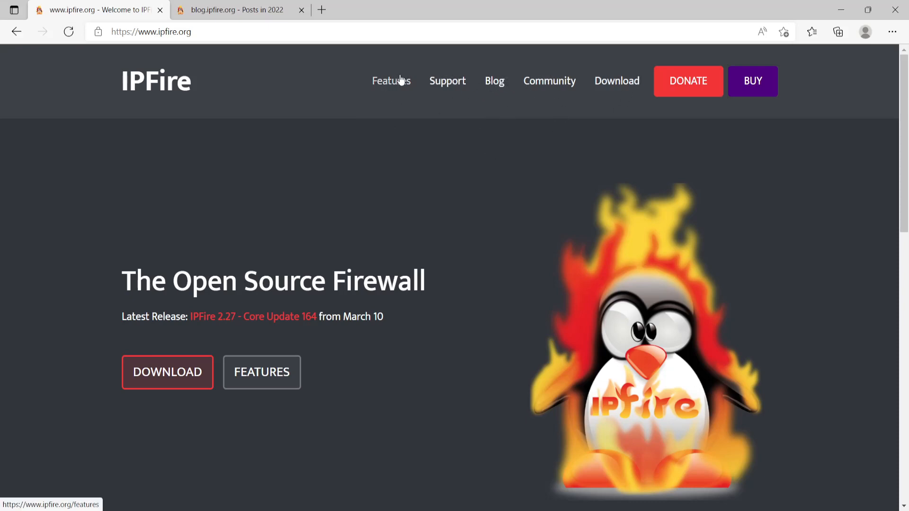
# - Open the 'Core Update 164 released' post from the IPFire blog tab
pyautogui.click(182, 14)
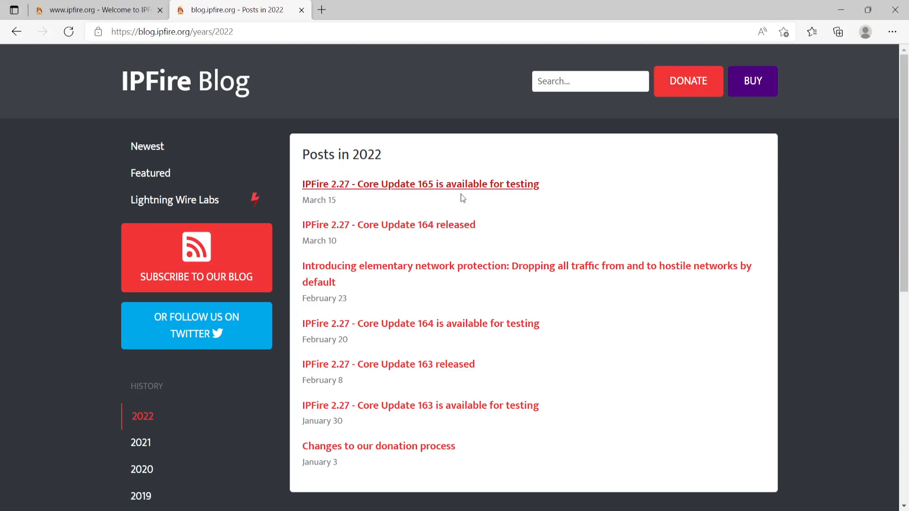
pyautogui.click(389, 230)
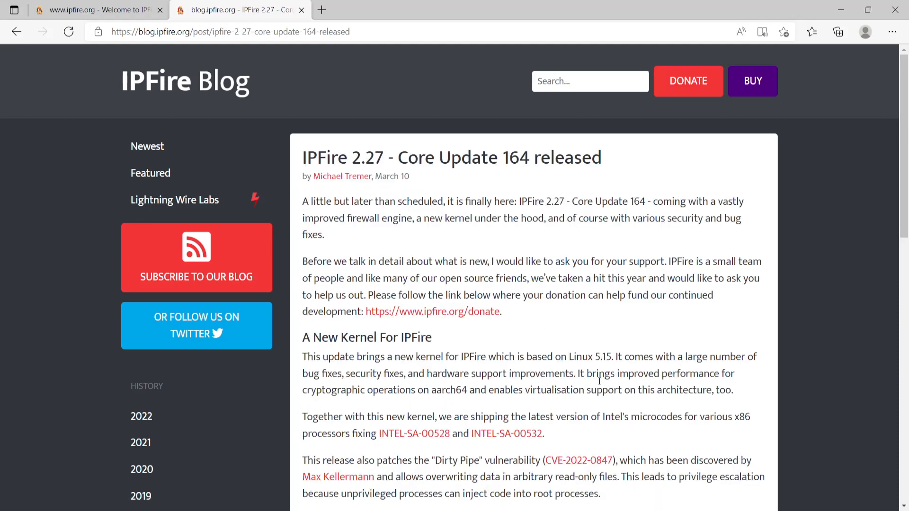
pyautogui.scroll(-2, 568, 378)
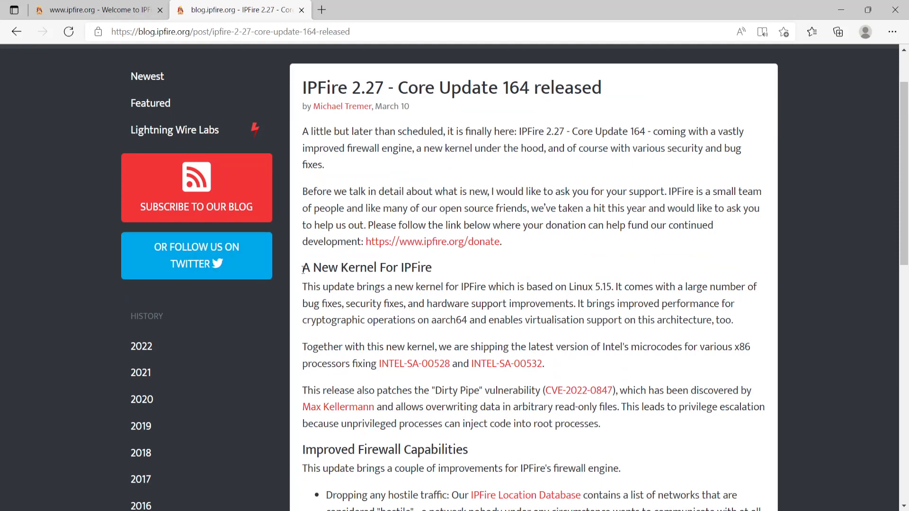
# - Highlight the kernel section's Linux 5.15 sentence, then go back to the IPFire homepage tab
pyautogui.moveTo(303, 270); pyautogui.dragTo(450, 268)
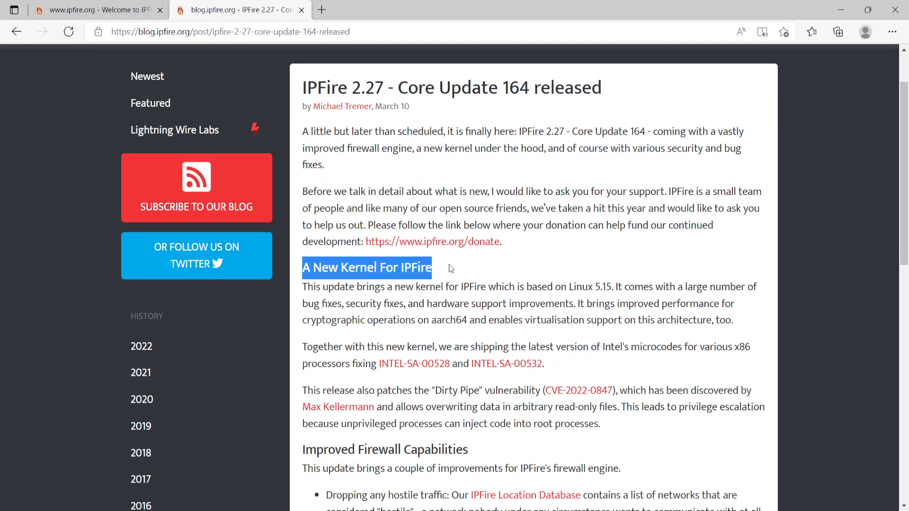
pyautogui.moveTo(449, 264); pyautogui.dragTo(567, 288)
pyautogui.click(303, 286)
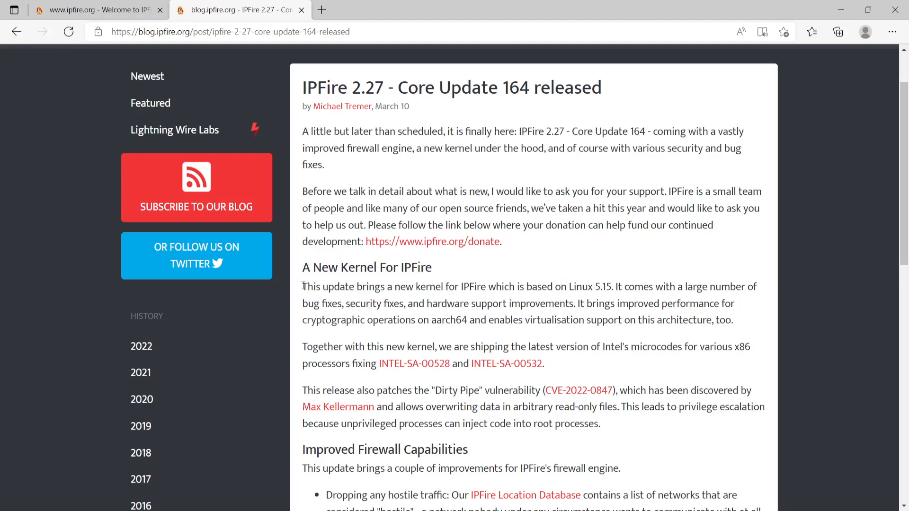
pyautogui.moveTo(303, 286); pyautogui.dragTo(611, 290)
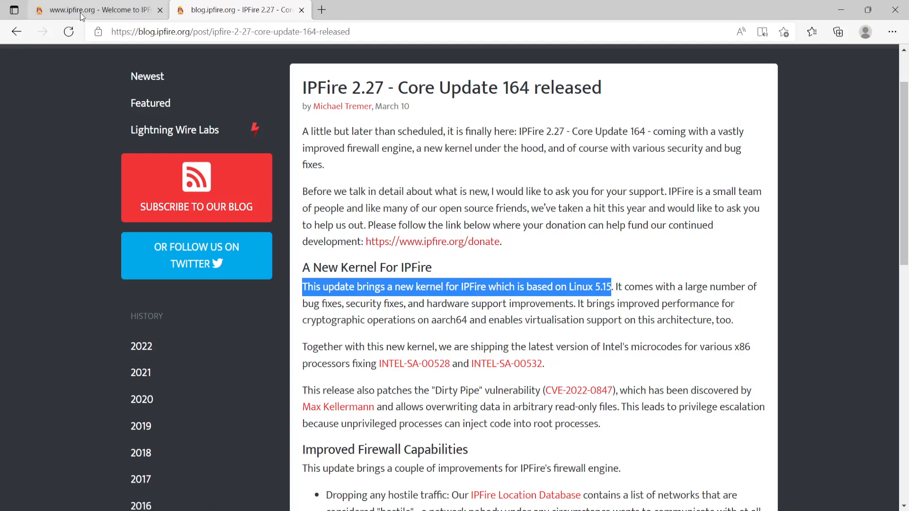
pyautogui.click(106, 10)
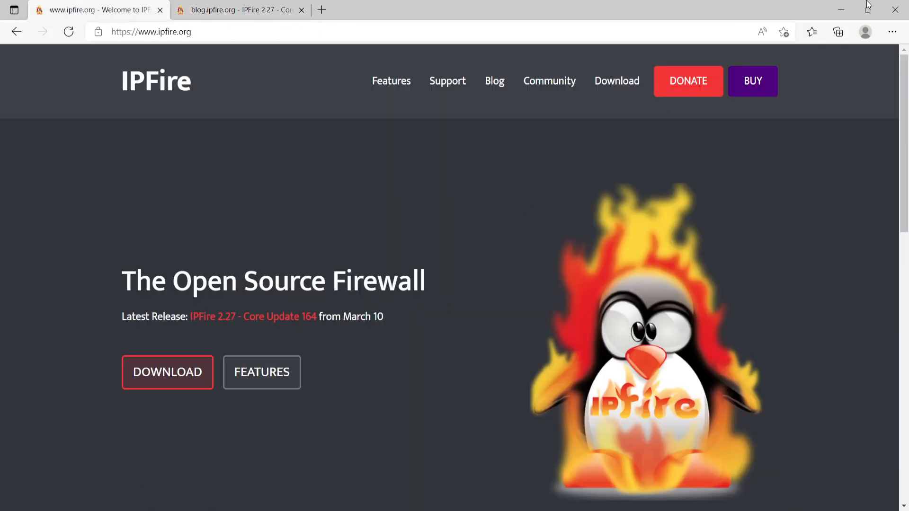
# - Go from the Support page through GO TO WIKI to the IPFire wiki start page, then minimize Edge
pyautogui.click(438, 89)
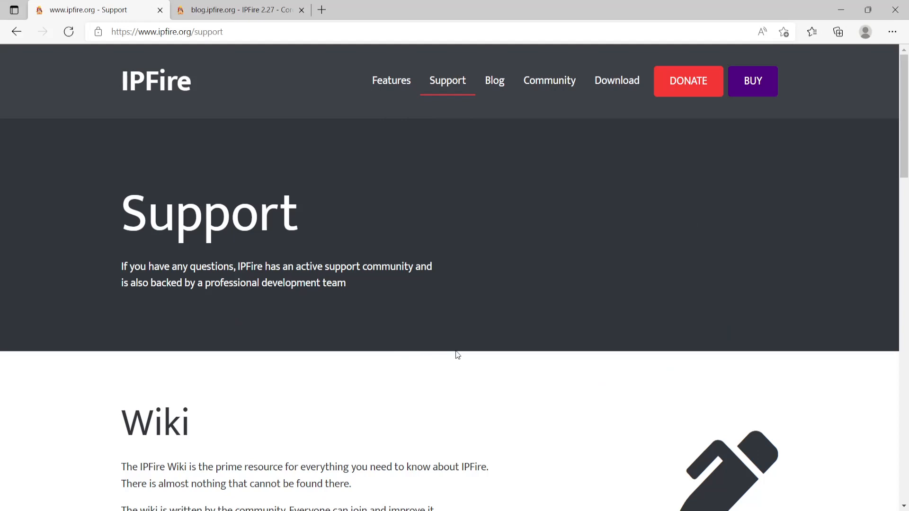
pyautogui.scroll(-1, 457, 353)
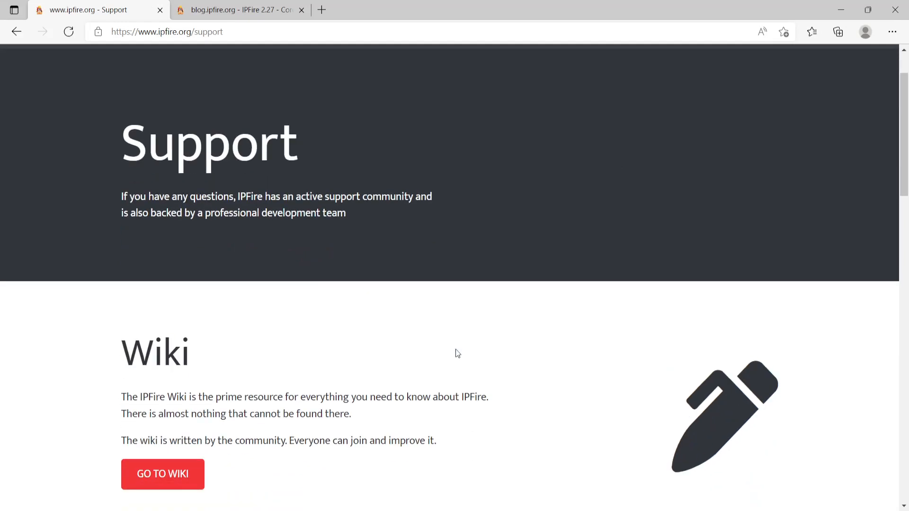
pyautogui.scroll(-2, 457, 354)
pyautogui.click(155, 336)
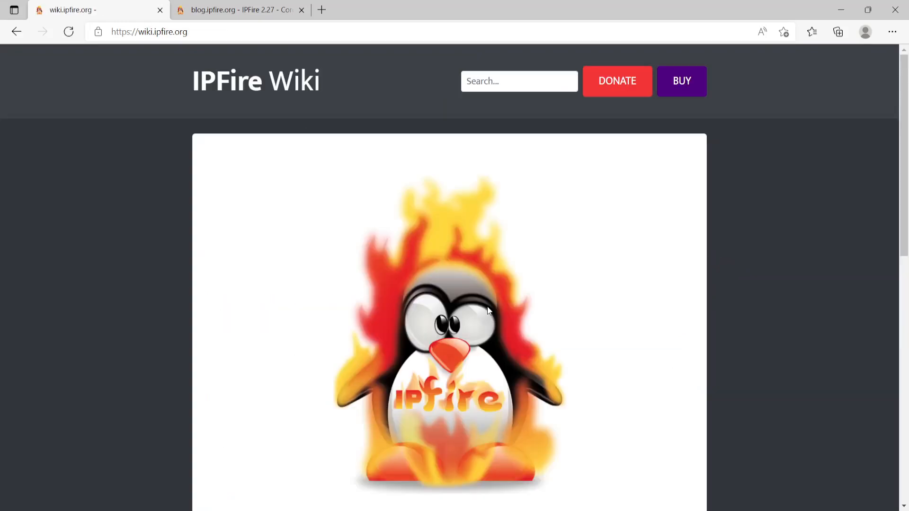
pyautogui.scroll(-5, 440, 310)
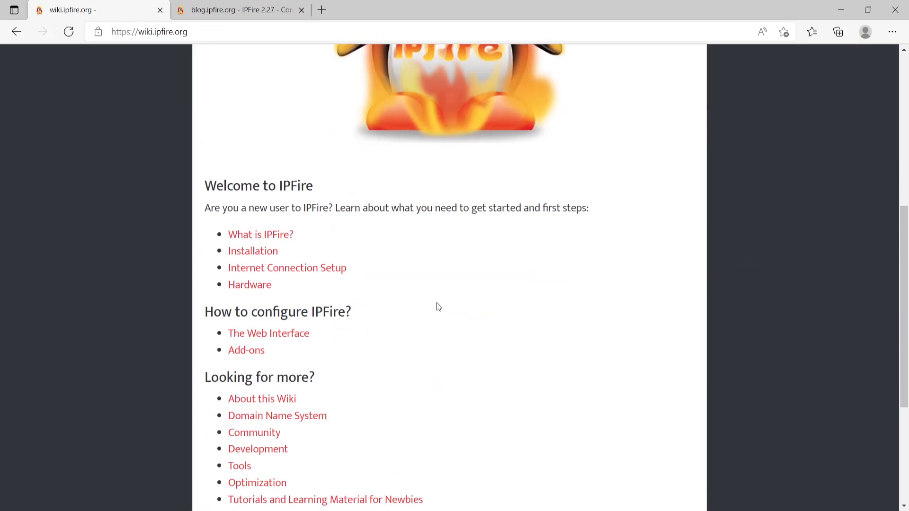
pyautogui.scroll(-3, 437, 303)
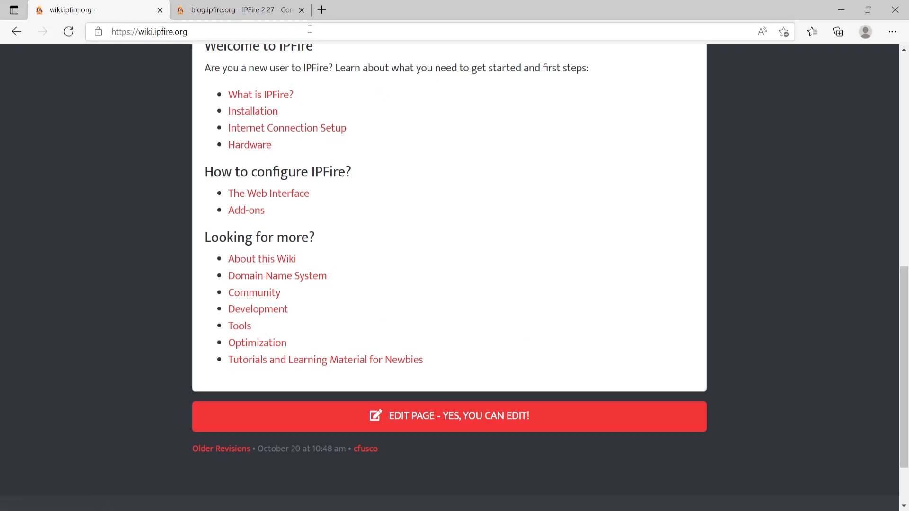
pyautogui.click(847, 10)
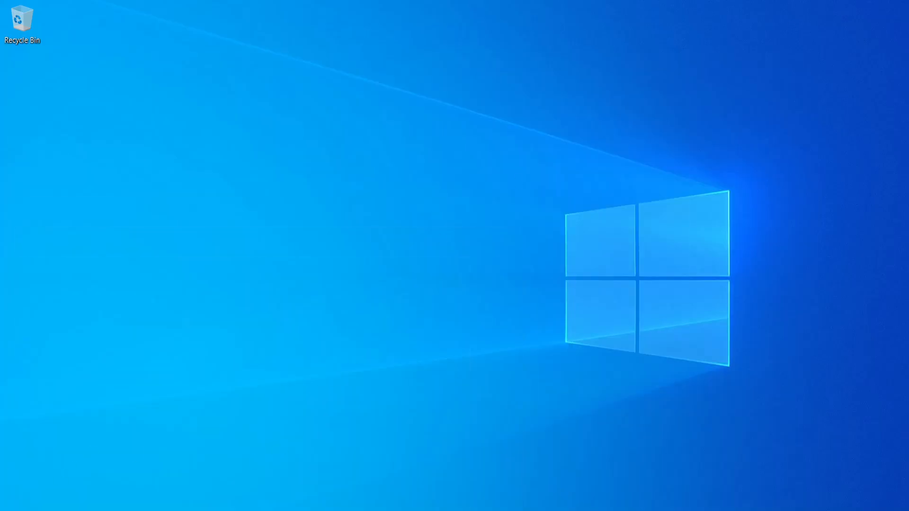
# - Launch Edit > Virtual Network Editor and unlock it with Change Settings as administrator
pyautogui.click(163, 510)
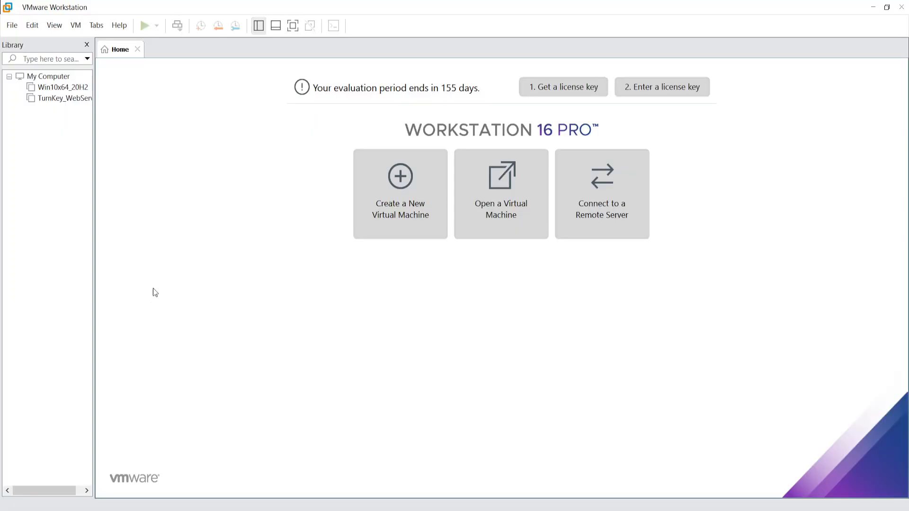
pyautogui.click(33, 26)
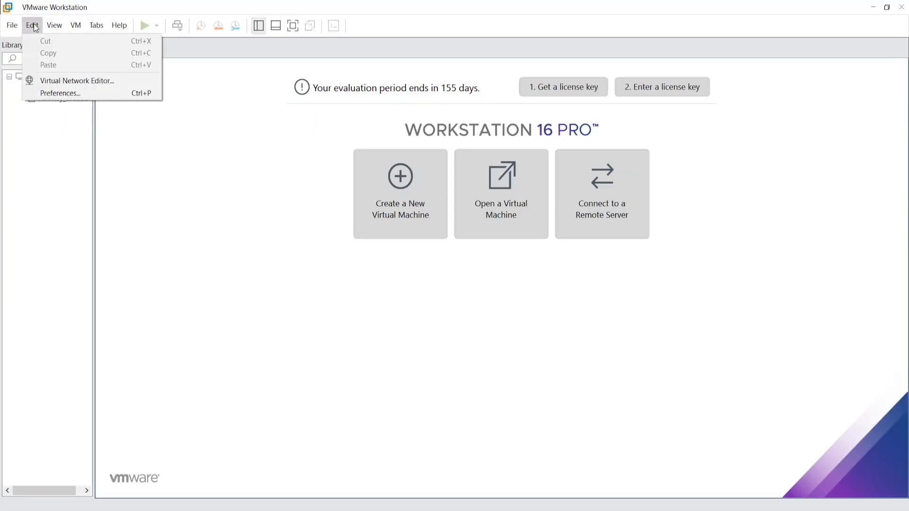
pyautogui.click(58, 81)
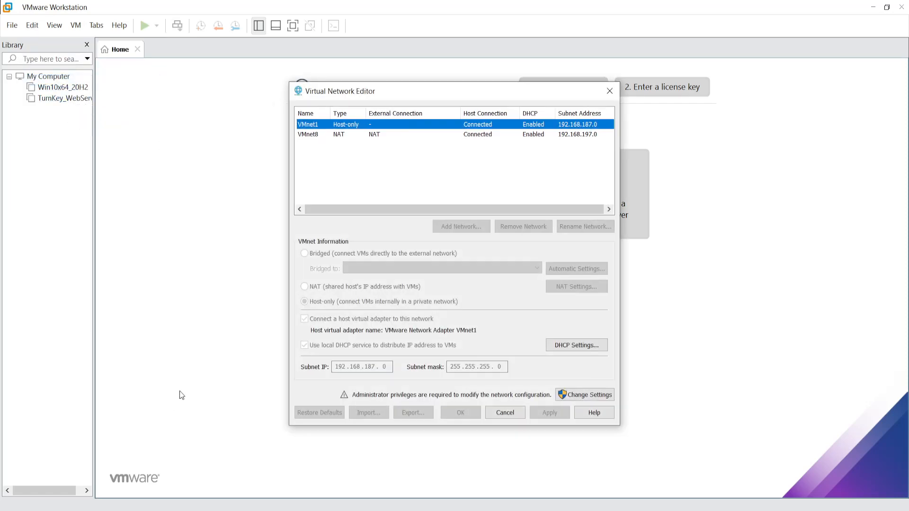
pyautogui.moveTo(415, 94); pyautogui.dragTo(382, 88)
pyautogui.click(303, 173)
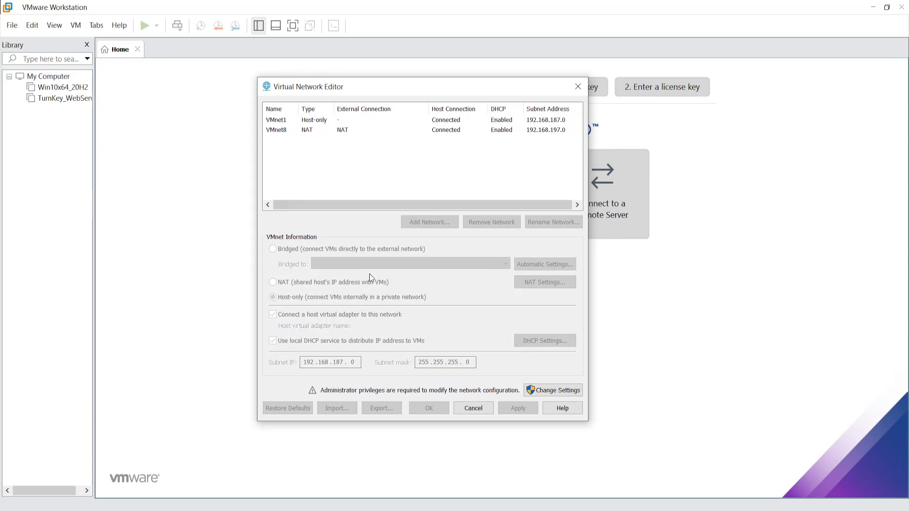
pyautogui.click(545, 391)
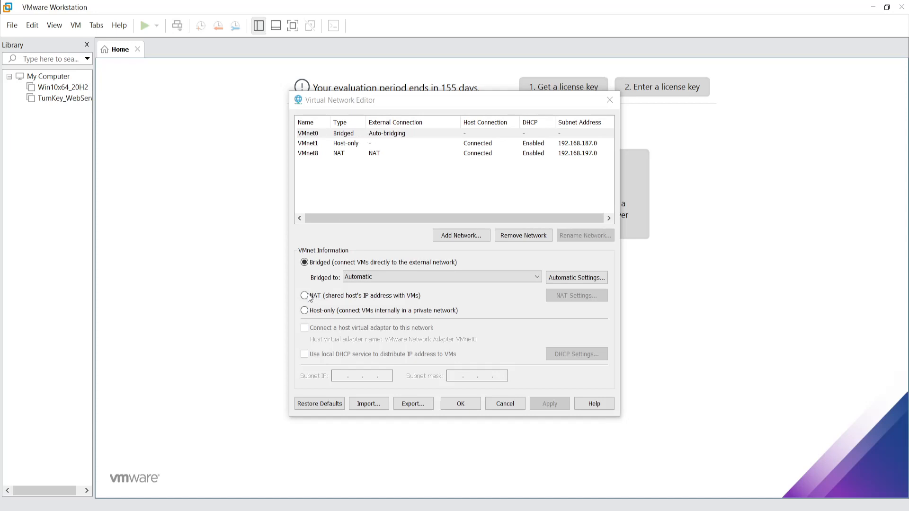
# - Bridge VMnet0 to Intel(R) Ethernet Connection I217-LM, then remove the VMnet8 NAT network
pyautogui.click(372, 277)
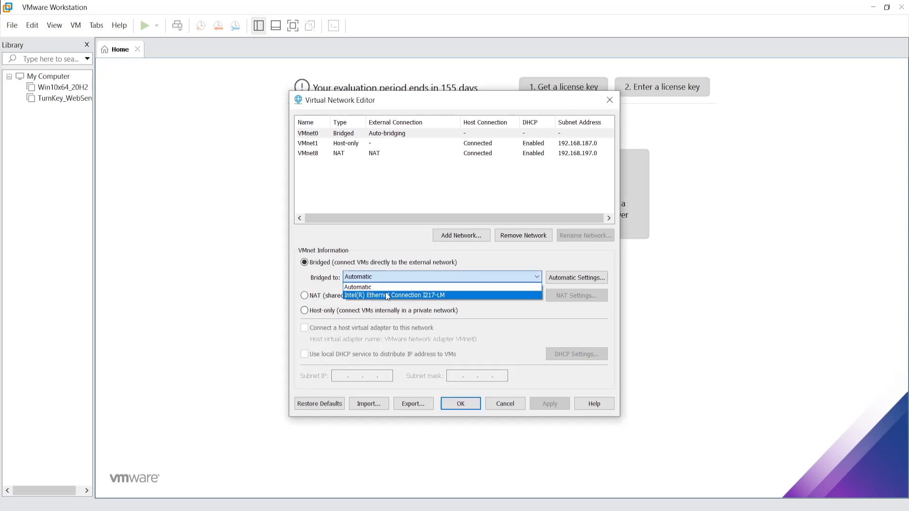
pyautogui.click(386, 294)
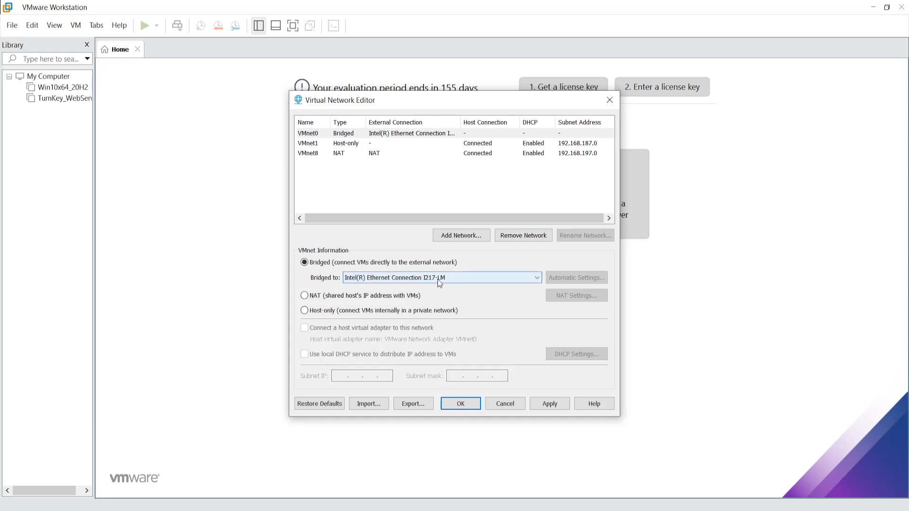
pyautogui.click(313, 147)
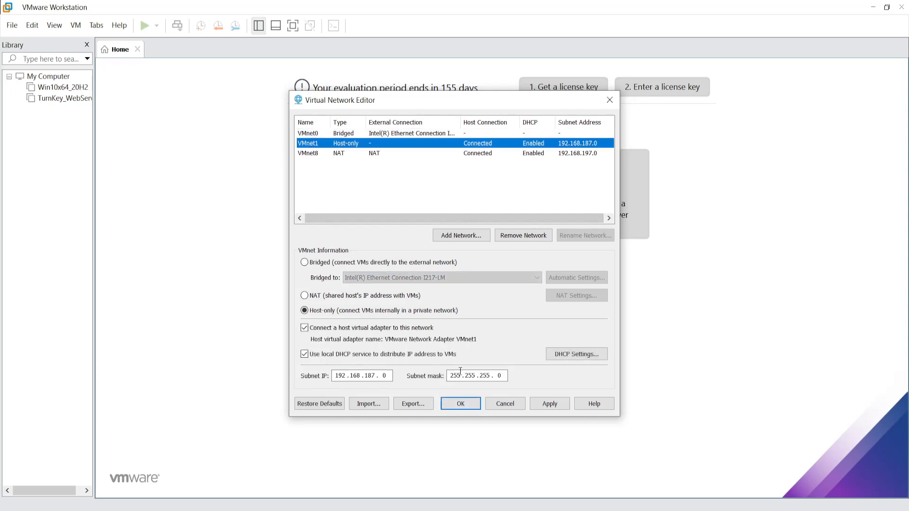
pyautogui.click(311, 153)
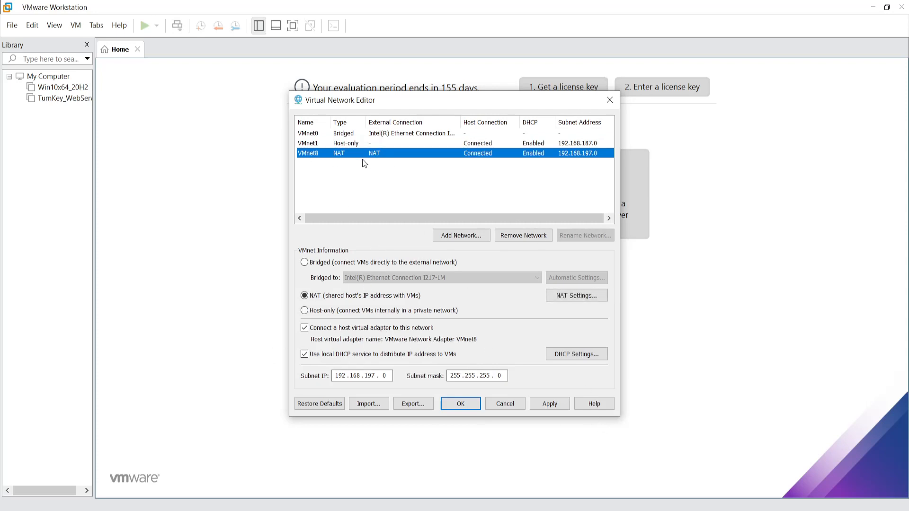
pyautogui.click(526, 235)
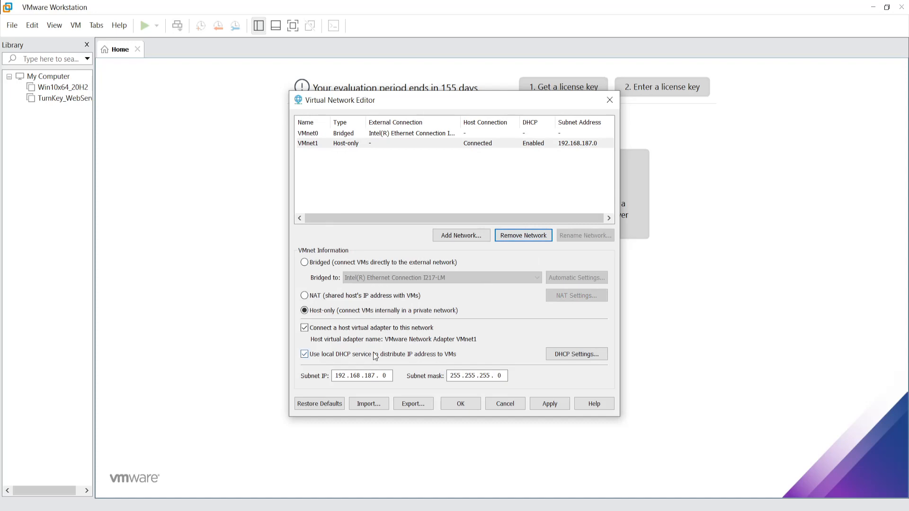
# - Add VMnet2 as host-only on 192.168.159.0 and rename it CATS_LAN, then start adding VMnet3
pyautogui.click(470, 243)
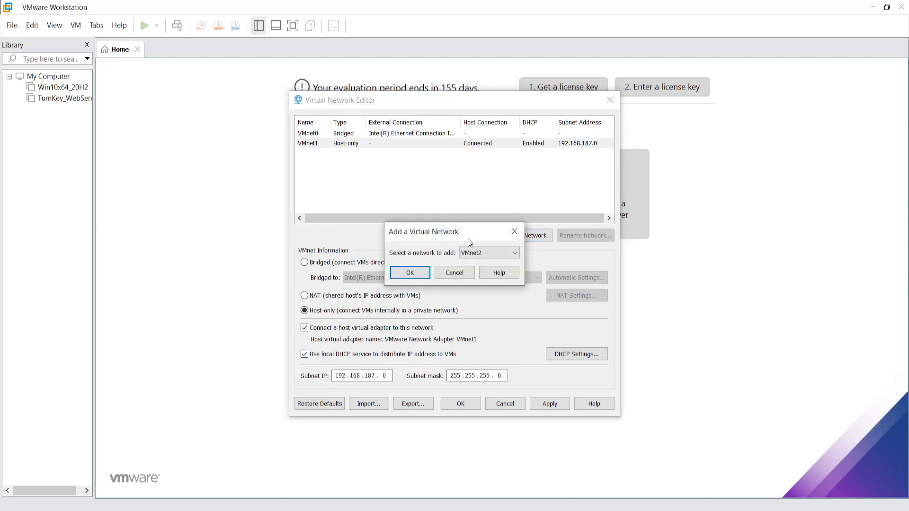
pyautogui.click(410, 273)
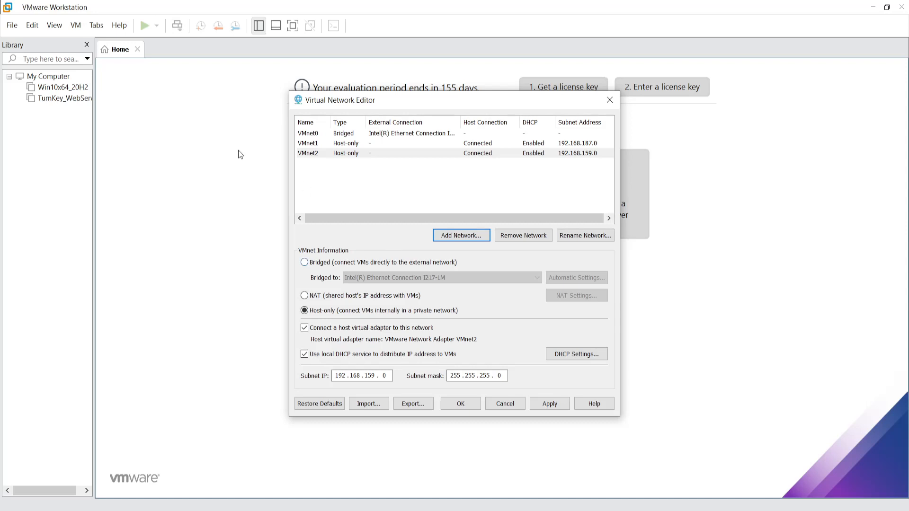
pyautogui.click(312, 154)
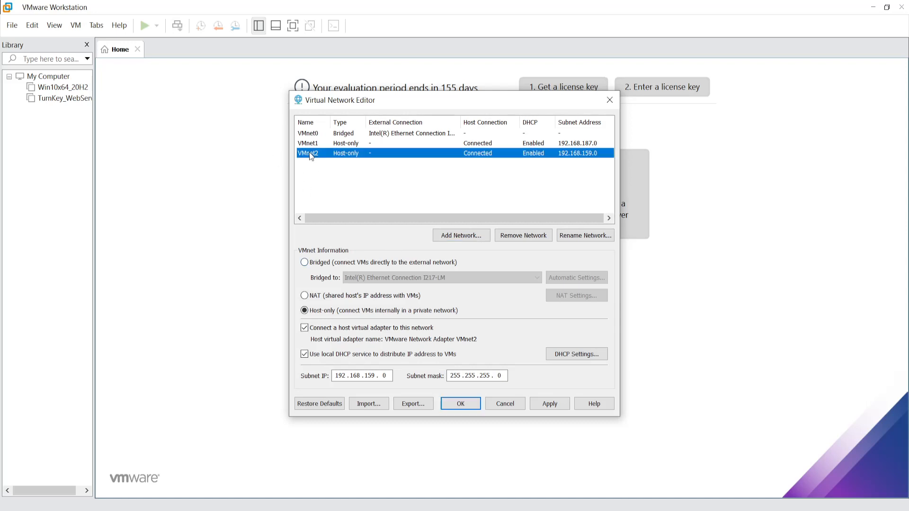
pyautogui.click(591, 240)
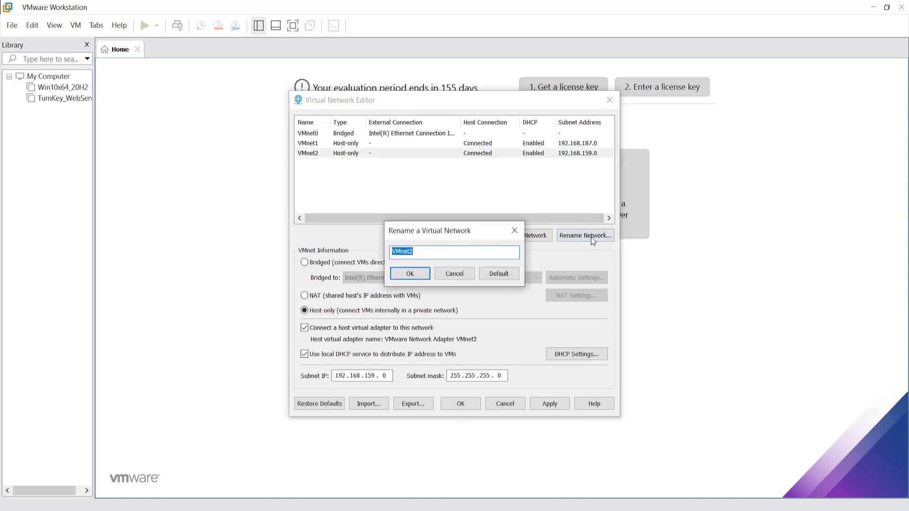
pyautogui.write('CATS_LAN')
pyautogui.click(408, 279)
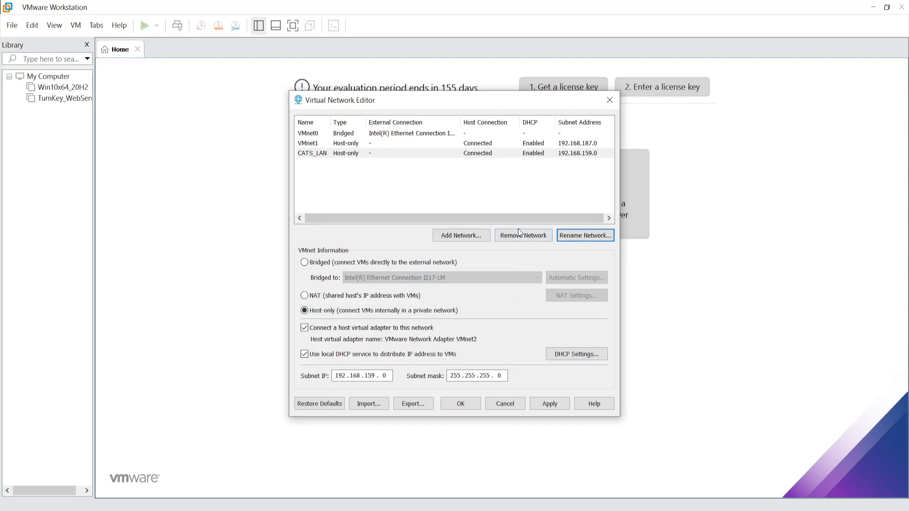
pyautogui.click(458, 237)
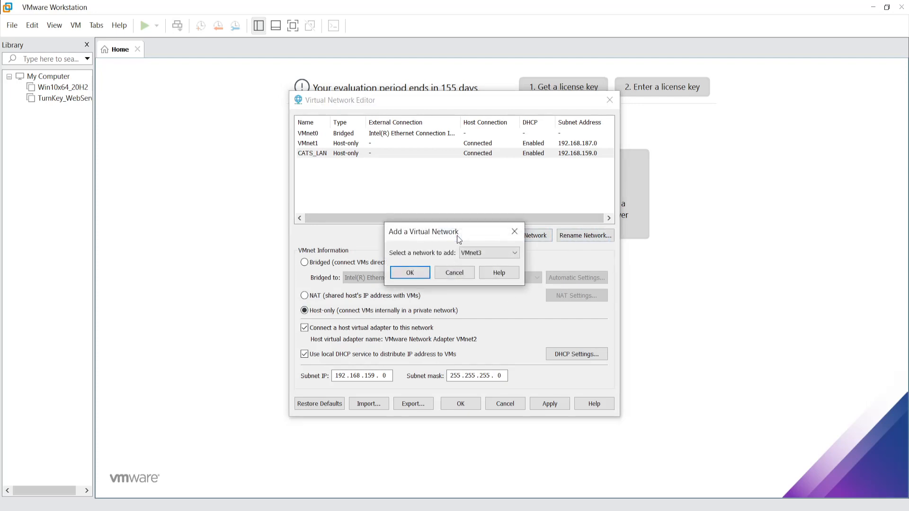
# - Confirm the new host-only VMnet3 on 192.168.86.0 and rename it CATS_DMZ
pyautogui.click(410, 272)
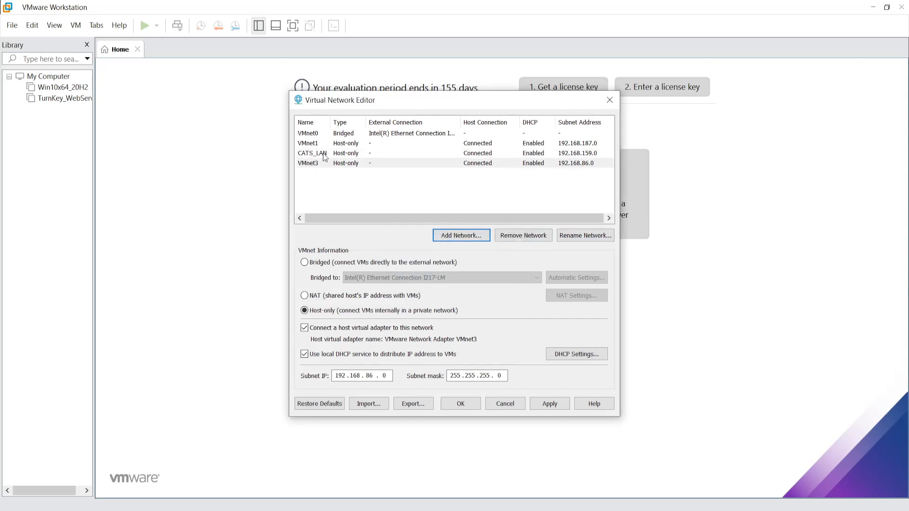
pyautogui.click(308, 163)
pyautogui.click(594, 236)
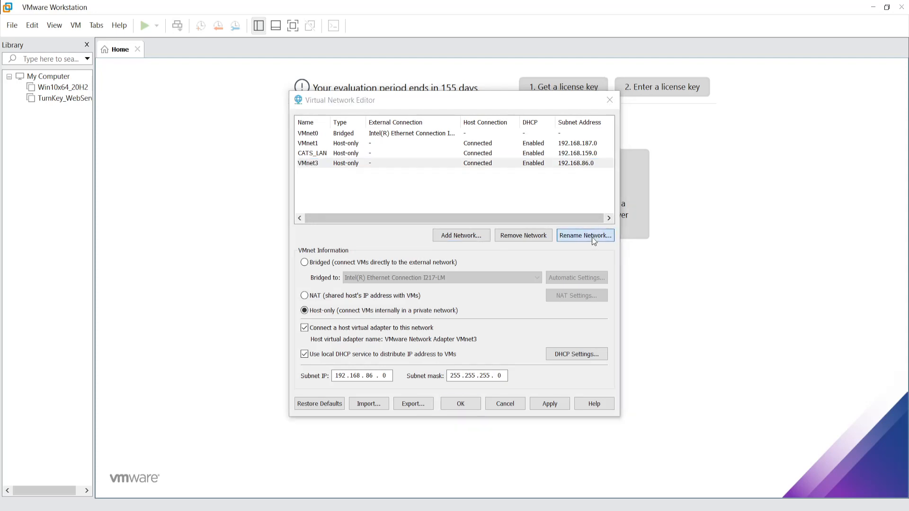
pyautogui.write('CAT')
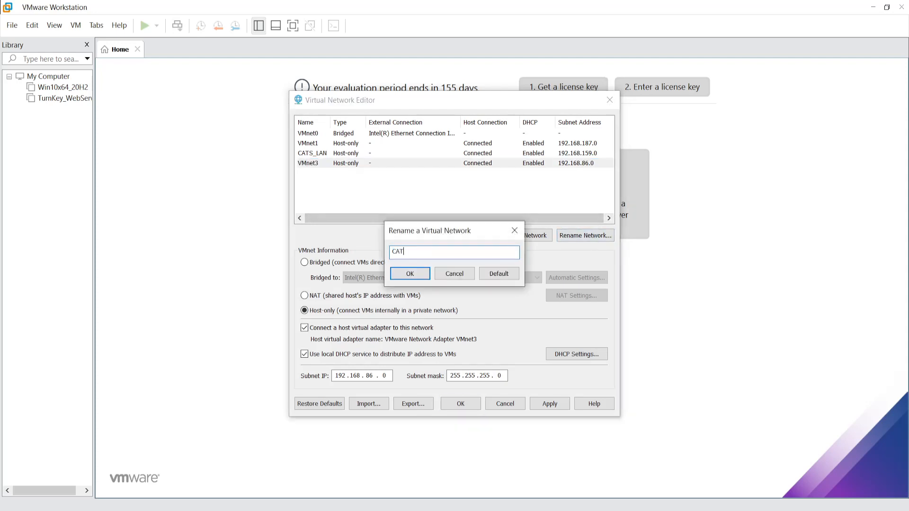
pyautogui.write('S_DMZ')
pyautogui.click(407, 274)
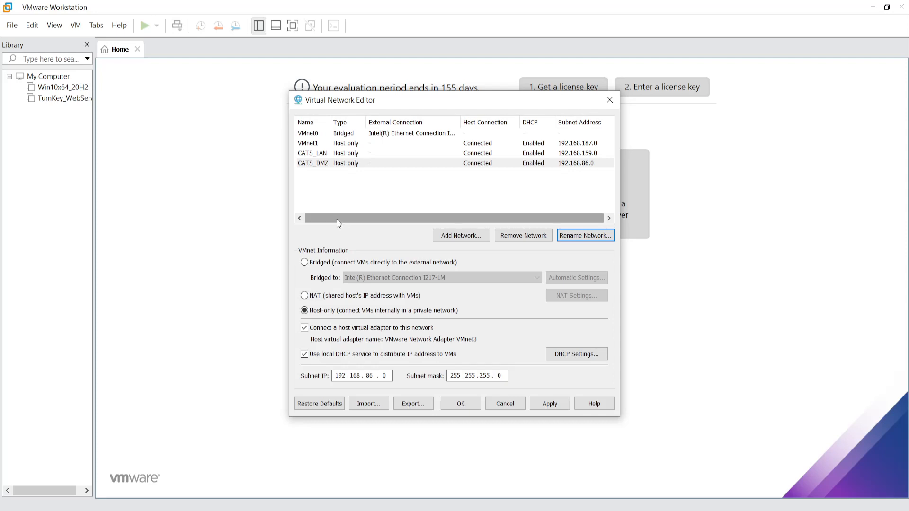
# - Uncheck VMnet1's host adapter and local DHCP options, then remove VMnet1 from the list
pyautogui.click(304, 146)
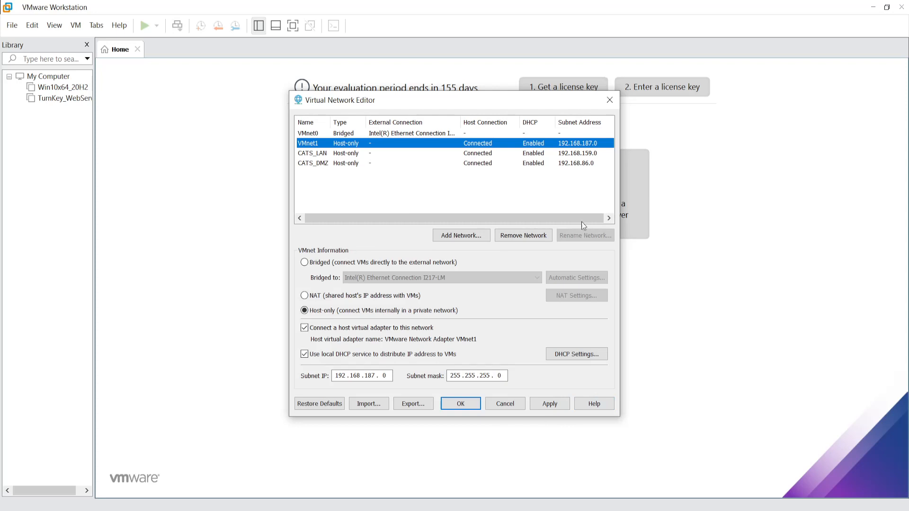
pyautogui.click(304, 328)
pyautogui.click(304, 354)
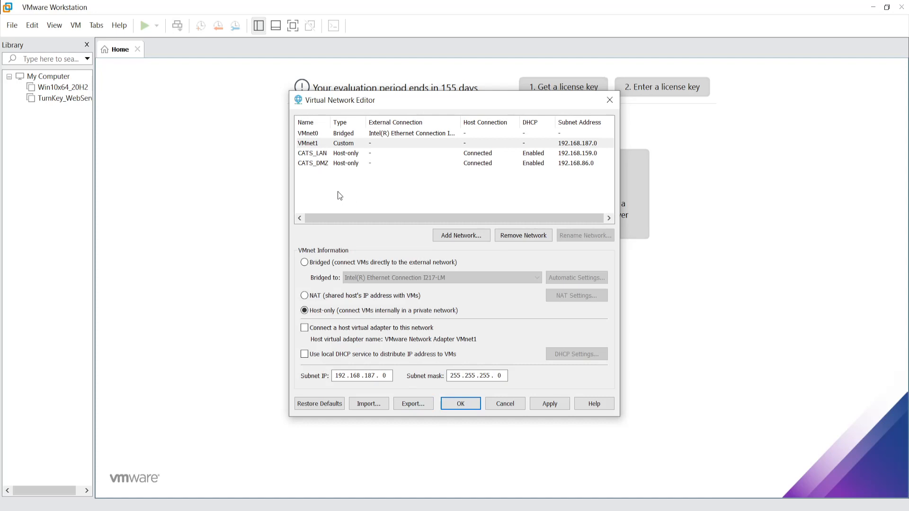
pyautogui.click(308, 143)
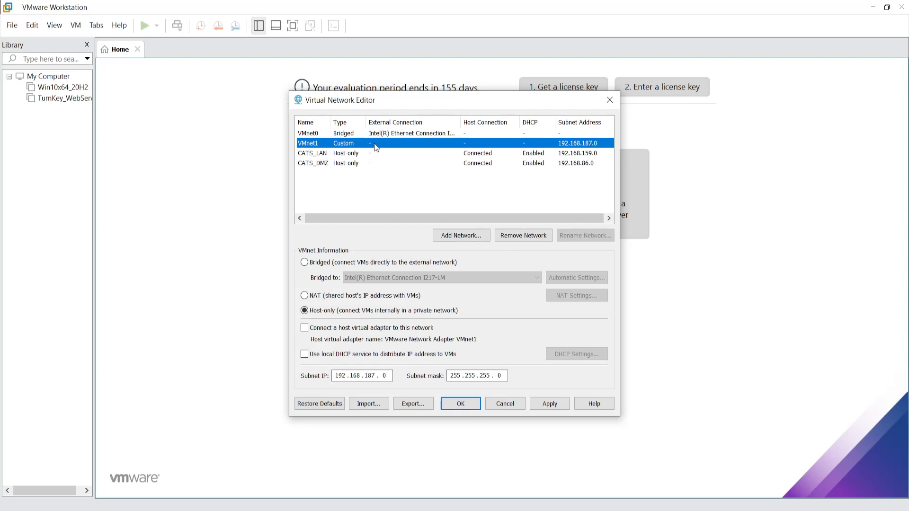
pyautogui.click(523, 235)
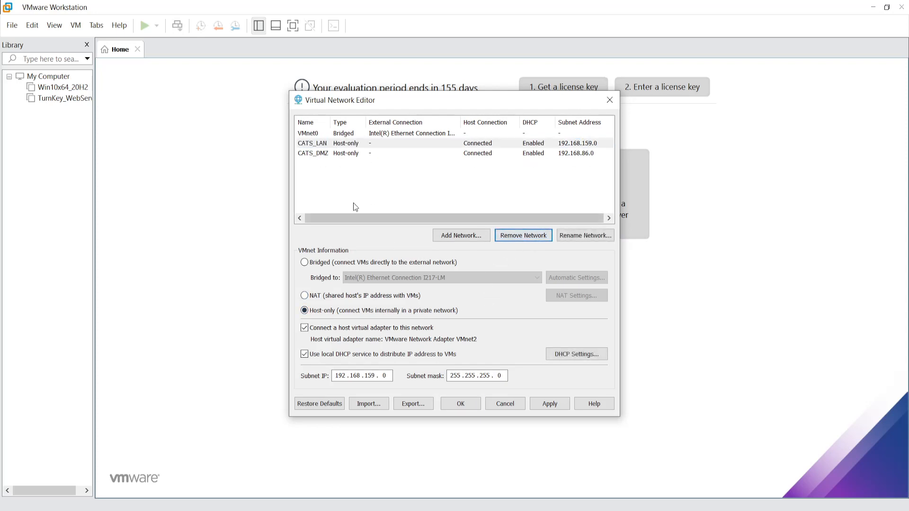
pyautogui.click(308, 148)
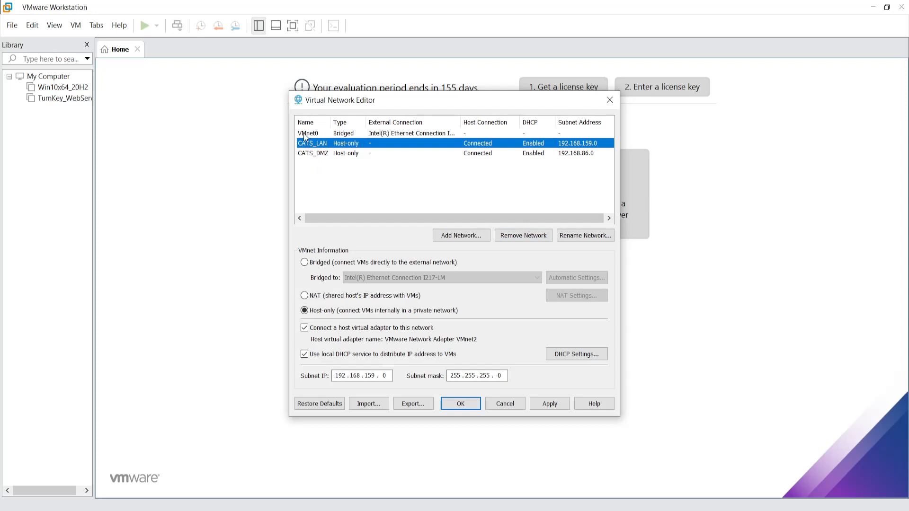
# - Uncheck the host virtual adapter and local DHCP service on both CATS_LAN and CATS_DMZ
pyautogui.click(305, 135)
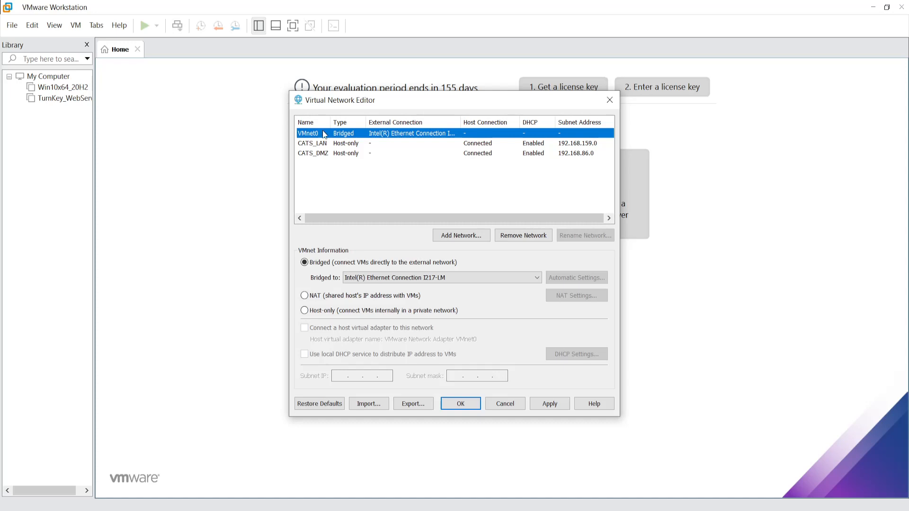
pyautogui.click(312, 155)
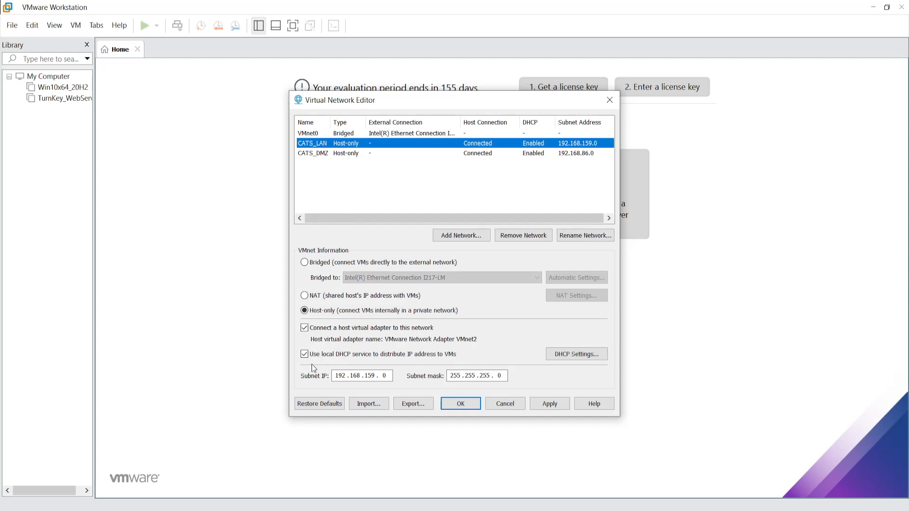
pyautogui.click(305, 328)
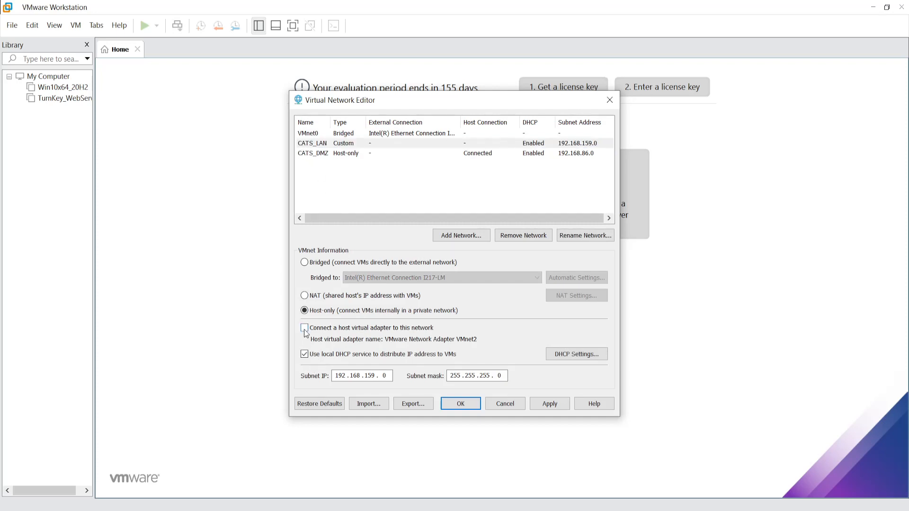
pyautogui.click(304, 355)
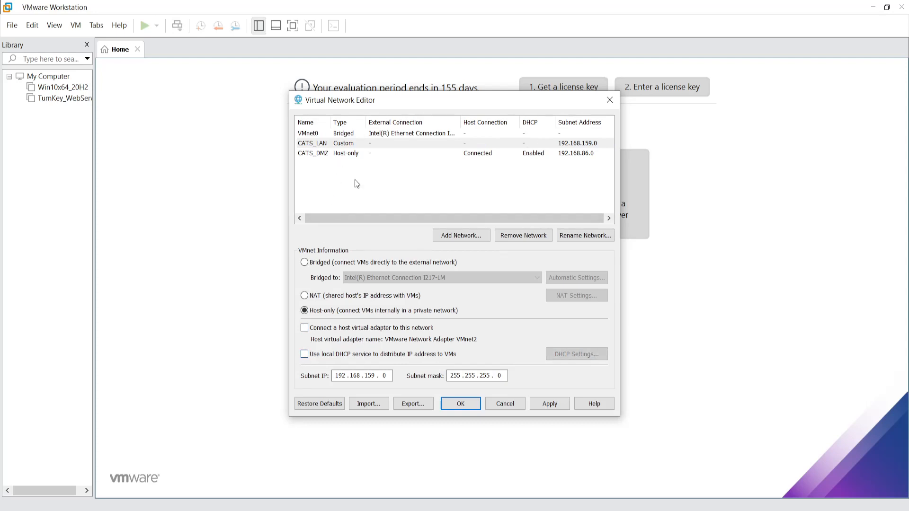
pyautogui.click(313, 153)
pyautogui.click(305, 327)
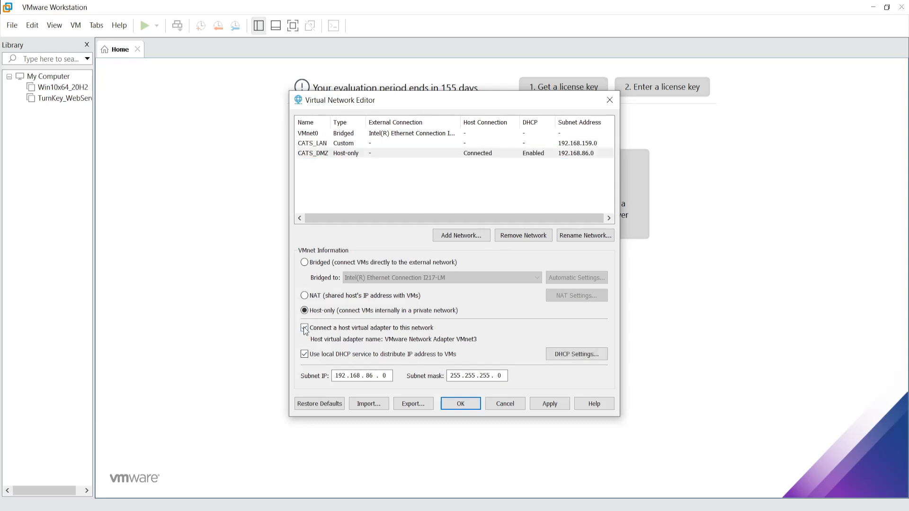
pyautogui.click(305, 355)
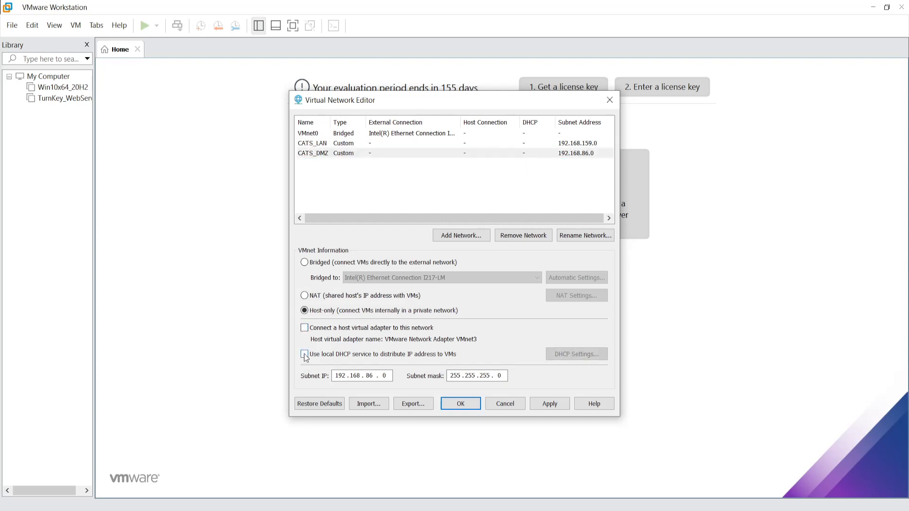
# - Double-check the CATS_LAN and CATS_DMZ settings, then apply the network configuration
pyautogui.click(316, 144)
pyautogui.click(315, 154)
pyautogui.click(311, 144)
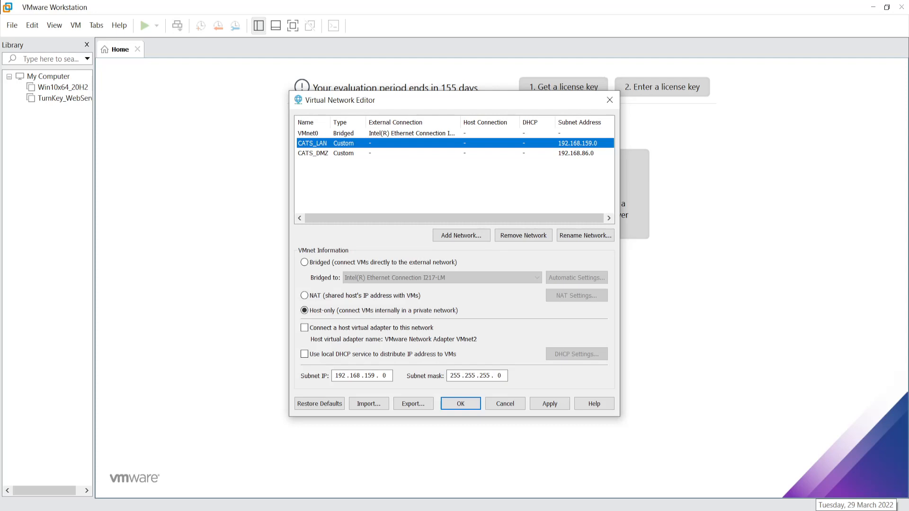
pyautogui.click(302, 154)
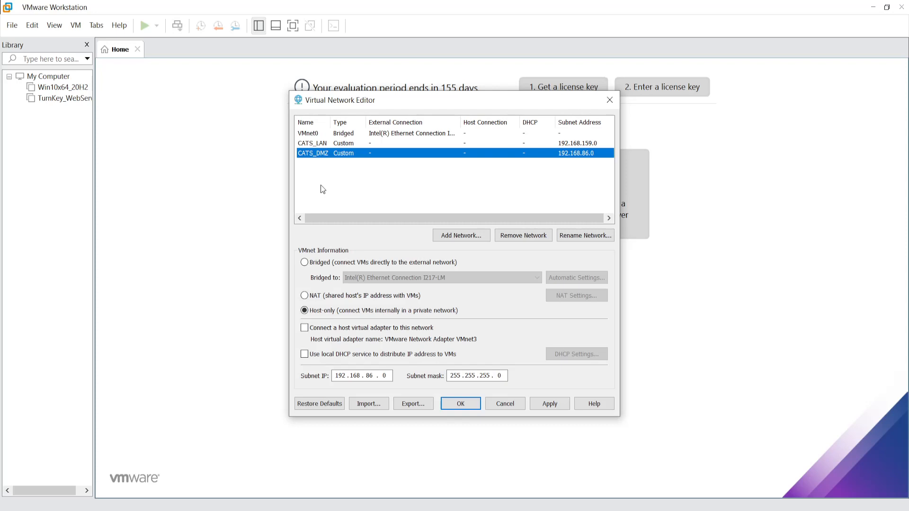
pyautogui.click(317, 146)
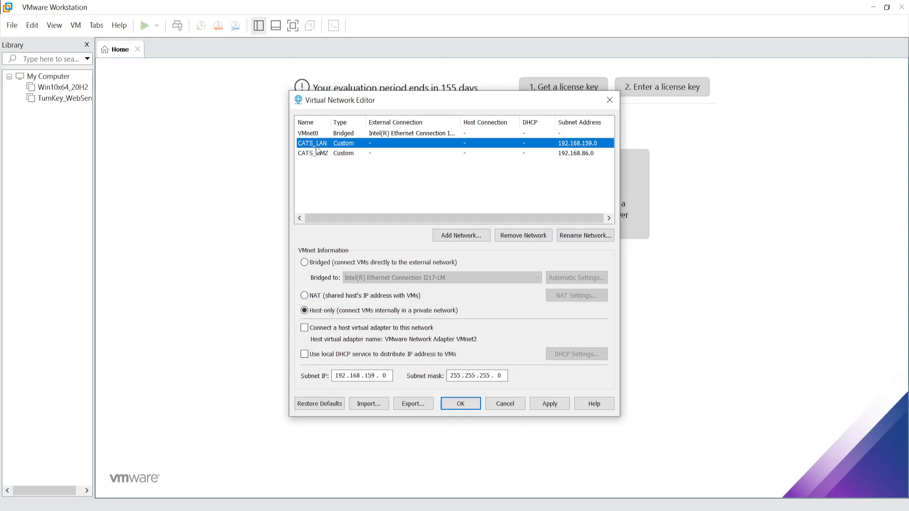
pyautogui.click(317, 154)
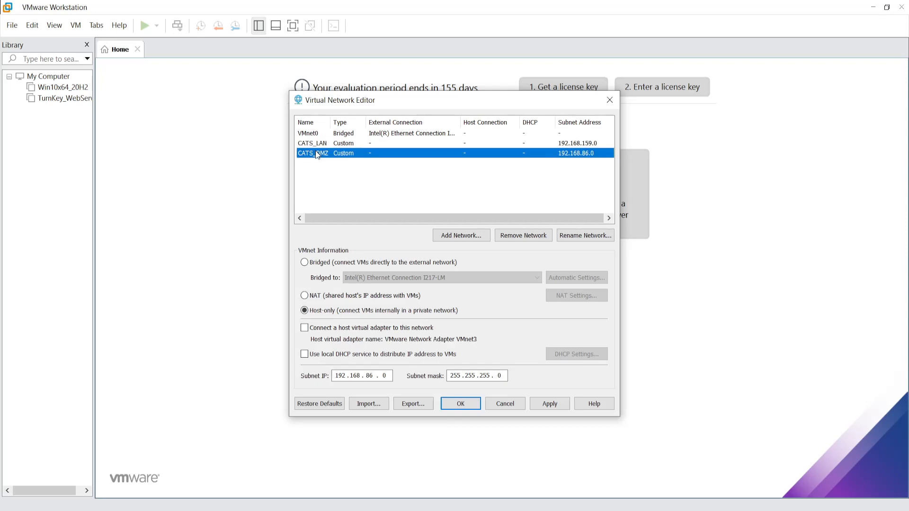
pyautogui.click(550, 404)
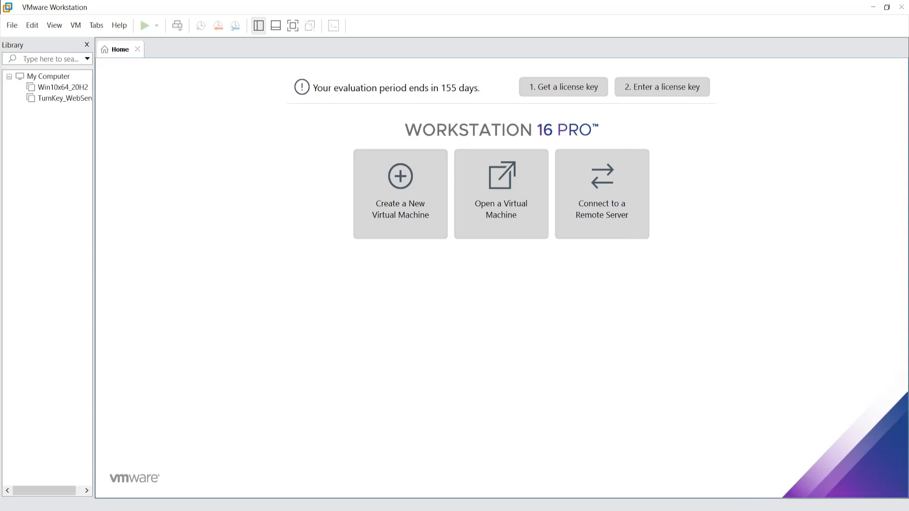
pyautogui.moveTo(908, 190); pyautogui.dragTo(447, 20)
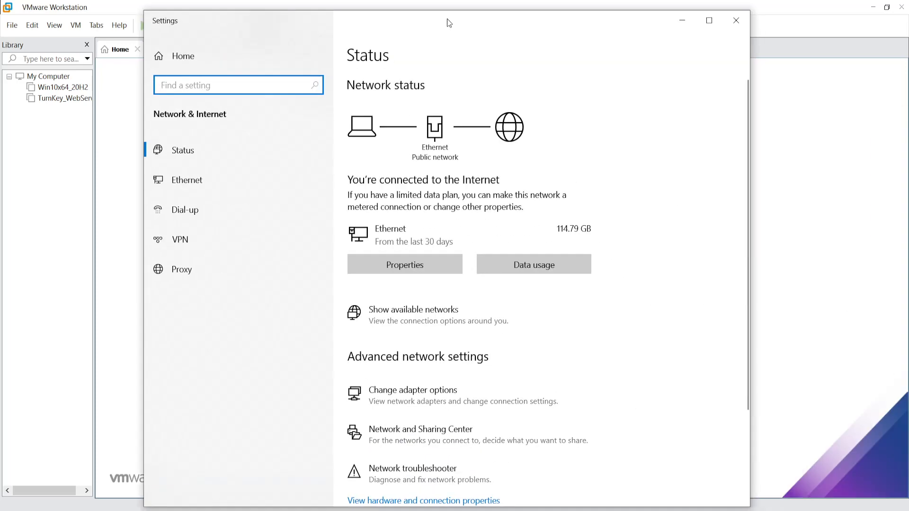
pyautogui.click(393, 320)
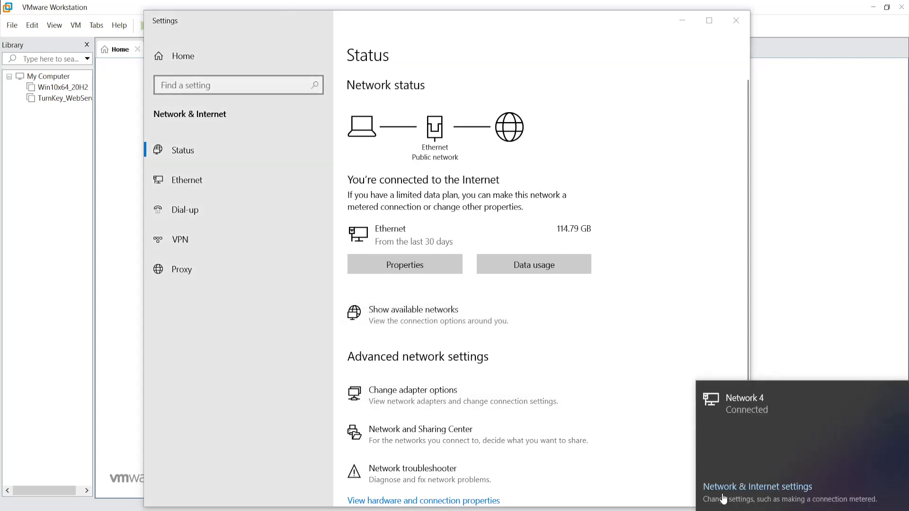
pyautogui.click(416, 393)
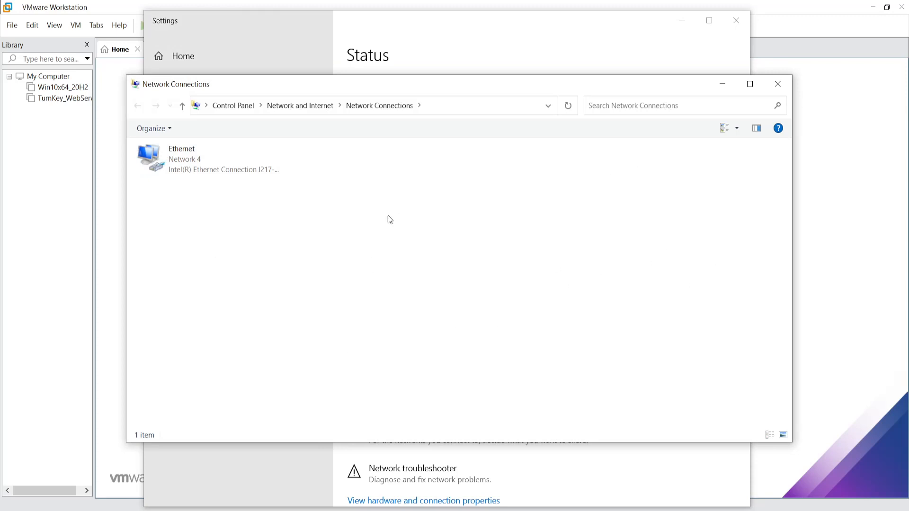
pyautogui.click(192, 160)
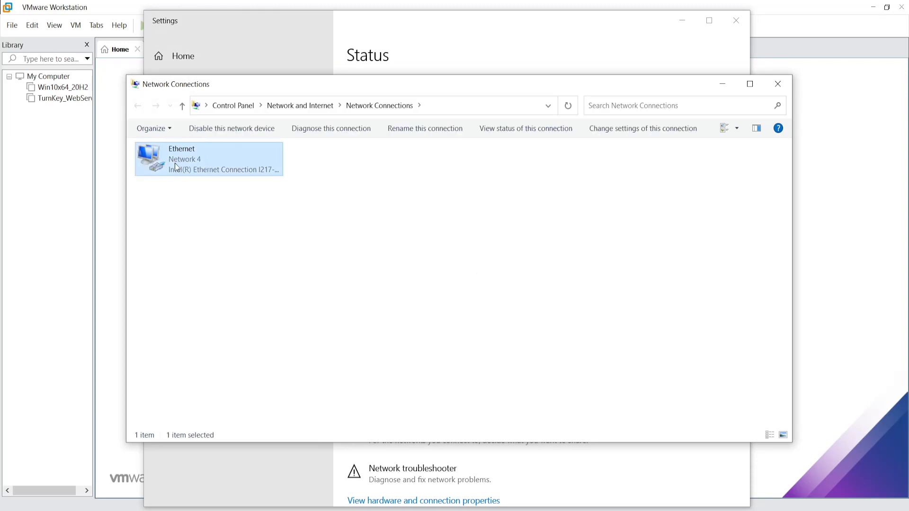
pyautogui.click(778, 84)
pyautogui.click(736, 20)
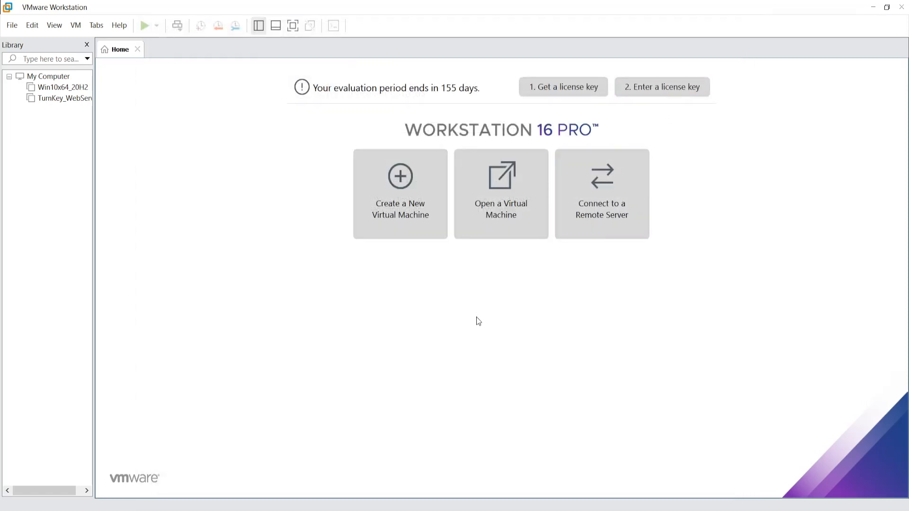
# - Start File > New Virtual Machine, glance at the IPFire wiki, and continue with Custom (advanced)
pyautogui.click(16, 27)
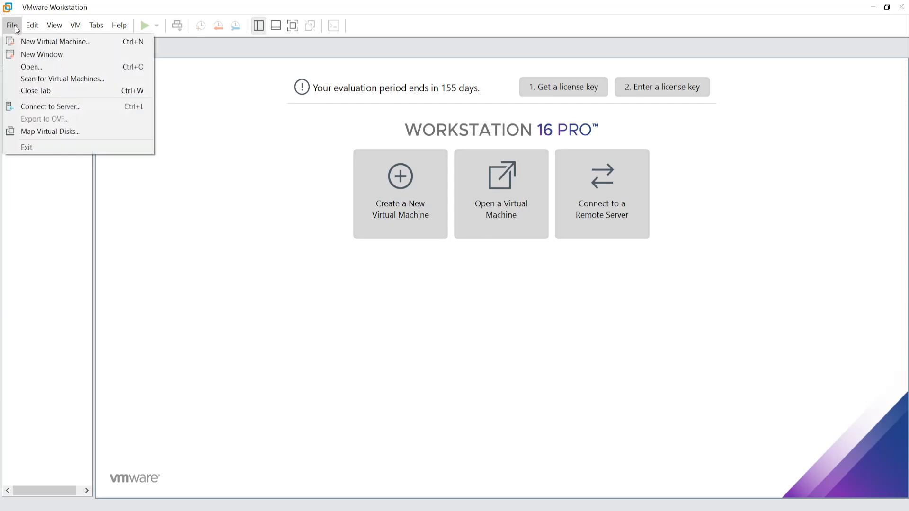
pyautogui.click(33, 41)
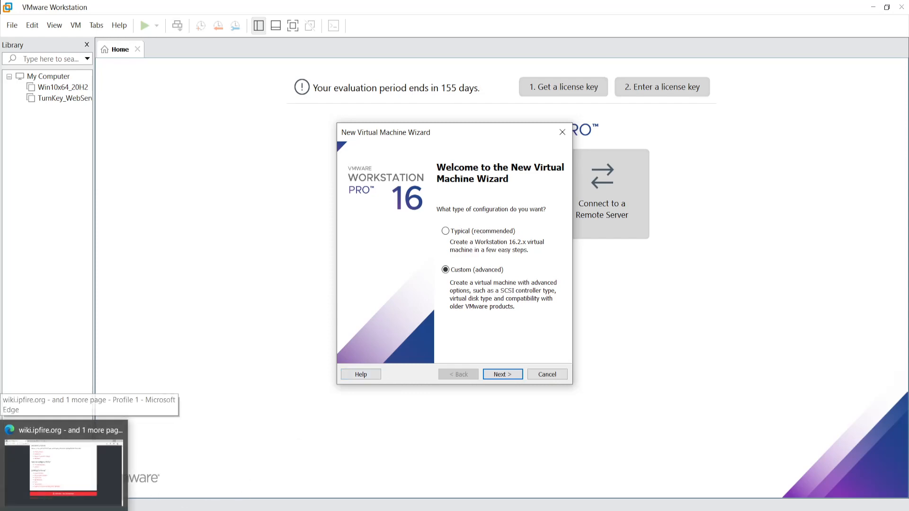
pyautogui.click(64, 510)
pyautogui.scroll(10, 361, 243)
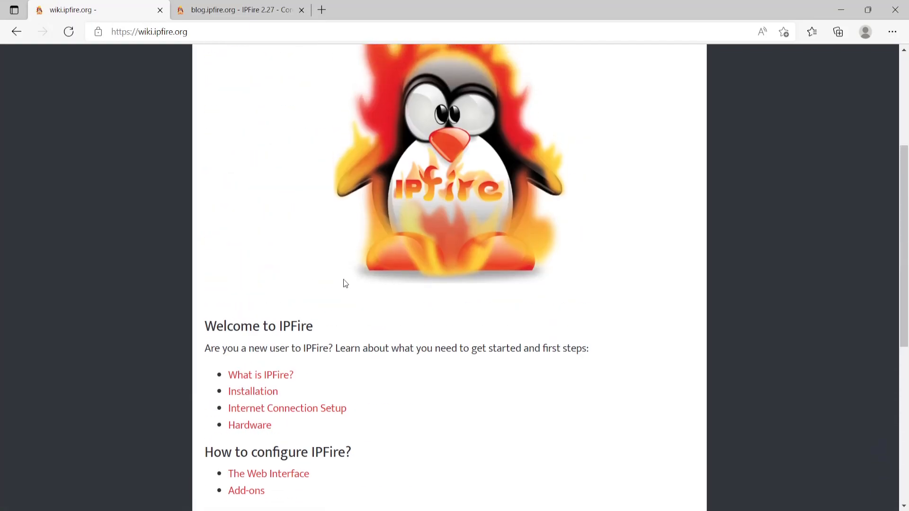
pyautogui.click(841, 10)
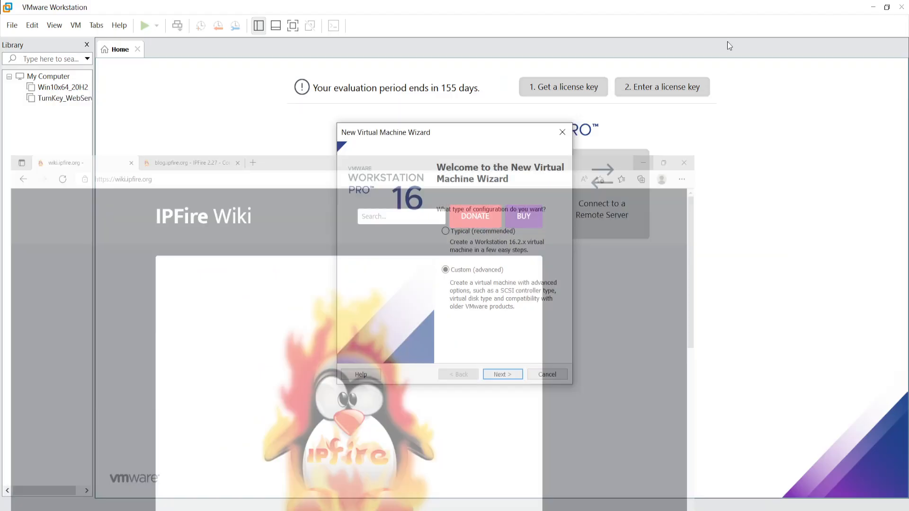
pyautogui.click(502, 374)
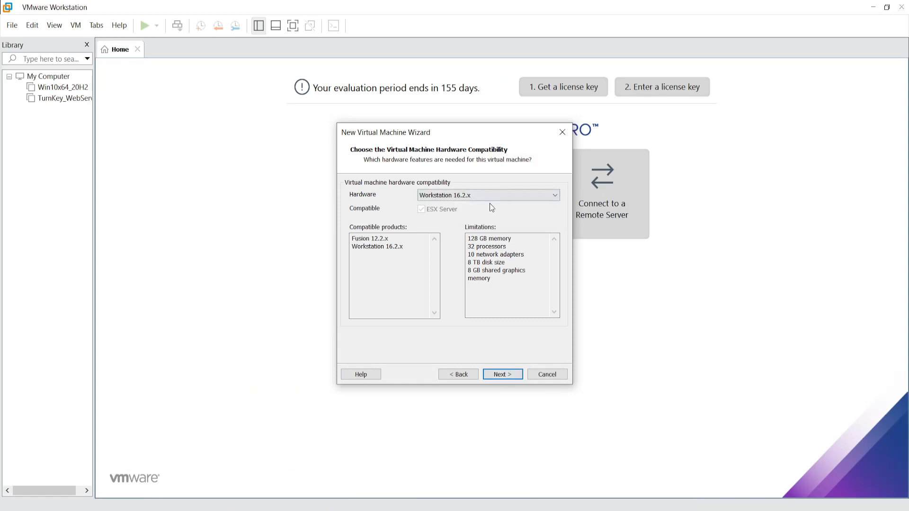
# - Keep default compatibility, install the OS later, and choose Linux 'Other Linux 5.x kernel 64-bit'
pyautogui.click(502, 374)
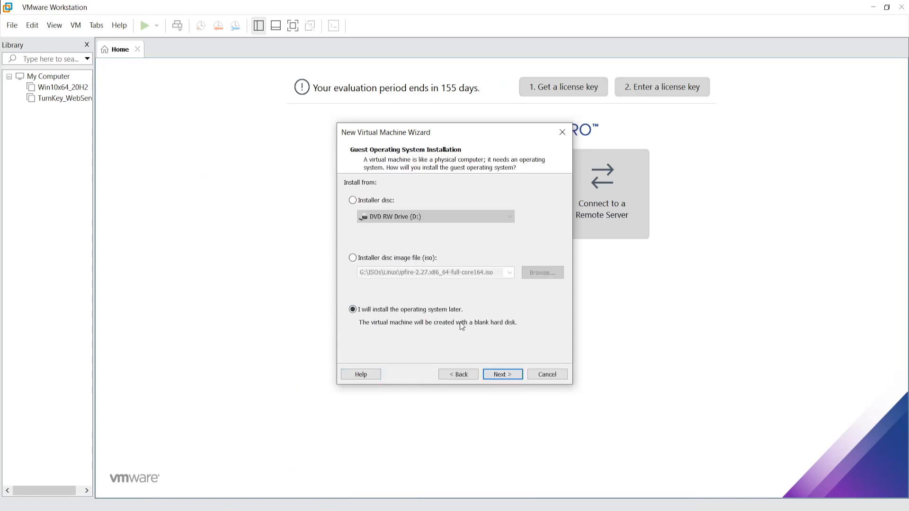
pyautogui.click(499, 374)
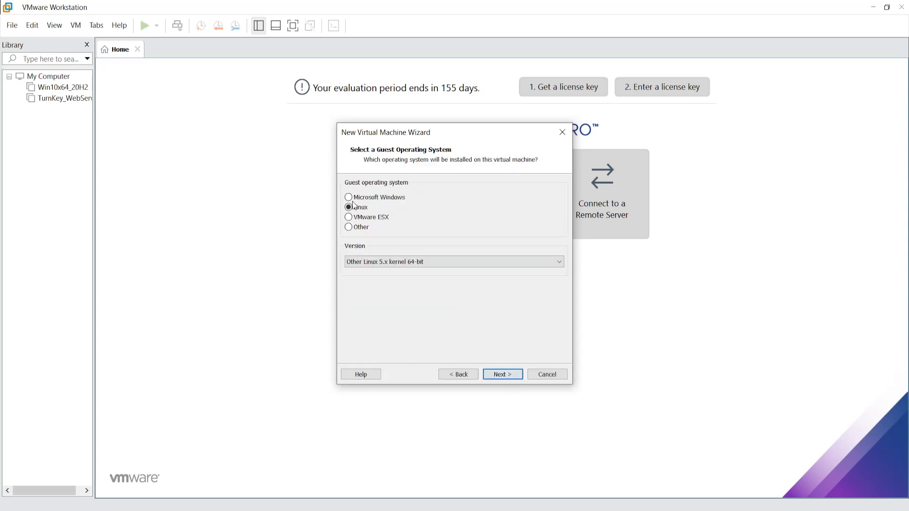
pyautogui.click(372, 261)
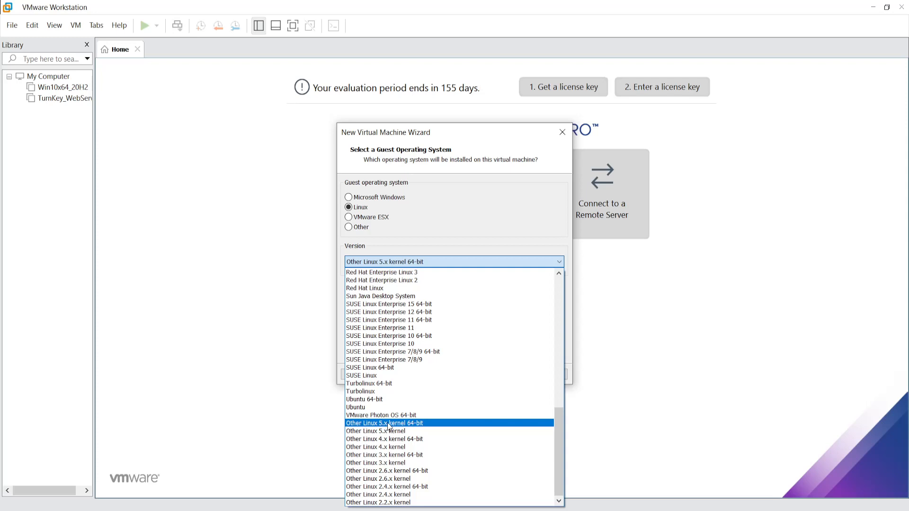
pyautogui.click(408, 423)
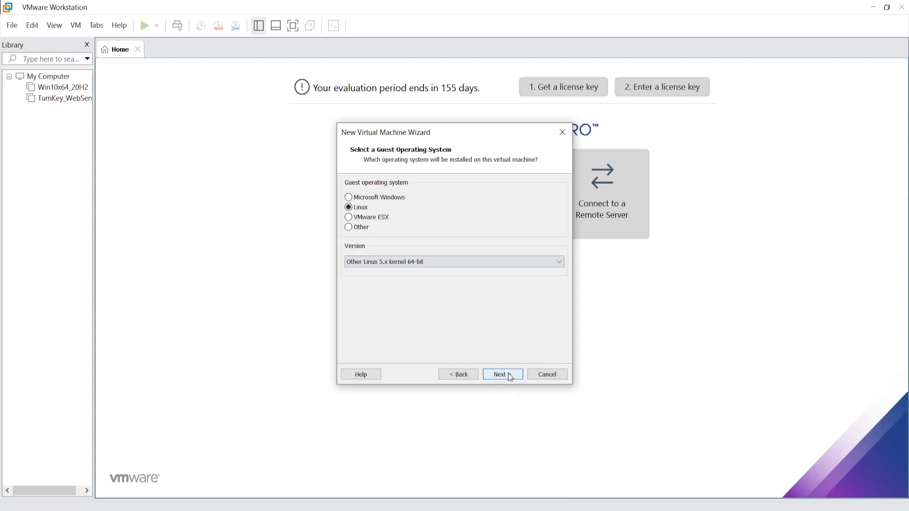
pyautogui.click(508, 373)
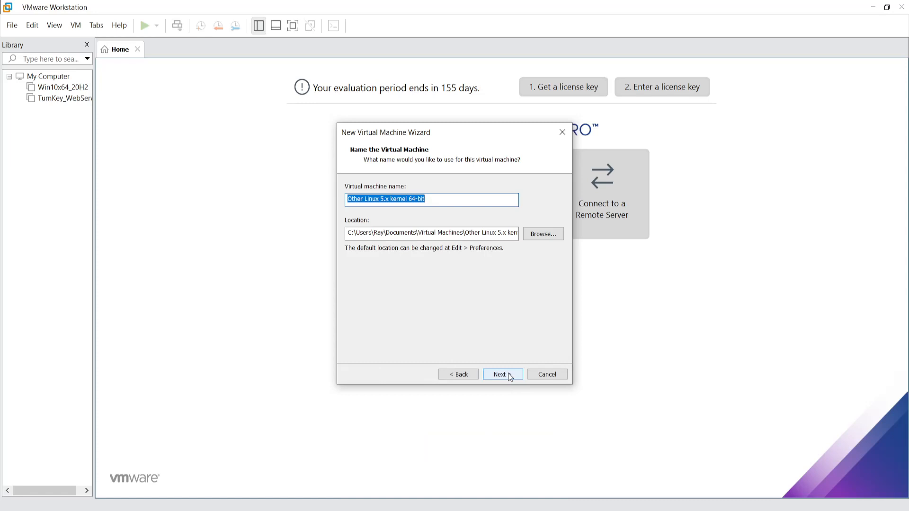
# - Name the VM CATS_IPFIRE and browse into G:\Virtual Machines for its location
pyautogui.write('CATS')
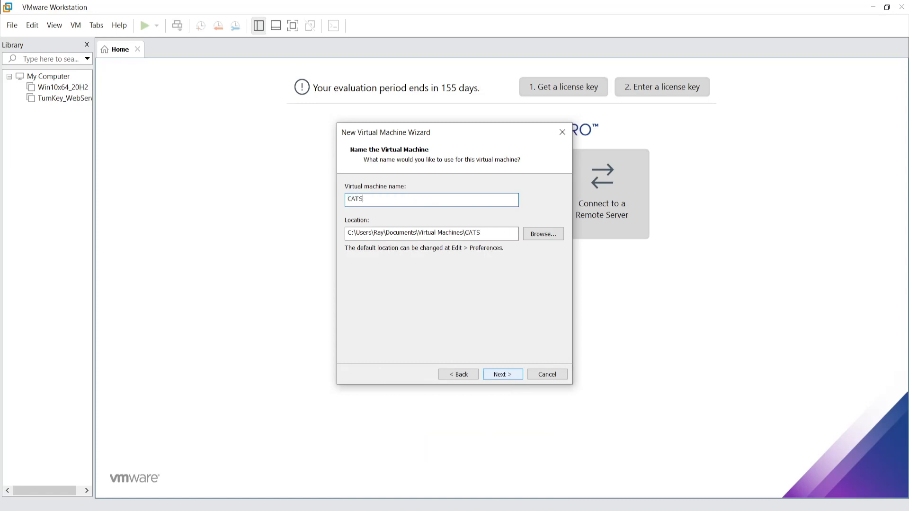
pyautogui.write('_IPFIRE')
pyautogui.click(553, 235)
pyautogui.scroll(-3, 444, 279)
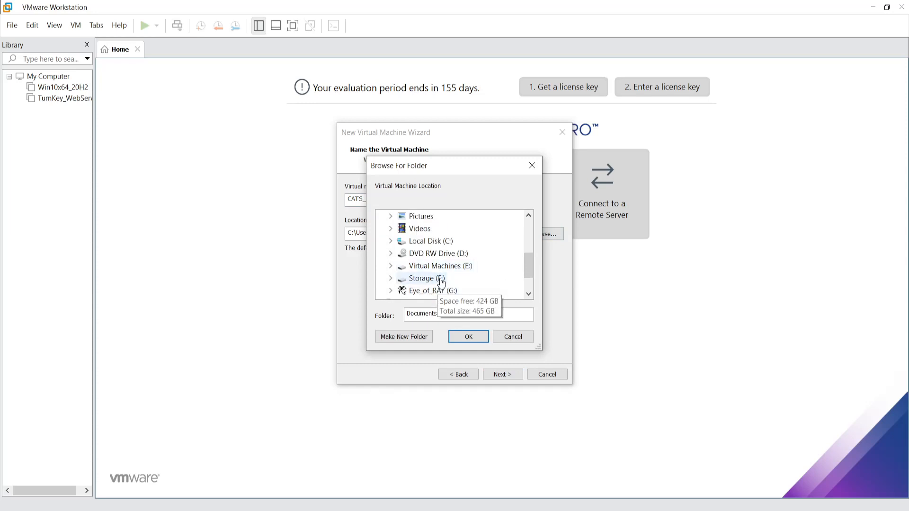
pyautogui.scroll(-1, 419, 280)
pyautogui.doubleClick(433, 254)
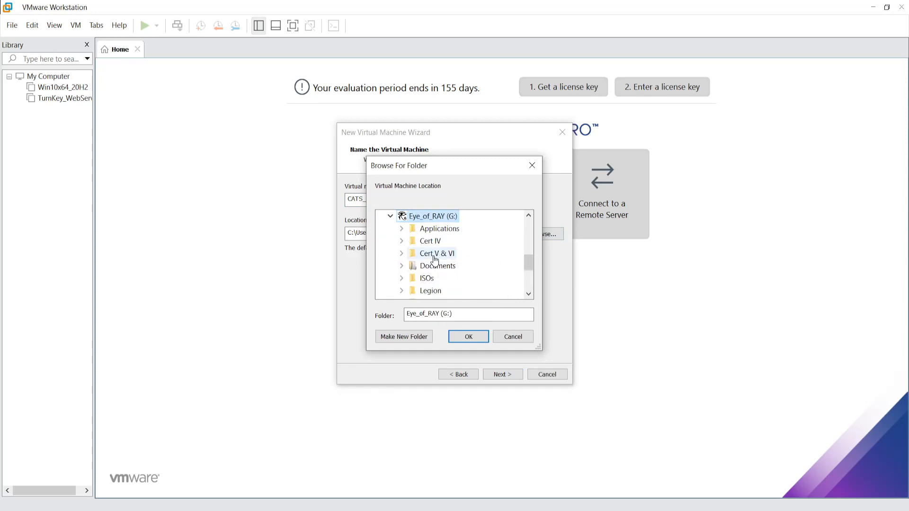
pyautogui.scroll(-2, 436, 257)
pyautogui.scroll(1, 502, 286)
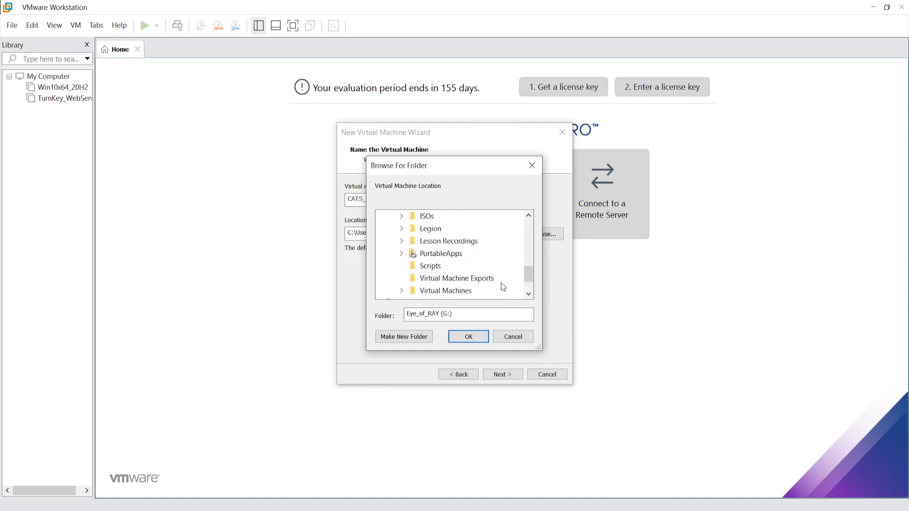
pyautogui.scroll(-1, 452, 263)
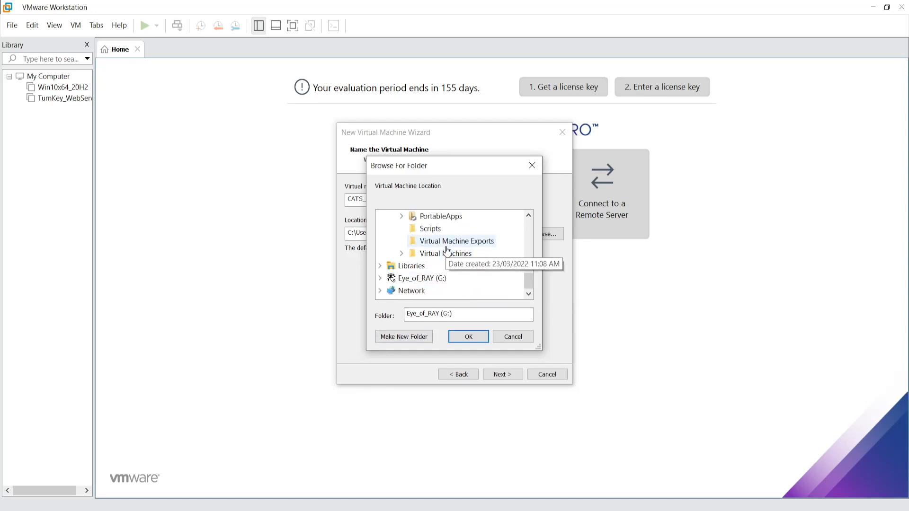
pyautogui.doubleClick(445, 254)
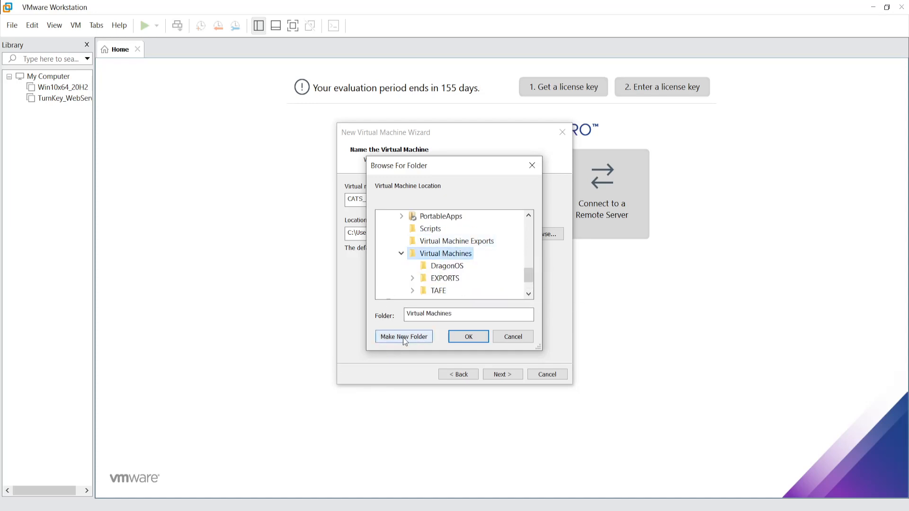
# - Create a new CATS_IPFIRE folder under TAFE and use it as the VM location
pyautogui.doubleClick(437, 290)
pyautogui.click(406, 337)
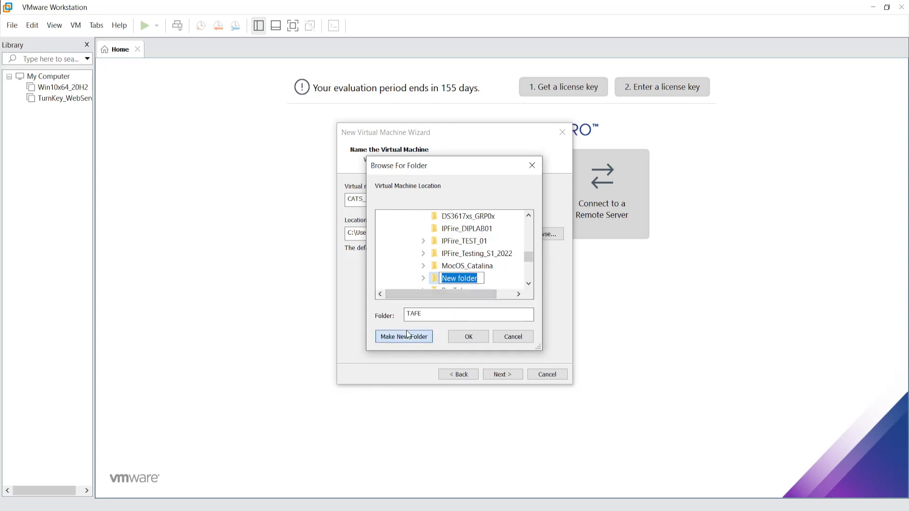
pyautogui.write('CAT')
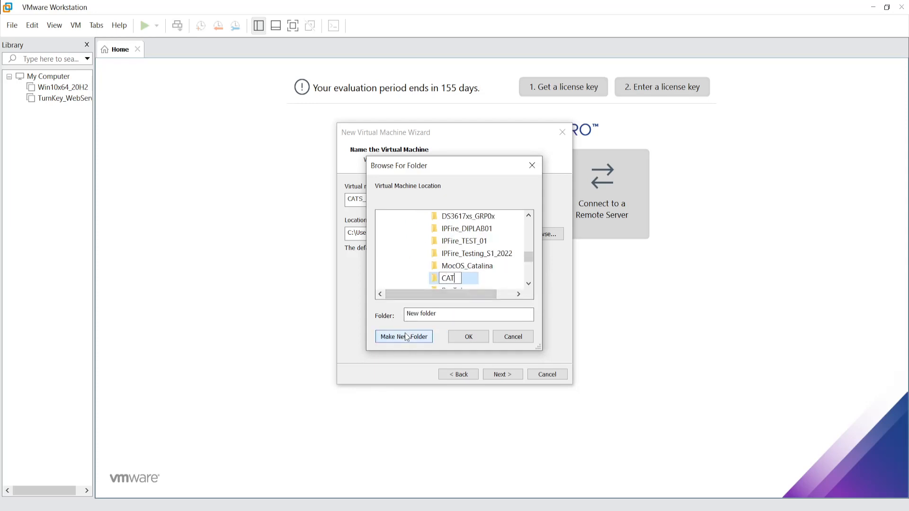
pyautogui.write('S_IPFIRE')
pyautogui.press('Return')
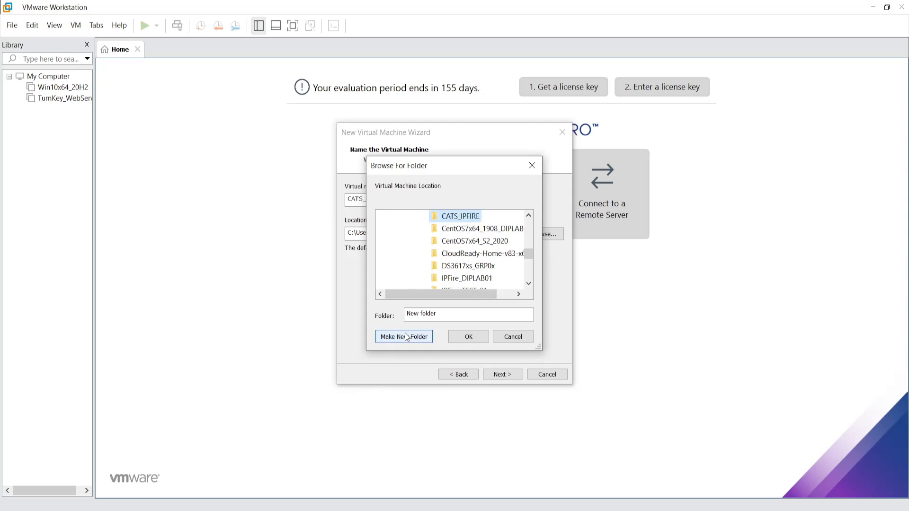
pyautogui.click(467, 336)
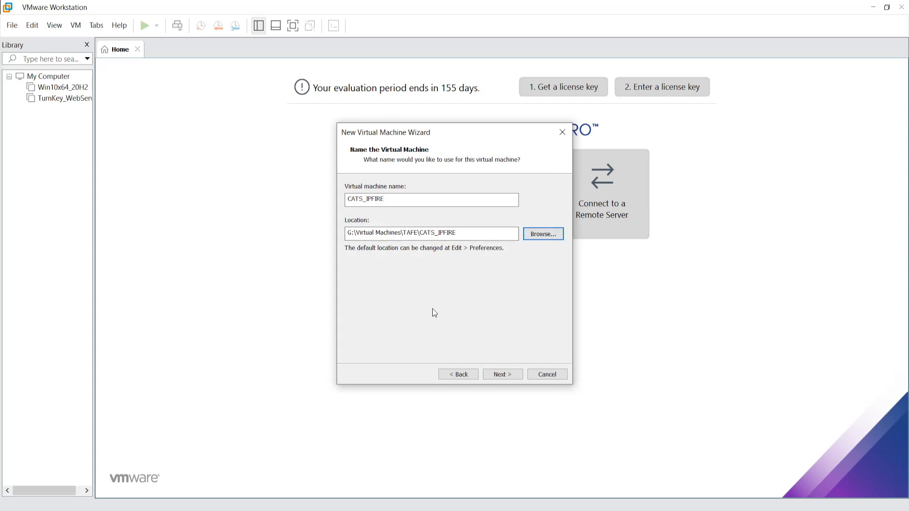
# - Give the VM 1 processor with 2 cores and 2048 MB of memory
pyautogui.click(510, 374)
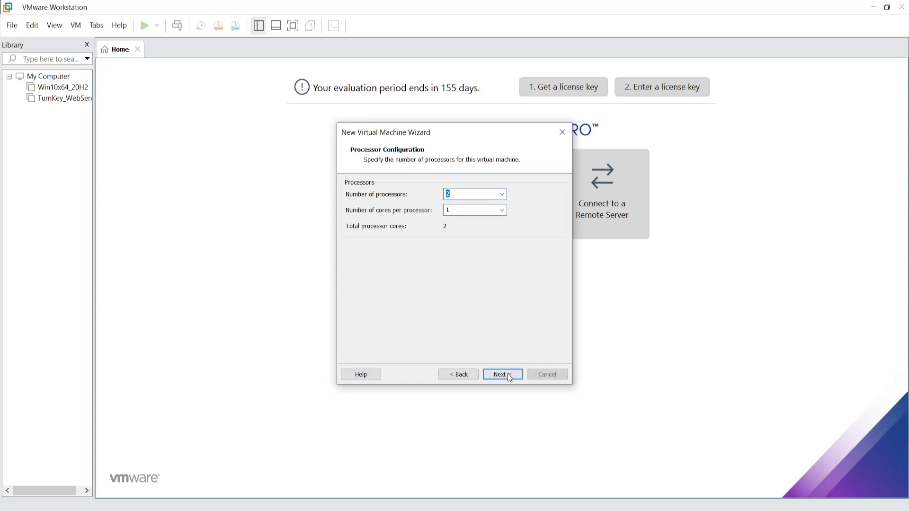
pyautogui.click(502, 194)
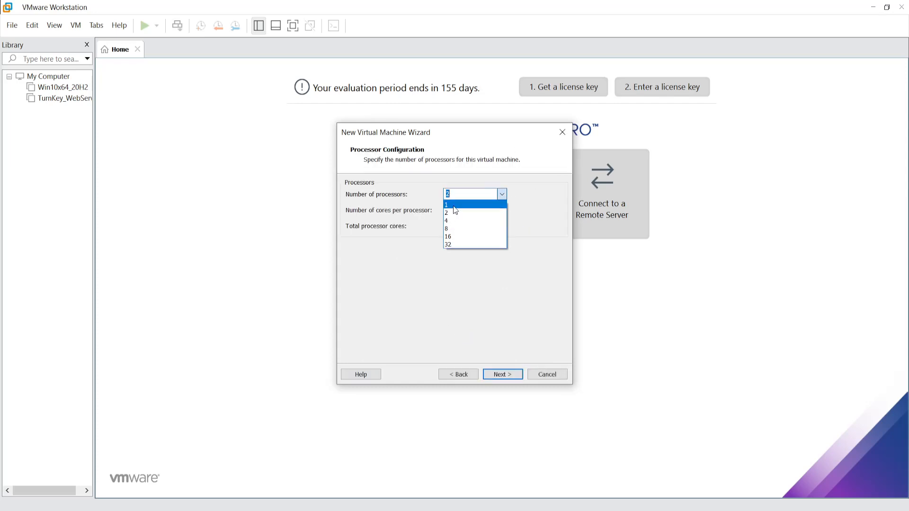
pyautogui.click(492, 204)
pyautogui.click(501, 210)
pyautogui.click(492, 229)
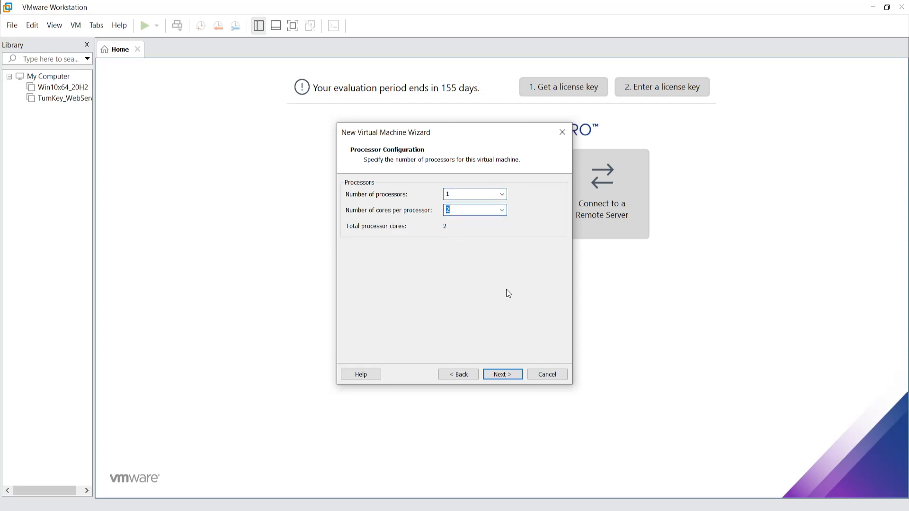
pyautogui.click(514, 374)
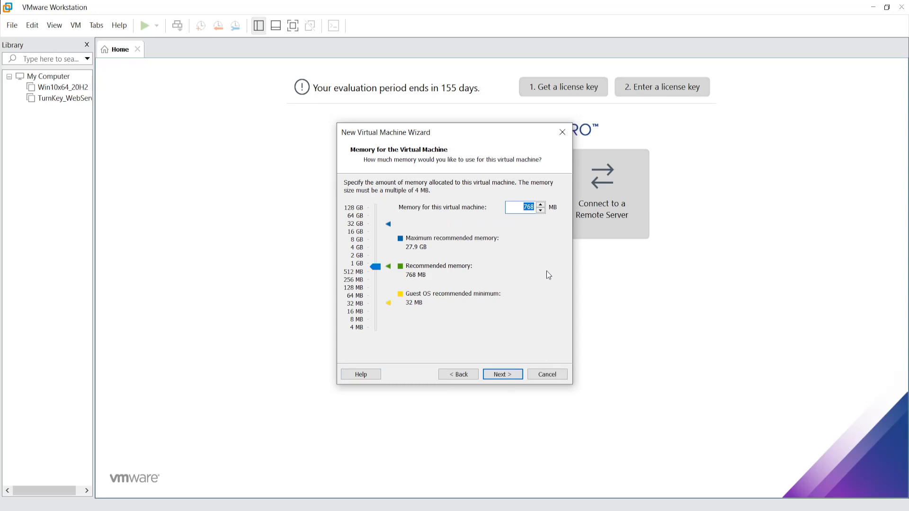
pyautogui.write('2048')
# - Use bridged networking, the LSI Logic controller and default disk type for a new virtual disk
pyautogui.click(499, 374)
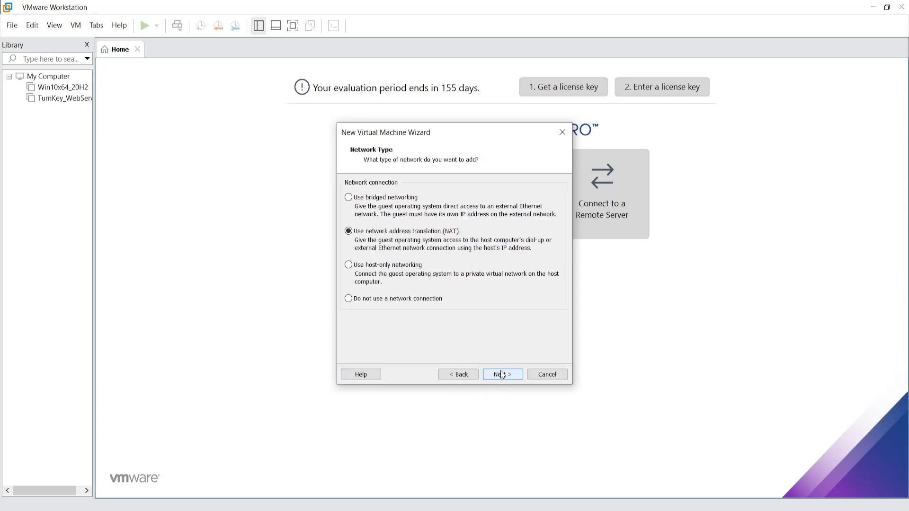
pyautogui.click(349, 201)
pyautogui.click(506, 374)
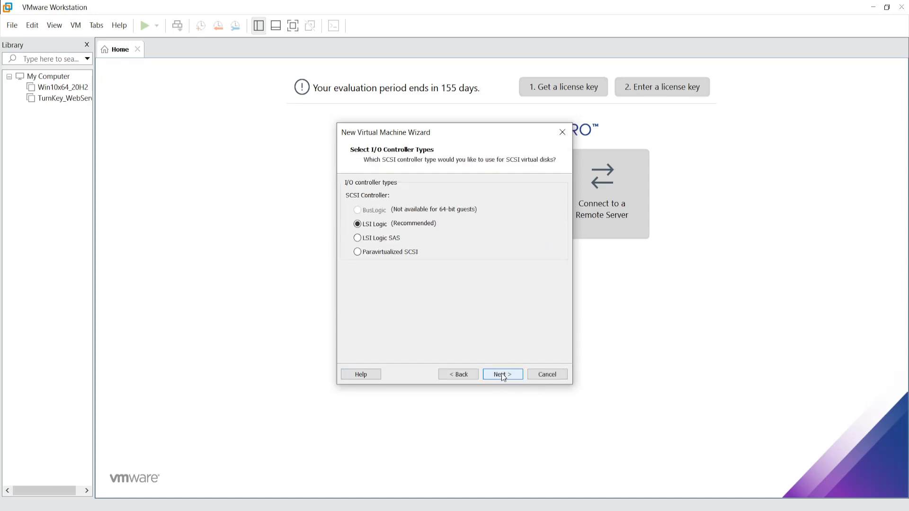
pyautogui.click(502, 374)
pyautogui.click(502, 374)
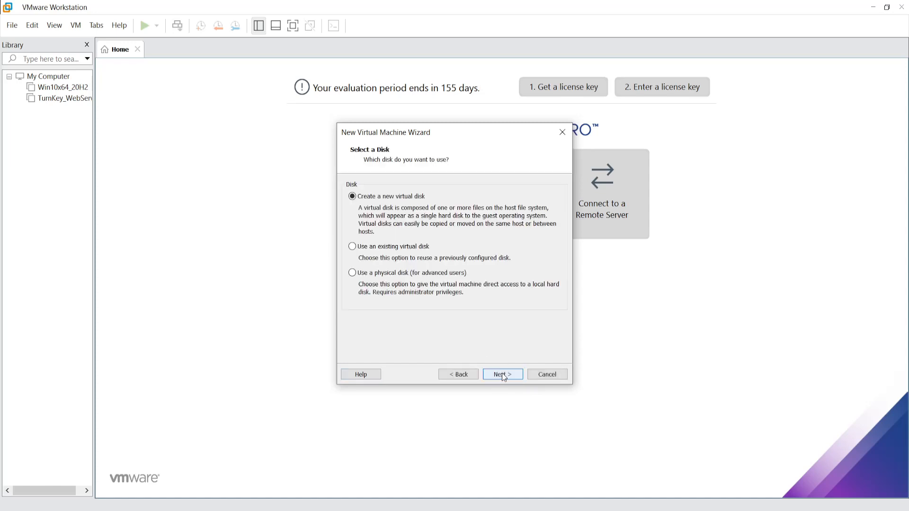
pyautogui.click(501, 374)
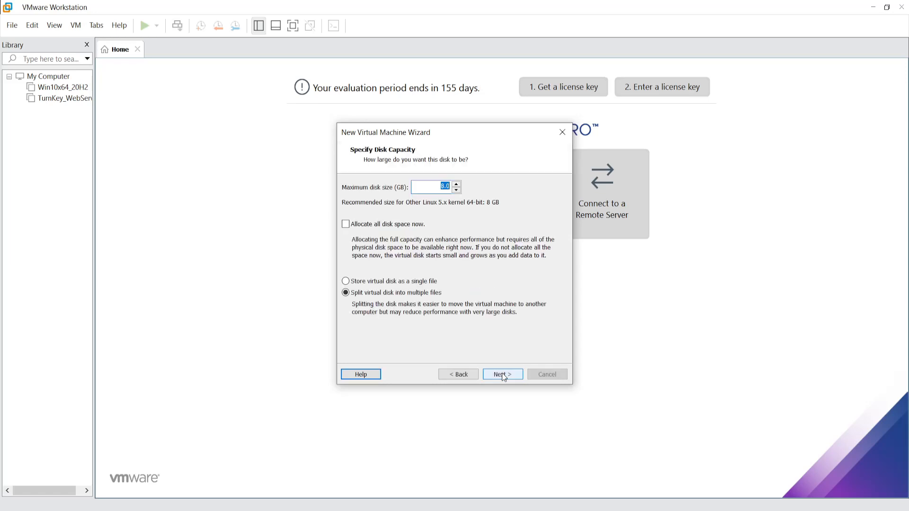
# - Store the 8 GB disk as a single file named CATS_IPFIRE.vmdk and finish creating the VM
pyautogui.click(347, 282)
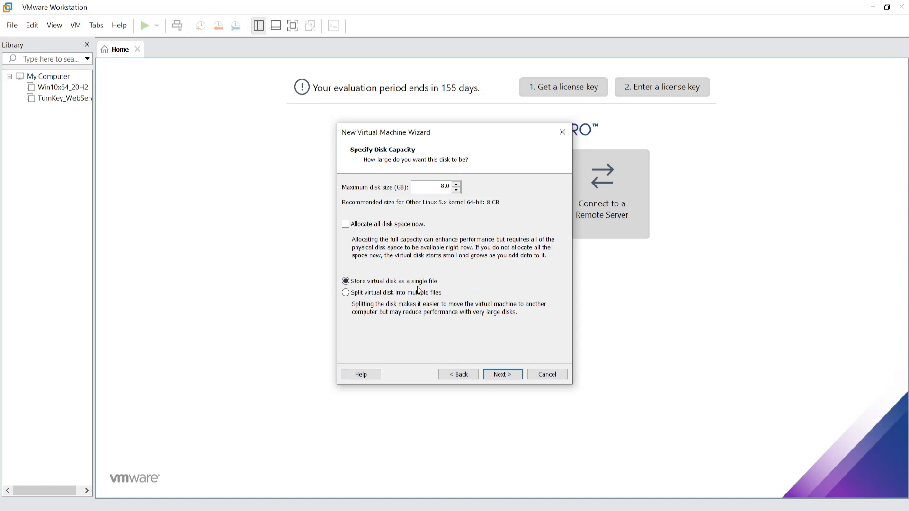
pyautogui.click(502, 373)
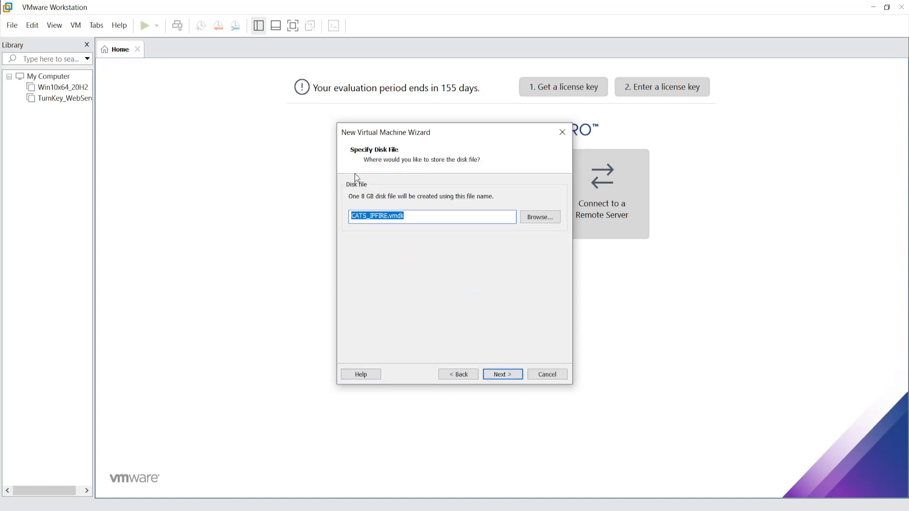
pyautogui.click(506, 376)
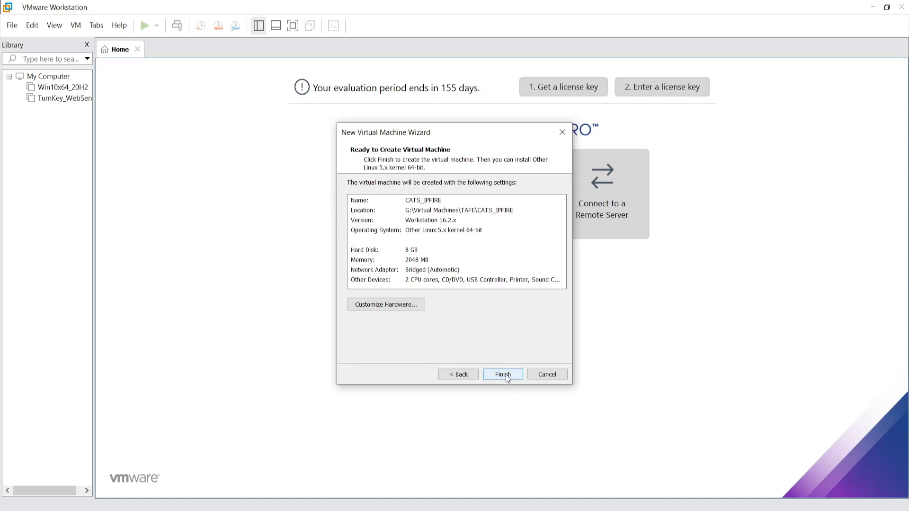
pyautogui.click(506, 375)
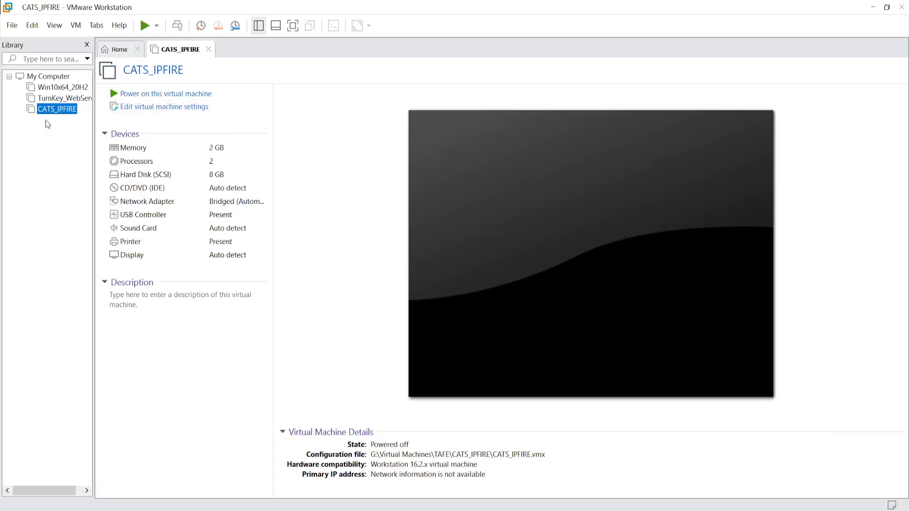
# - Point the CD/DVD drive at the ipfire-2.27 ISO image in G:\ISOs\Linux
pyautogui.click(189, 107)
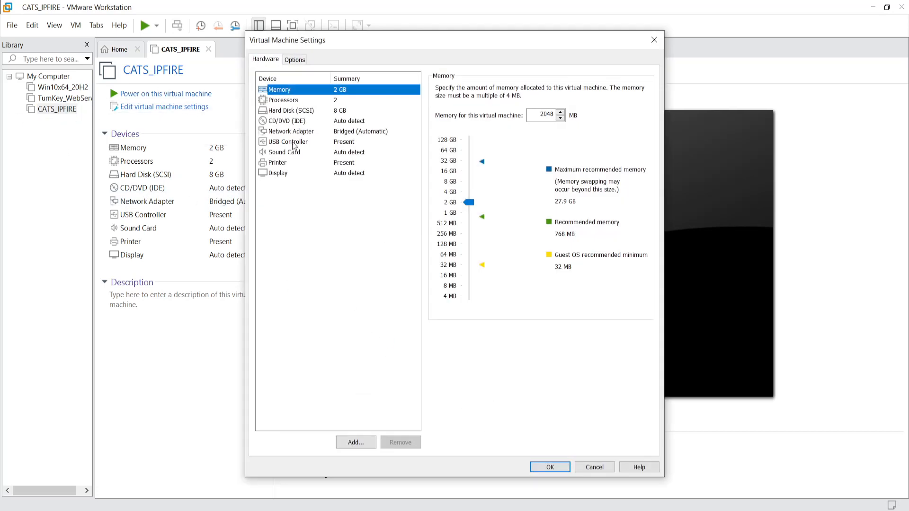
pyautogui.click(289, 121)
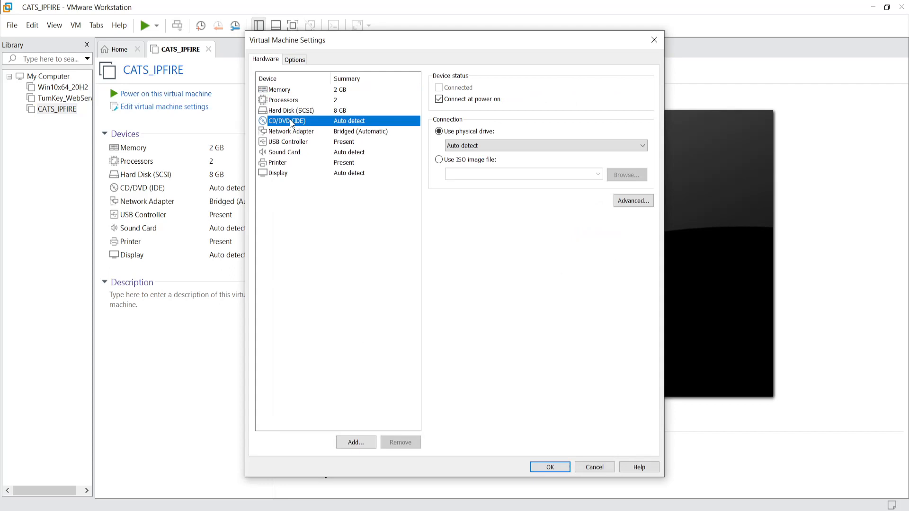
pyautogui.click(439, 160)
pyautogui.click(626, 175)
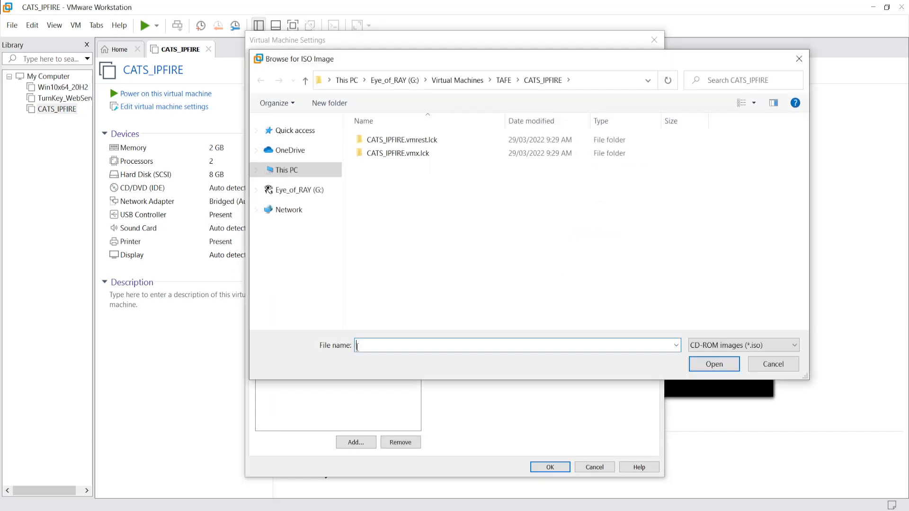
pyautogui.click(293, 192)
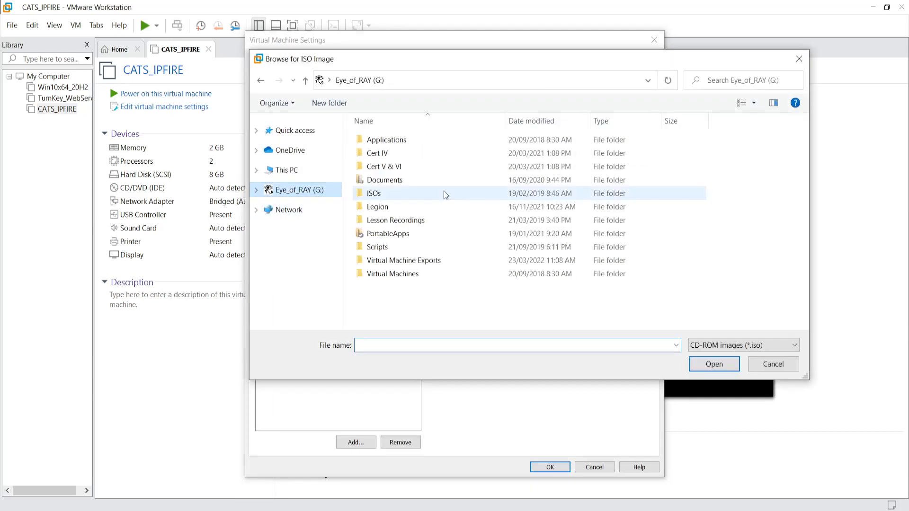
pyautogui.doubleClick(399, 194)
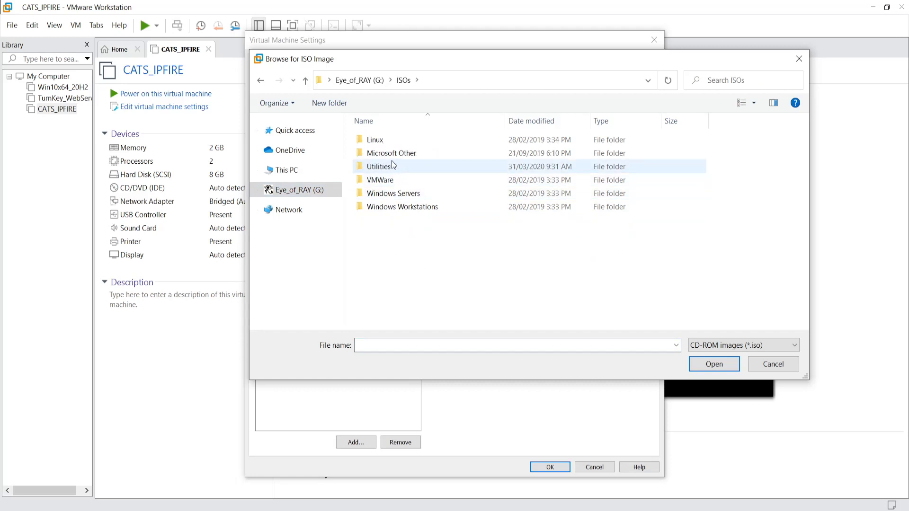
pyautogui.doubleClick(387, 141)
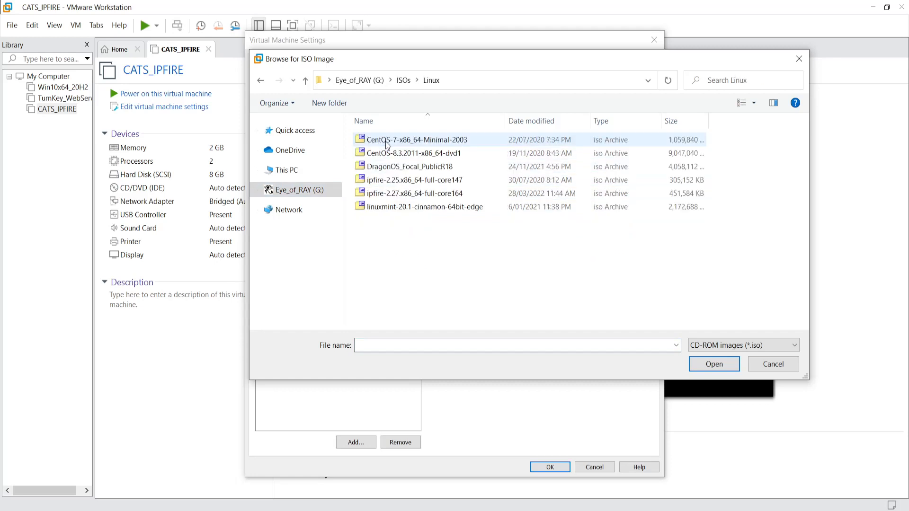
pyautogui.click(420, 194)
pyautogui.click(714, 365)
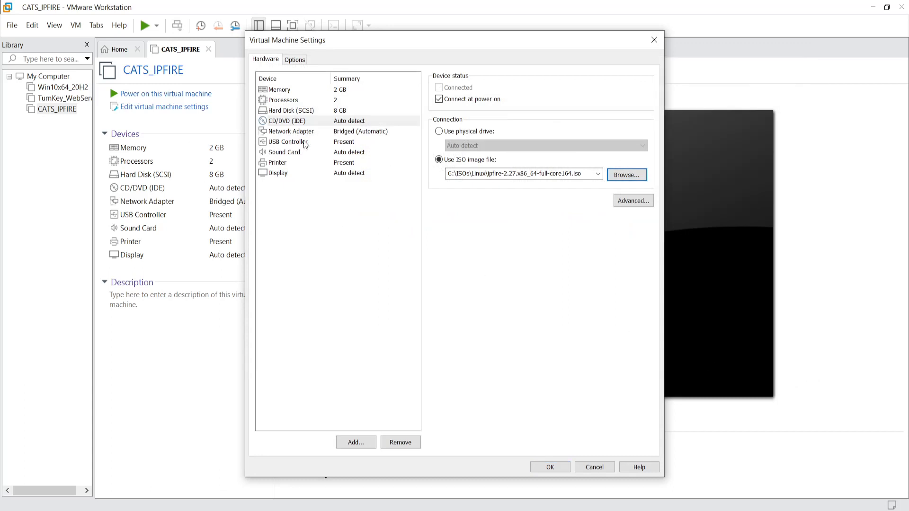
# - Set the first network adapter to the custom network VMnet0
pyautogui.click(292, 132)
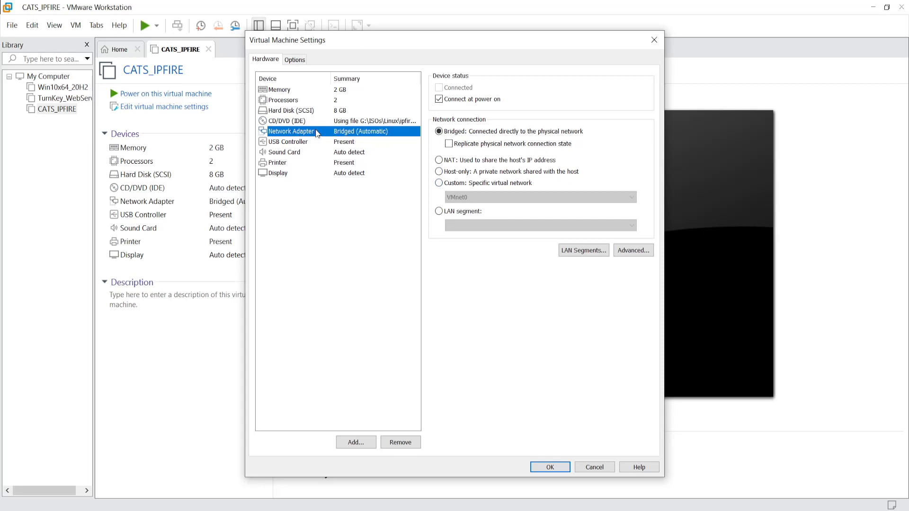
pyautogui.click(439, 184)
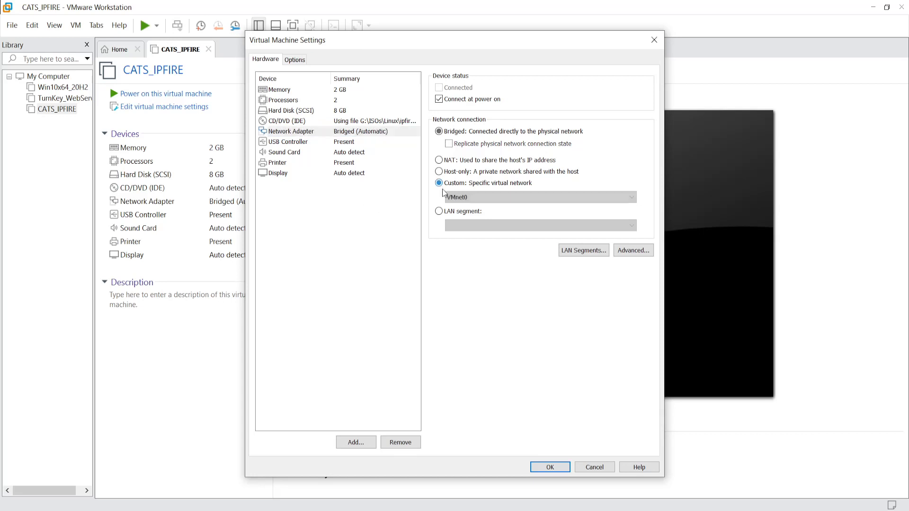
pyautogui.click(469, 196)
pyautogui.click(474, 208)
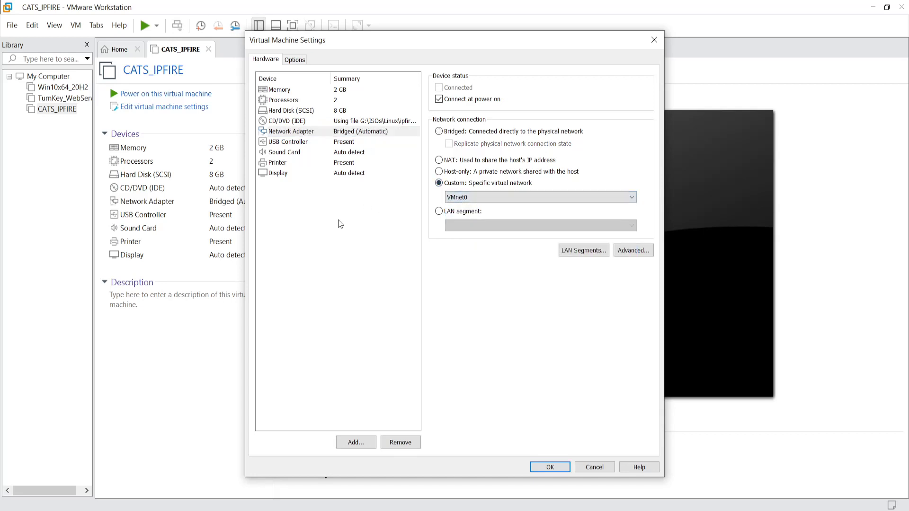
# - Add a second network adapter connected to custom network CATS_LAN
pyautogui.click(356, 443)
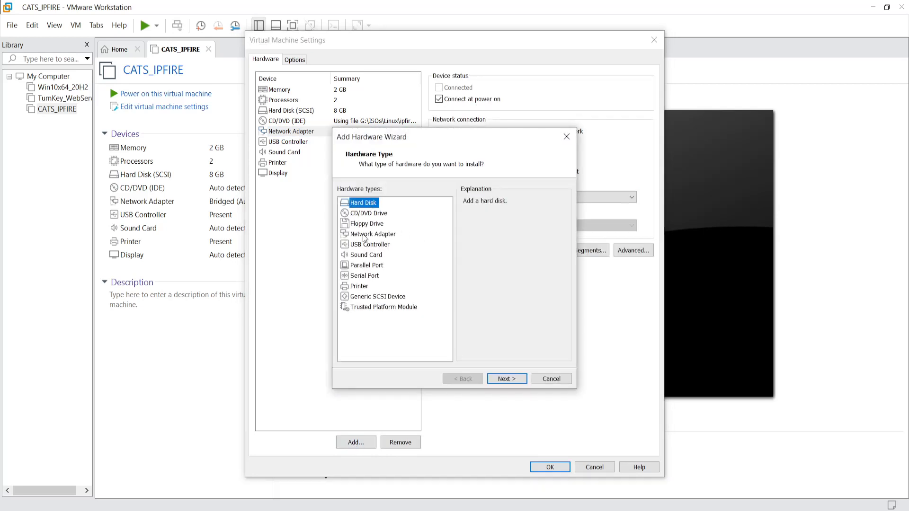
pyautogui.click(365, 234)
pyautogui.click(514, 378)
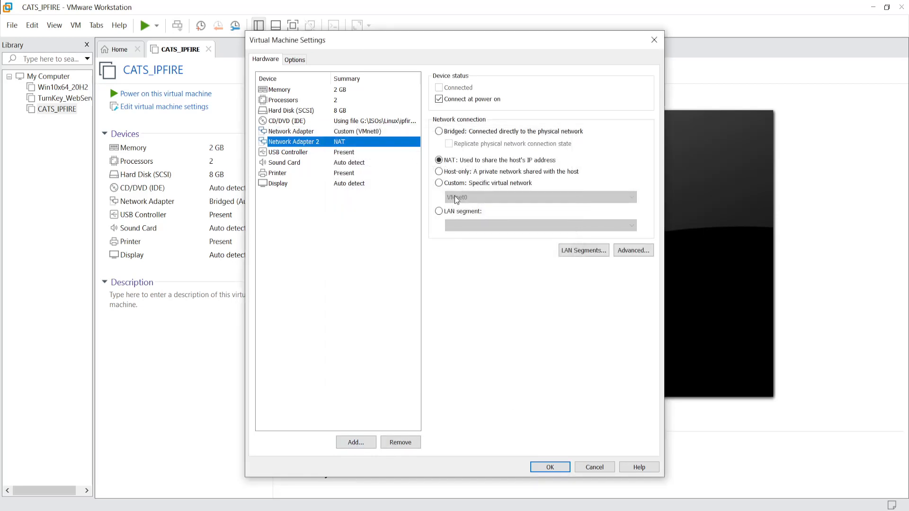
pyautogui.click(439, 183)
pyautogui.click(459, 196)
pyautogui.click(462, 230)
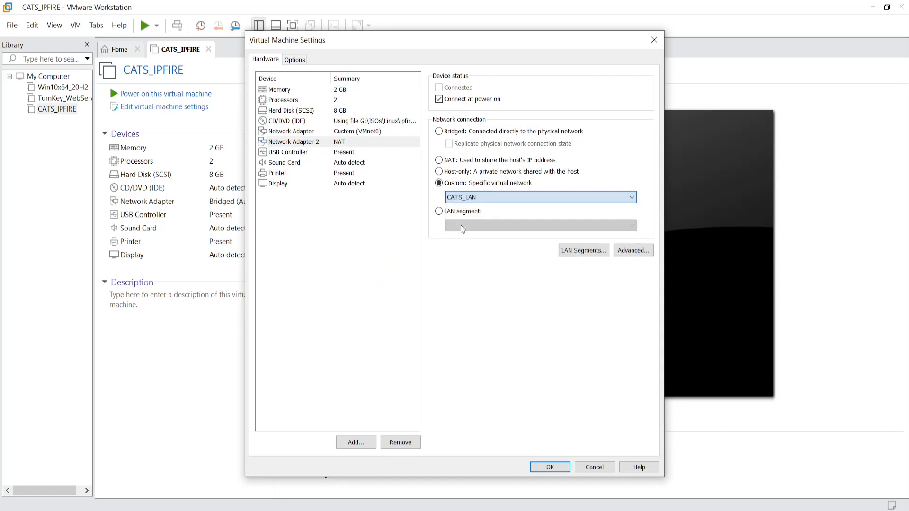
# - Add a third adapter on CATS_DMZ and verify the three adapters use VMnet0, CATS_LAN, CATS_DMZ
pyautogui.click(355, 443)
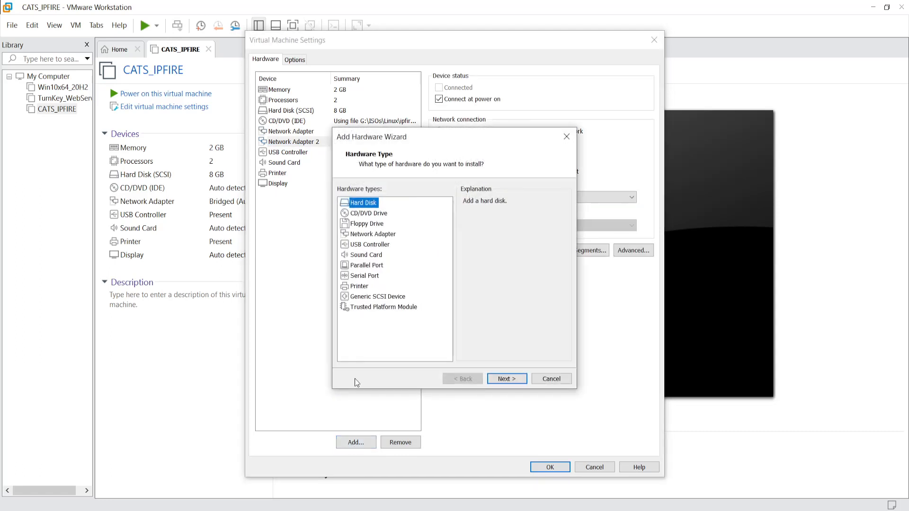
pyautogui.click(374, 234)
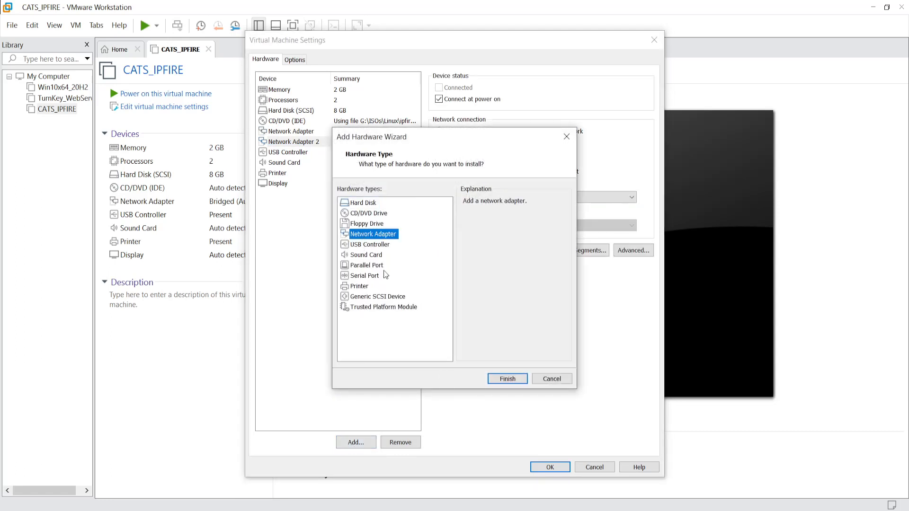
pyautogui.click(507, 379)
pyautogui.click(439, 183)
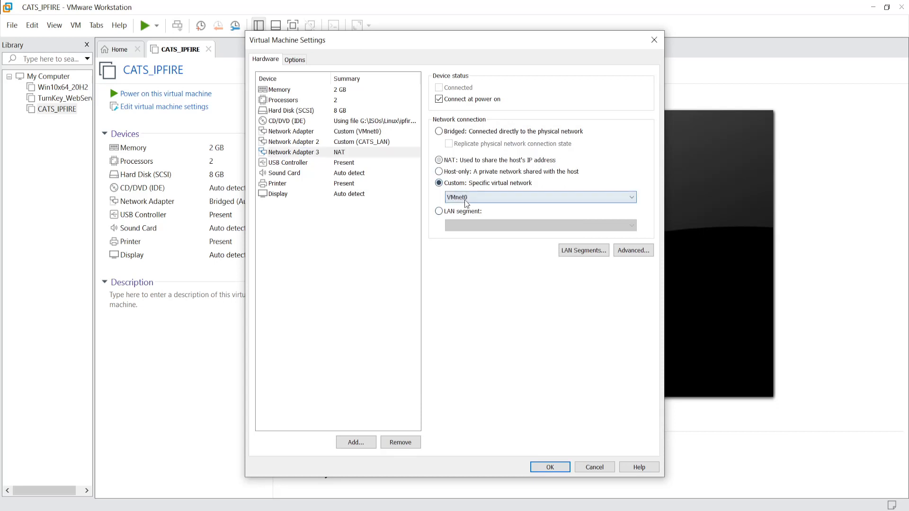
pyautogui.click(474, 197)
pyautogui.click(473, 242)
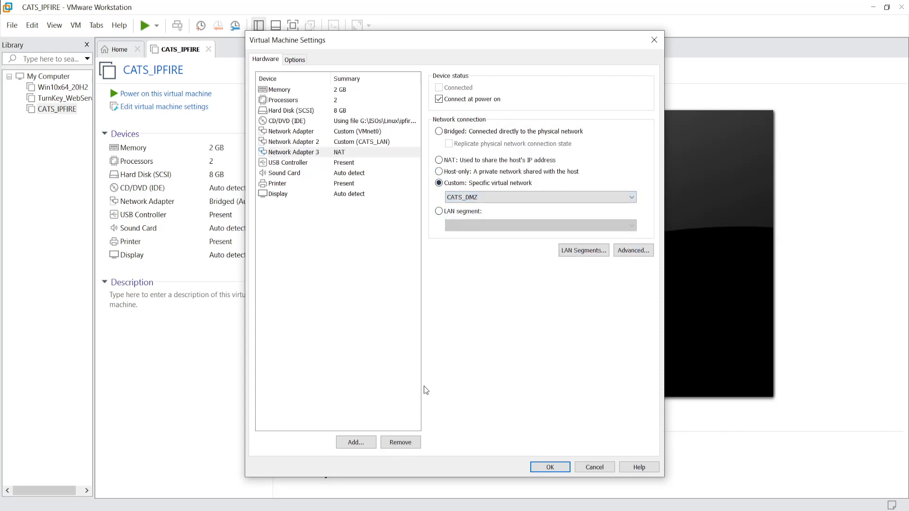
pyautogui.click(361, 371)
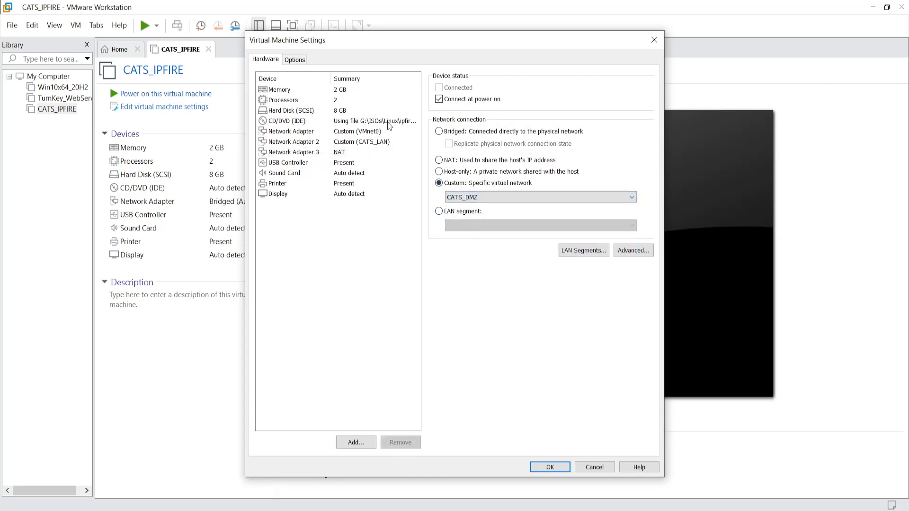
pyautogui.click(300, 132)
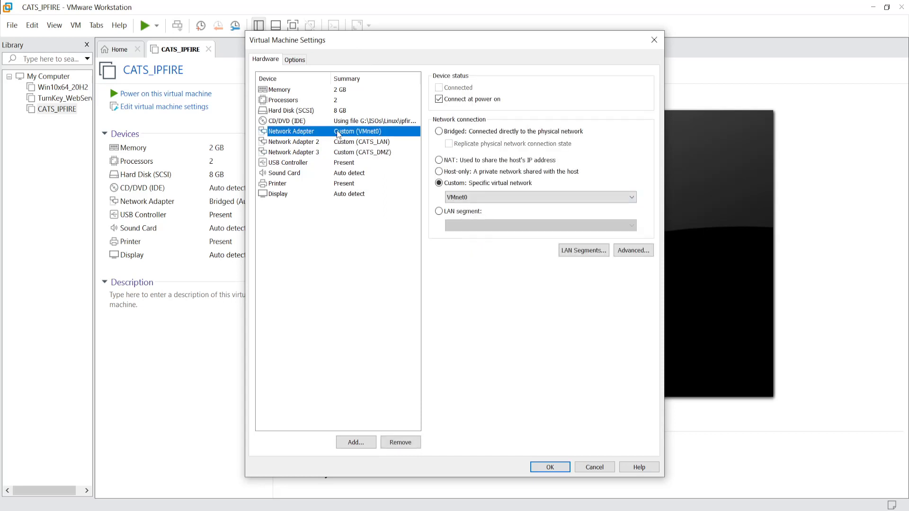
pyautogui.click(302, 145)
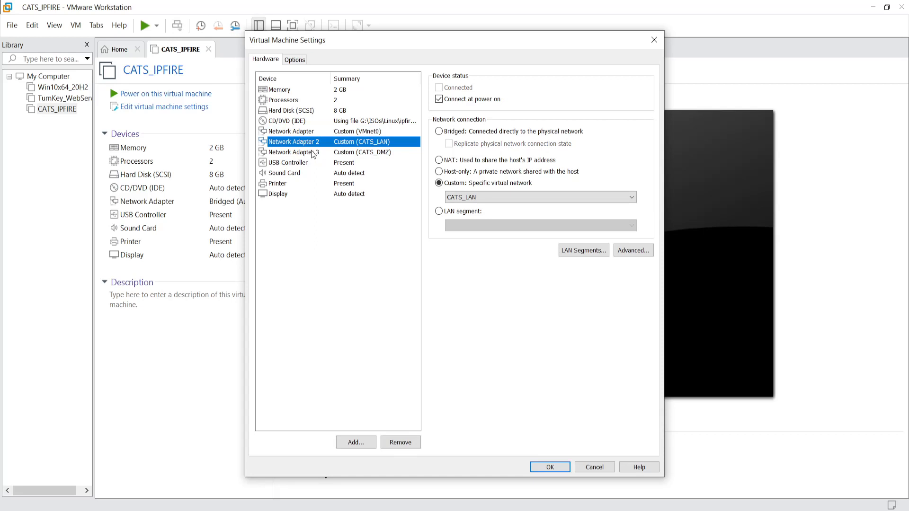
pyautogui.click(312, 154)
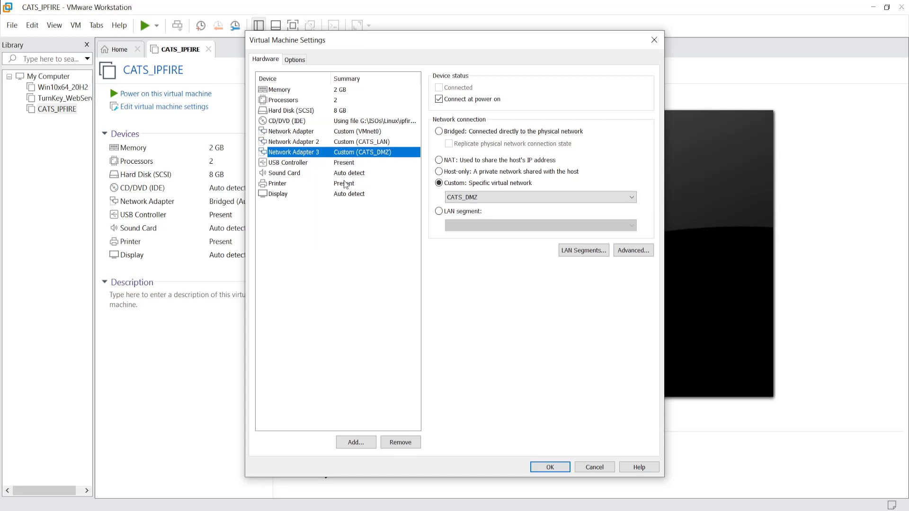
# - Remove the USB controller, sound card and printer, then save the hardware settings
pyautogui.click(285, 174)
pyautogui.click(283, 166)
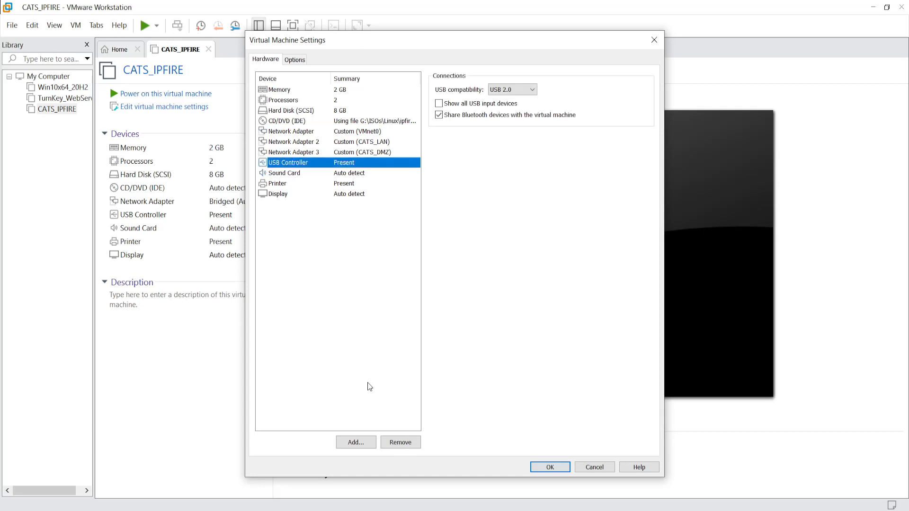
pyautogui.click(404, 441)
pyautogui.click(290, 166)
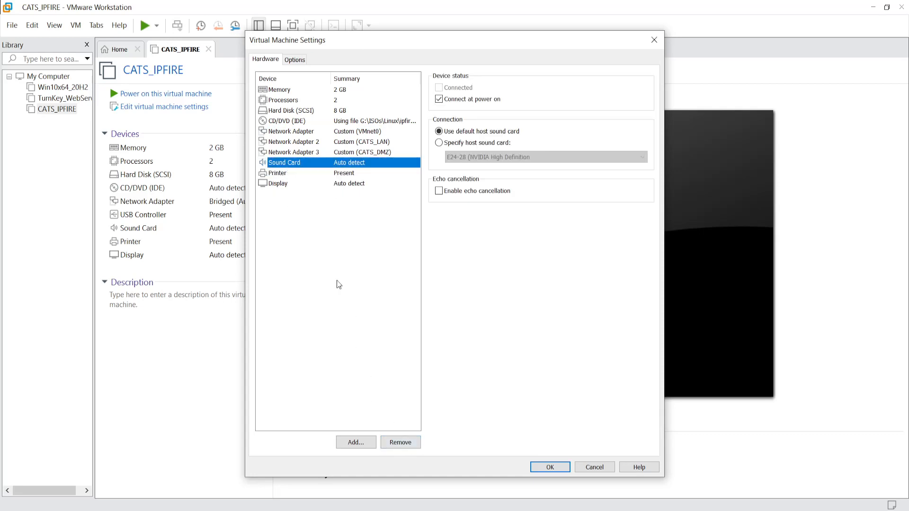
pyautogui.click(401, 442)
pyautogui.click(277, 163)
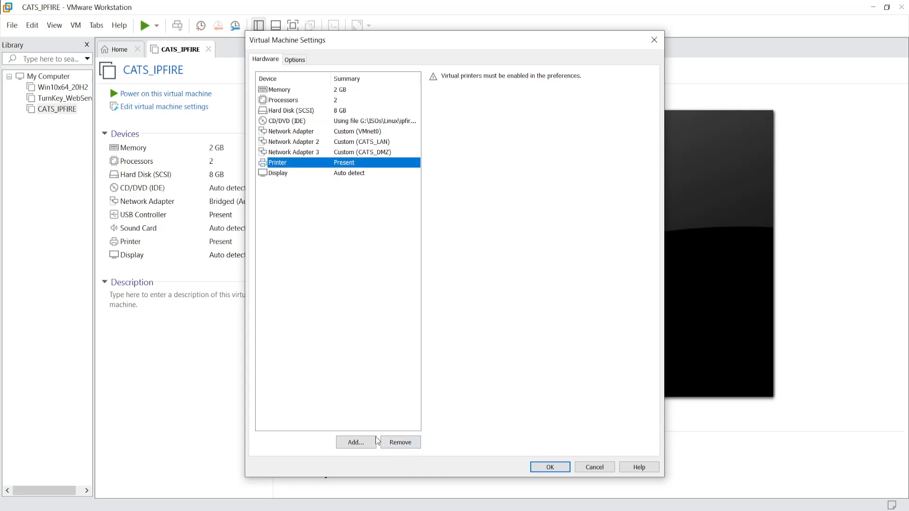
pyautogui.click(400, 442)
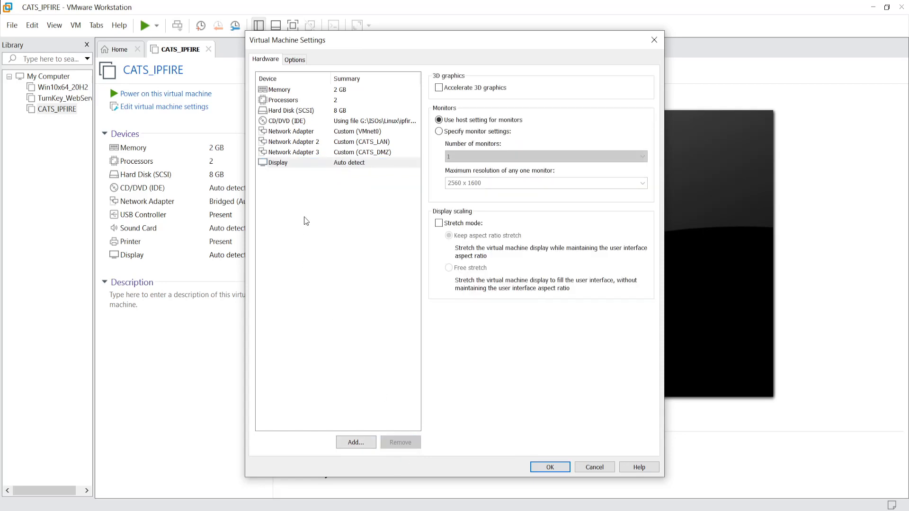
pyautogui.click(555, 467)
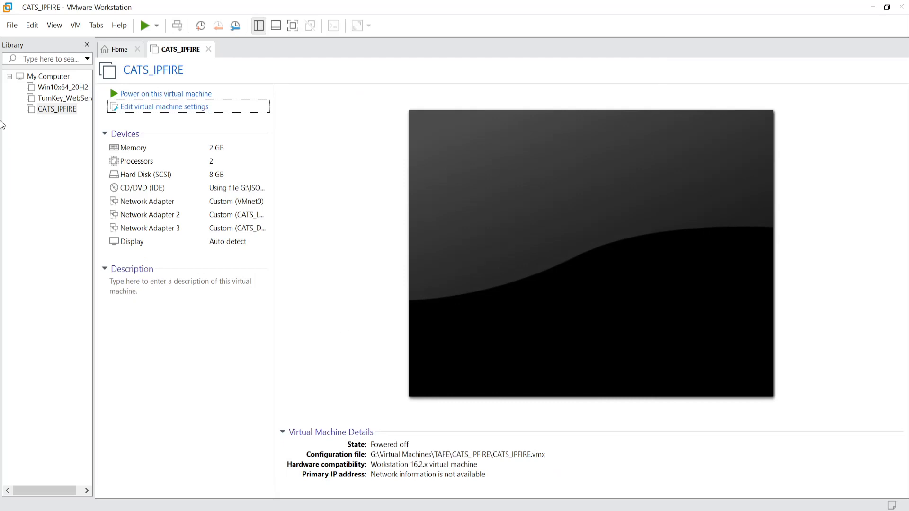
# - Power on CATS_IPFIRE, start the Install IPFire 2.27 option and confirm English as the language
pyautogui.click(161, 94)
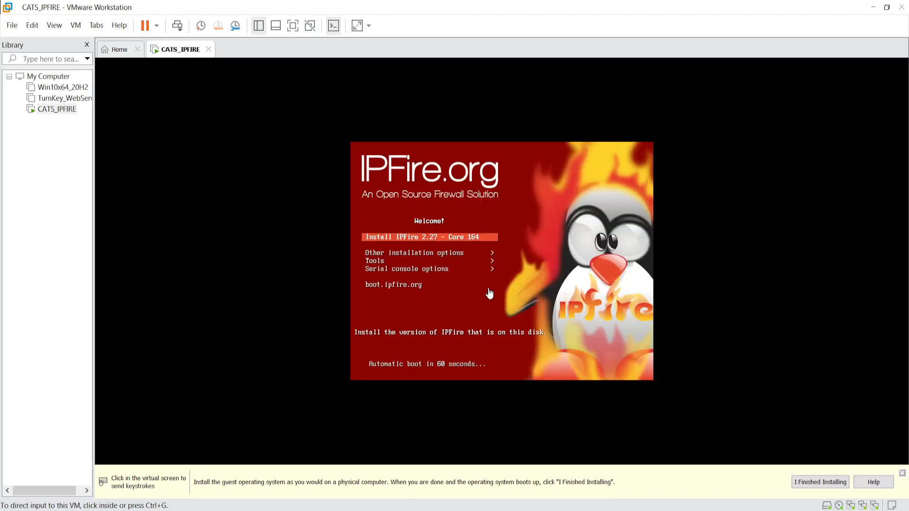
pyautogui.click(489, 294)
pyautogui.press('Return')
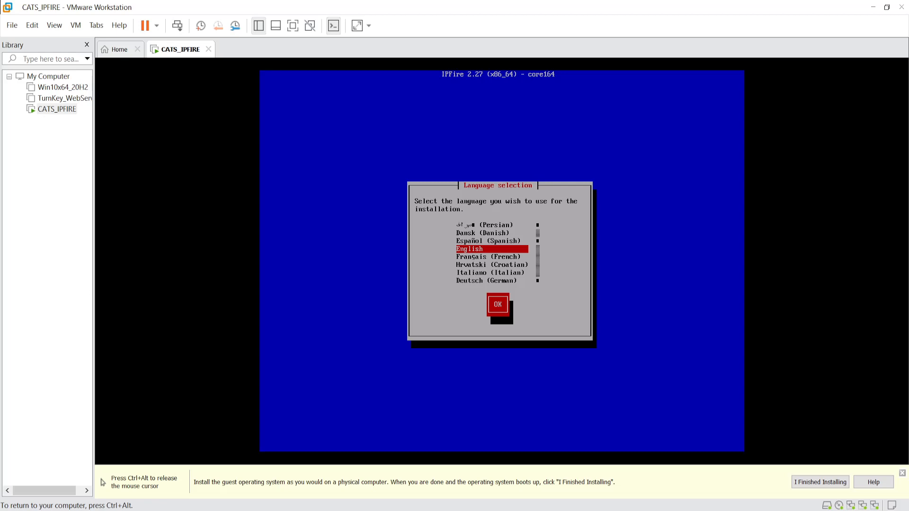
pyautogui.press('Tab')
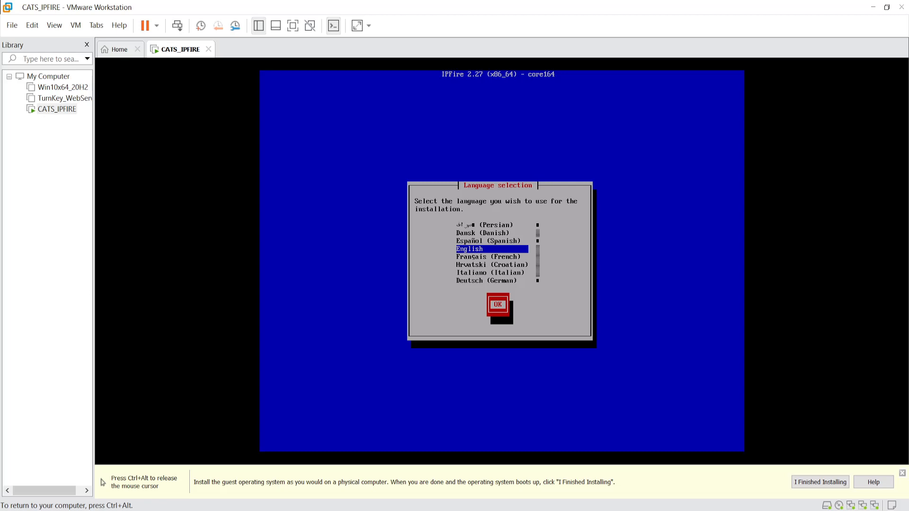
pyautogui.press('Return')
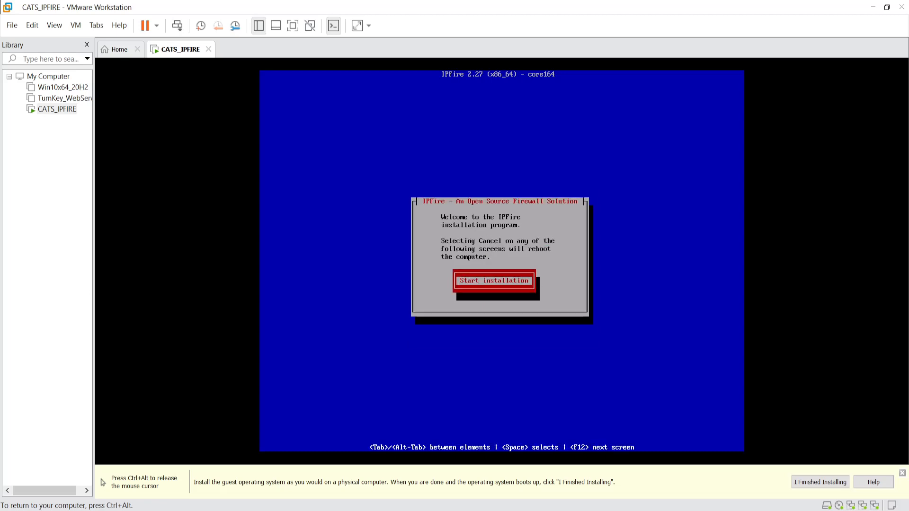
# - Accept the license, install IPFire onto an ext4 filesystem, and reboot when finished
pyautogui.press('Return')
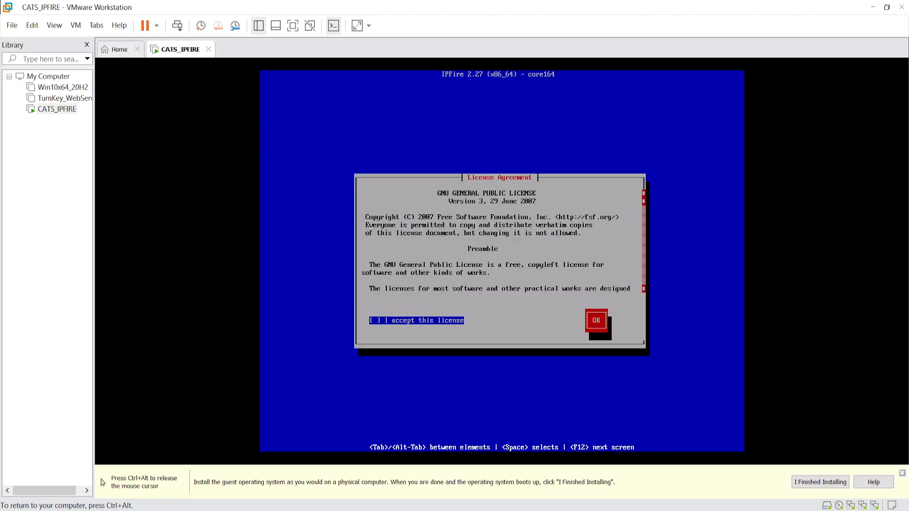
pyautogui.press('Tab')
pyautogui.press('Tab')
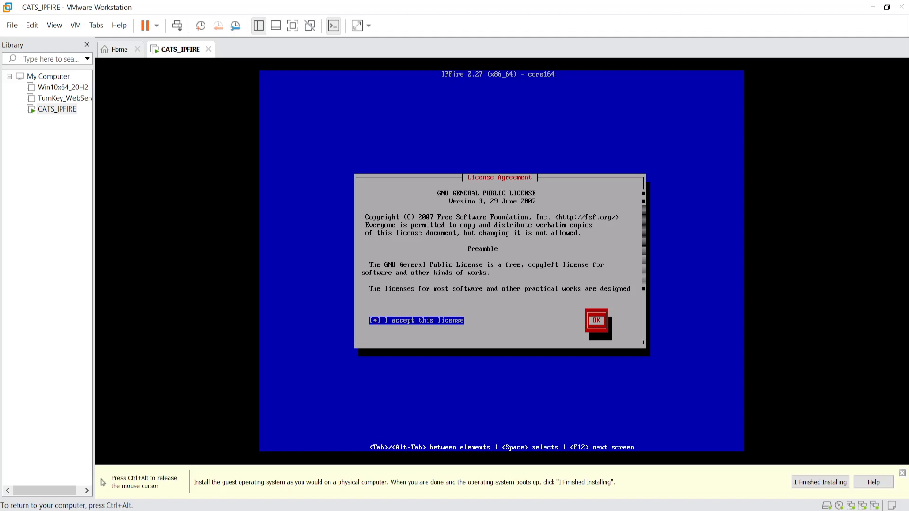
pyautogui.press('Return')
pyautogui.press('Return')
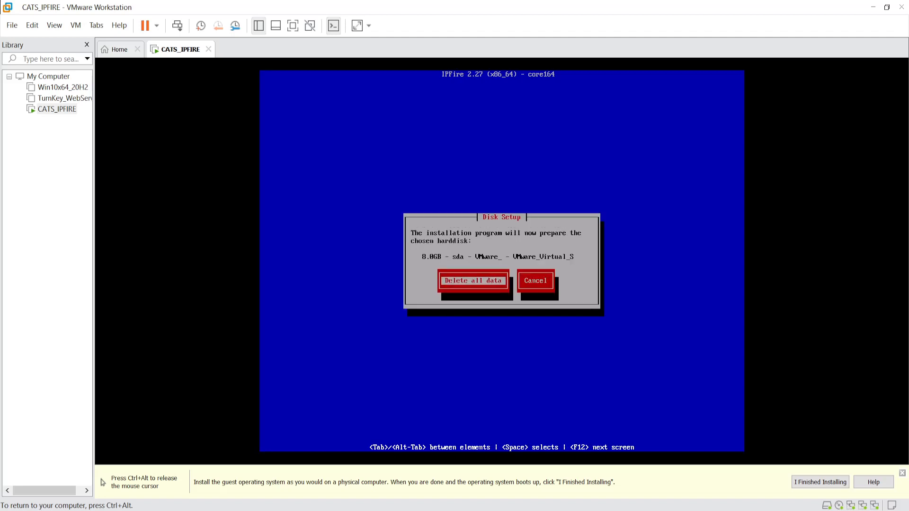
pyautogui.press('Tab')
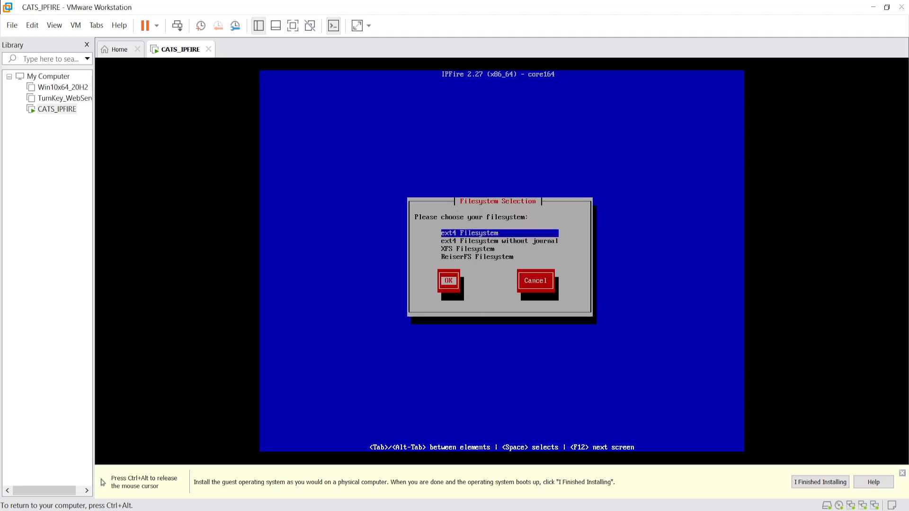
pyautogui.press('Return')
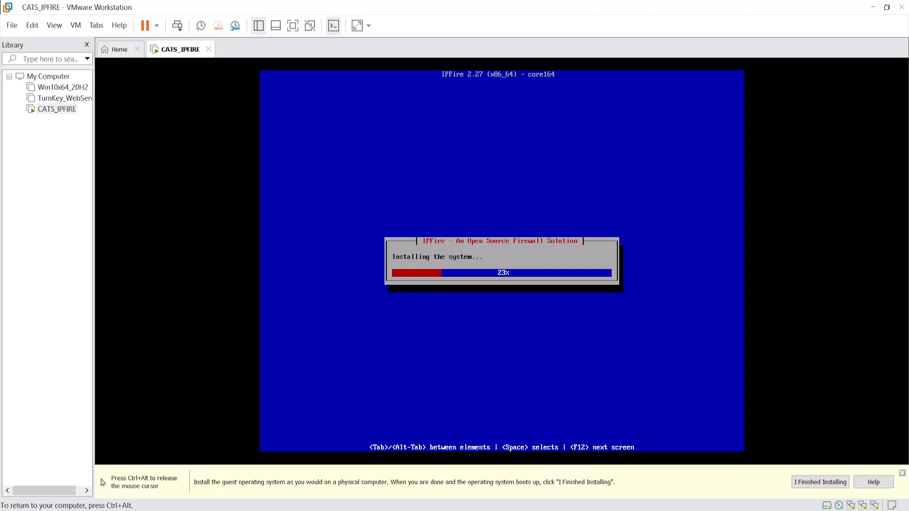
pyautogui.hotkey('ctrl', 'alt')
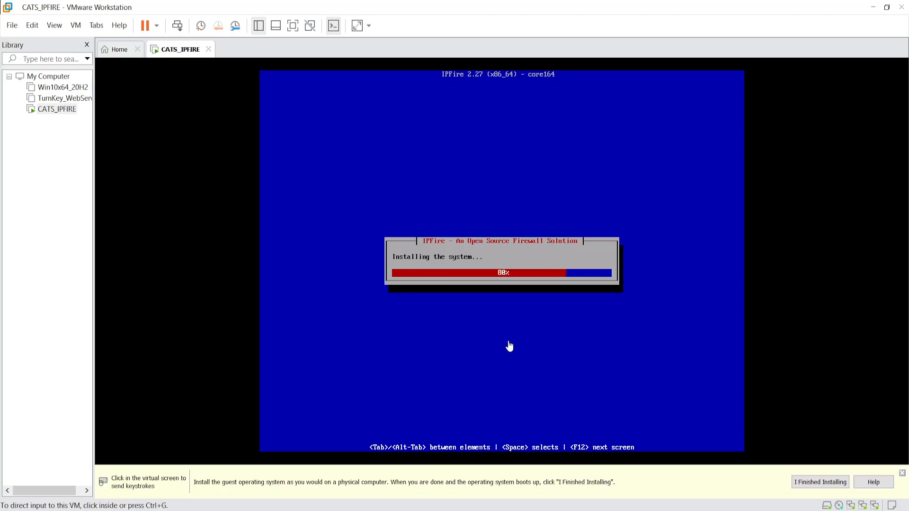
pyautogui.click(501, 315)
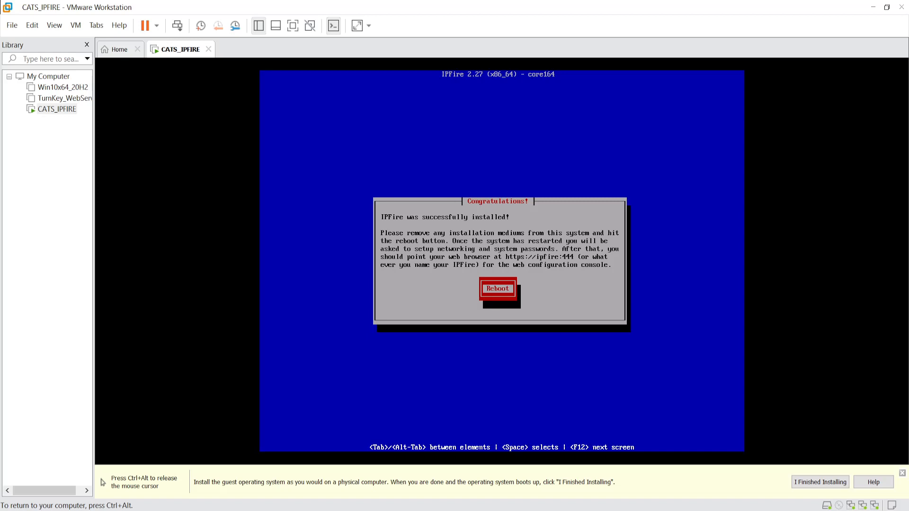
pyautogui.press('Return')
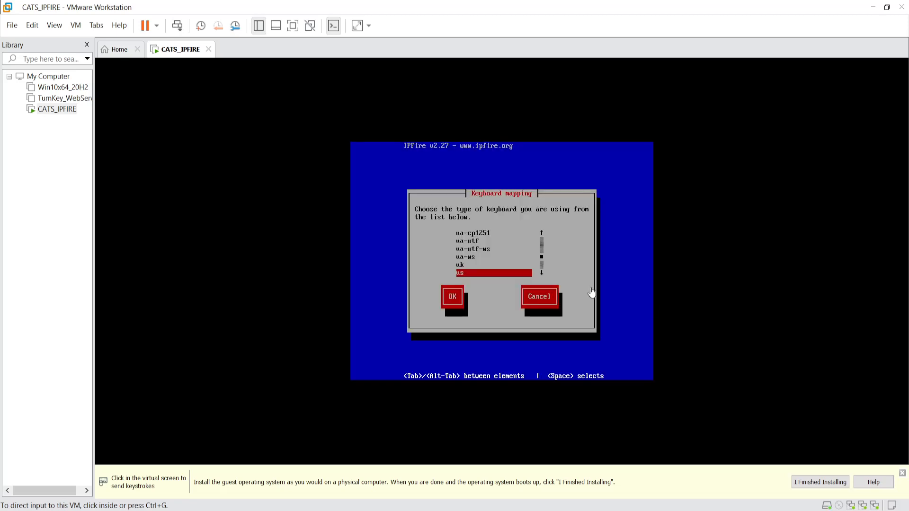
# - Accept the us keyboard mapping and choose an Australian timezone
pyautogui.click(616, 226)
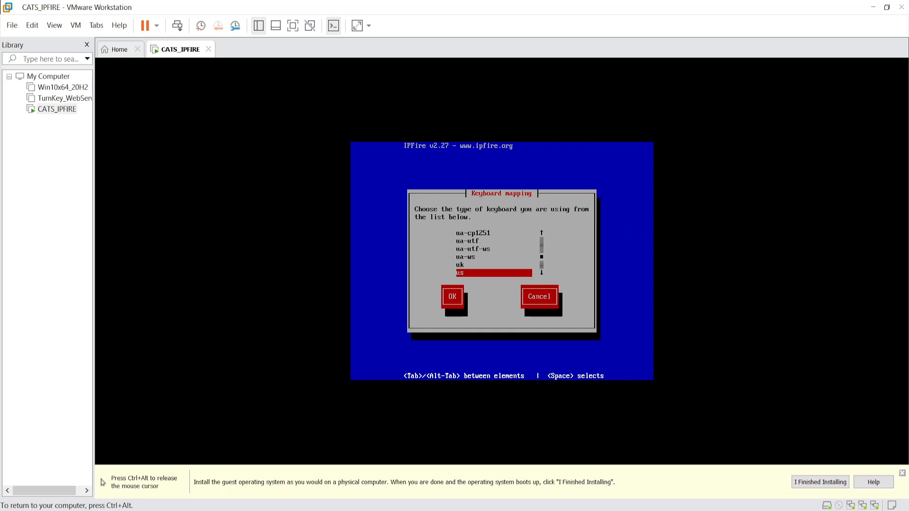
pyautogui.press('Tab')
pyautogui.press('Return')
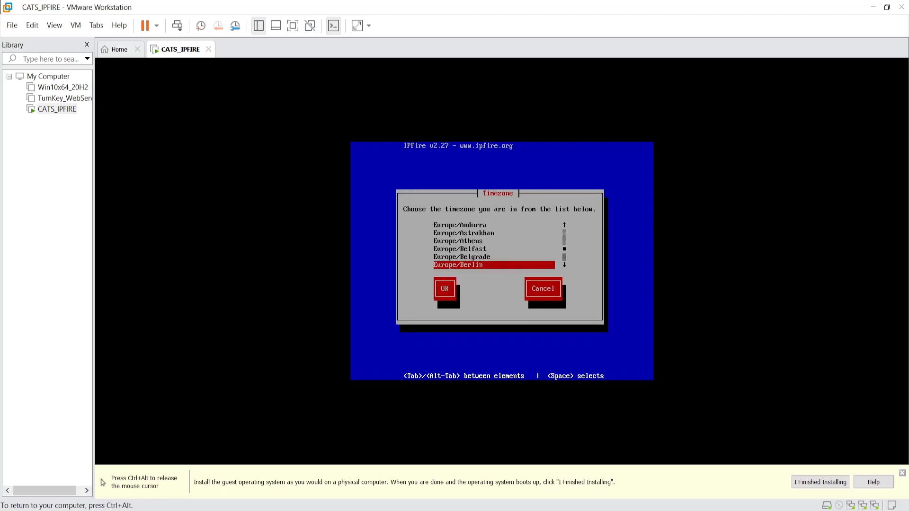
pyautogui.press('Up')
pyautogui.press('Up')
pyautogui.press('Up')
pyautogui.press('Up')
pyautogui.press('Up')
pyautogui.press('Up')
pyautogui.press('Up')
pyautogui.press('Up')
pyautogui.press('Up')
pyautogui.press('Up')
pyautogui.press('Up')
pyautogui.press('Up')
pyautogui.press('Up')
pyautogui.press('Up')
pyautogui.press('Up')
pyautogui.press('Up')
pyautogui.press('Up')
pyautogui.press('Up')
pyautogui.press('Up')
pyautogui.press('Up')
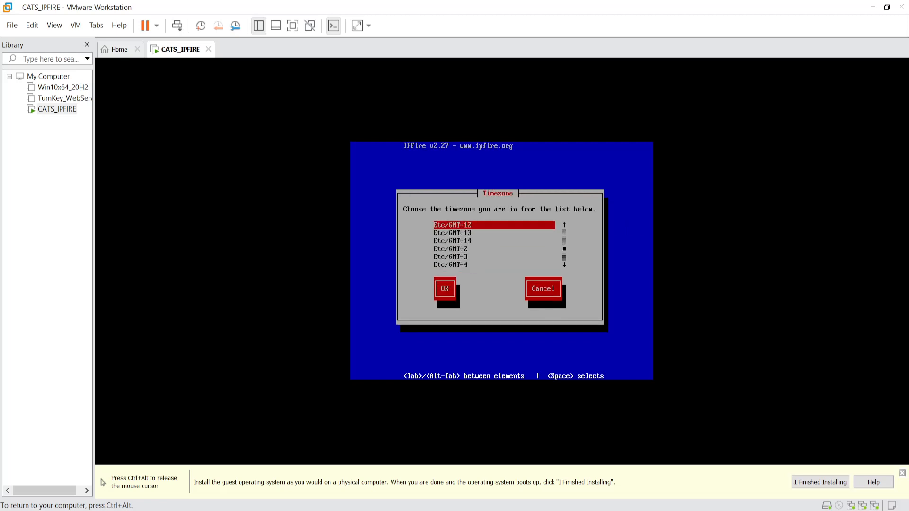
pyautogui.press('Up')
pyautogui.press('Up')
pyautogui.press('Up')
pyautogui.press('Up')
pyautogui.press('Up')
pyautogui.press('Up')
pyautogui.press('Up')
pyautogui.press('Up')
pyautogui.press('Up')
pyautogui.press('Up')
pyautogui.press('Up')
pyautogui.press('Up')
pyautogui.press('Up')
pyautogui.press('Up')
pyautogui.press('Up')
pyautogui.press('Up')
pyautogui.press('Up')
pyautogui.press('Up')
pyautogui.press('Up')
pyautogui.press('Up')
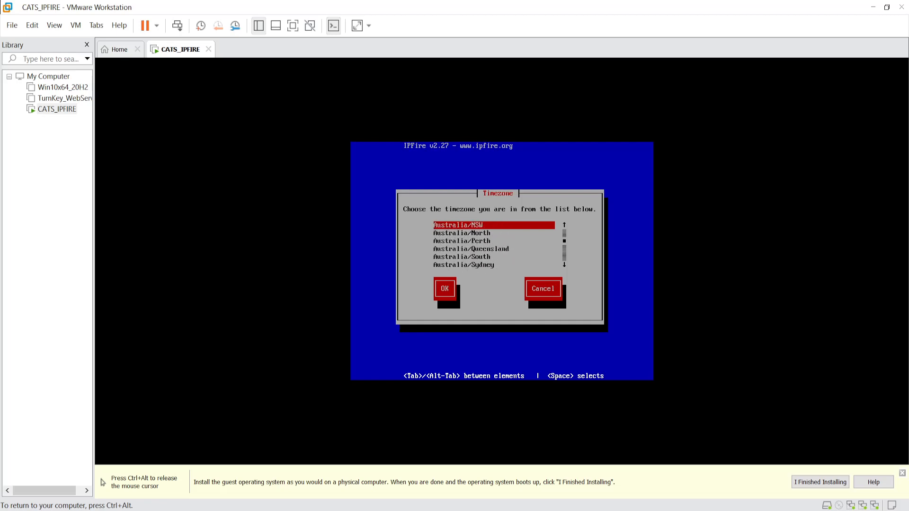
pyautogui.press('Up')
pyautogui.press('Up')
pyautogui.press('Up')
pyautogui.press('Up')
pyautogui.press('Up')
pyautogui.press('Up')
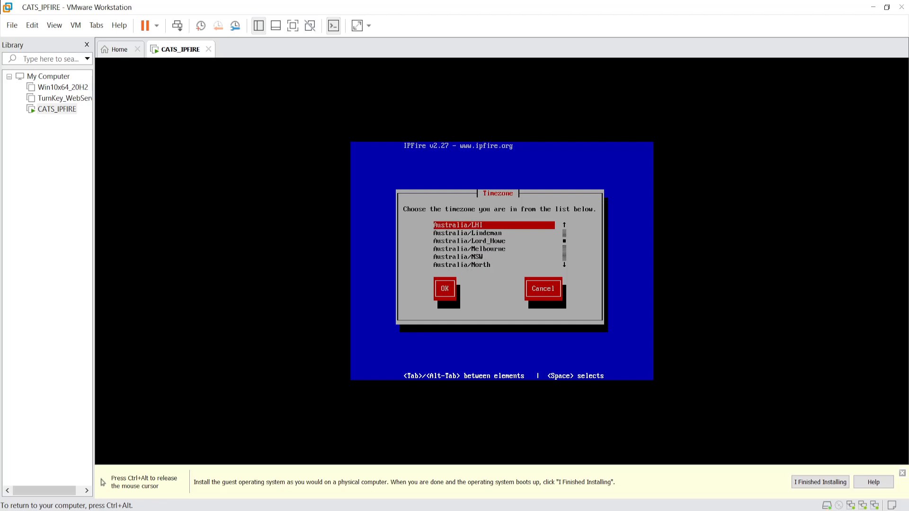
pyautogui.press('Down')
pyautogui.press('Tab')
pyautogui.press('Return')
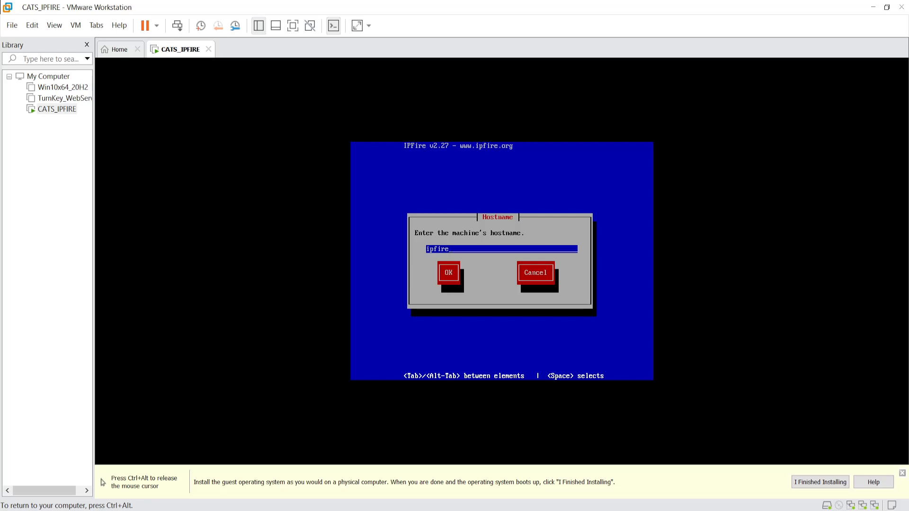
# - Set the hostname to cats-ipfire and the domain name to cats.local
pyautogui.press('BackSpace')
pyautogui.press('BackSpace')
pyautogui.press('BackSpace')
pyautogui.press('BackSpace')
pyautogui.press('BackSpace')
pyautogui.press('BackSpace')
pyautogui.write('cats-ipfire')
pyautogui.press('Tab')
pyautogui.press('Return')
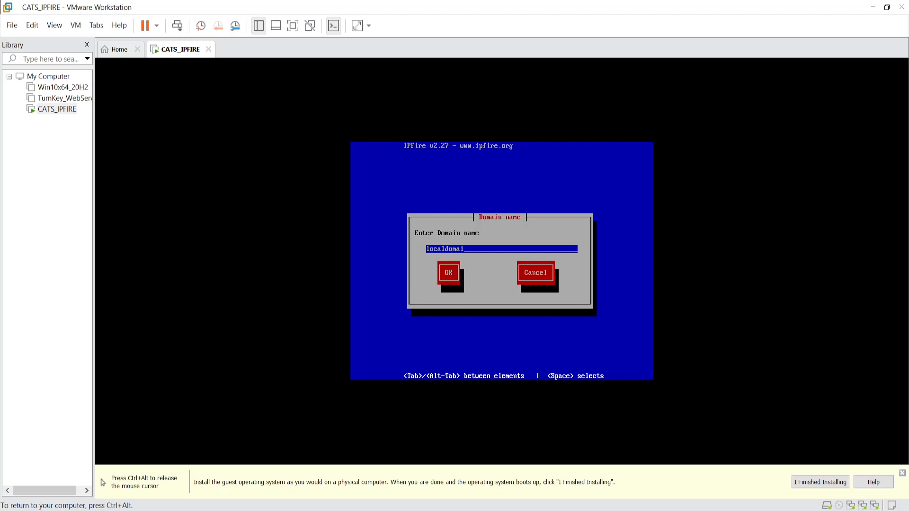
pyautogui.press('BackSpace')
pyautogui.press('BackSpace')
pyautogui.press('BackSpace')
pyautogui.press('BackSpace')
pyautogui.press('BackSpace')
pyautogui.press('BackSpace')
pyautogui.press('BackSpace')
pyautogui.press('BackSpace')
pyautogui.press('BackSpace')
pyautogui.press('BackSpace')
pyautogui.write('cats.local')
pyautogui.press('Tab')
pyautogui.press('Return')
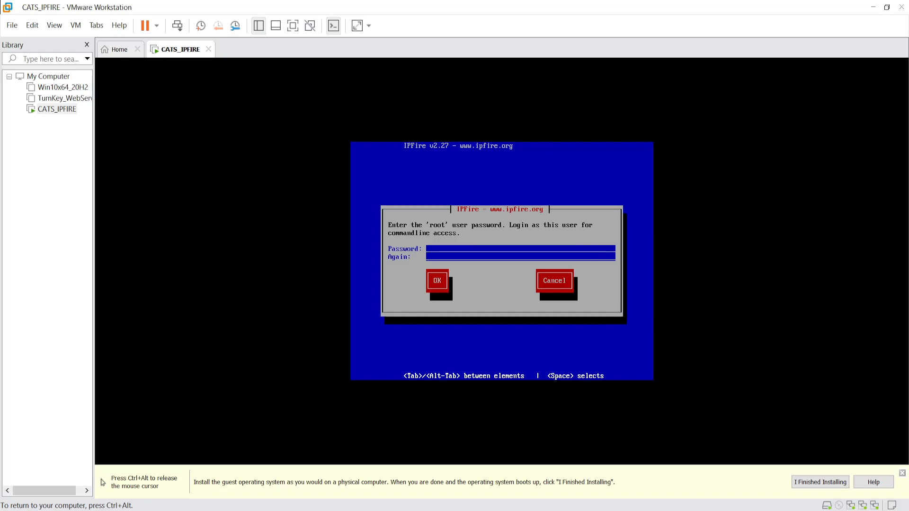
# - Confirm the entered root password and then the admin password
pyautogui.press('Tab')
pyautogui.press('Return')
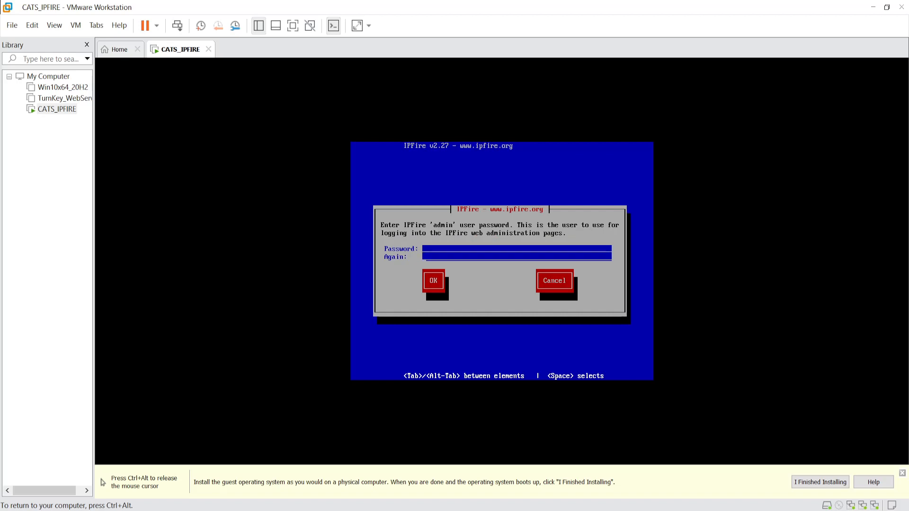
pyautogui.press('Tab')
pyautogui.press('Return')
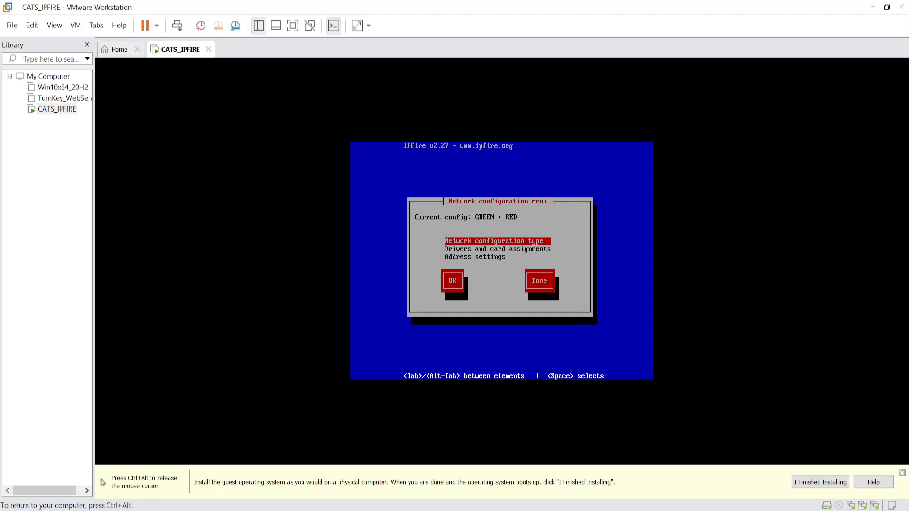
# - Select and confirm GREEN + RED + ORANGE as the network configuration type
pyautogui.press('Return')
pyautogui.press('Down')
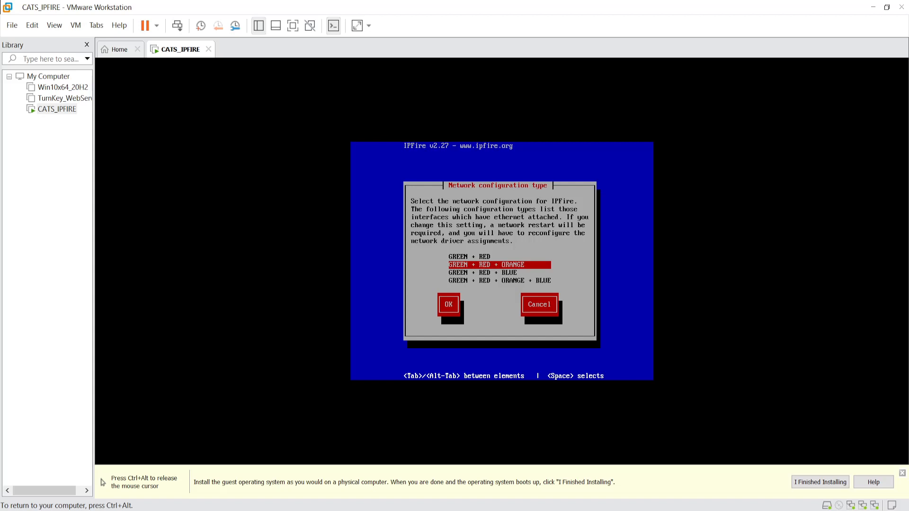
pyautogui.hotkey('ctrl', 'alt')
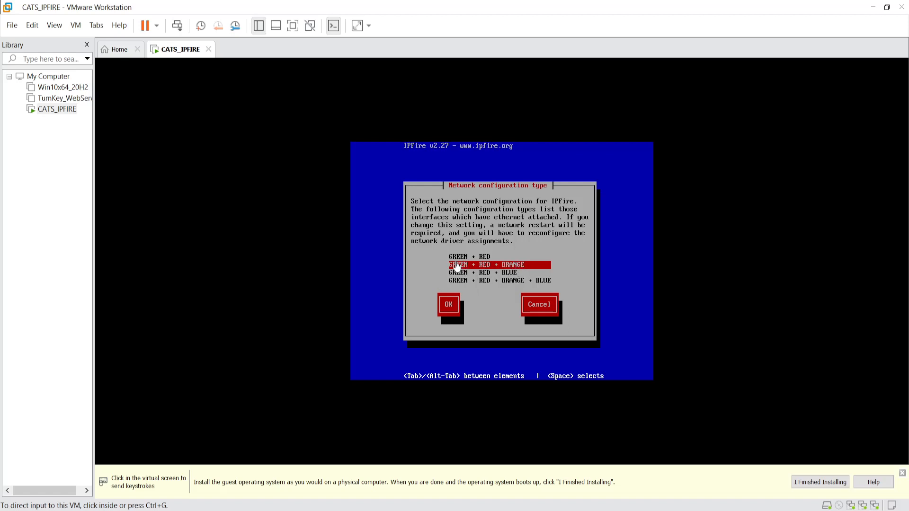
pyautogui.click(554, 275)
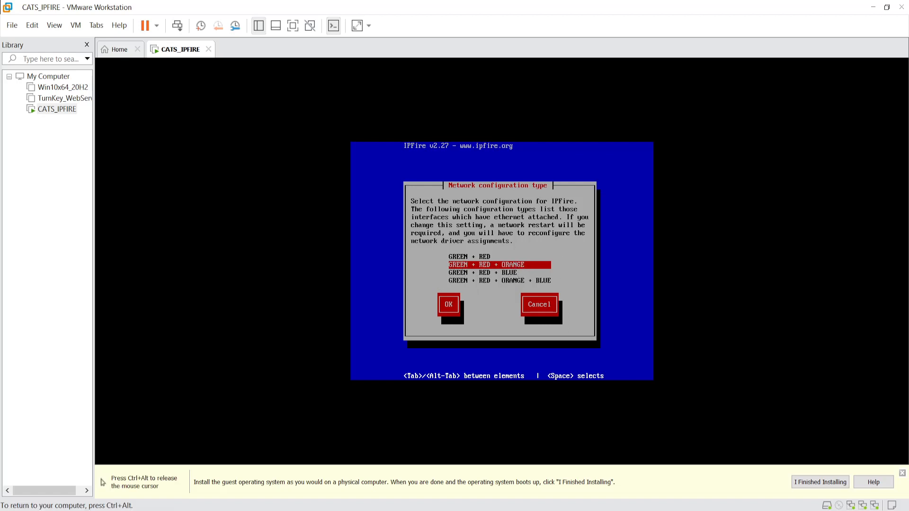
pyautogui.press('Tab')
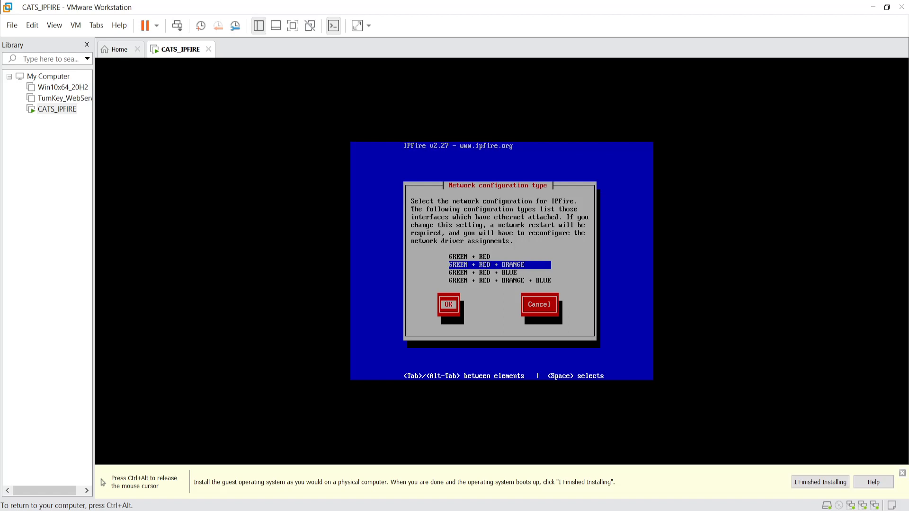
pyautogui.press('Tab')
pyautogui.press('Tab')
pyautogui.press('Tab')
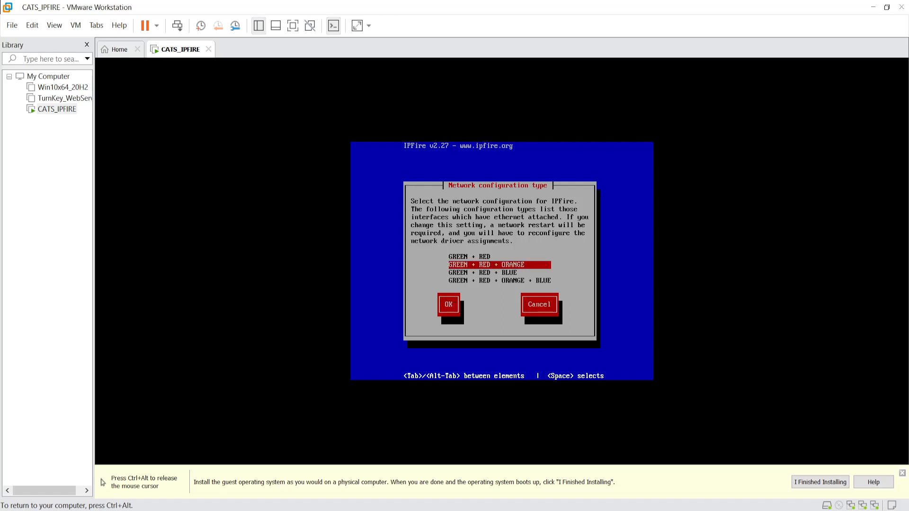
pyautogui.press('Return')
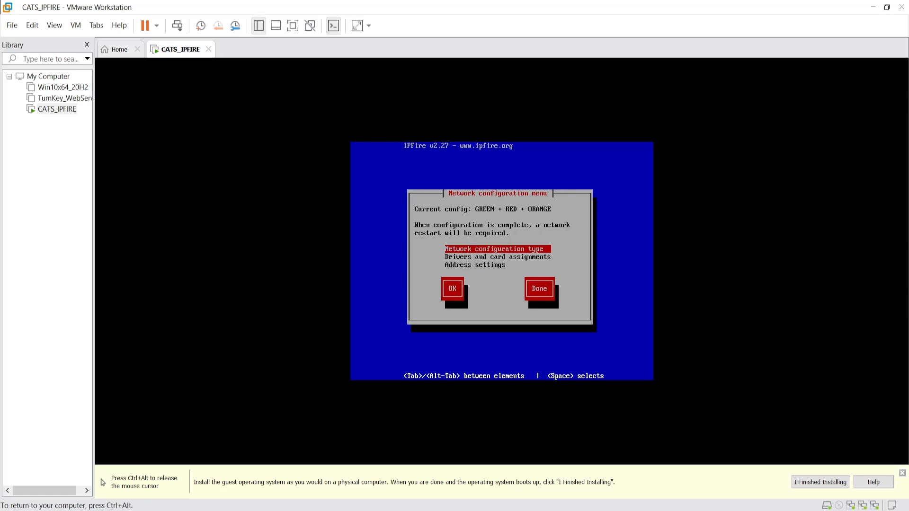
# - Assign GREEN the network card ending 2e:c5, after checking Network Adapter 2's MAC in VM settings
pyautogui.press('Down')
pyautogui.press('Return')
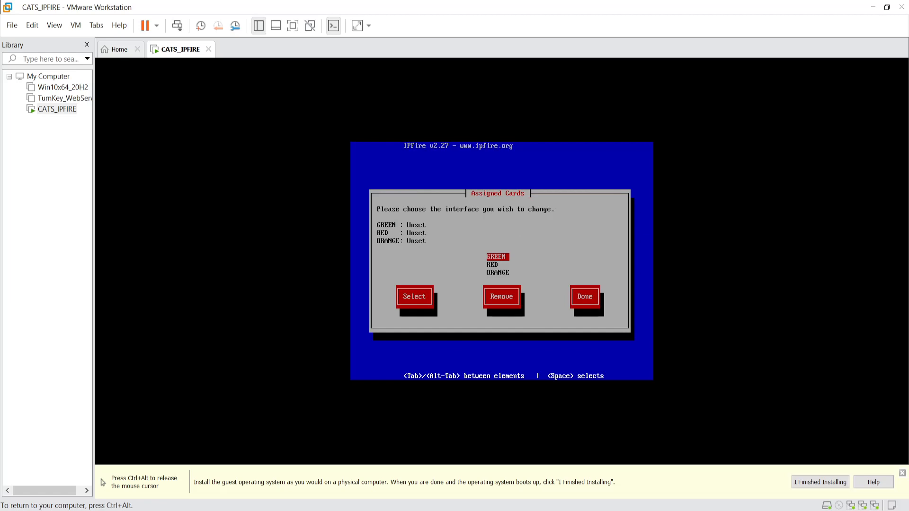
pyautogui.press('Return')
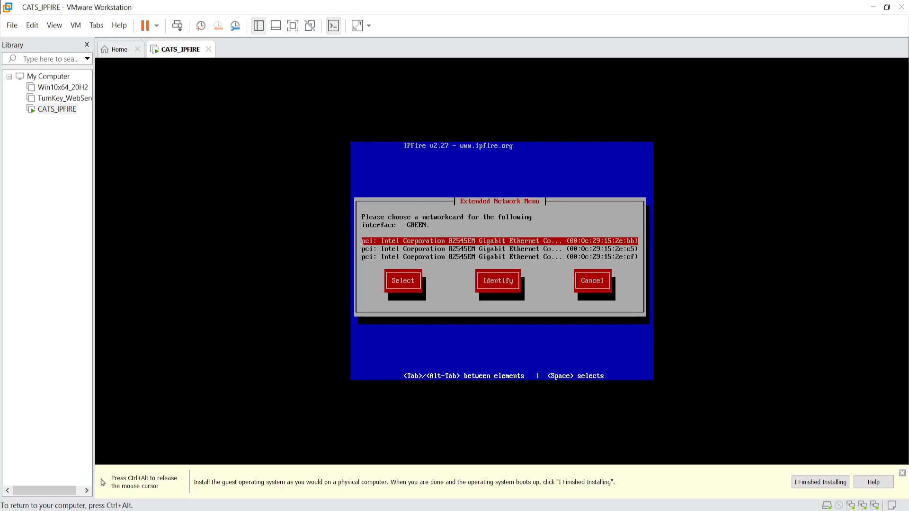
pyautogui.hotkey('ctrl', 'alt')
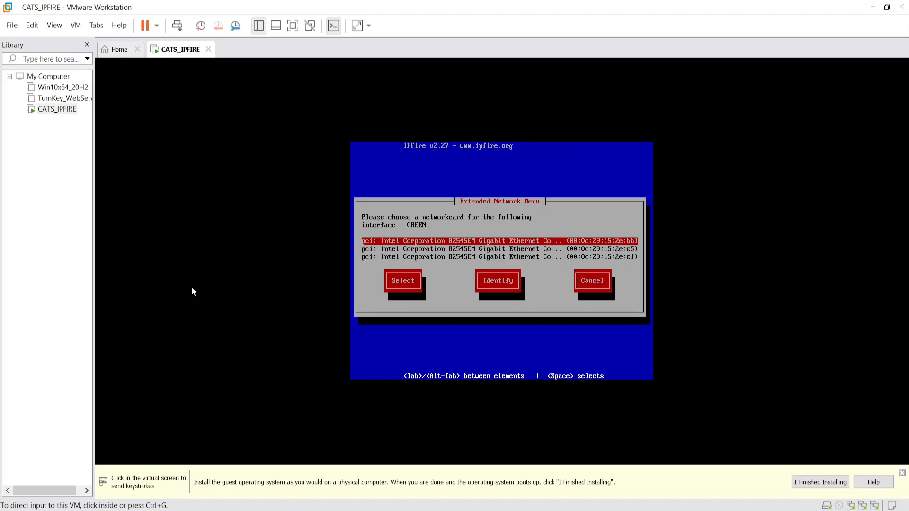
pyautogui.rightClick(51, 109)
pyautogui.click(77, 322)
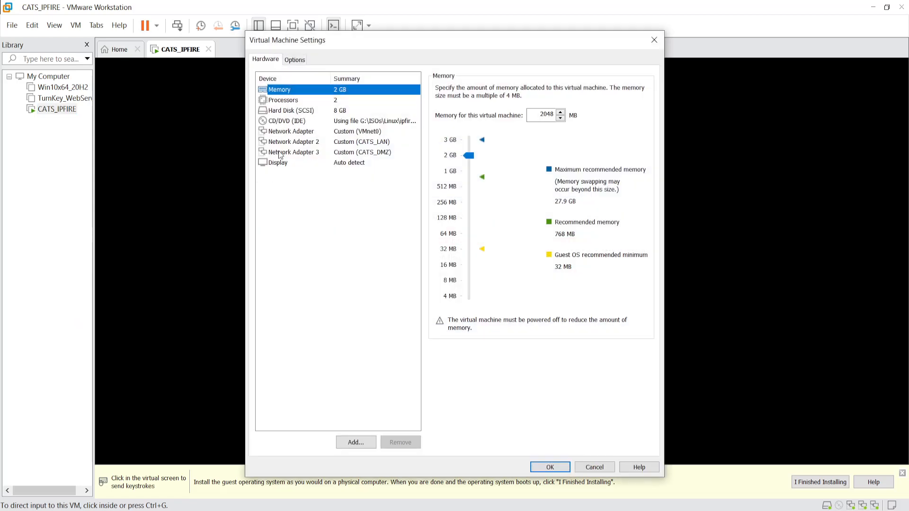
pyautogui.click(383, 143)
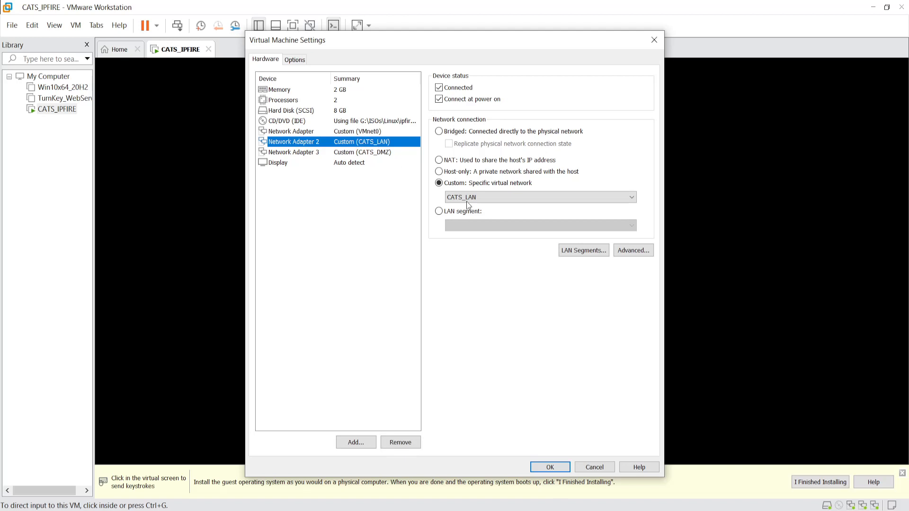
pyautogui.click(638, 251)
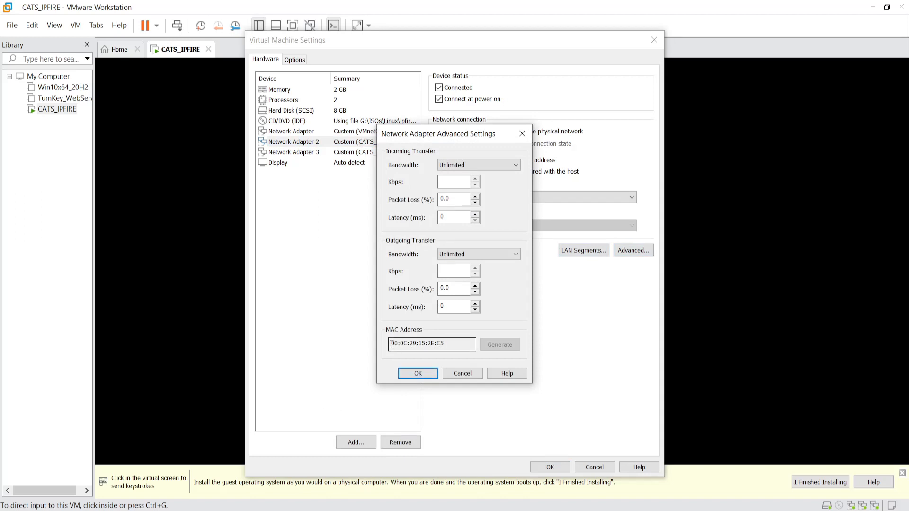
pyautogui.moveTo(392, 345); pyautogui.dragTo(459, 344)
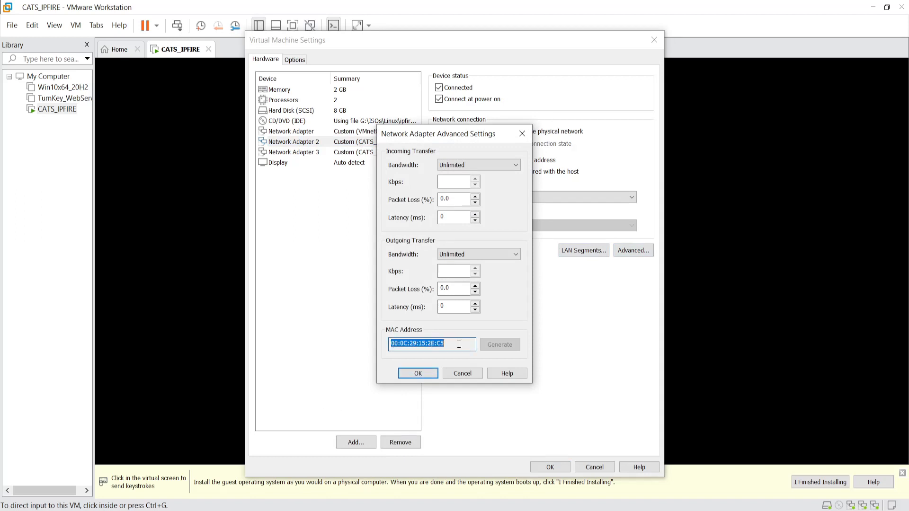
pyautogui.click(462, 374)
pyautogui.click(596, 466)
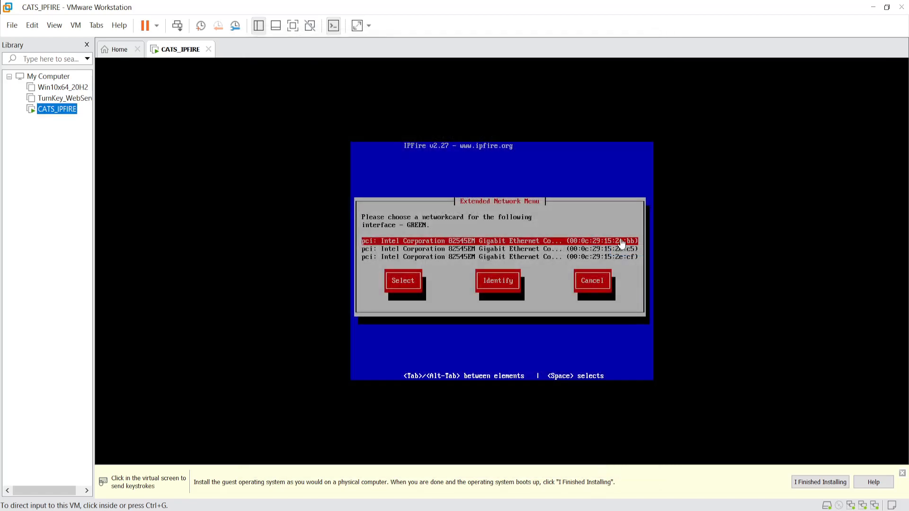
pyautogui.click(600, 455)
pyautogui.press('Down')
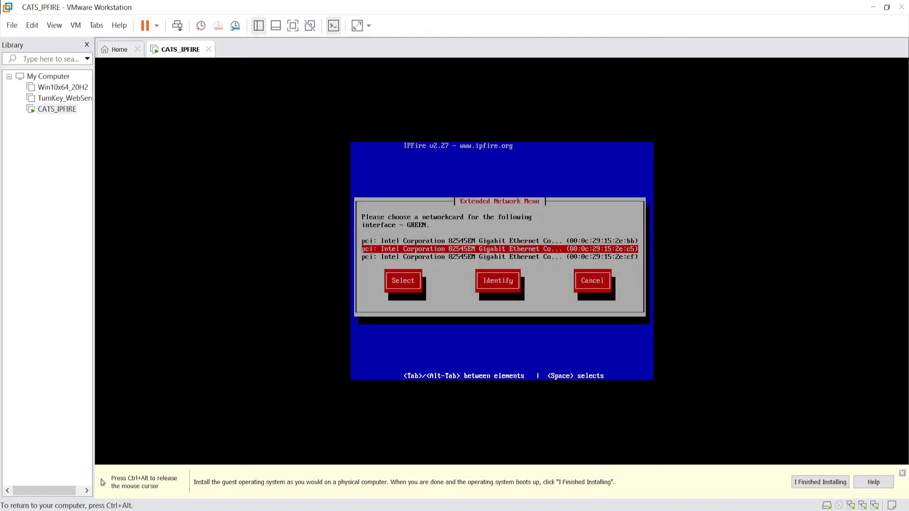
pyautogui.press('Return')
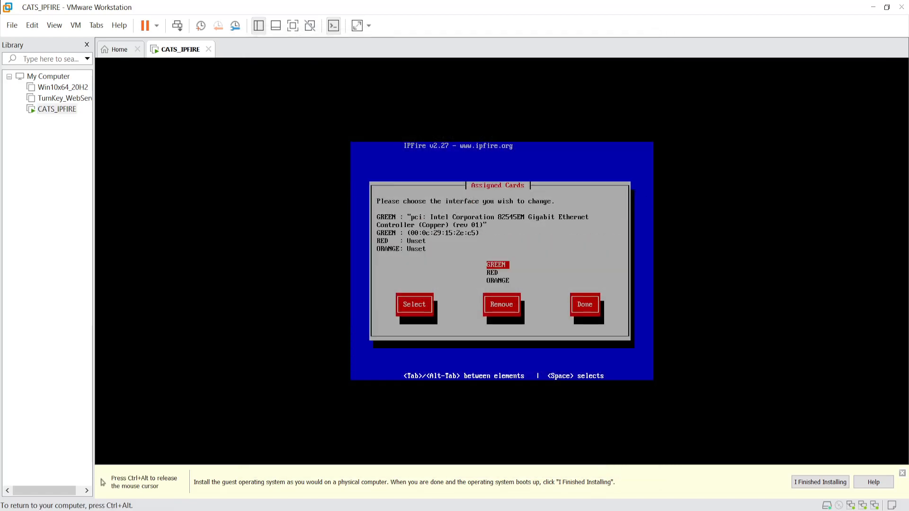
# - Assign RED the card ending 2e:bb, verified against the first network adapter's MAC address
pyautogui.press('Down')
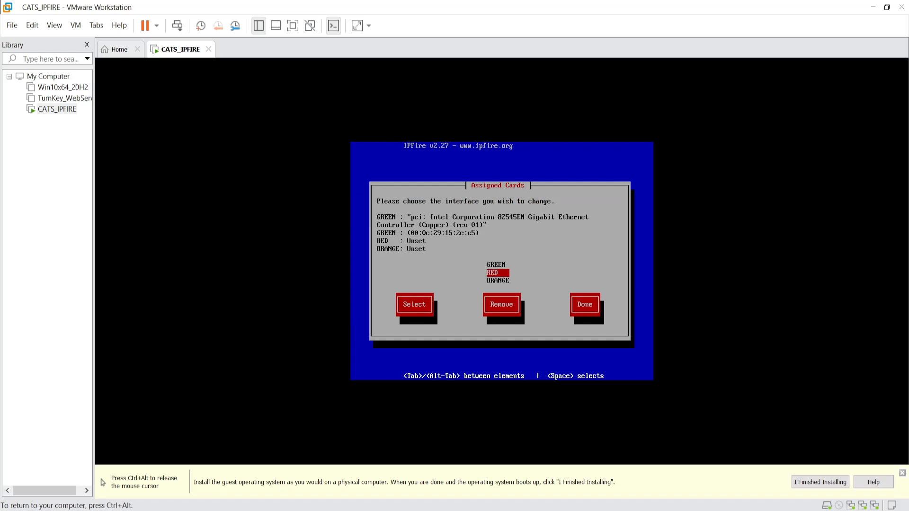
pyautogui.press('Return')
pyautogui.hotkey('ctrl', 'alt')
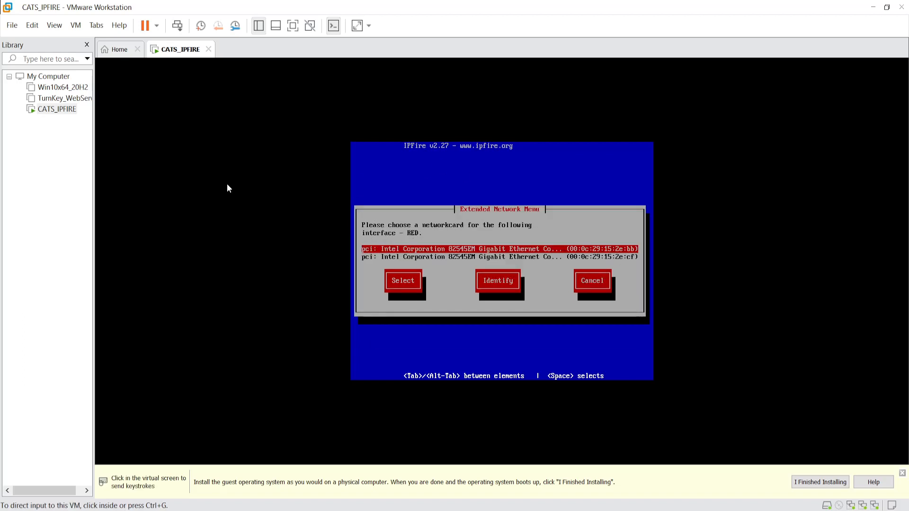
pyautogui.rightClick(52, 108)
pyautogui.click(105, 319)
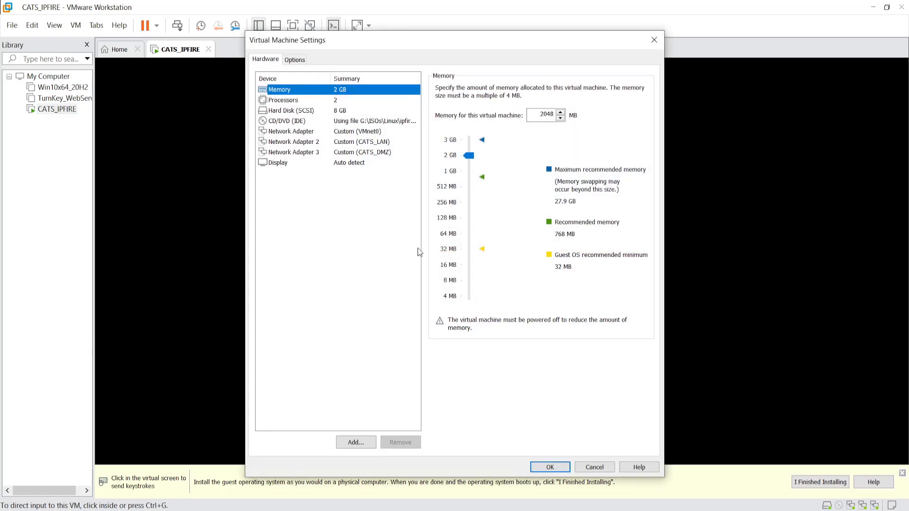
pyautogui.click(369, 133)
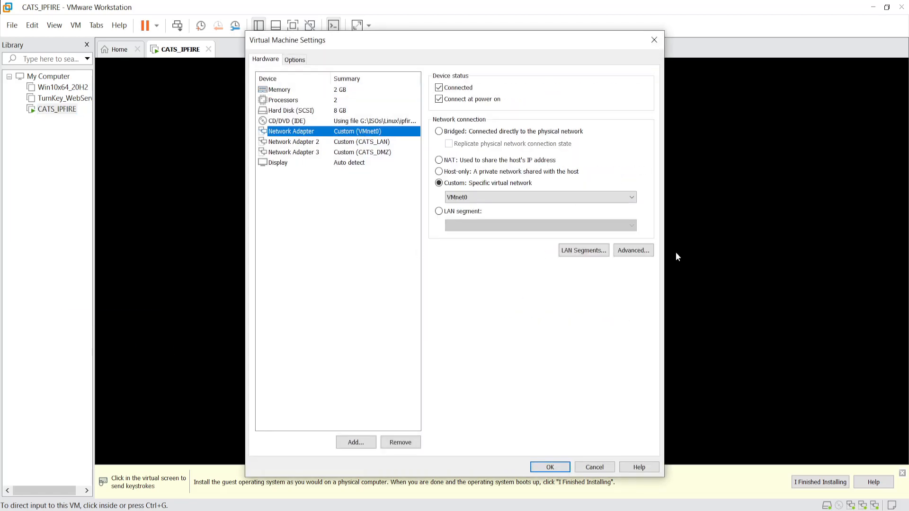
pyautogui.click(634, 250)
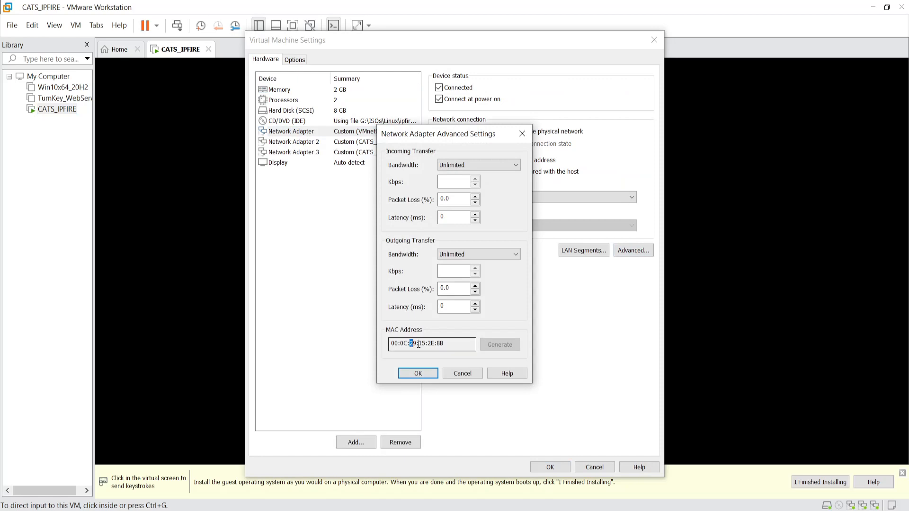
pyautogui.moveTo(410, 345); pyautogui.dragTo(445, 344)
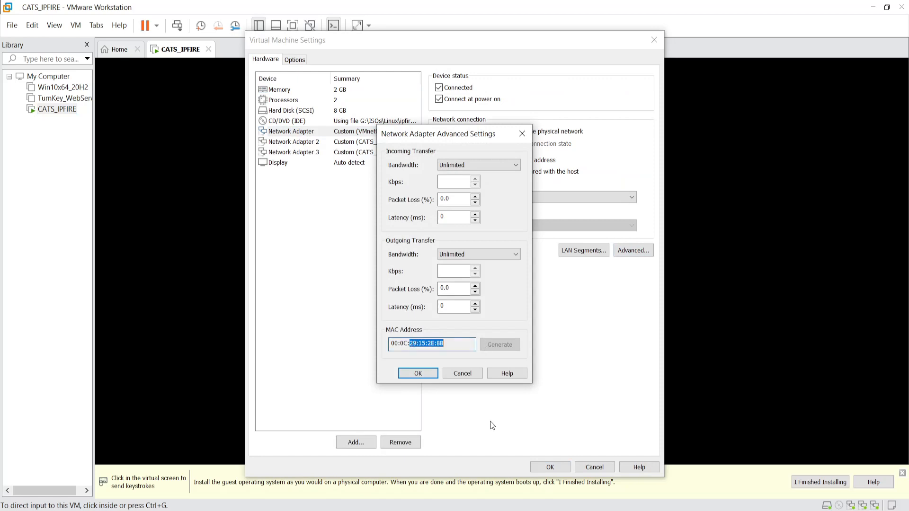
pyautogui.click(470, 374)
pyautogui.click(595, 466)
pyautogui.click(563, 300)
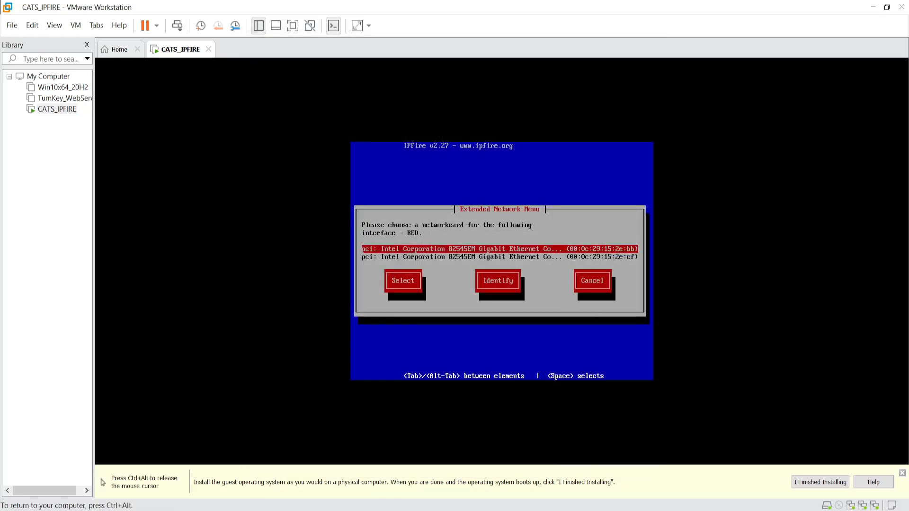
pyautogui.press('Return')
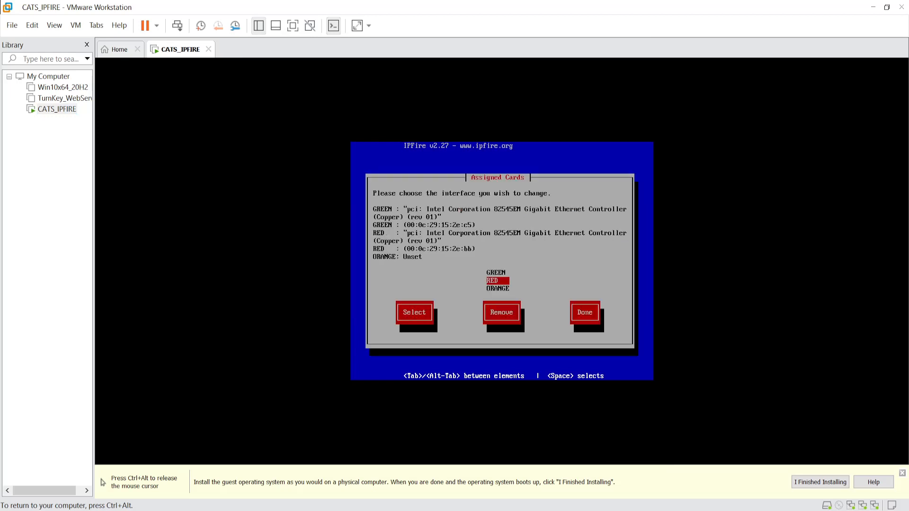
# - Give ORANGE the remaining card ending 2e:cf and finish the card assignments
pyautogui.press('Down')
pyautogui.press('Return')
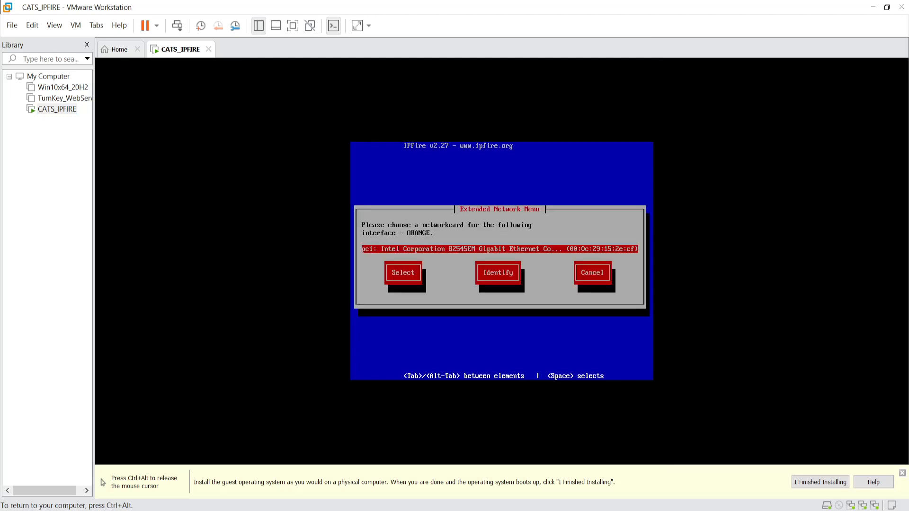
pyautogui.press('Return')
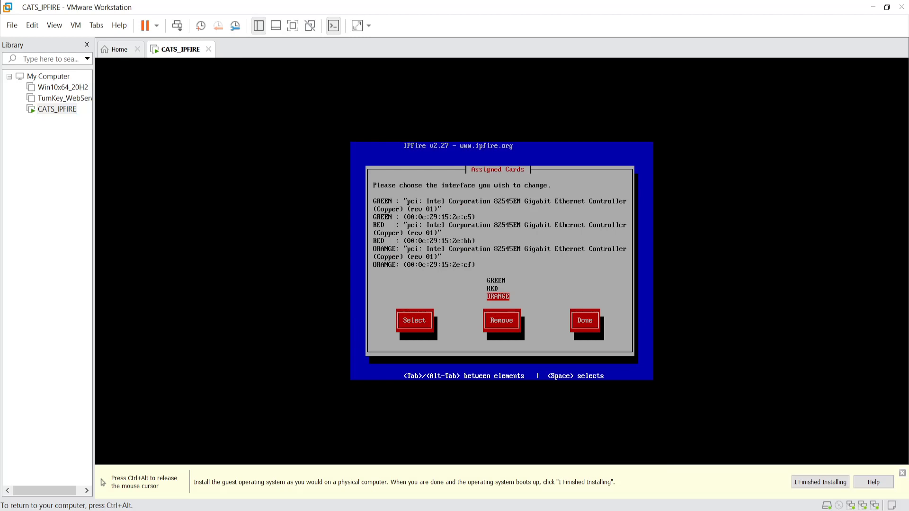
pyautogui.press('Tab')
pyautogui.press('Tab')
pyautogui.press('Tab')
pyautogui.press('Return')
pyautogui.press('Down')
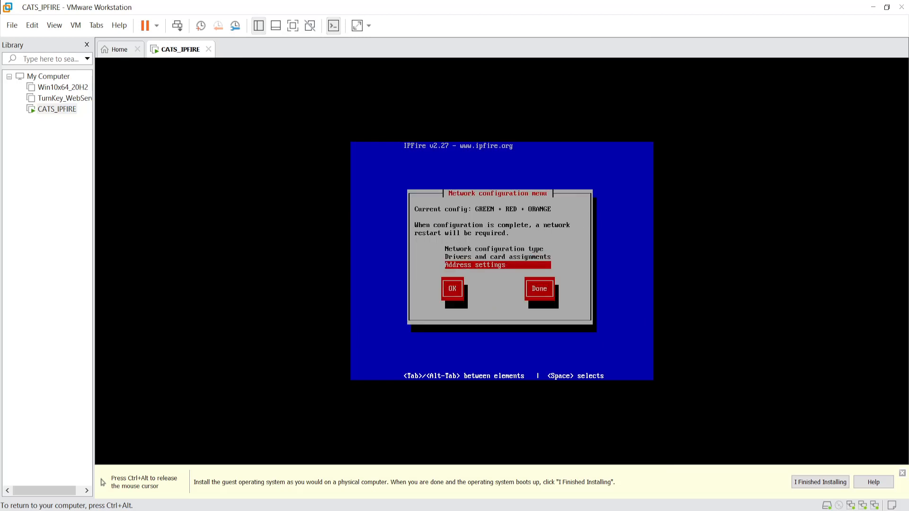
# - Open Address settings for GREEN, then switch to the CATS network diagram in Acrobat Reader
pyautogui.press('Return')
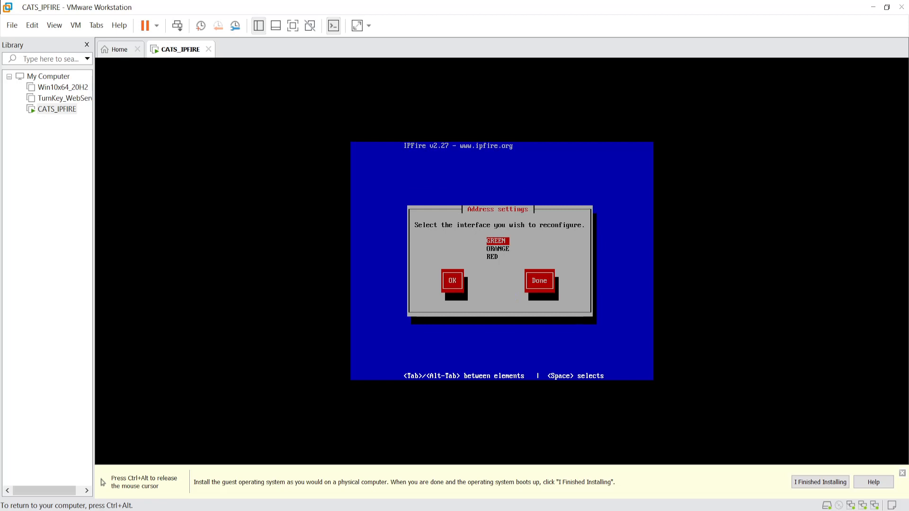
pyautogui.press('Return')
pyautogui.press('Return')
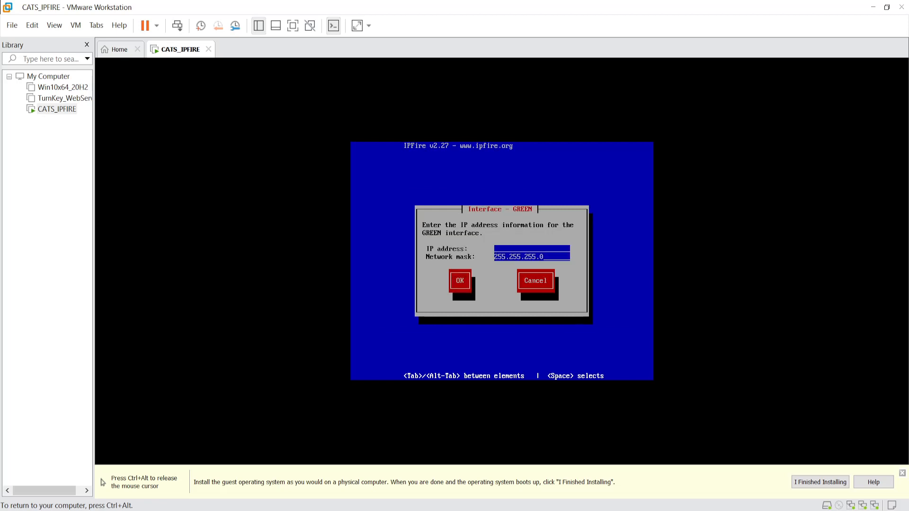
pyautogui.hotkey('ctrl', 'alt')
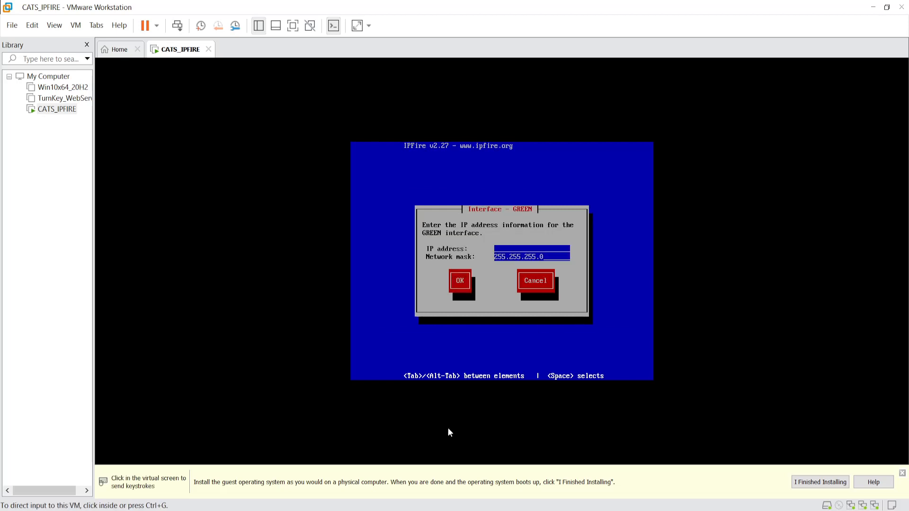
pyautogui.hotkey('alt', 'Tab')
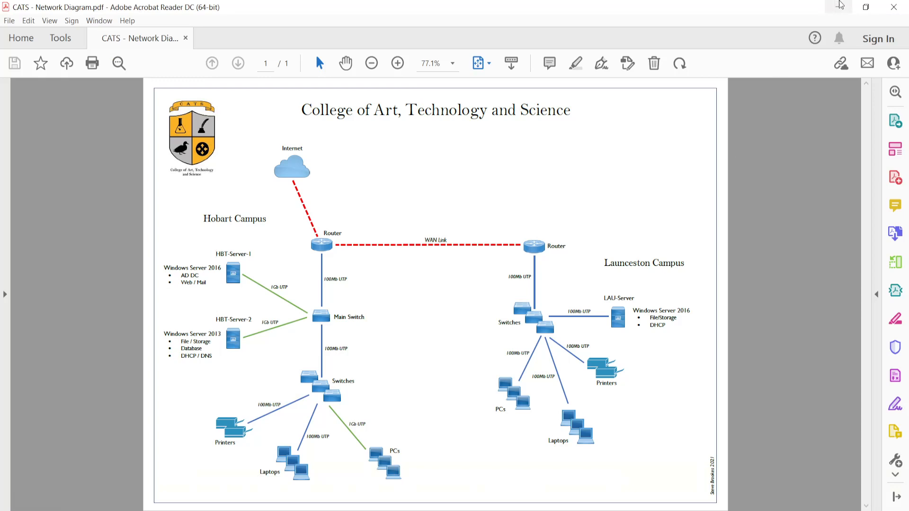
# - Minimize the network diagram and return input focus to the IPFire VM
pyautogui.click(896, 14)
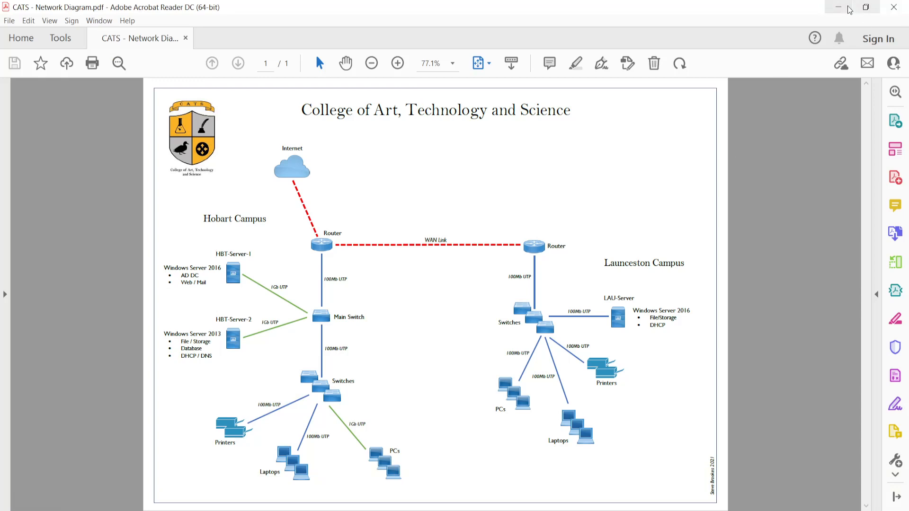
pyautogui.click(503, 314)
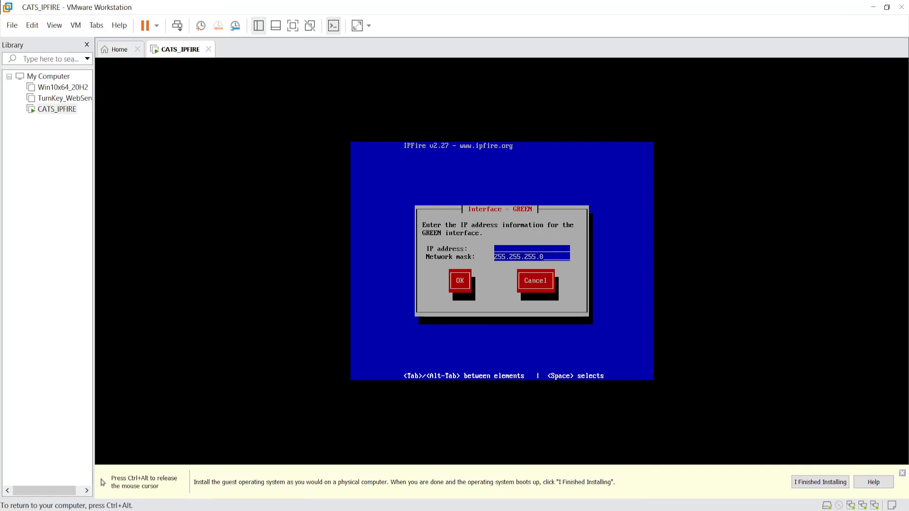
# - Set GREEN's address to 172.20.10.1 and ORANGE's address to 10.10.10.1
pyautogui.write('172.20.10.1')
pyautogui.press('Tab')
pyautogui.press('Return')
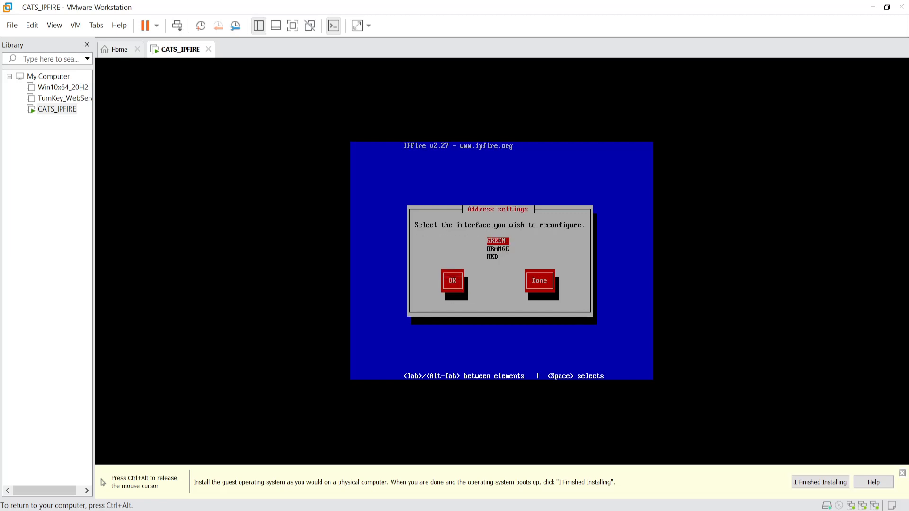
pyautogui.press('Down')
pyautogui.press('Return')
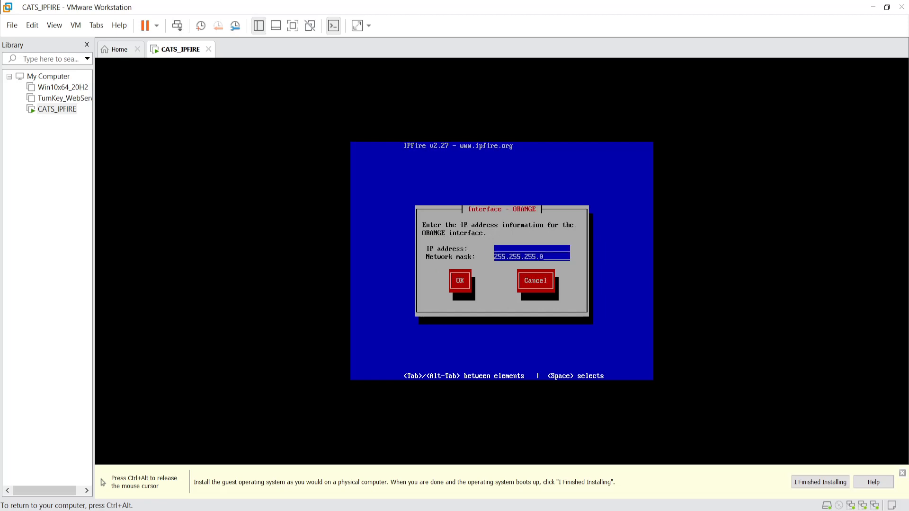
pyautogui.write('10.10.10.1')
pyautogui.press('Tab')
pyautogui.press('Return')
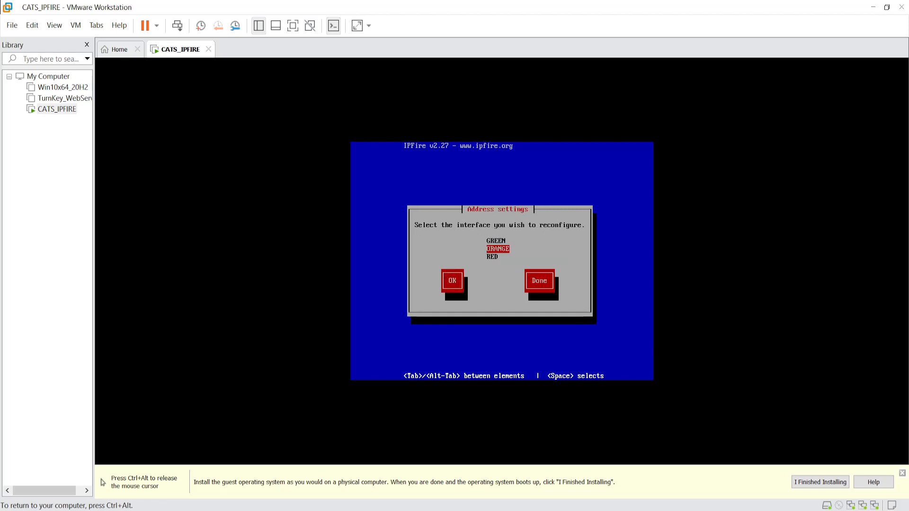
# - Switch the RED interface to obtain its address by DHCP
pyautogui.press('Down')
pyautogui.press('Return')
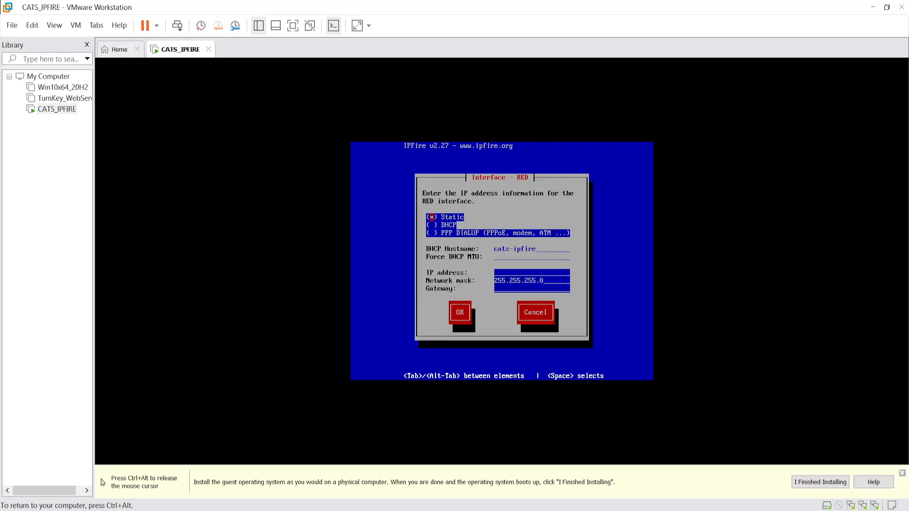
pyautogui.press('Down')
pyautogui.press('space')
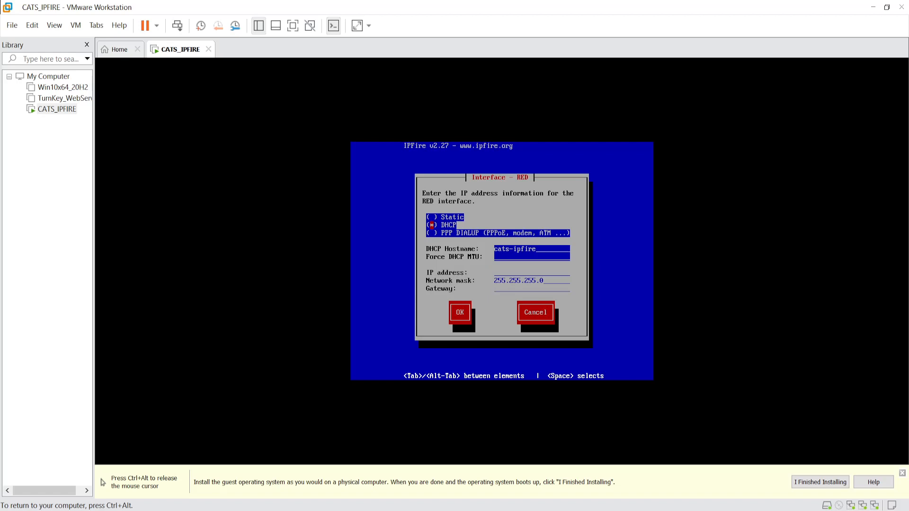
pyautogui.press('Tab')
pyautogui.press('Tab')
pyautogui.press('Tab')
pyautogui.hotkey('ctrl', 'alt')
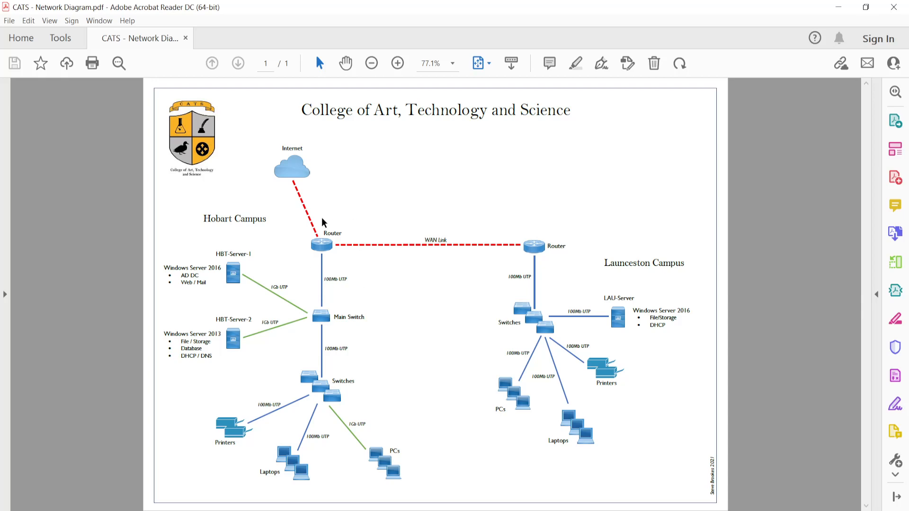
# - Minimize the diagram and give input back to IPFire's RED DHCP settings
pyautogui.click(839, 11)
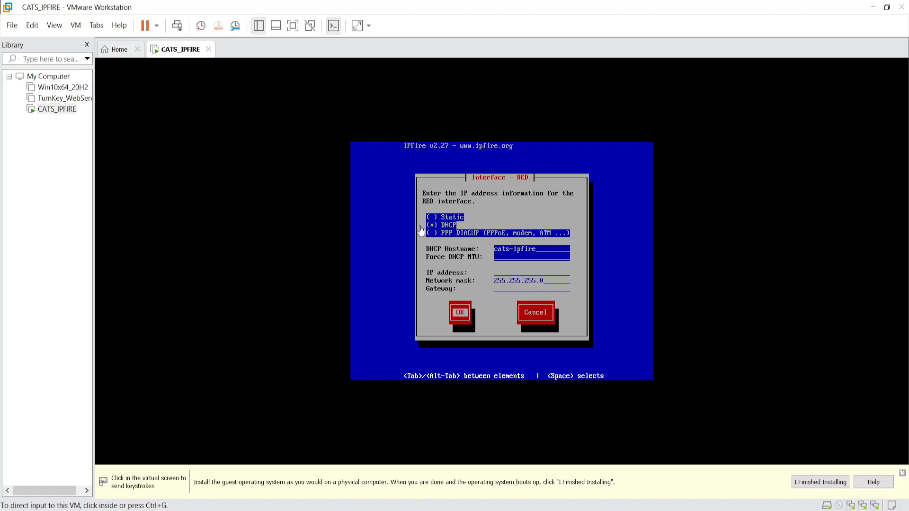
pyautogui.click(450, 321)
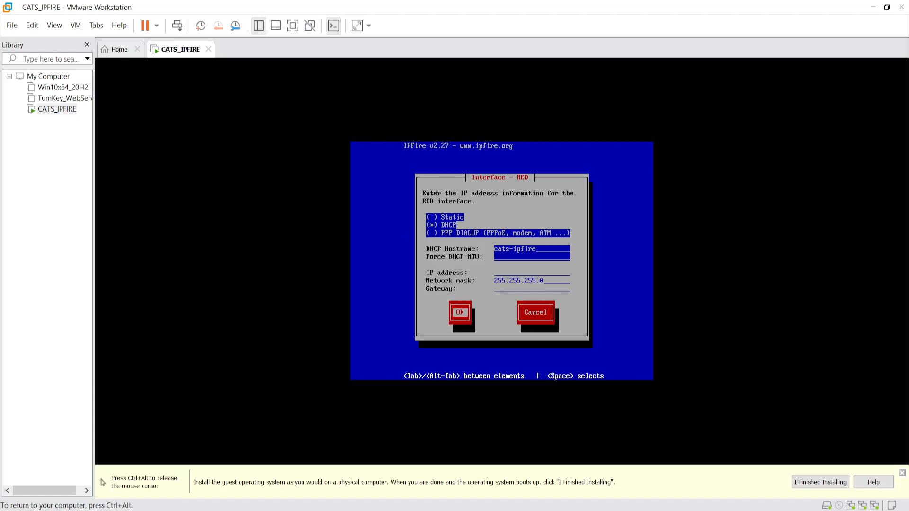
# - Confirm RED's DHCP settings and finish the network configuration
pyautogui.press('Tab')
pyautogui.press('Tab')
pyautogui.press('Tab')
pyautogui.press('Tab')
pyautogui.press('Tab')
pyautogui.press('Tab')
pyautogui.press('Return')
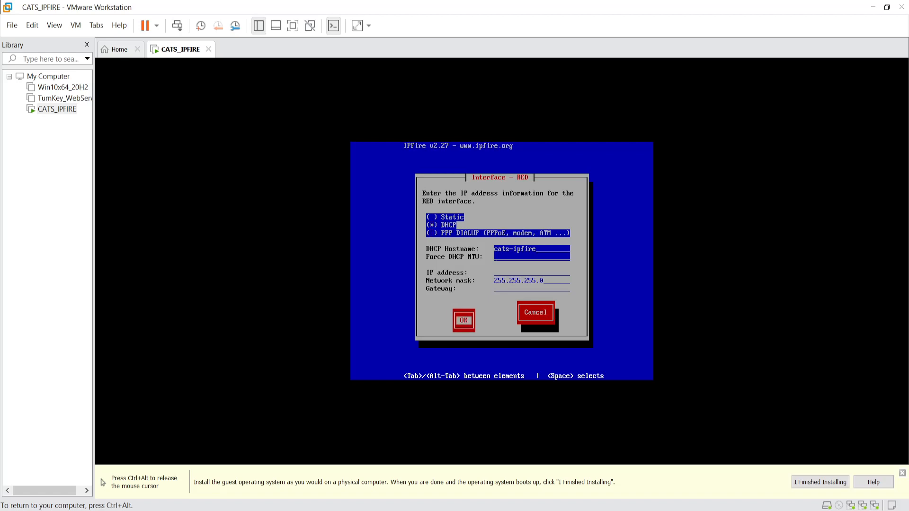
pyautogui.press('Tab')
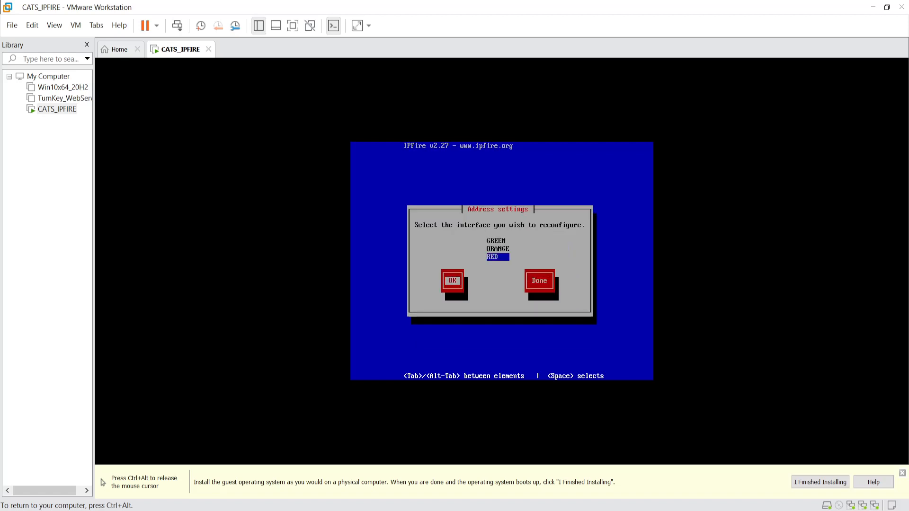
pyautogui.press('Tab')
pyautogui.press('Return')
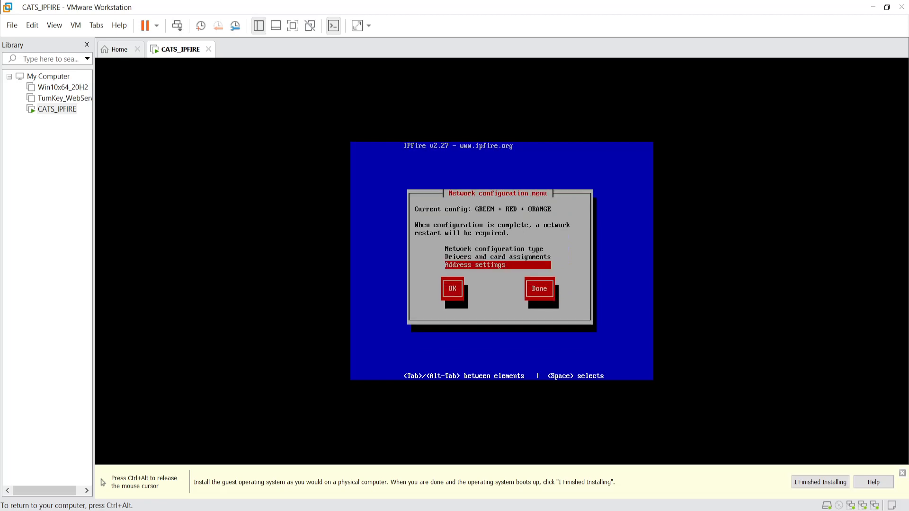
pyautogui.press('Tab')
pyautogui.press('Tab')
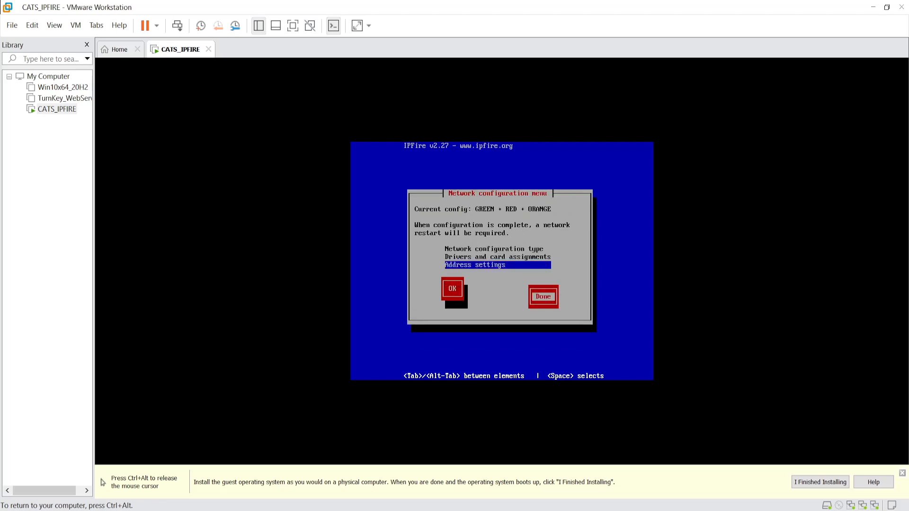
pyautogui.press('Return')
# - Enable the DHCP server for 172.20.10.100–172.20.10.200 with primary DNS 10.136.1.1
pyautogui.press('space')
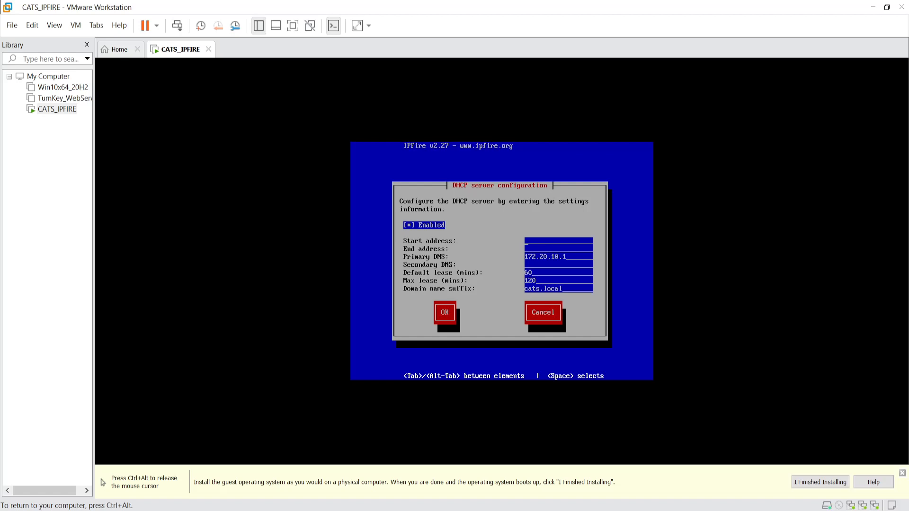
pyautogui.write('172.20.10.100')
pyautogui.press('Tab')
pyautogui.write('172.20.10.200')
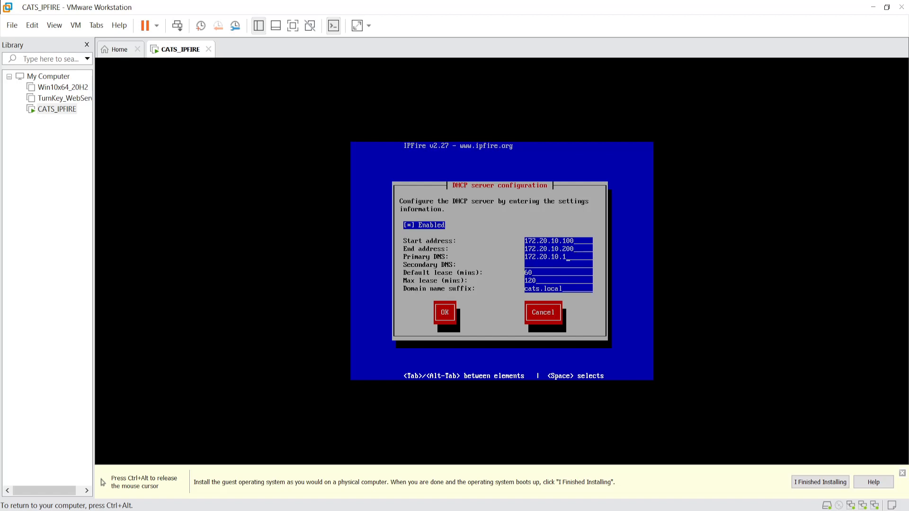
pyautogui.press('BackSpace')
pyautogui.press('BackSpace')
pyautogui.press('BackSpace')
pyautogui.press('BackSpace')
pyautogui.press('BackSpace')
pyautogui.press('BackSpace')
pyautogui.press('BackSpace')
pyautogui.press('BackSpace')
pyautogui.press('BackSpace')
pyautogui.press('BackSpace')
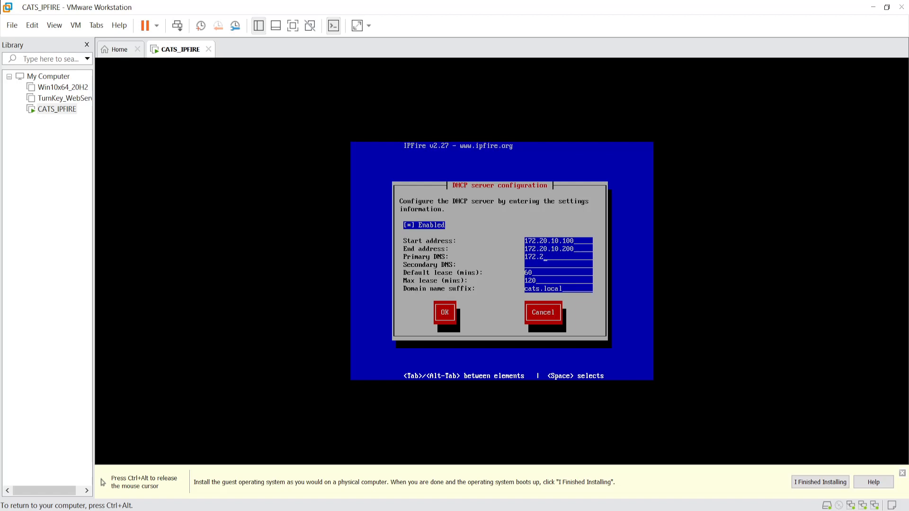
pyautogui.press('BackSpace')
pyautogui.write('10.136.1.1')
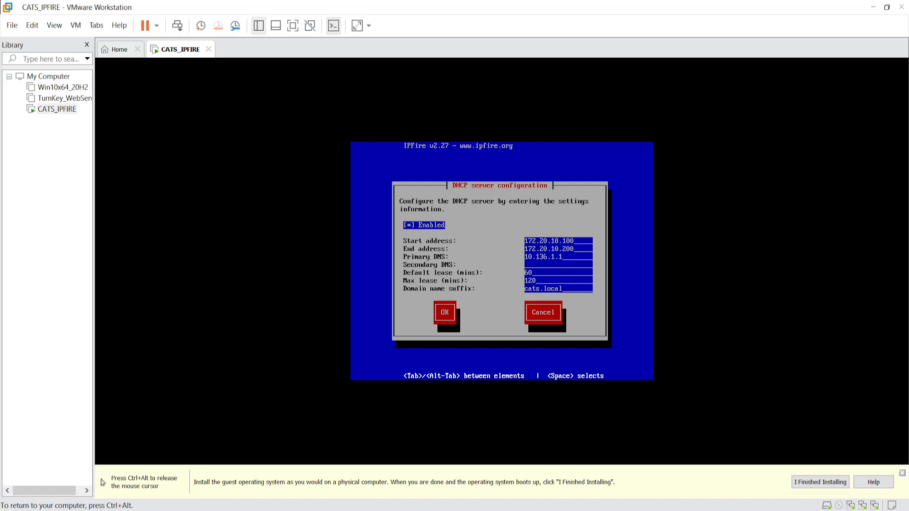
pyautogui.press('Tab')
pyautogui.press('Return')
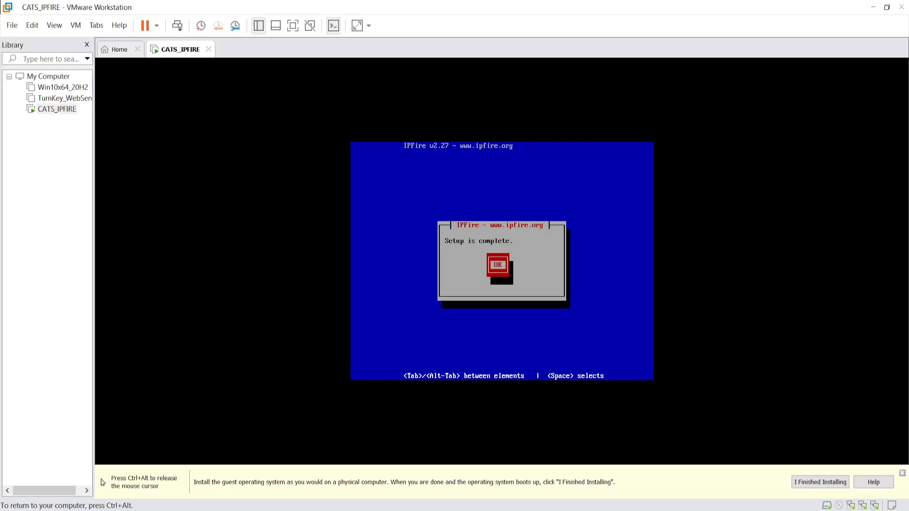
# - Acknowledge setup completion, log into IPFire as root, and enter the setup command
pyautogui.press('Return')
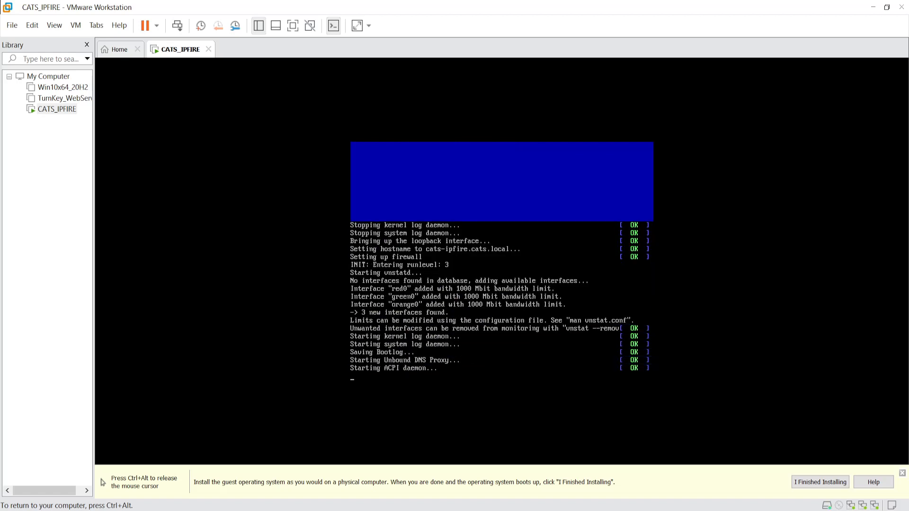
pyautogui.hotkey('ctrl', 'alt')
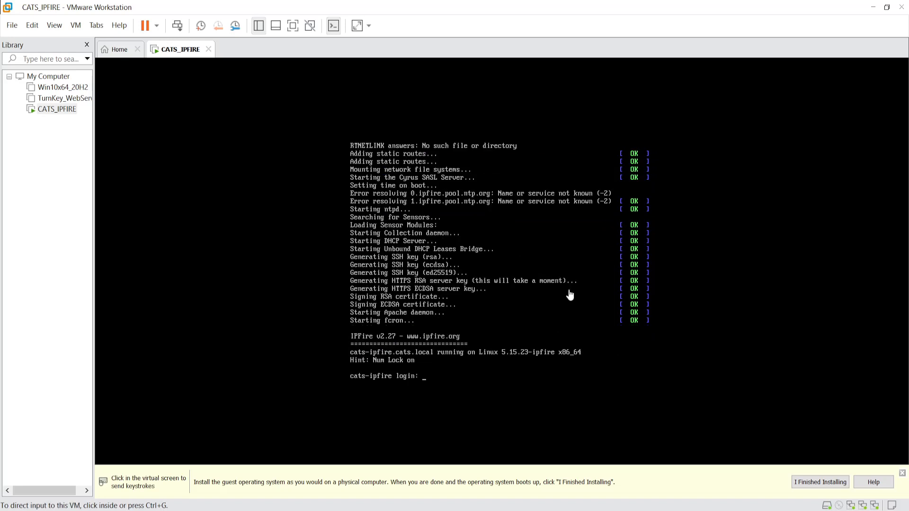
pyautogui.click(465, 315)
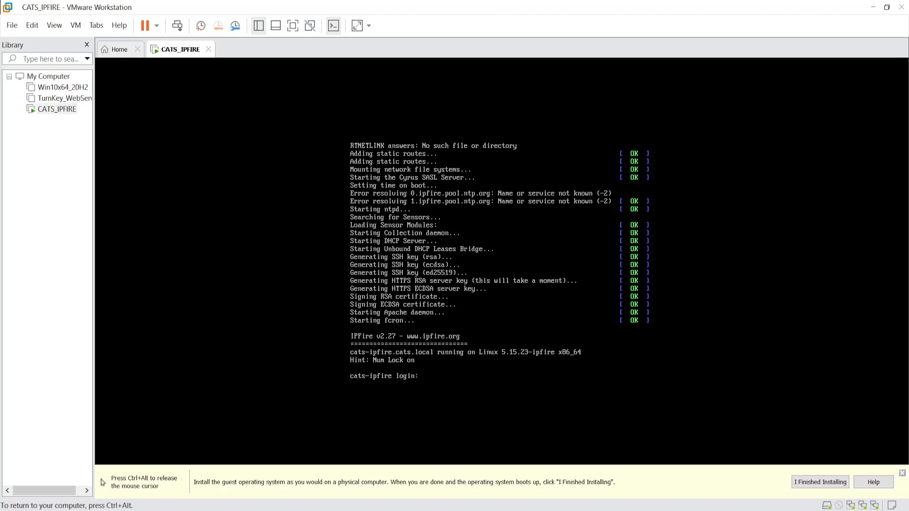
pyautogui.write('root')
pyautogui.press('Return')
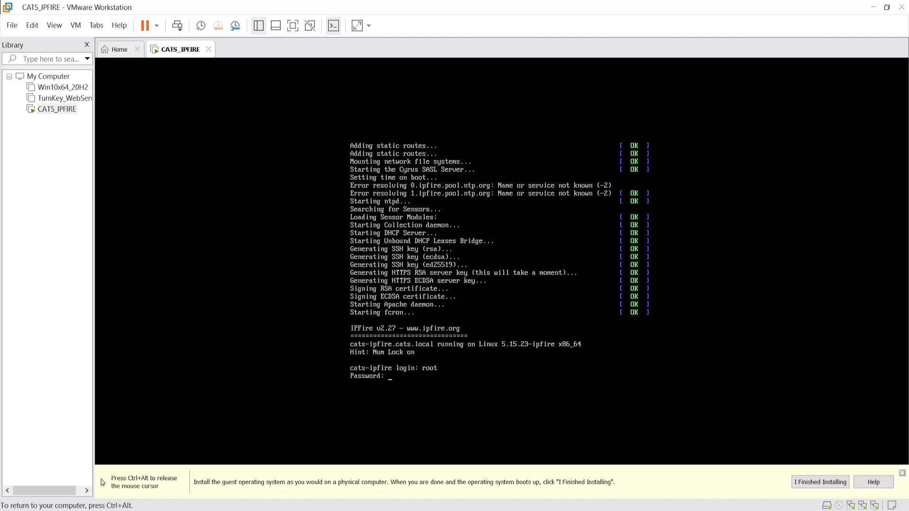
pyautogui.press('Return')
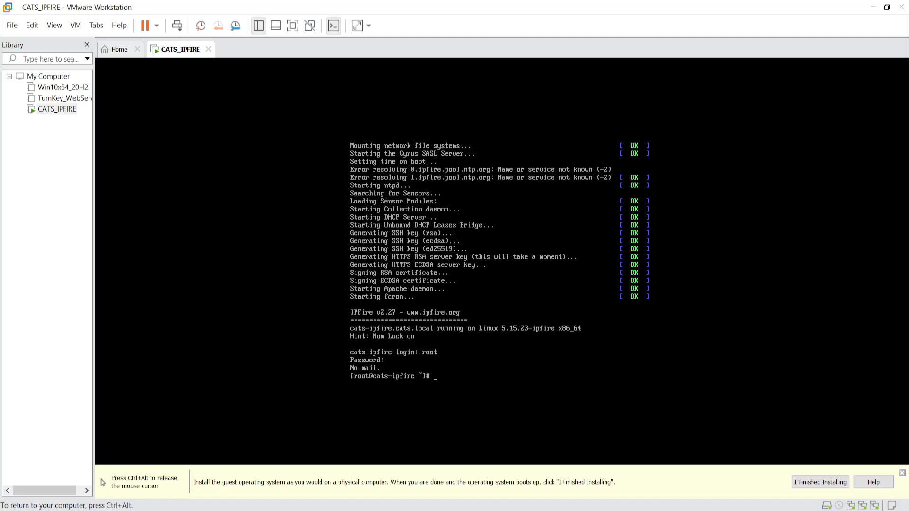
pyautogui.write('setup')
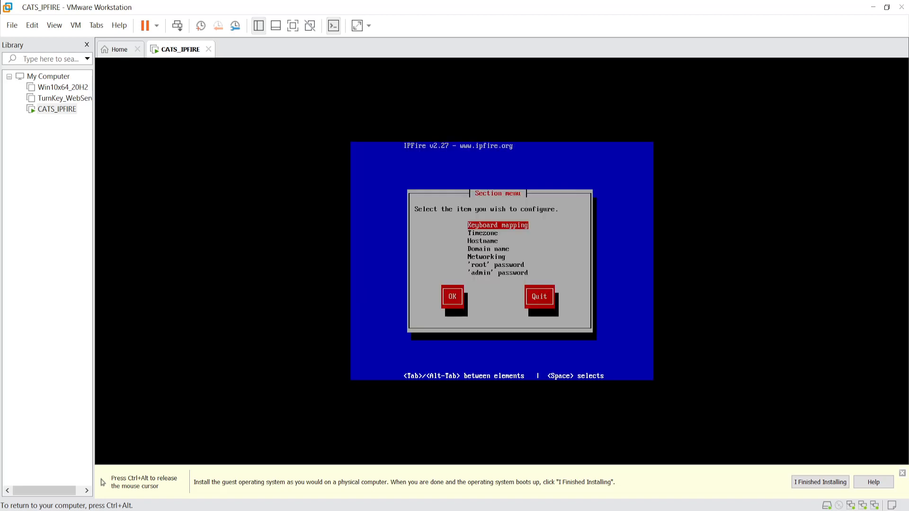
# - Quit the IPFire setup menu and type ifconfig at the root shell prompt
pyautogui.press('Tab')
pyautogui.press('Tab')
pyautogui.press('Return')
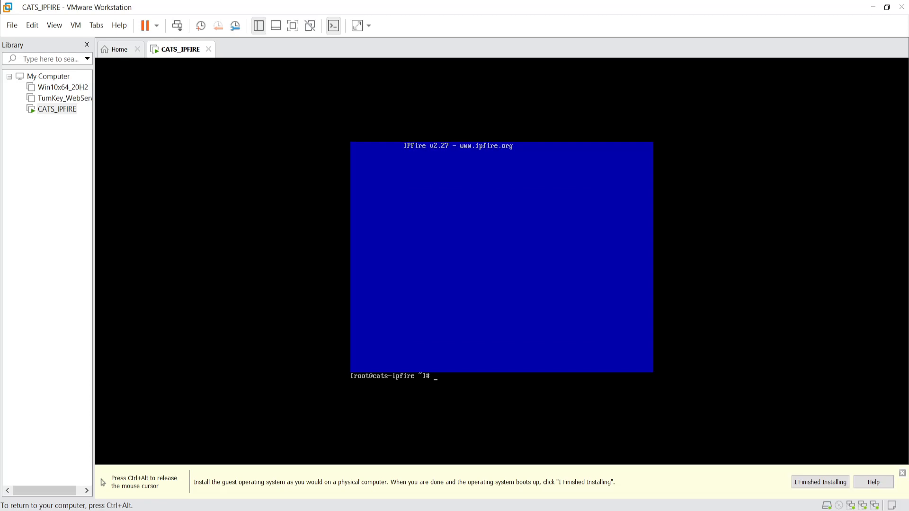
pyautogui.write('ifconfig')
# - Run ifconfig, then ifconfig red0 to show RED's DHCP address 192.168.16.41
pyautogui.press('Return')
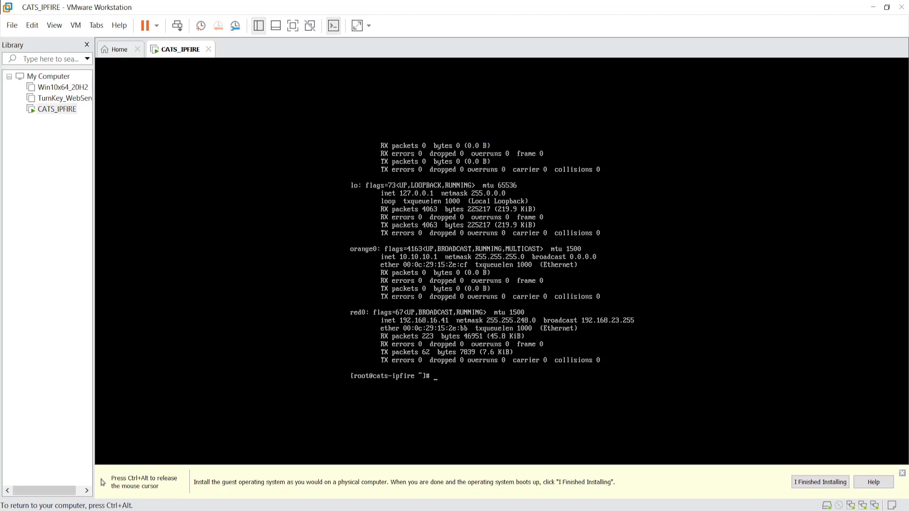
pyautogui.write('ifconfig red0')
pyautogui.press('Return')
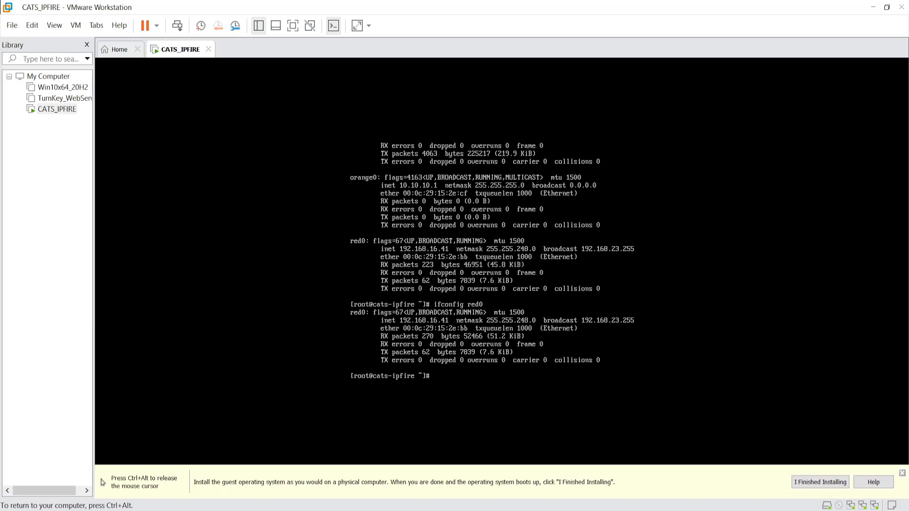
pyautogui.hotkey('ctrl', 'alt')
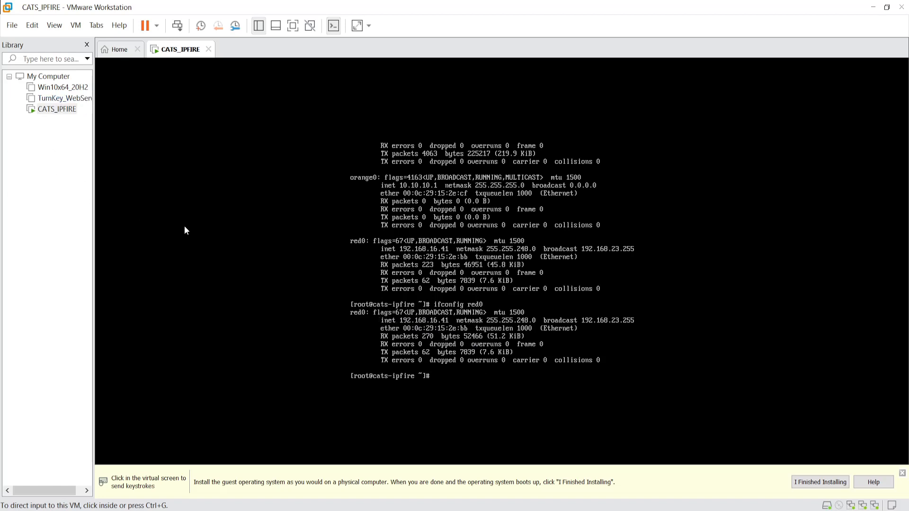
# - Keep Win10x64_20H2's network adapter on custom CATS_LAN, save, and power the VM on
pyautogui.click(45, 90)
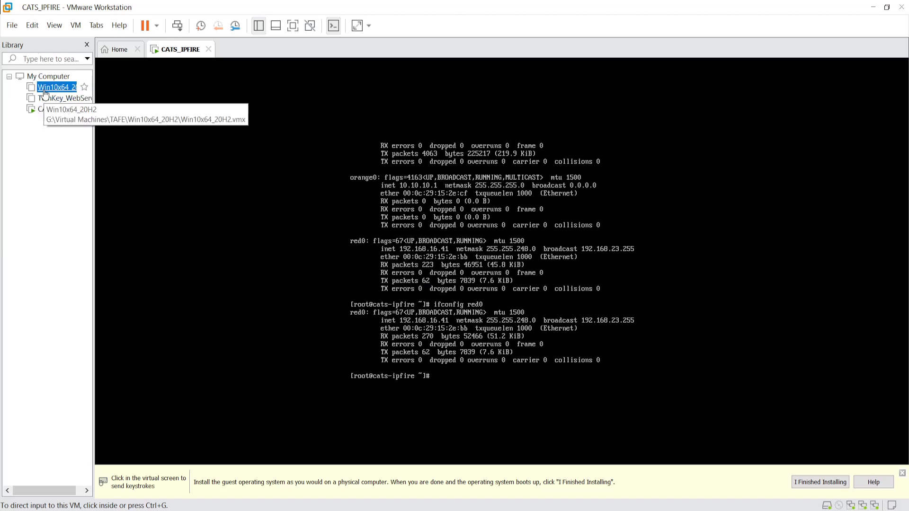
pyautogui.doubleClick(44, 91)
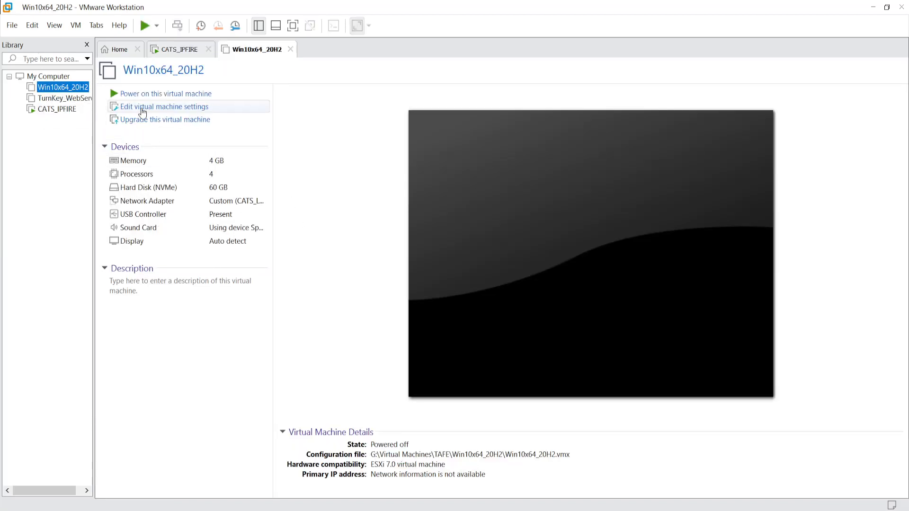
pyautogui.click(142, 107)
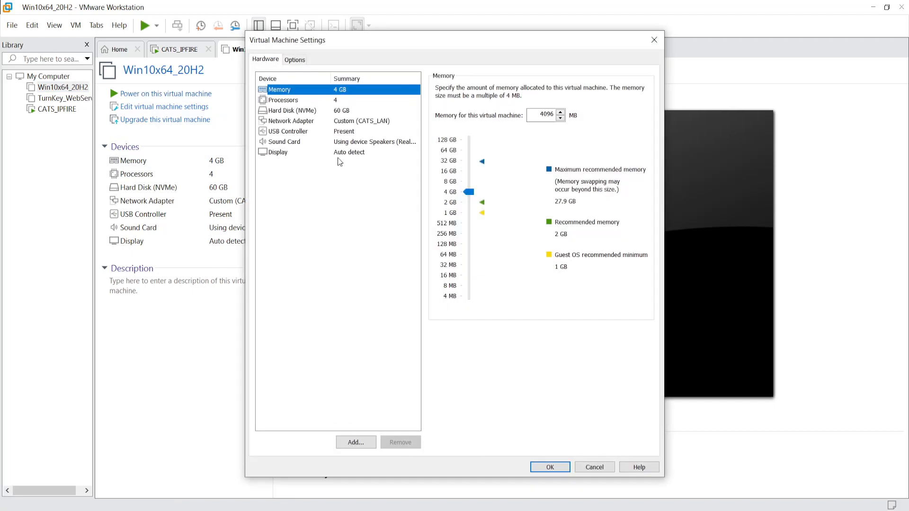
pyautogui.click(293, 122)
pyautogui.click(487, 199)
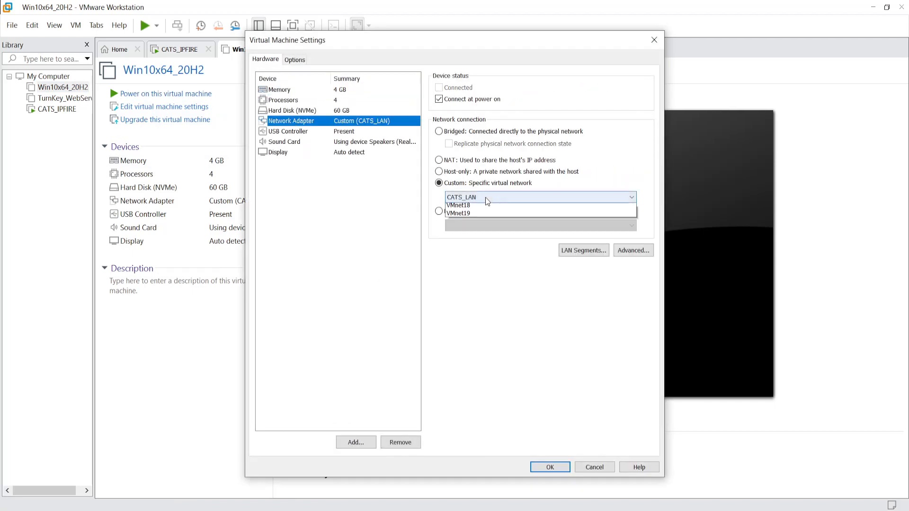
pyautogui.click(472, 223)
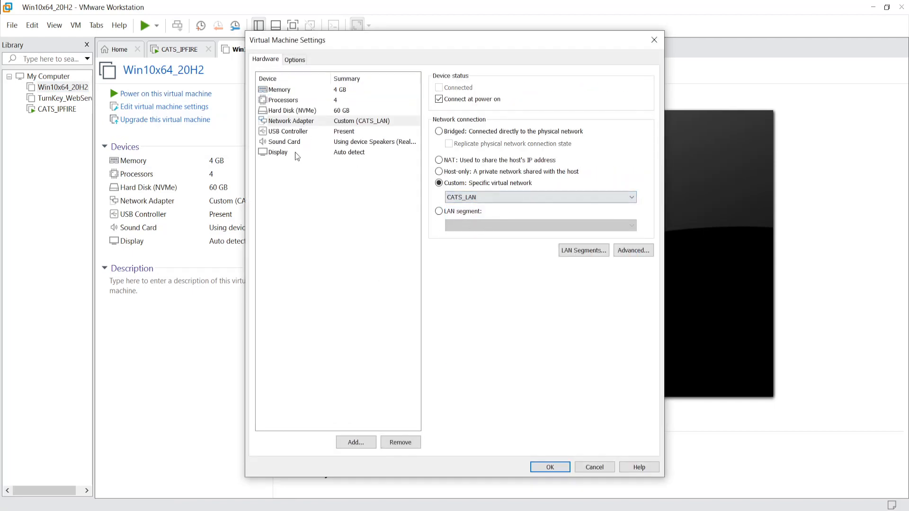
pyautogui.click(550, 468)
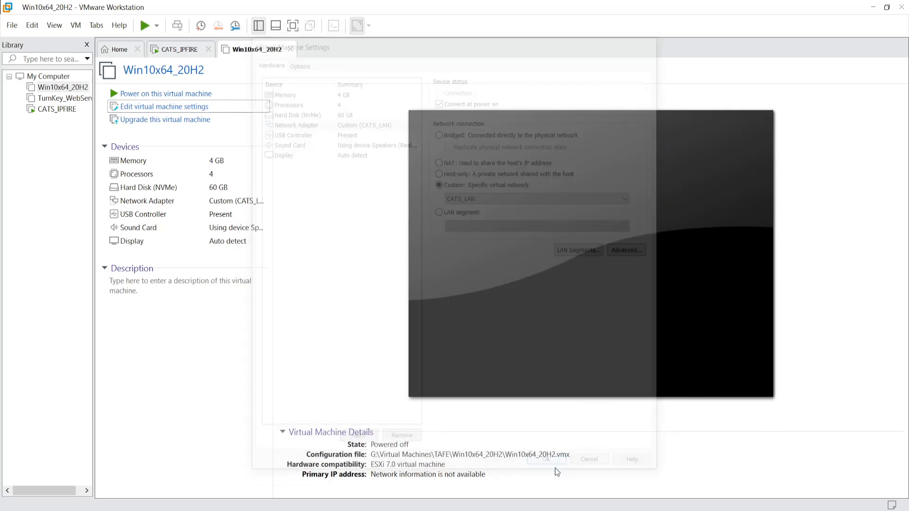
pyautogui.click(179, 95)
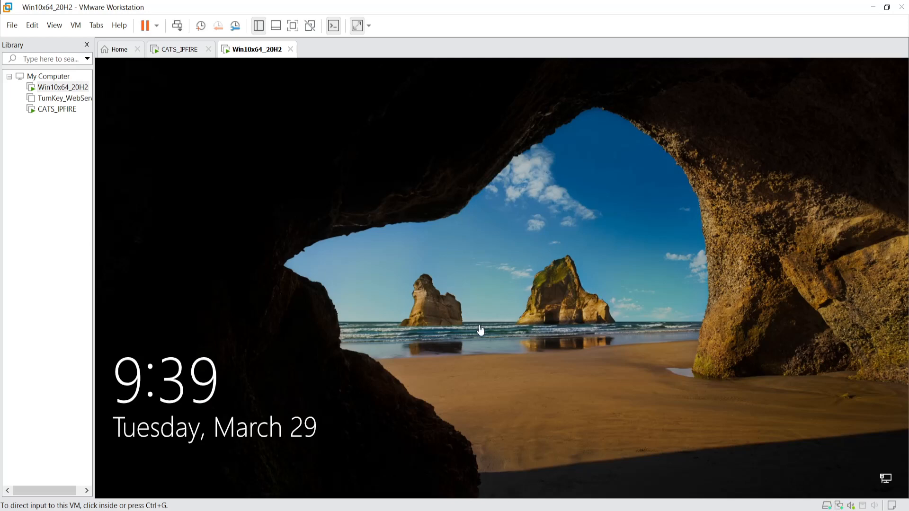
# - Sign in to the Windows 10 VM with the account password and allow network discoverability
pyautogui.click(481, 327)
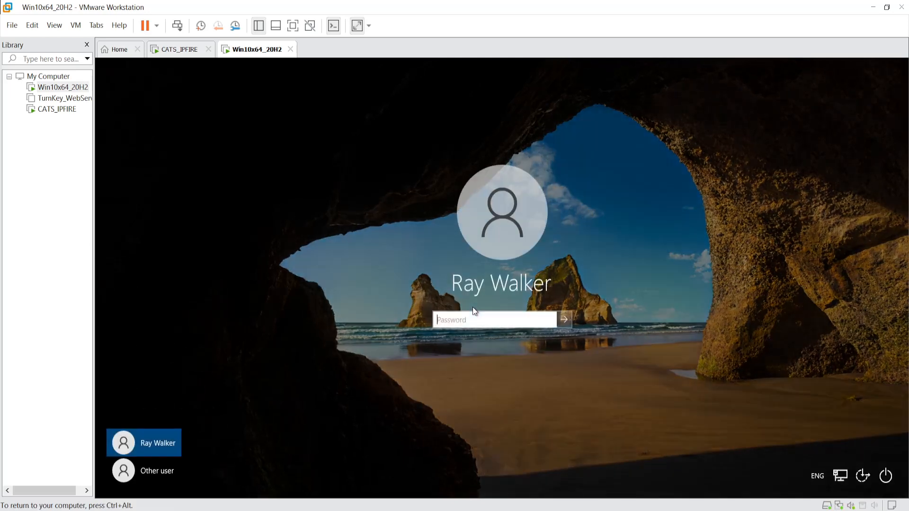
pyautogui.write('••••••••••')
pyautogui.press('Return')
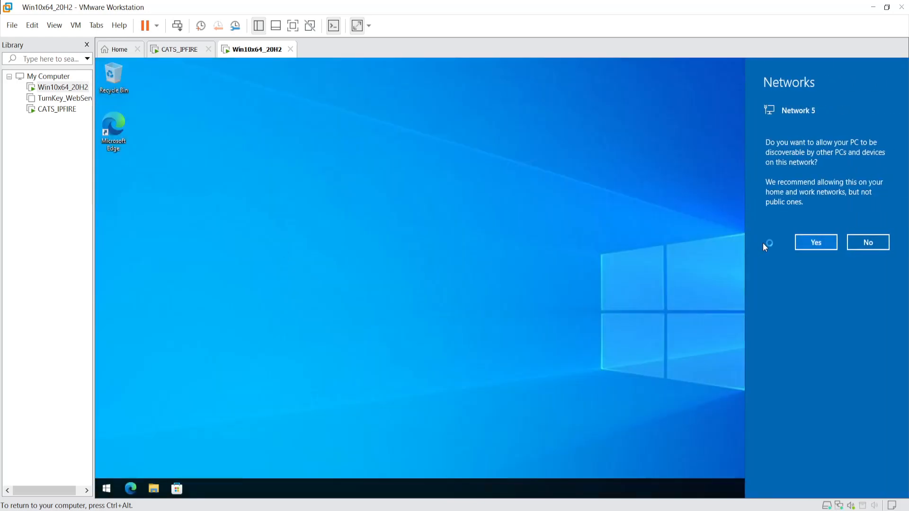
pyautogui.click(818, 243)
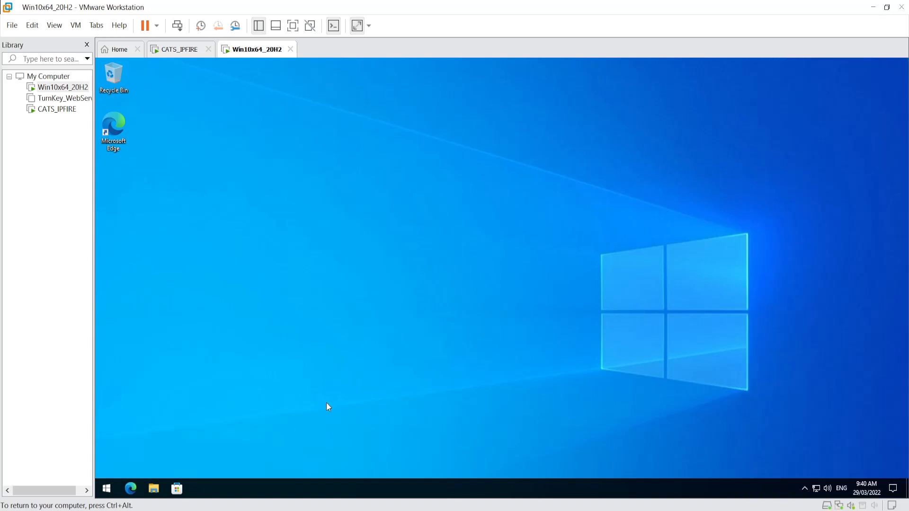
pyautogui.click(289, 241)
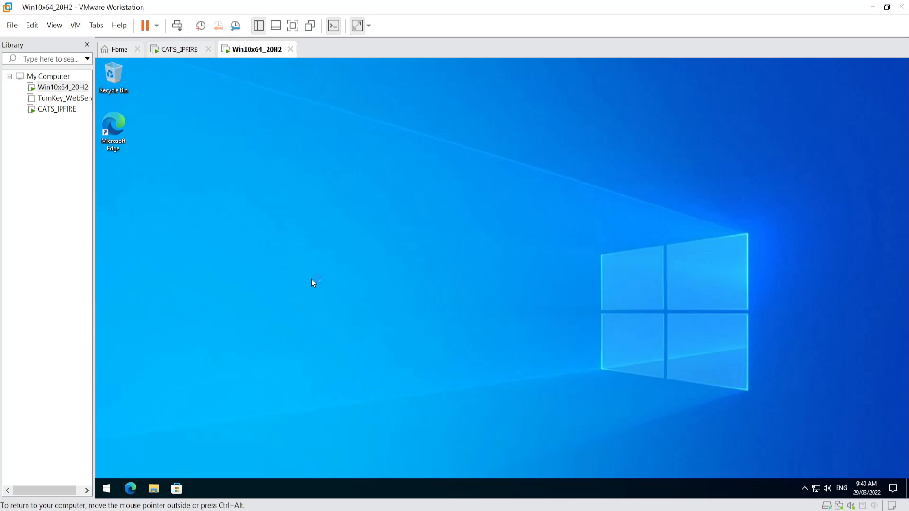
# - Launch Command Prompt and run ipconfig to check the 172.20.10.100 DHCP lease
pyautogui.click(106, 490)
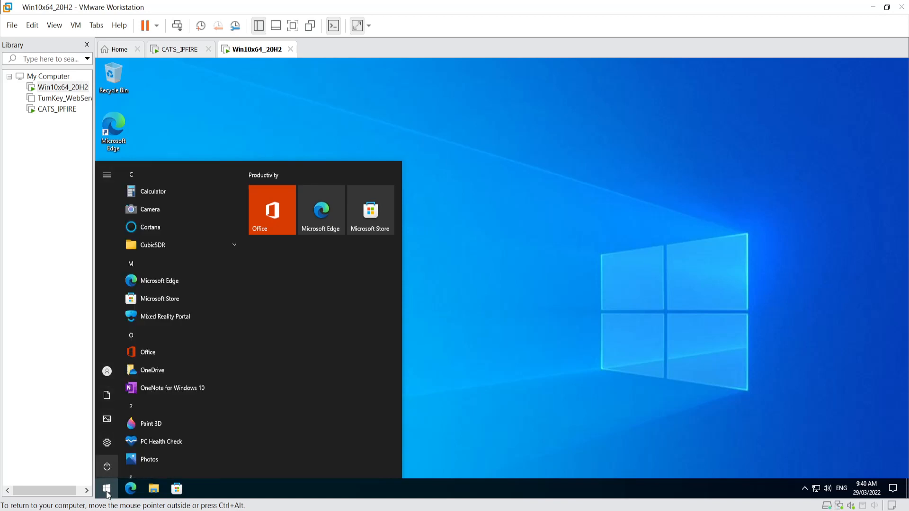
pyautogui.write('cmd')
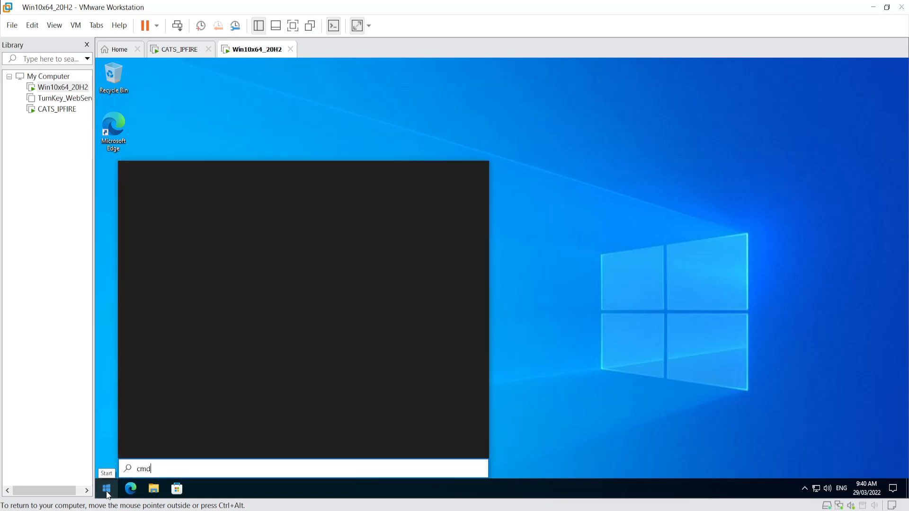
pyautogui.press('Return')
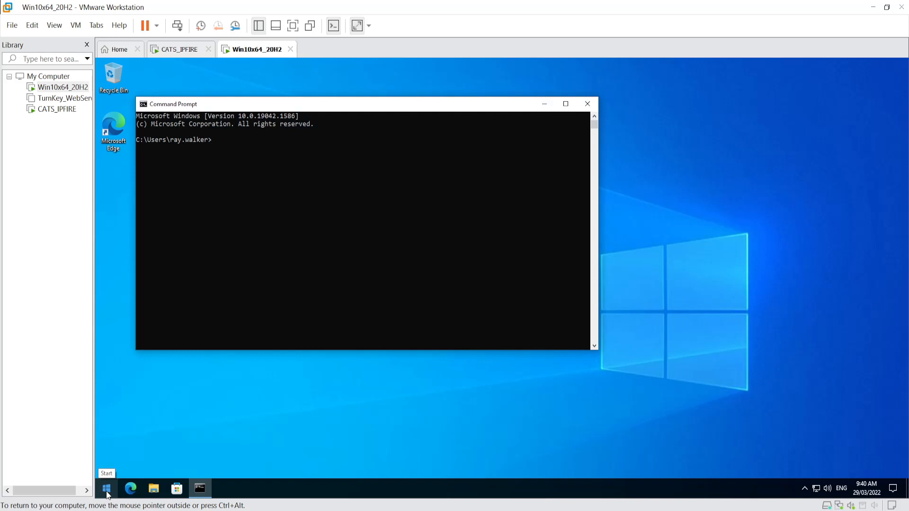
pyautogui.write('ipconfig')
pyautogui.press('Return')
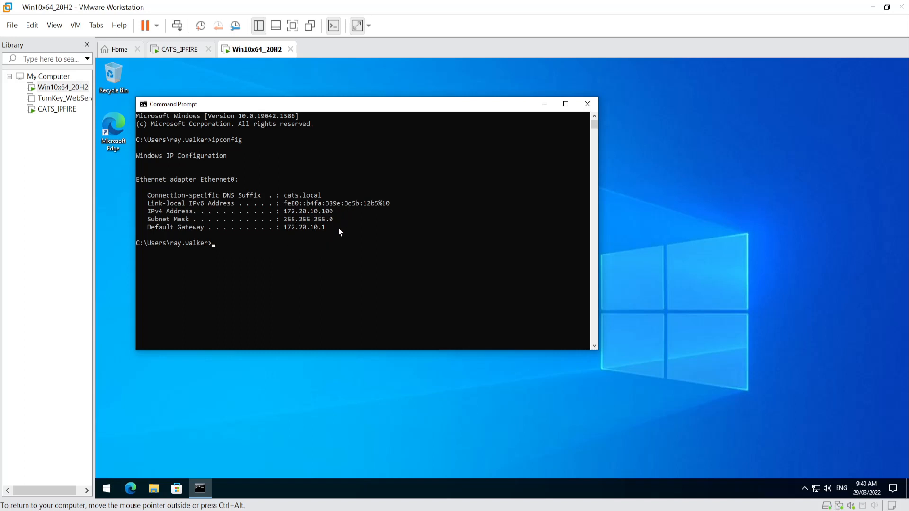
# - Resolve google.com with nslookup, then exit nslookup
pyautogui.click(243, 248)
pyautogui.write('nslookup')
pyautogui.press('Return')
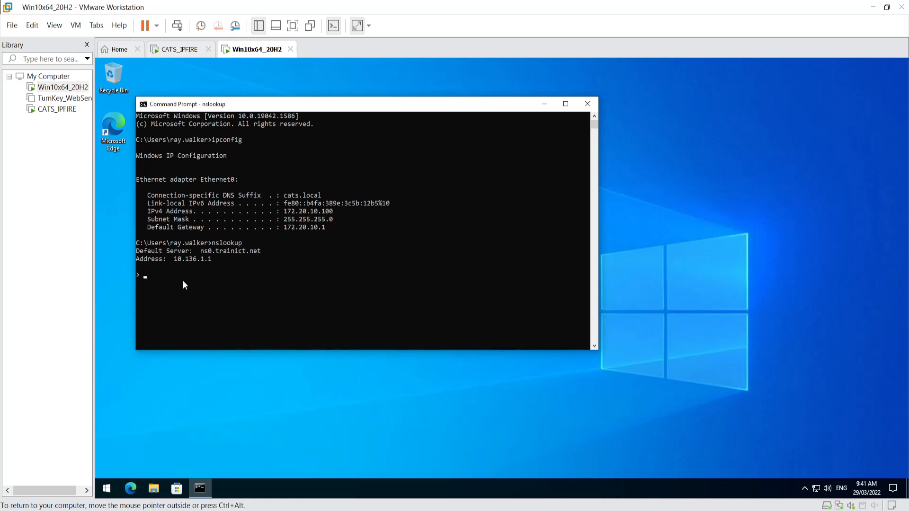
pyautogui.write('google.com')
pyautogui.press('Return')
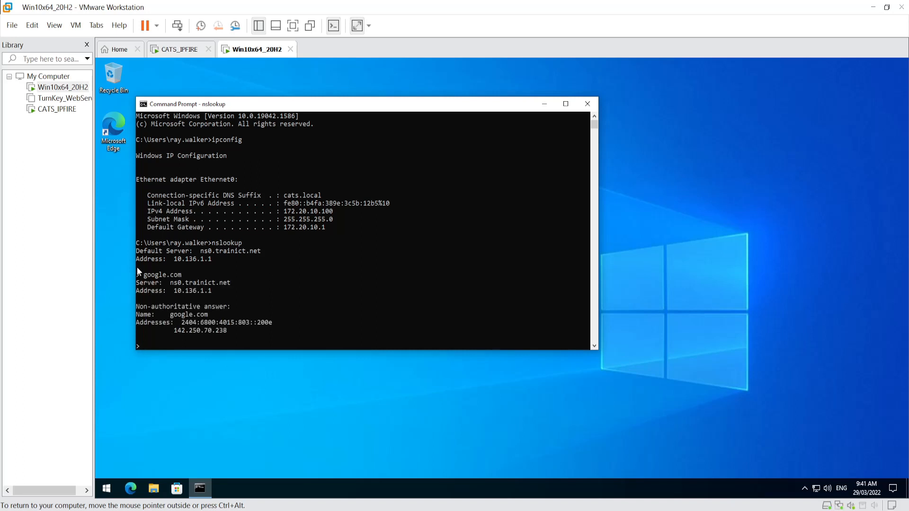
pyautogui.write('exit')
pyautogui.press('Return')
# - Ping google.com and close the Command Prompt window
pyautogui.write('ping ')
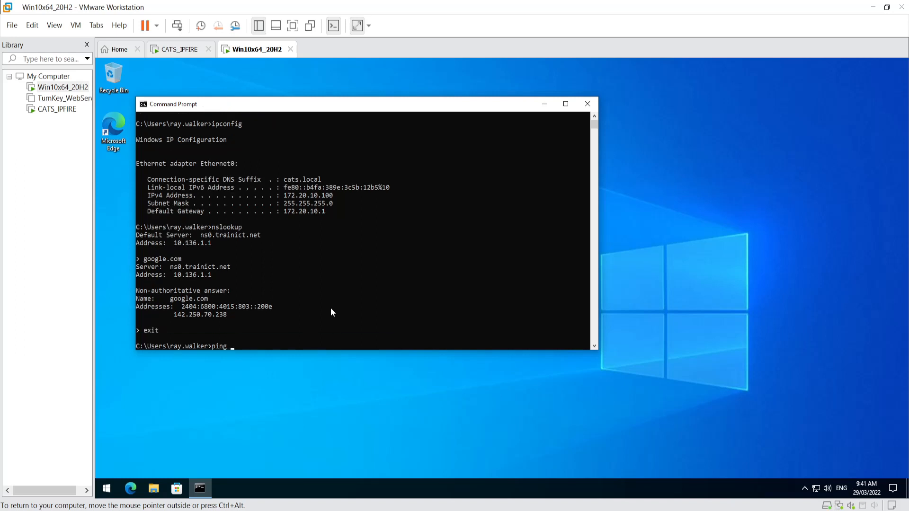
pyautogui.write('google.com')
pyautogui.press('Return')
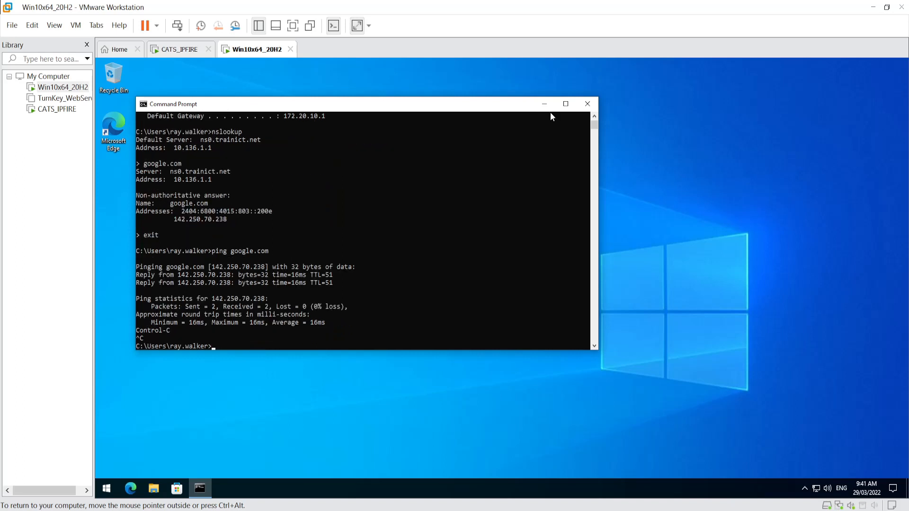
pyautogui.click(587, 103)
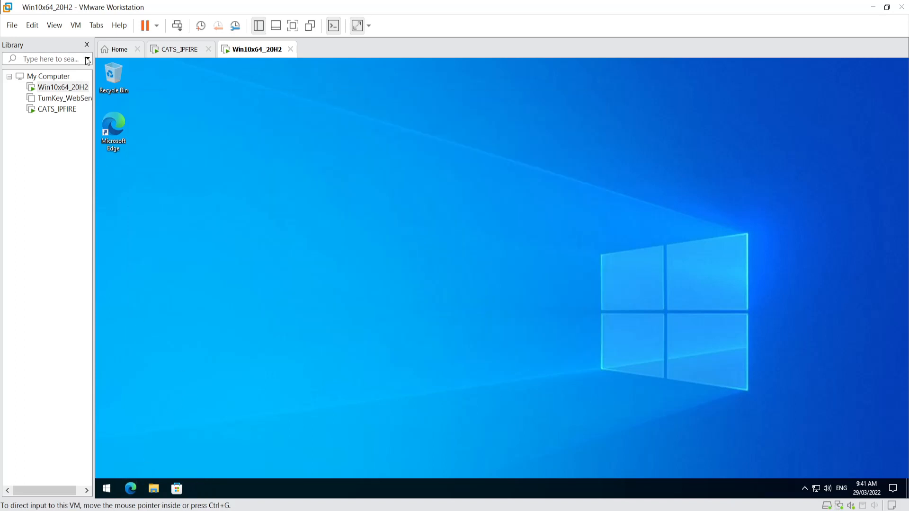
# - Launch Edge, search 'google', open the Google site and close the Bing results tab
pyautogui.doubleClick(111, 132)
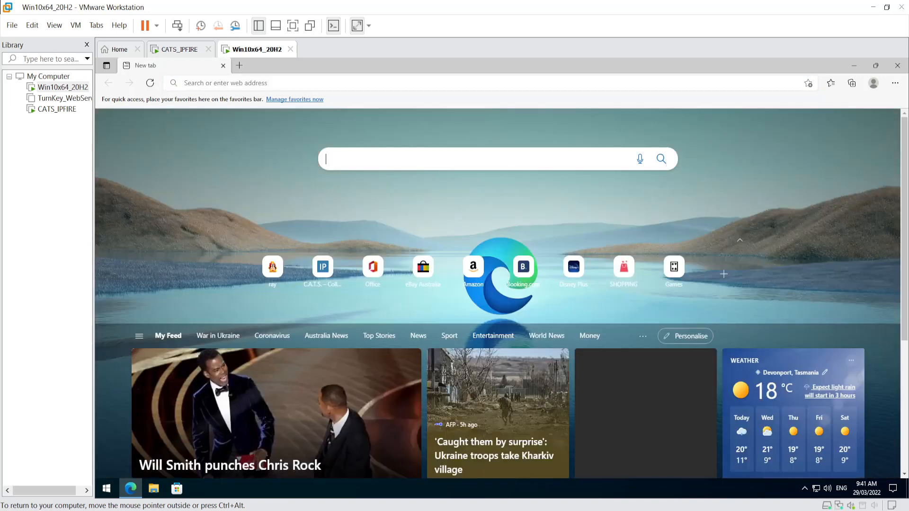
pyautogui.write('google')
pyautogui.press('Return')
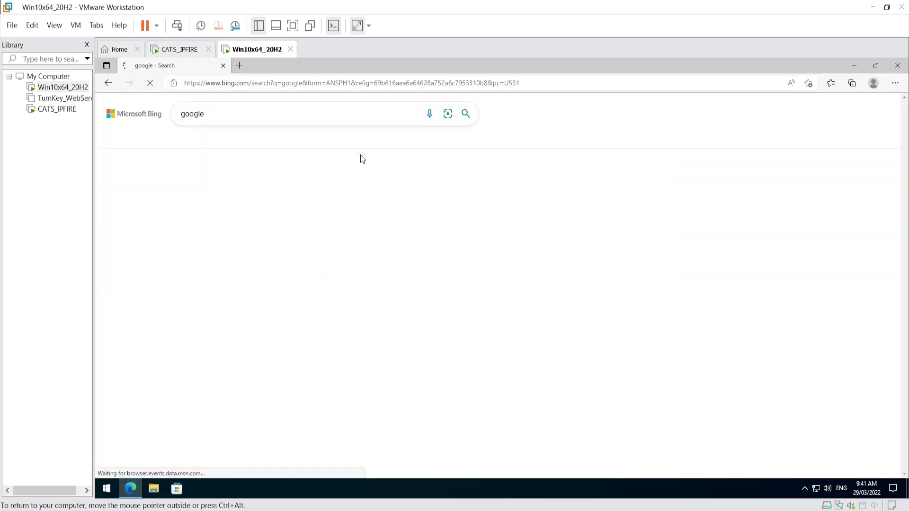
pyautogui.scroll(-2, 317, 256)
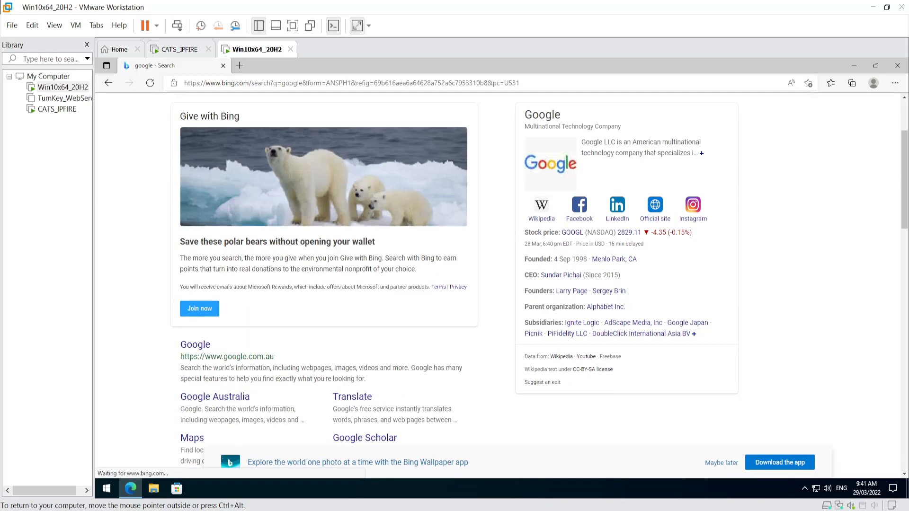
pyautogui.click(196, 346)
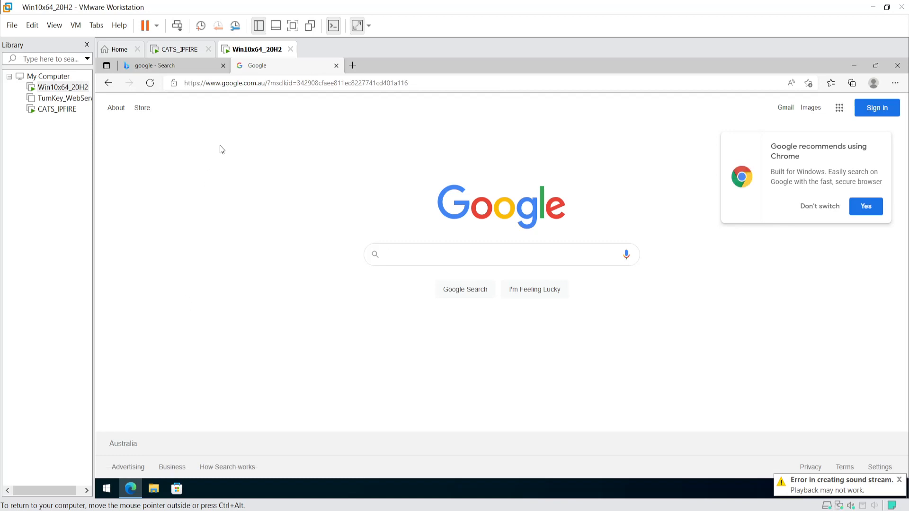
pyautogui.click(223, 66)
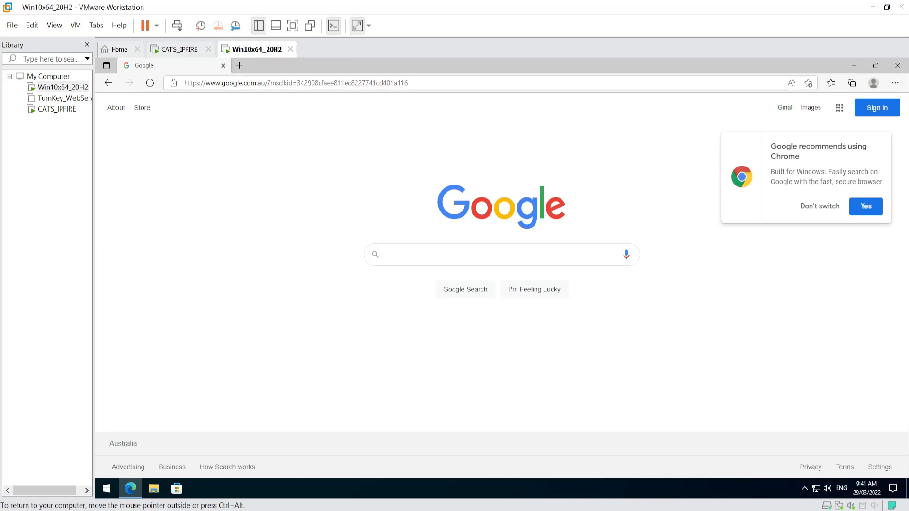
pyautogui.click(216, 83)
pyautogui.click(216, 83)
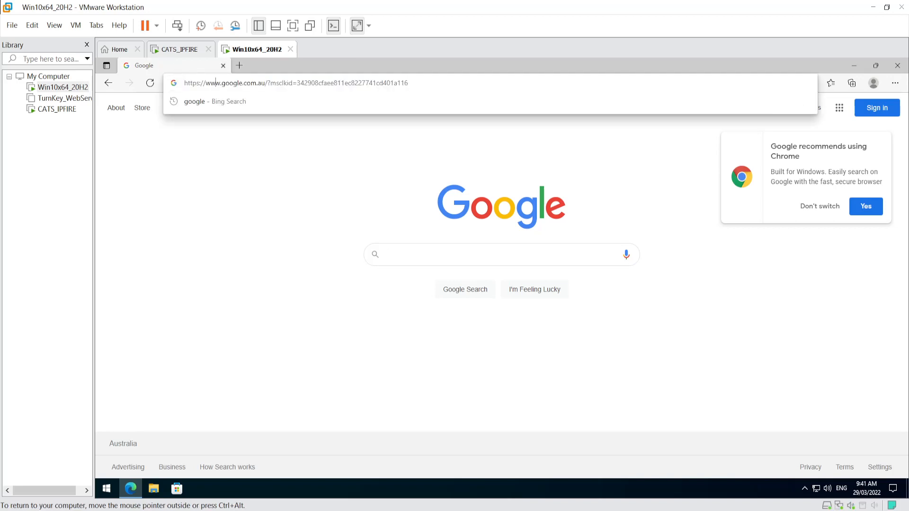
pyautogui.moveTo(207, 83); pyautogui.dragTo(427, 83)
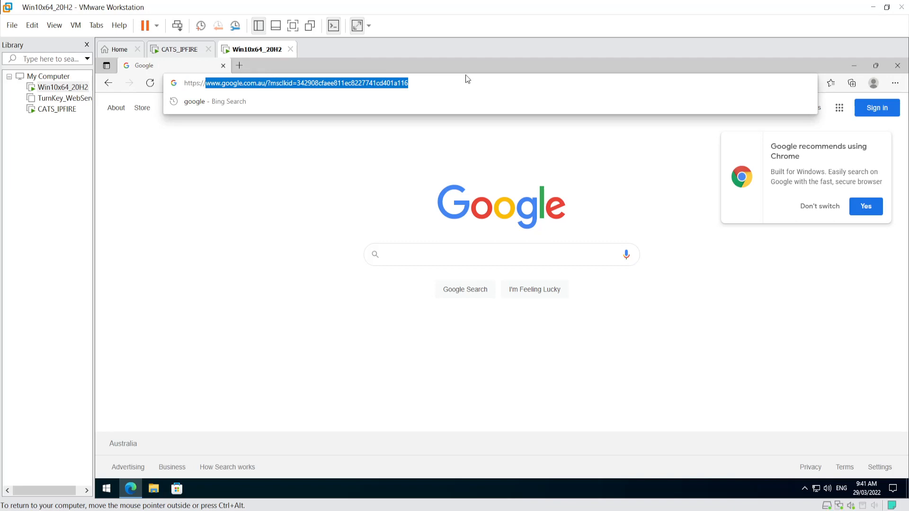
pyautogui.write('172.')
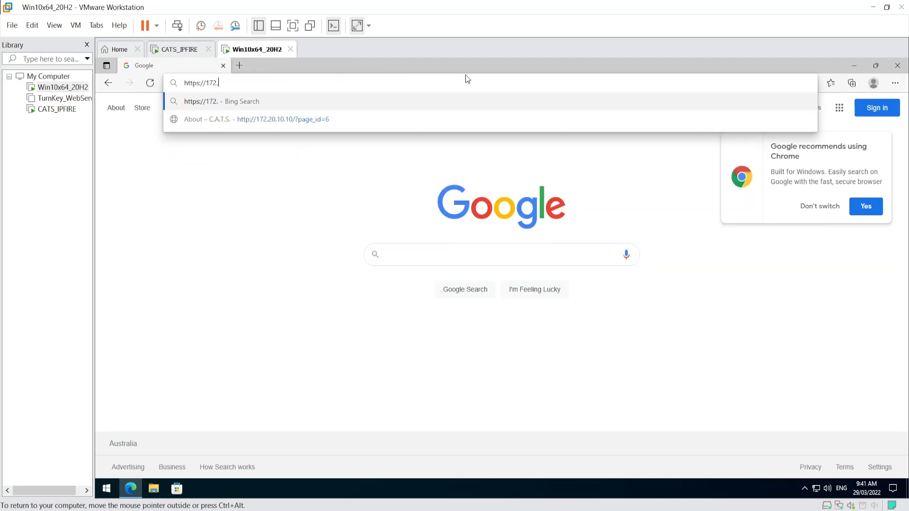
pyautogui.write('20.1')
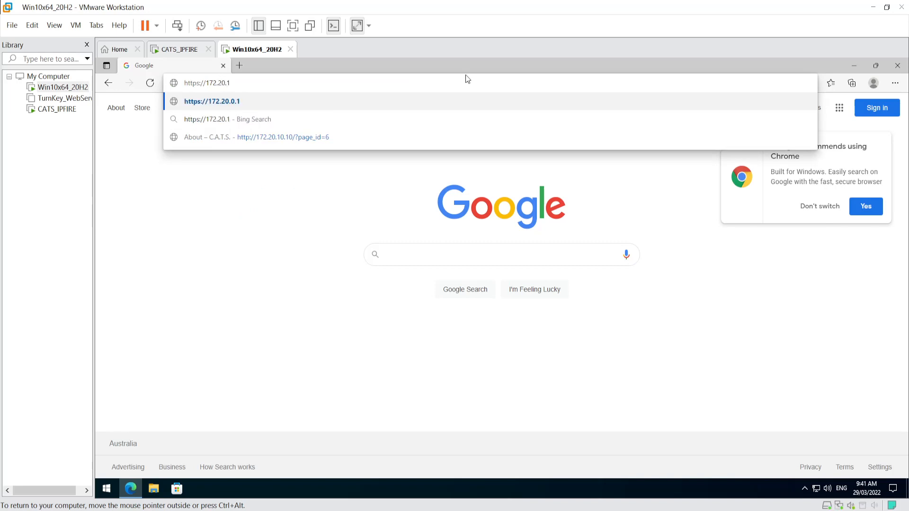
pyautogui.write('0.1:444')
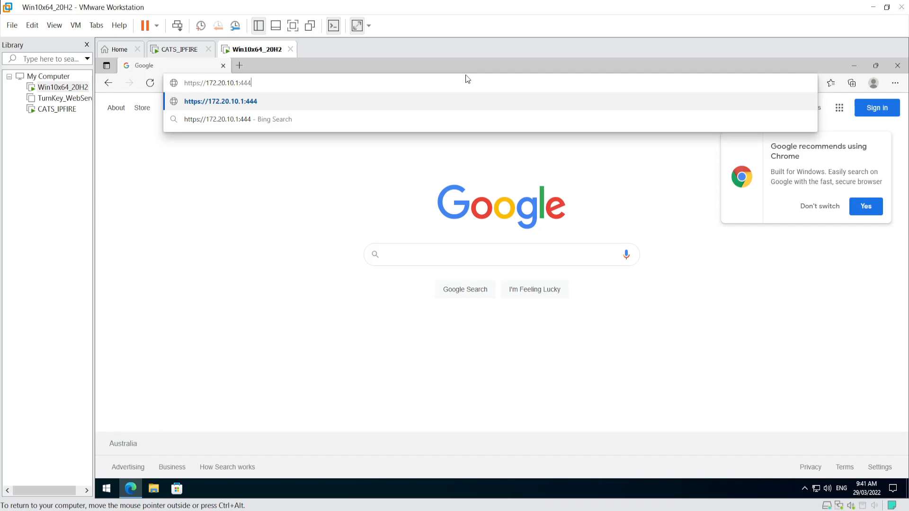
pyautogui.press('Return')
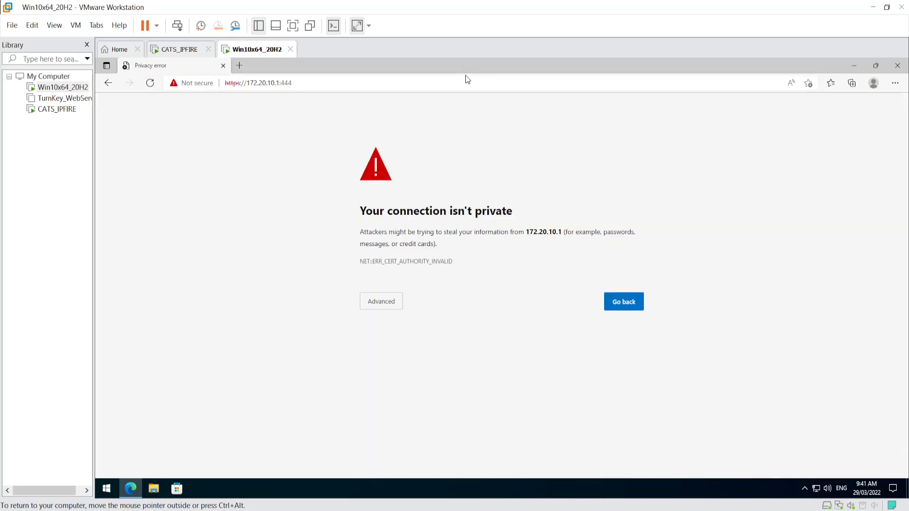
# - Bypass the certificate warning and sign in to IPFire as admin with the password
pyautogui.click(383, 307)
pyautogui.click(402, 375)
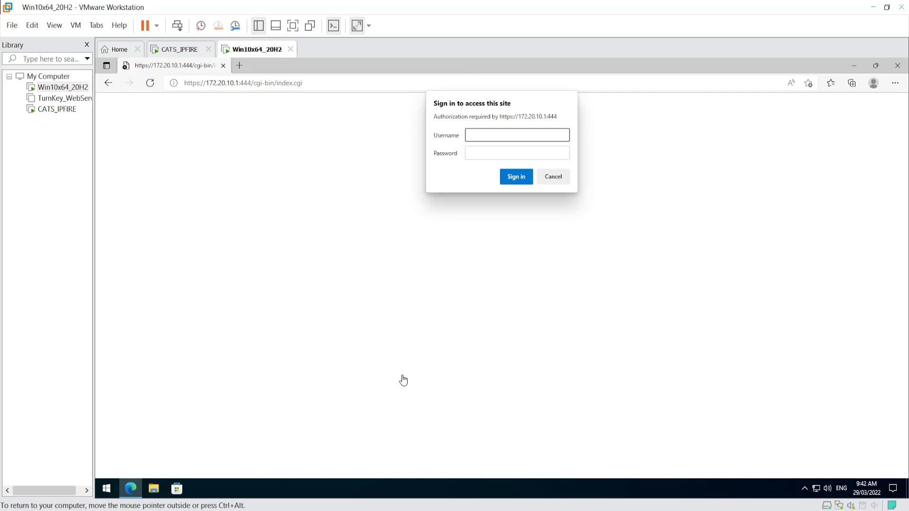
pyautogui.write('admin')
pyautogui.press('Tab')
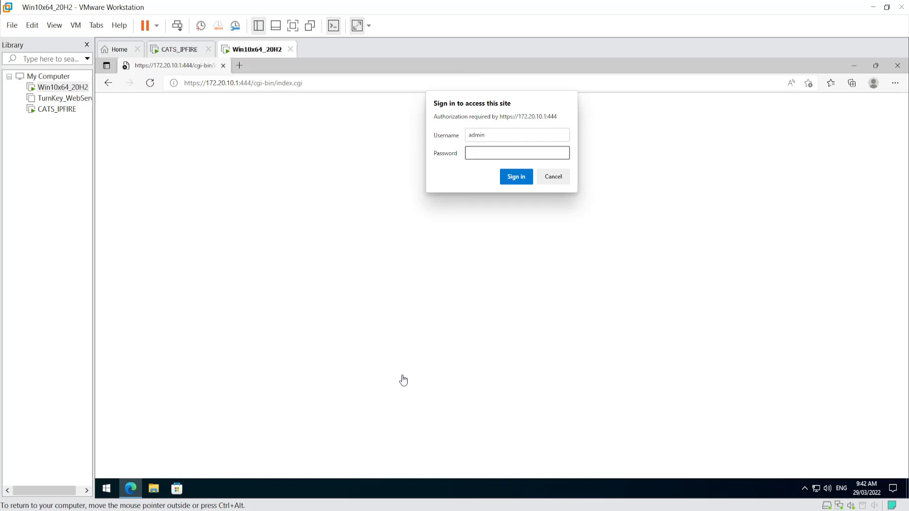
pyautogui.press('Return')
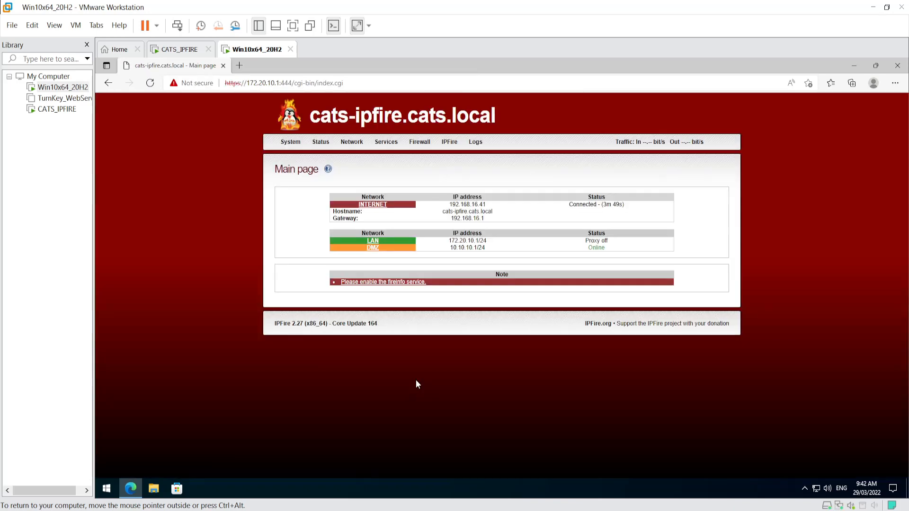
# - Highlight the RED 192.168.16.41, hostname, gateway 192.168.16.1, LAN 172.20.10.1/24 and DMZ 10.10.10.1/24 entries
pyautogui.moveTo(391, 173)
pyautogui.moveTo(448, 204); pyautogui.dragTo(500, 204)
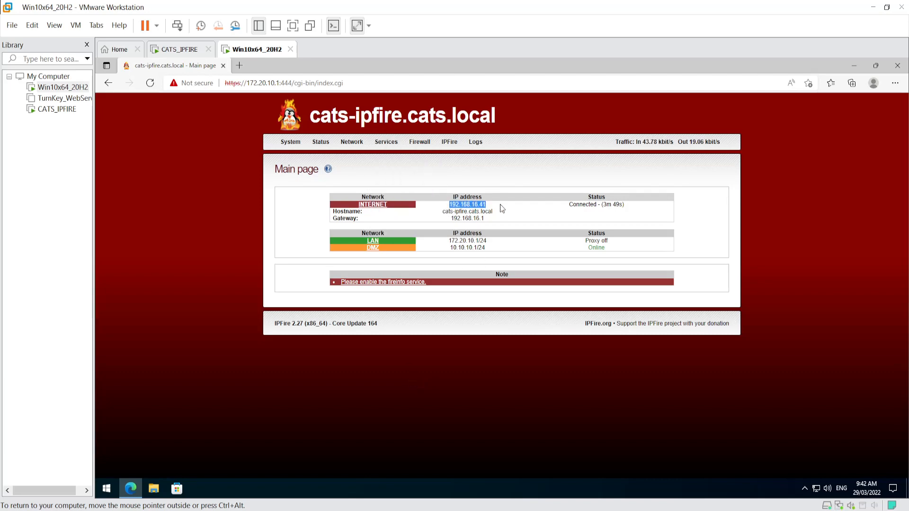
pyautogui.moveTo(444, 212); pyautogui.dragTo(516, 214)
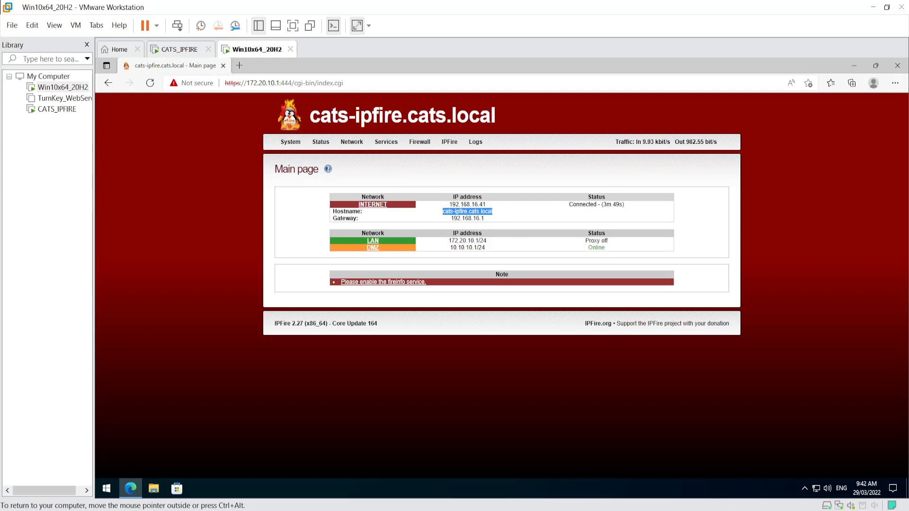
pyautogui.moveTo(450, 218); pyautogui.dragTo(512, 218)
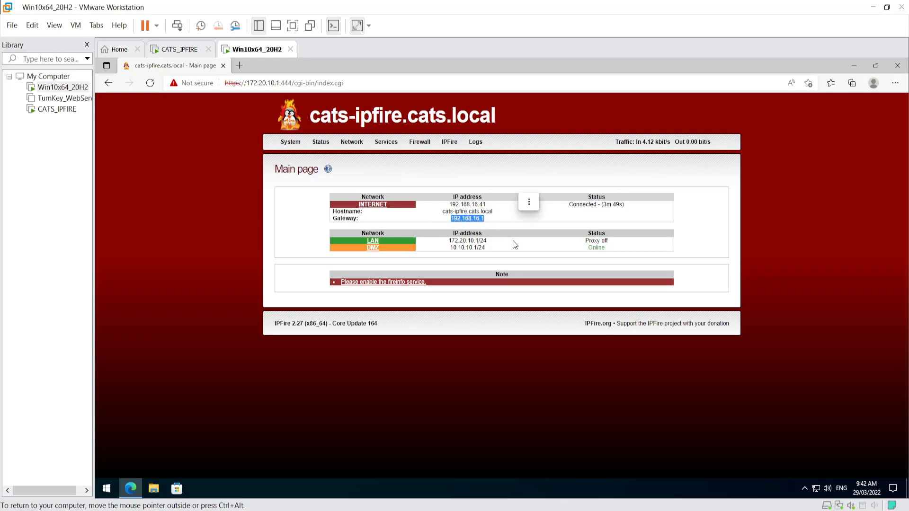
pyautogui.click(494, 216)
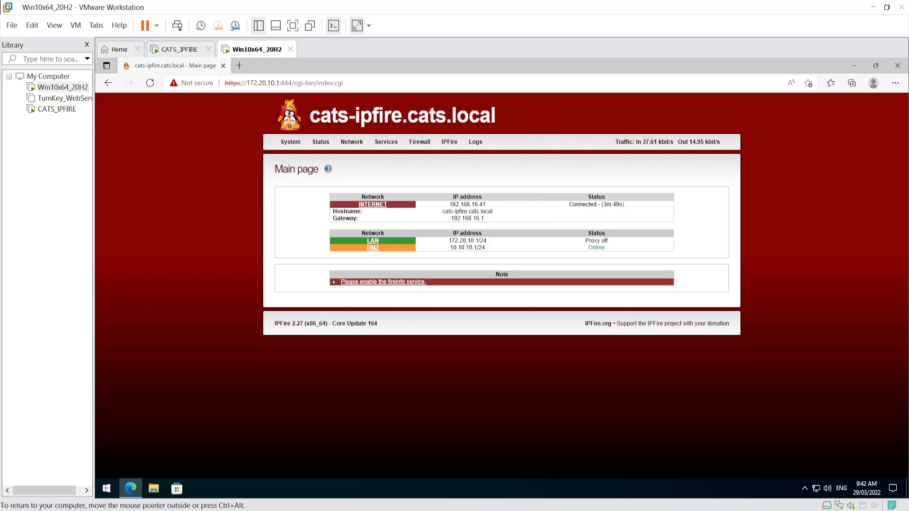
pyautogui.moveTo(449, 241); pyautogui.dragTo(510, 242)
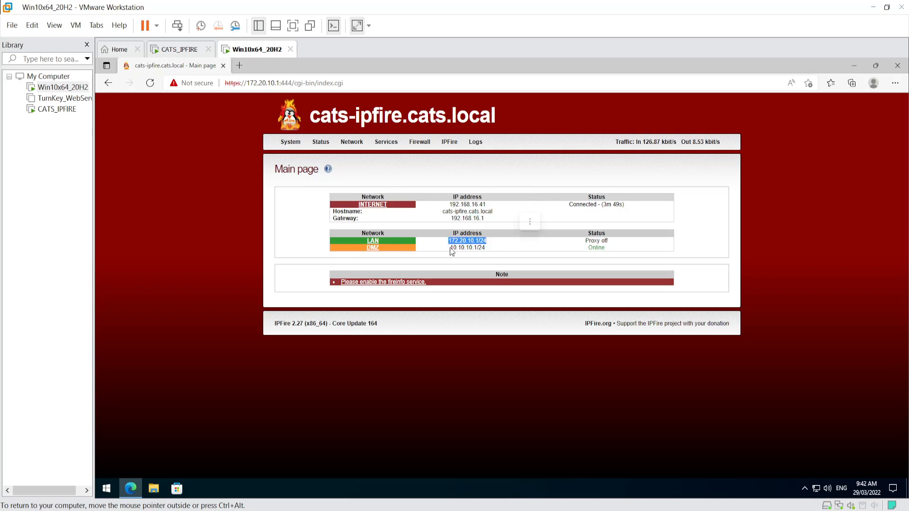
pyautogui.moveTo(449, 248); pyautogui.dragTo(521, 245)
pyautogui.click(462, 302)
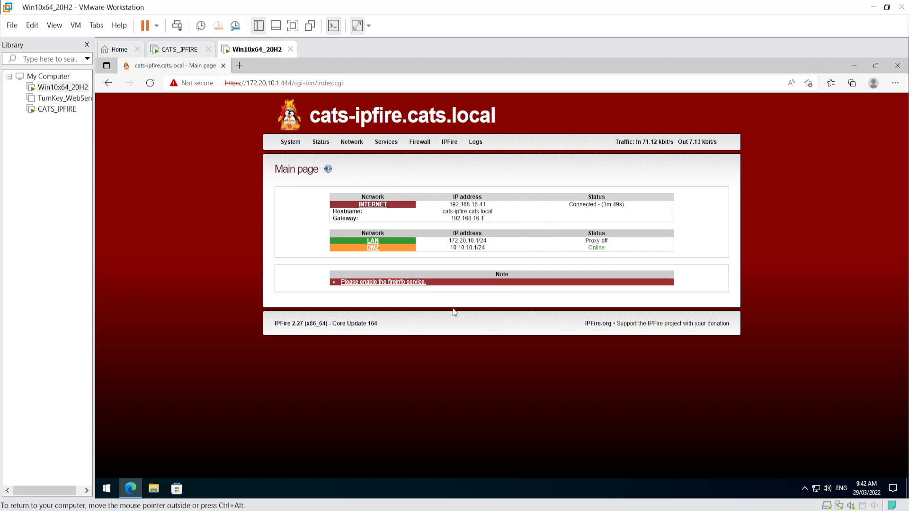
pyautogui.moveTo(418, 144)
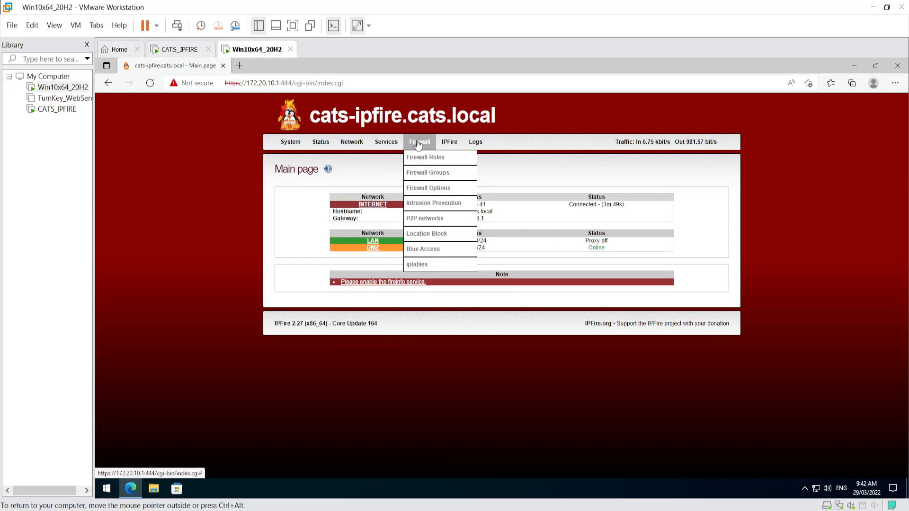
# - Open Network > DHCP Server to view GREEN's 172.20.10.100–172.20.10.200 range
pyautogui.moveTo(364, 145)
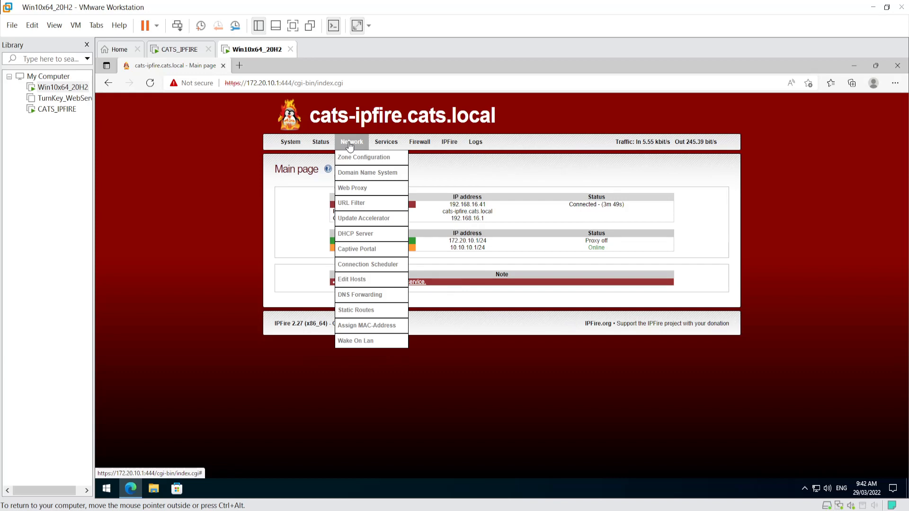
pyautogui.click(360, 236)
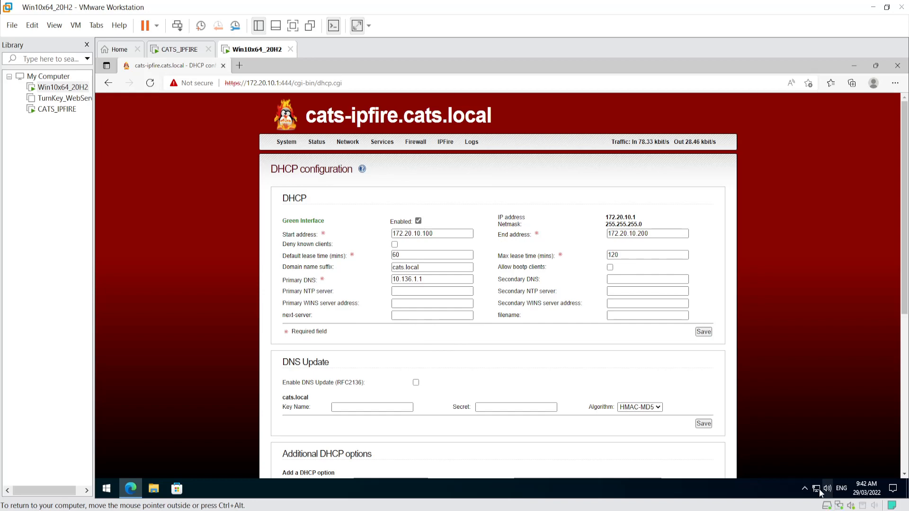
pyautogui.moveTo(817, 494)
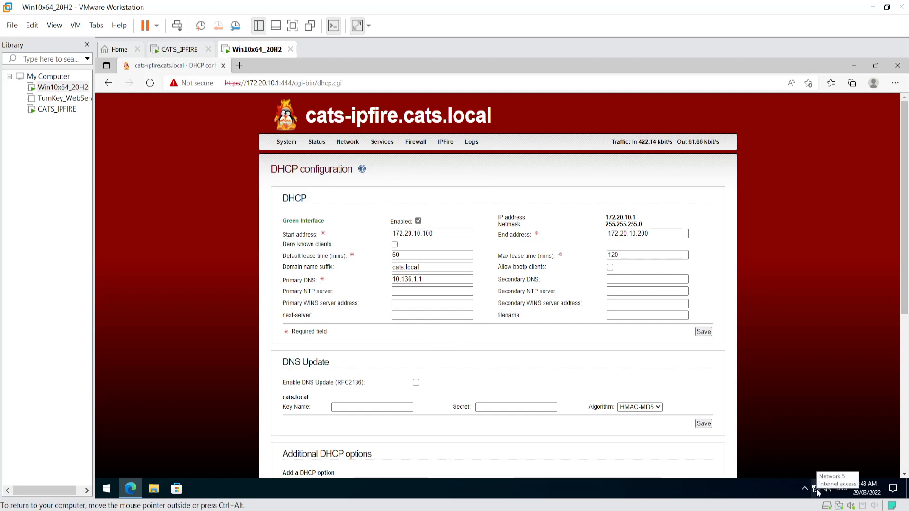
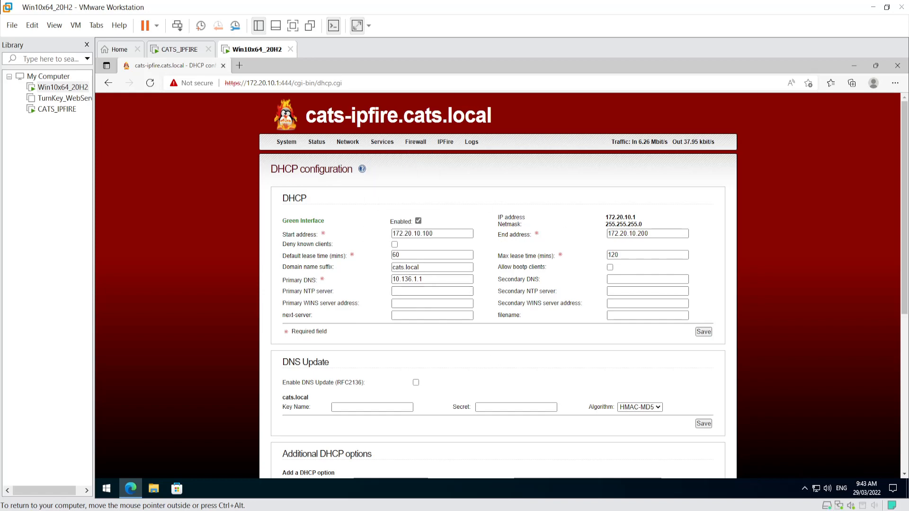
# - View IPFire's Firewall Rules and Firewall Options pages
pyautogui.moveTo(417, 143)
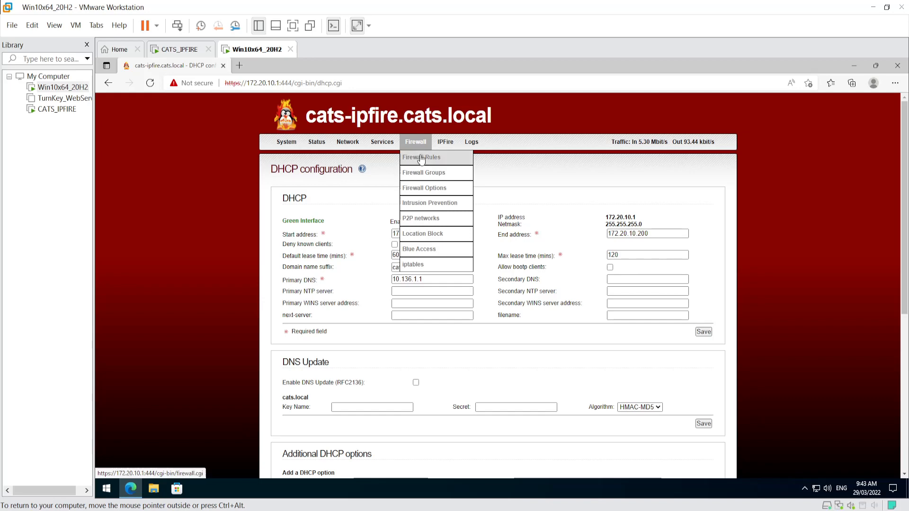
pyautogui.click(420, 157)
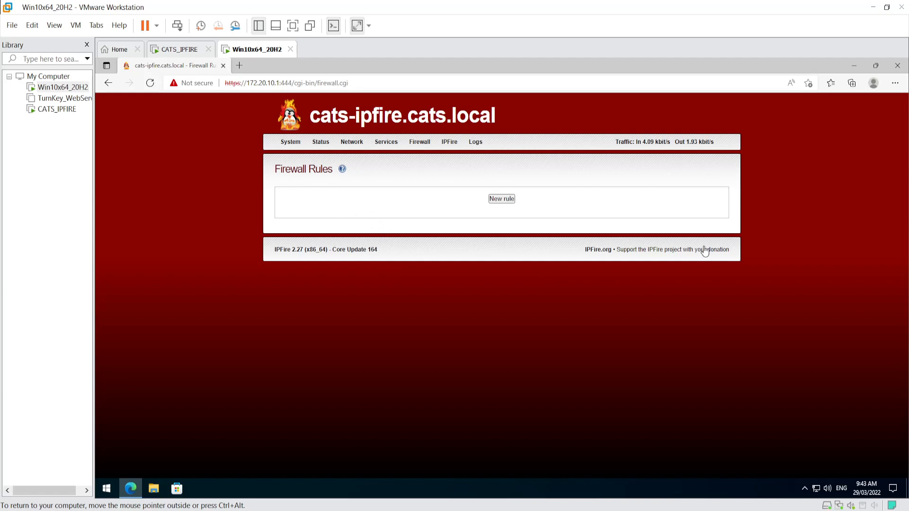
pyautogui.moveTo(413, 146)
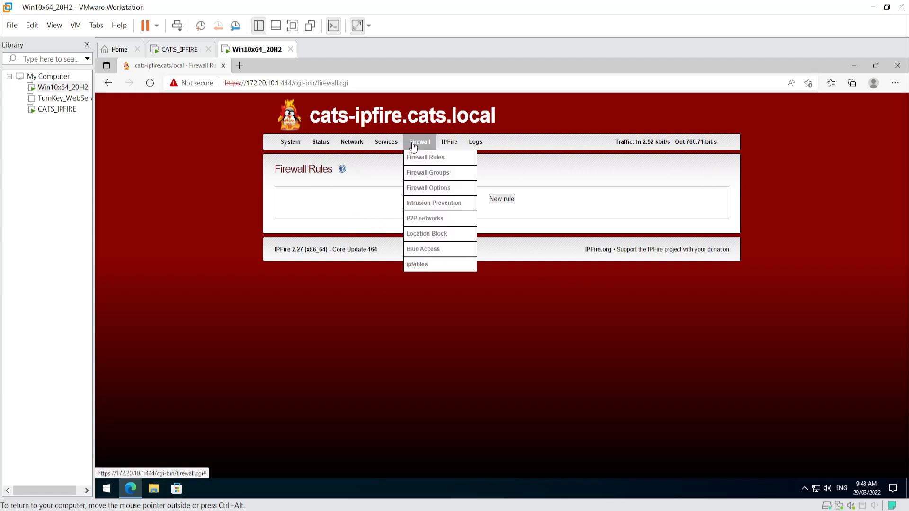
pyautogui.click(415, 189)
pyautogui.scroll(-4, 426, 236)
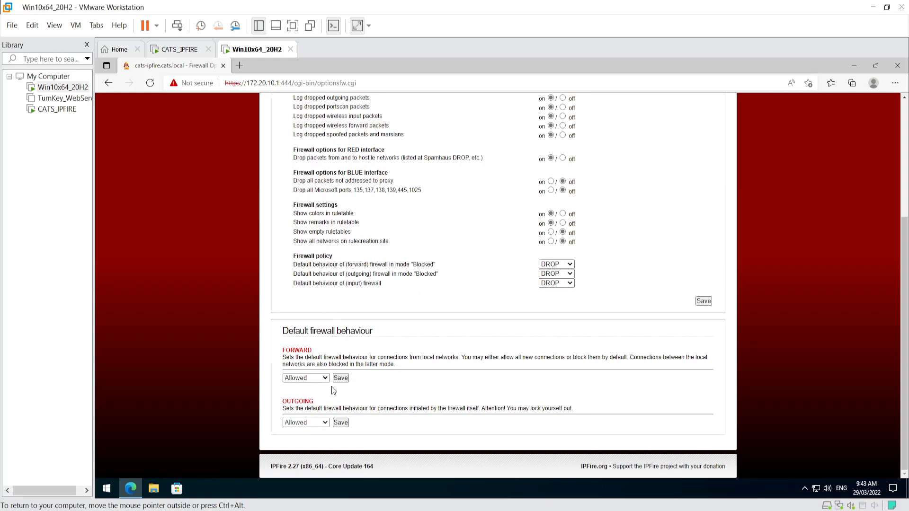
# - Test browsing with a 'fred' search in a new Edge tab, close it, and select TurnKey_WebServer
pyautogui.click(239, 66)
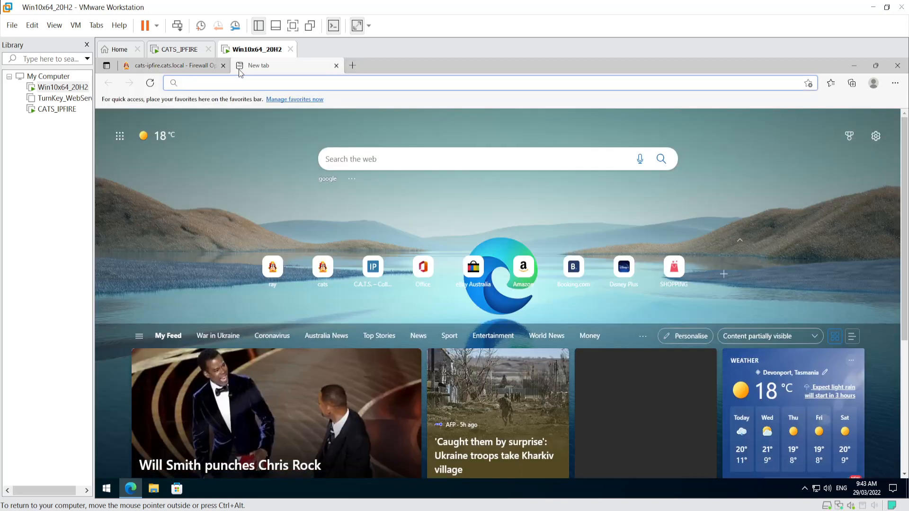
pyautogui.write('fred')
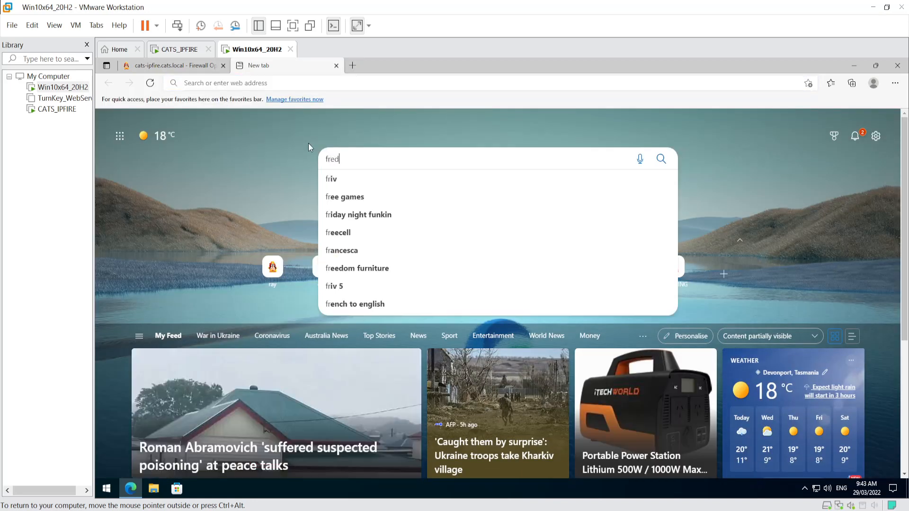
pyautogui.press('Return')
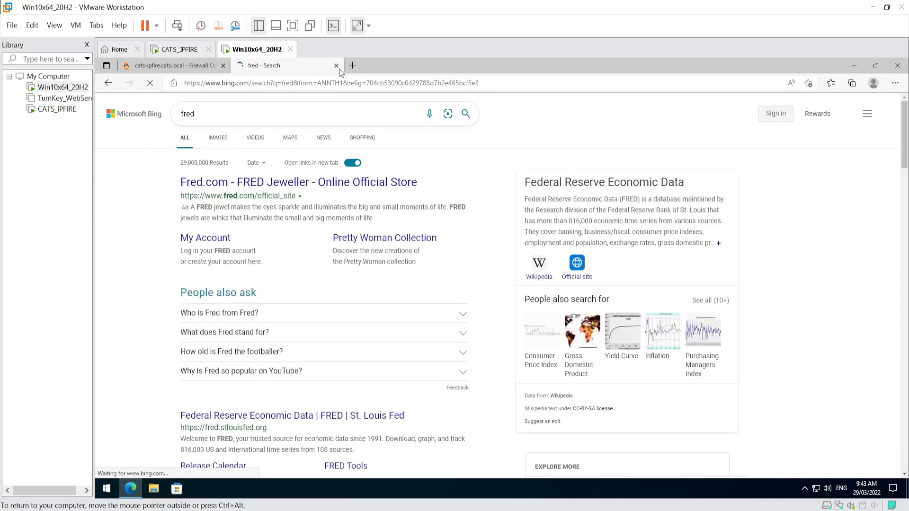
pyautogui.click(336, 66)
pyautogui.scroll(4, 402, 315)
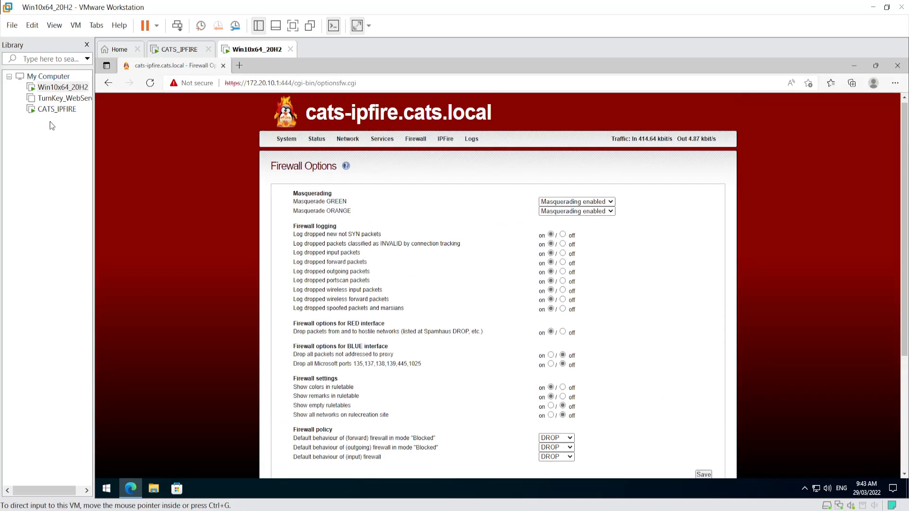
pyautogui.click(51, 100)
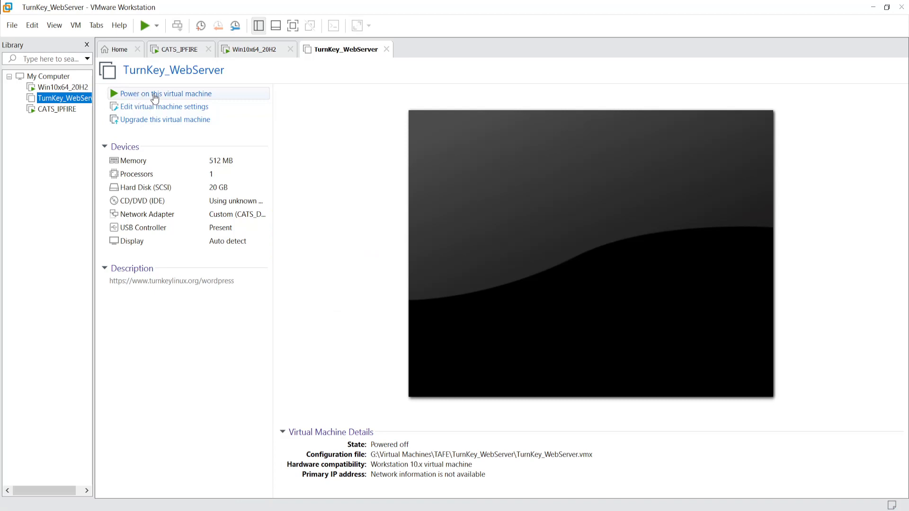
# - Power on TurnKey_WebServer and confirm in Settings that its network adapter uses CATS_DMZ
pyautogui.click(178, 94)
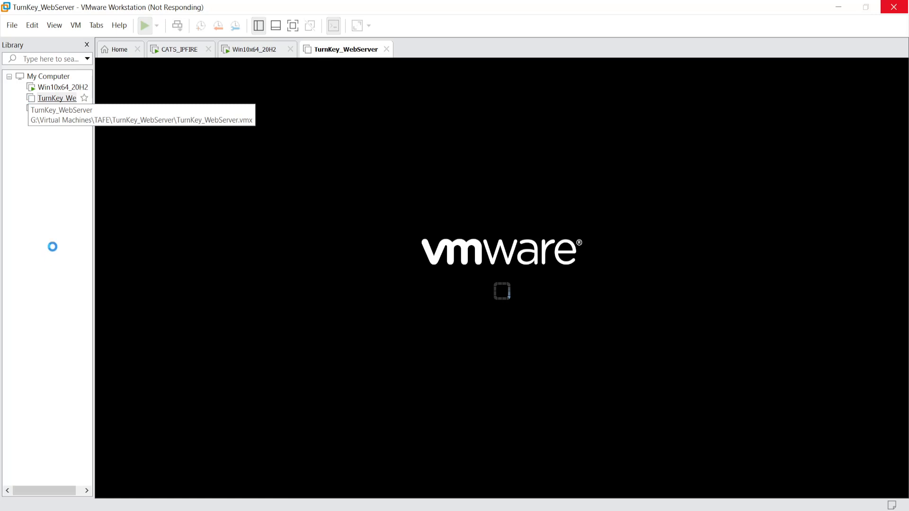
pyautogui.rightClick(53, 101)
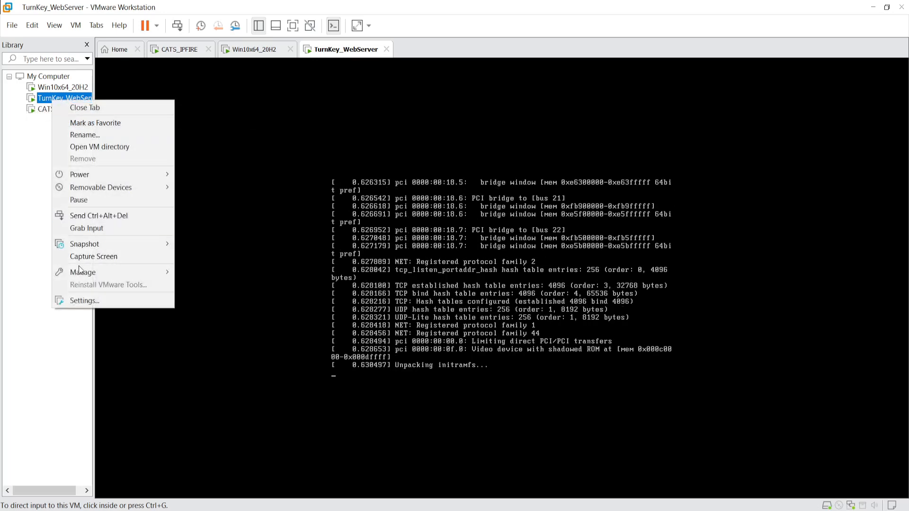
pyautogui.click(81, 301)
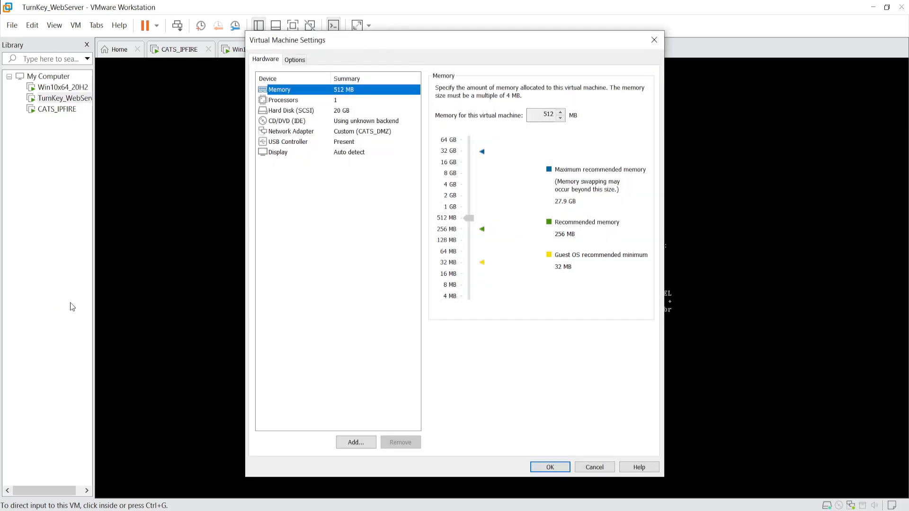
pyautogui.click(373, 133)
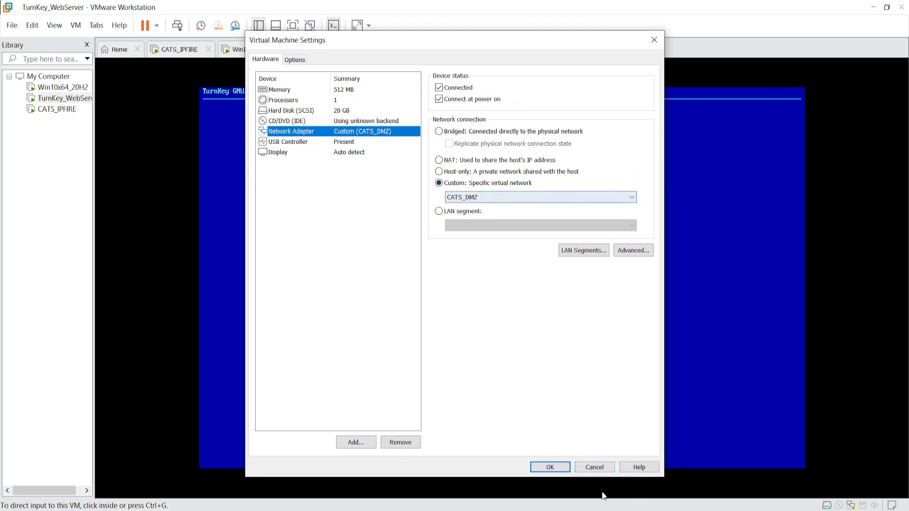
pyautogui.click(603, 467)
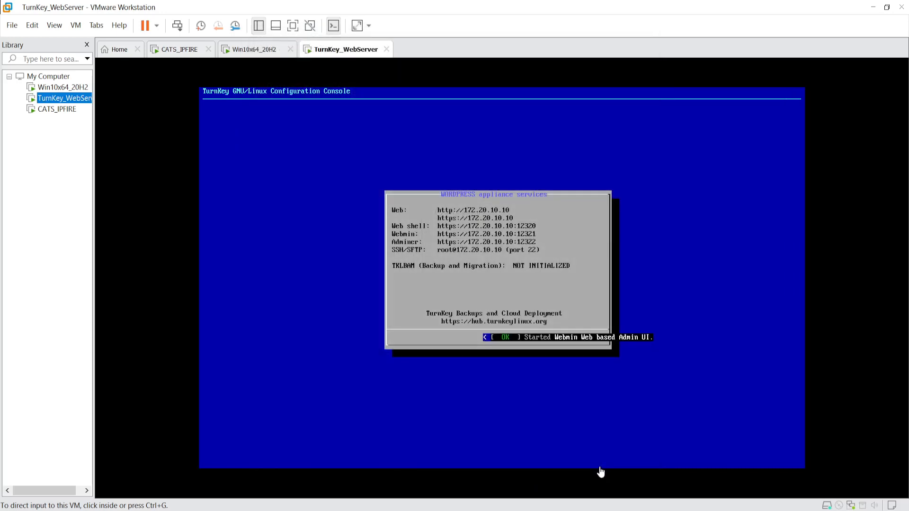
# - Log in to the web server console as root and launch the setup configuration console
pyautogui.click(601, 470)
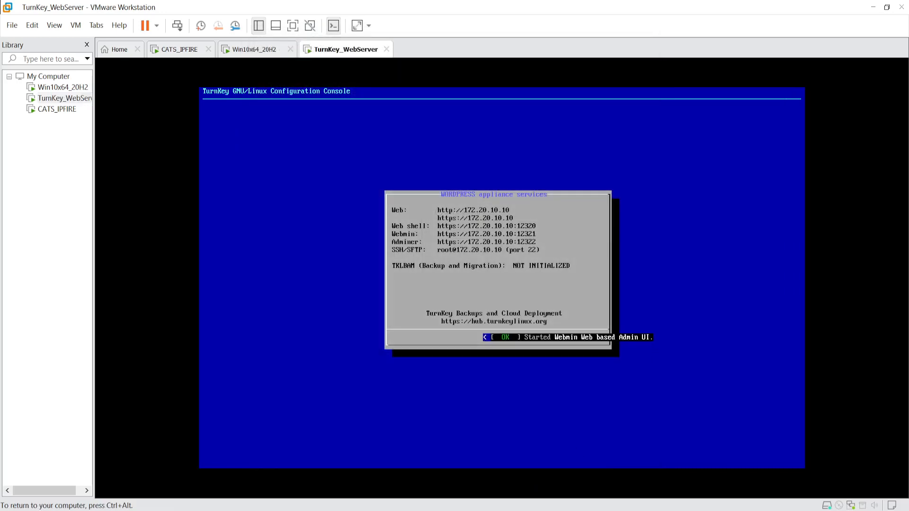
pyautogui.press('Return')
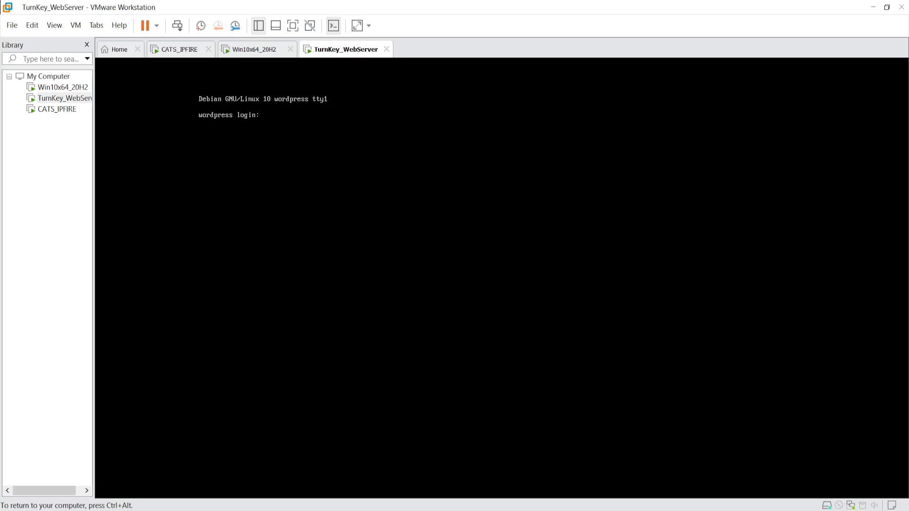
pyautogui.write('root')
pyautogui.press('Return')
pyautogui.press('Return')
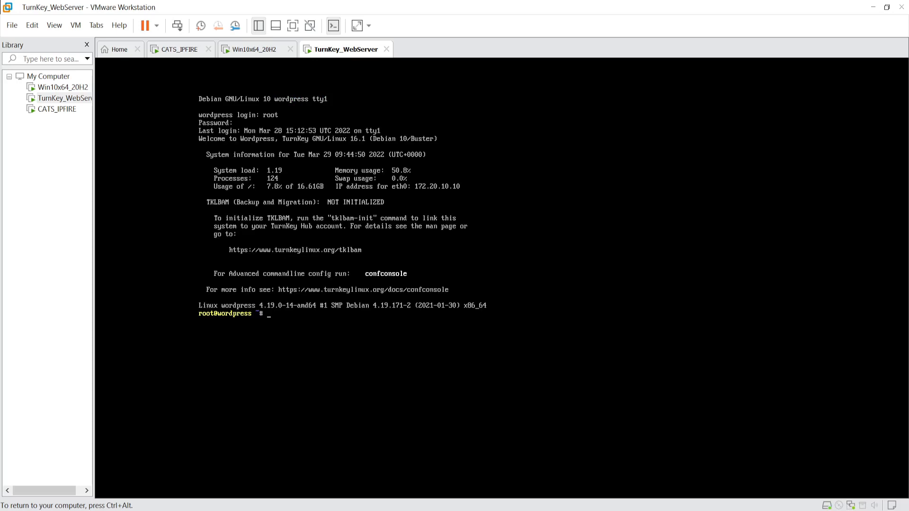
pyautogui.write('setup')
pyautogui.press('Return')
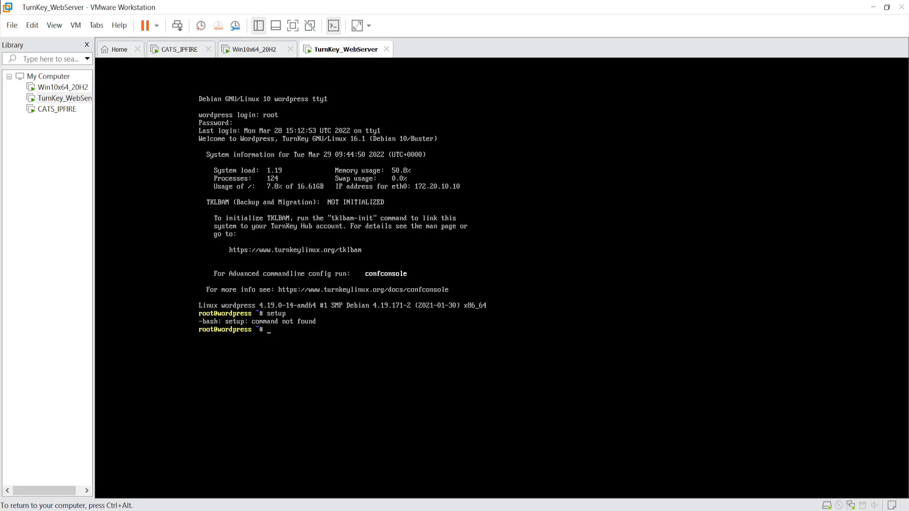
pyautogui.hotkey('ctrl', 'alt')
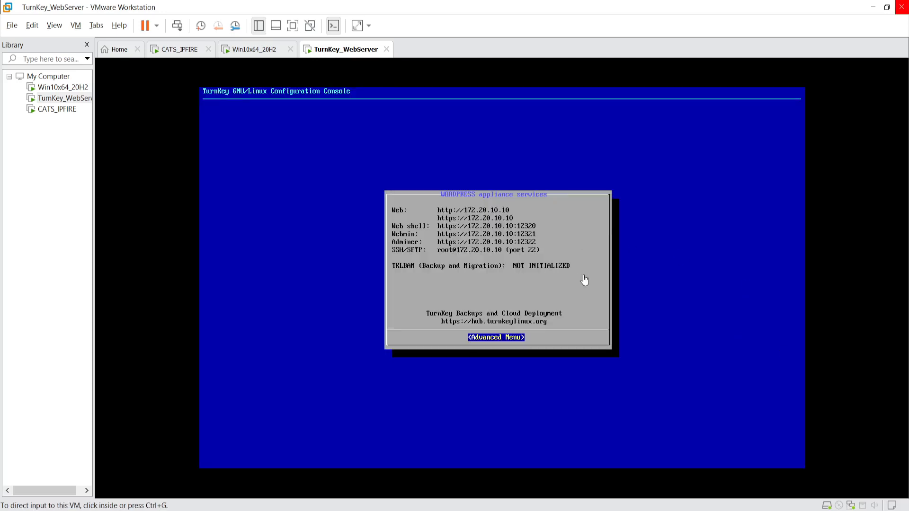
pyautogui.click(584, 280)
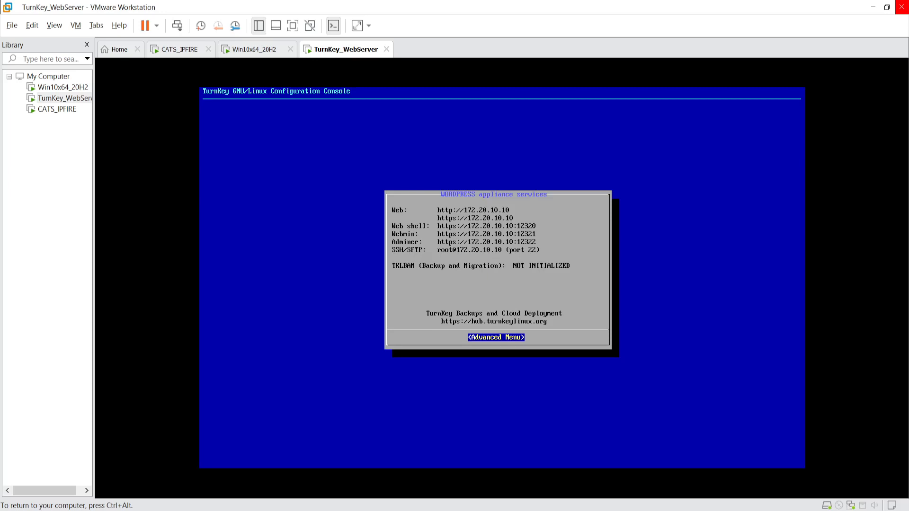
# - Erase the 172.20.10.10 address under Advanced Menu > Networking > StaticIP, then switch to Win10x64_20H2
pyautogui.press('Return')
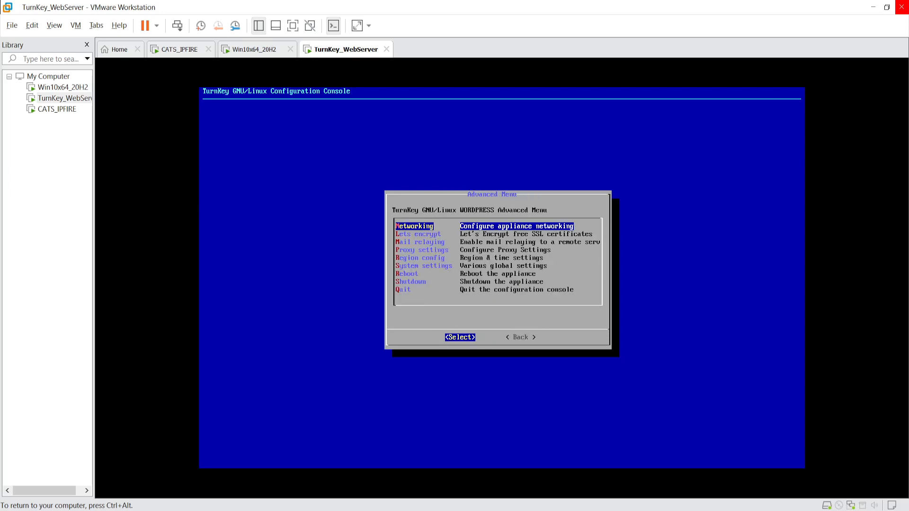
pyautogui.press('Return')
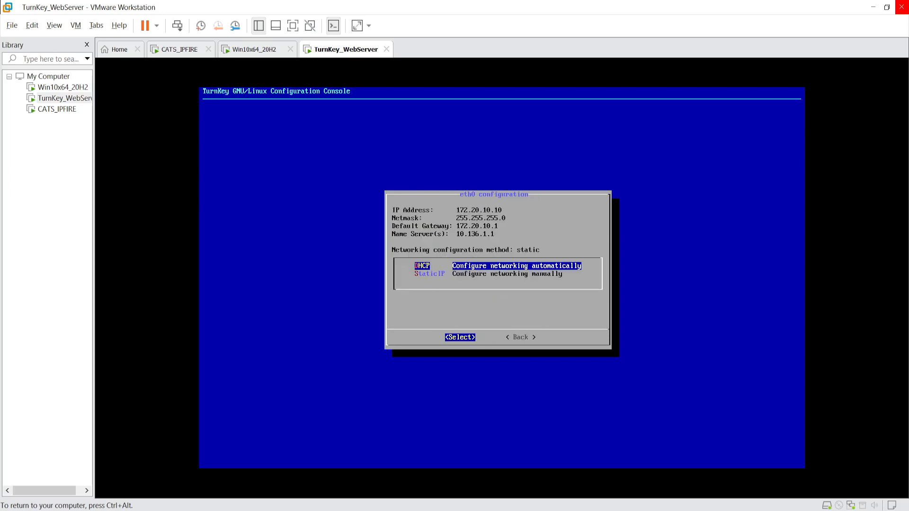
pyautogui.press('Down')
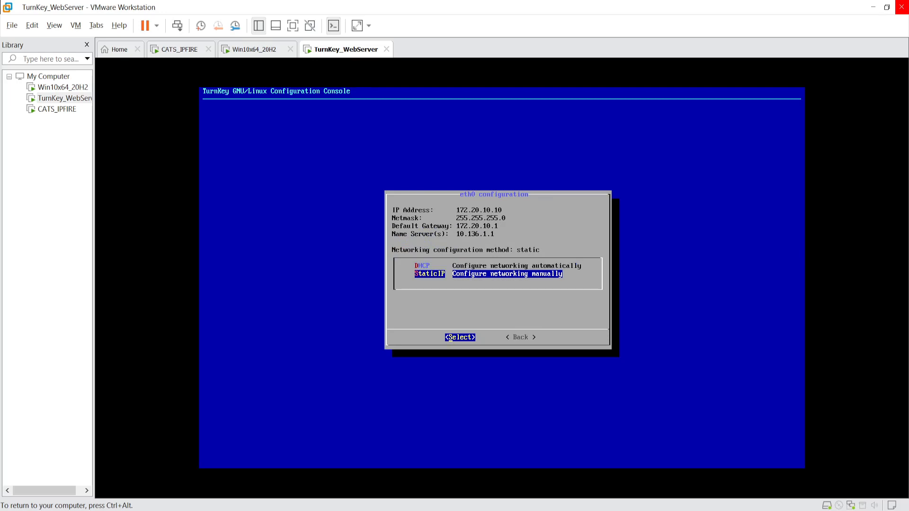
pyautogui.press('Return')
pyautogui.press('Delete')
pyautogui.press('Delete')
pyautogui.press('Delete')
pyautogui.press('Delete')
pyautogui.press('Delete')
pyautogui.press('Delete')
pyautogui.press('Delete')
pyautogui.press('Delete')
pyautogui.press('Delete')
pyautogui.press('Delete')
pyautogui.press('Delete')
pyautogui.press('Delete')
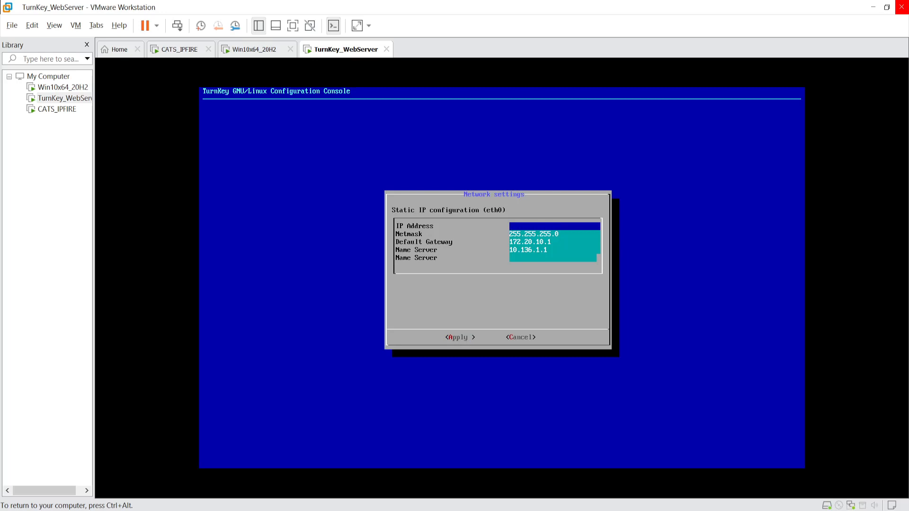
pyautogui.hotkey('ctrl', 'alt')
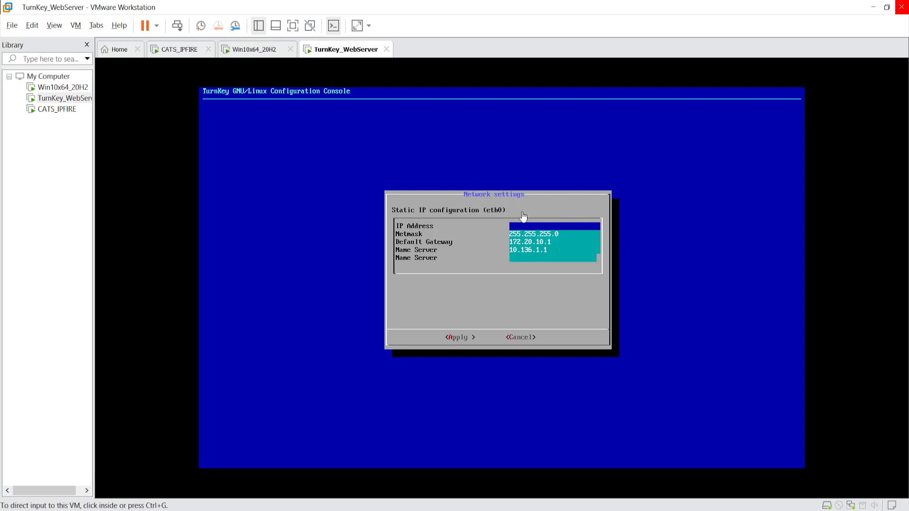
pyautogui.click(56, 87)
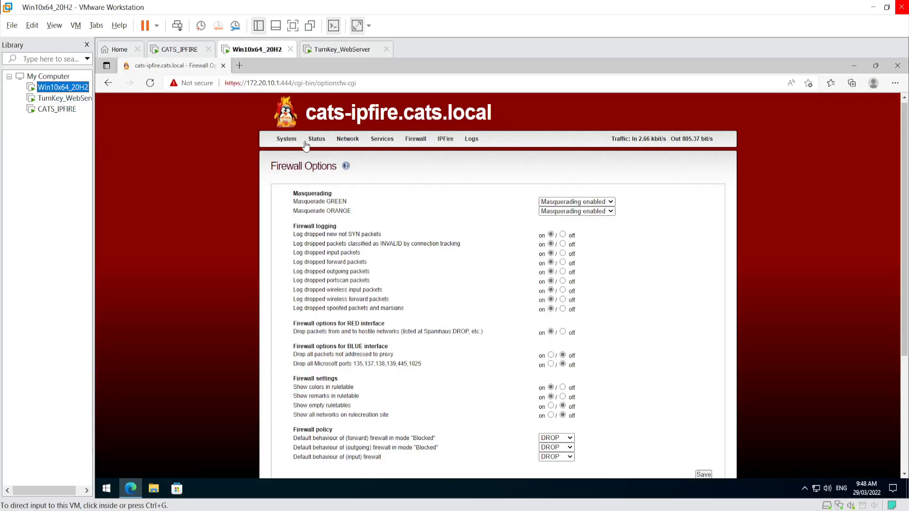
# - Read the DMZ address 10.10.10.1/24 on IPFire's home page, then return to the TurnKey_WebServer console
pyautogui.click(283, 142)
pyautogui.click(292, 155)
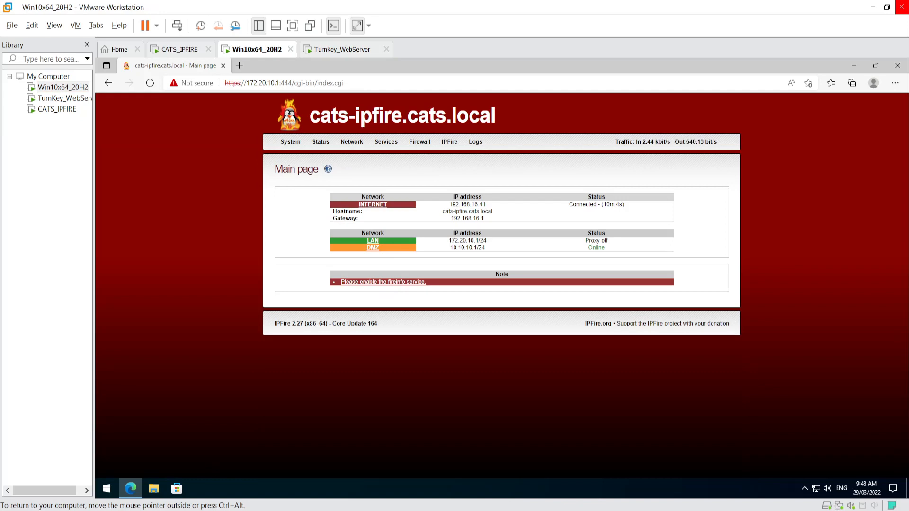
pyautogui.moveTo(474, 248); pyautogui.dragTo(478, 248)
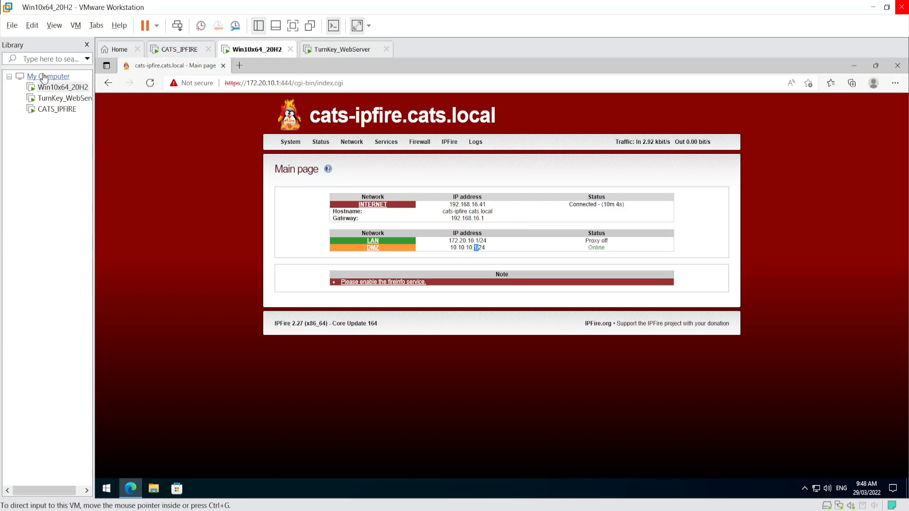
pyautogui.click(49, 101)
pyautogui.click(462, 268)
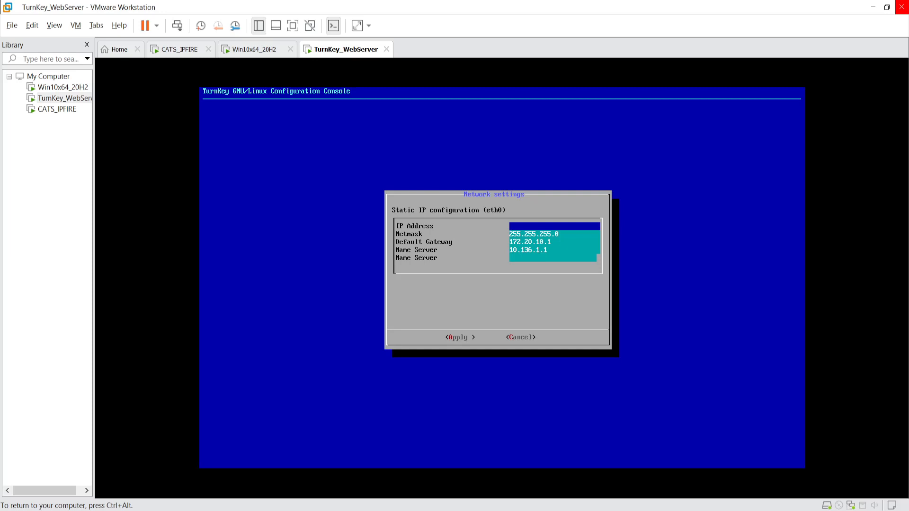
# - Apply eth0 static IP 10.10.10.10 with default gateway 10.10.10.1
pyautogui.write('10.10.10.10')
pyautogui.press('Down')
pyautogui.press('Down')
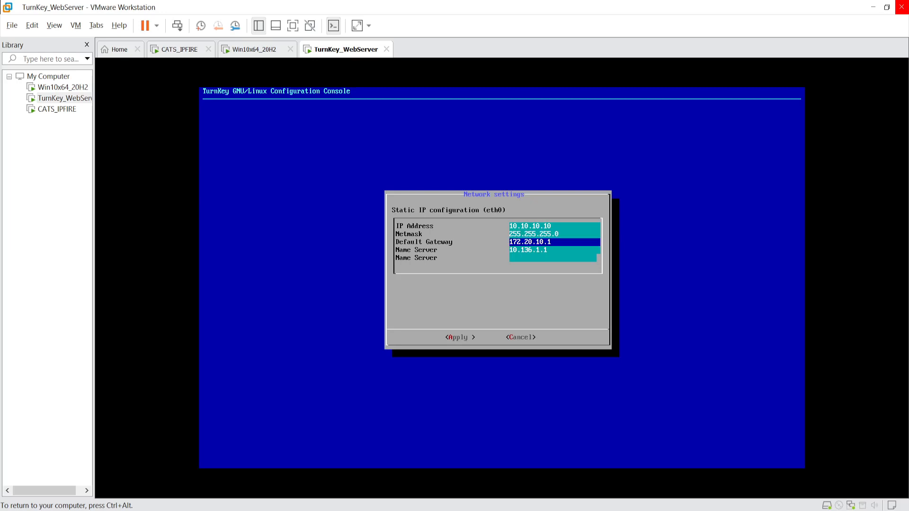
pyautogui.press('BackSpace')
pyautogui.press('BackSpace')
pyautogui.press('BackSpace')
pyautogui.press('BackSpace')
pyautogui.press('BackSpace')
pyautogui.press('BackSpace')
pyautogui.press('BackSpace')
pyautogui.press('BackSpace')
pyautogui.press('BackSpace')
pyautogui.press('BackSpace')
pyautogui.press('BackSpace')
pyautogui.write('10.10.10.1')
pyautogui.press('Down')
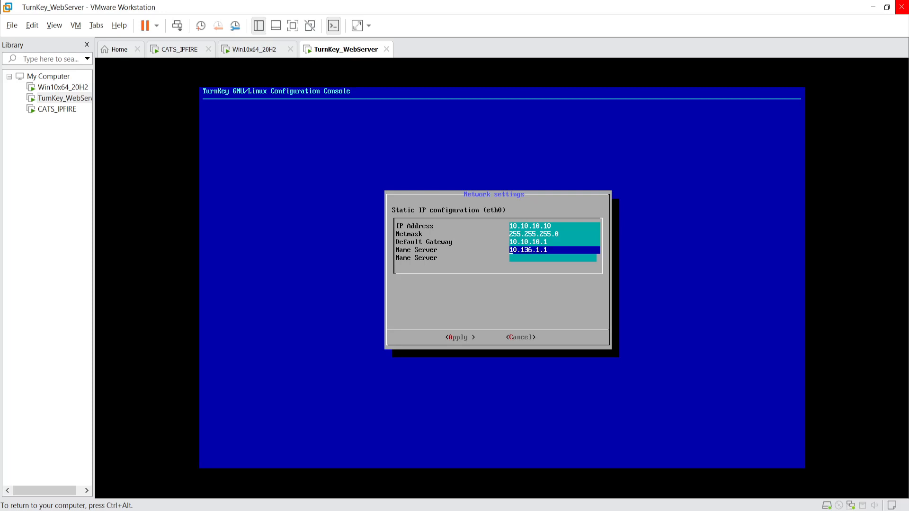
pyautogui.press('Tab')
pyautogui.press('Return')
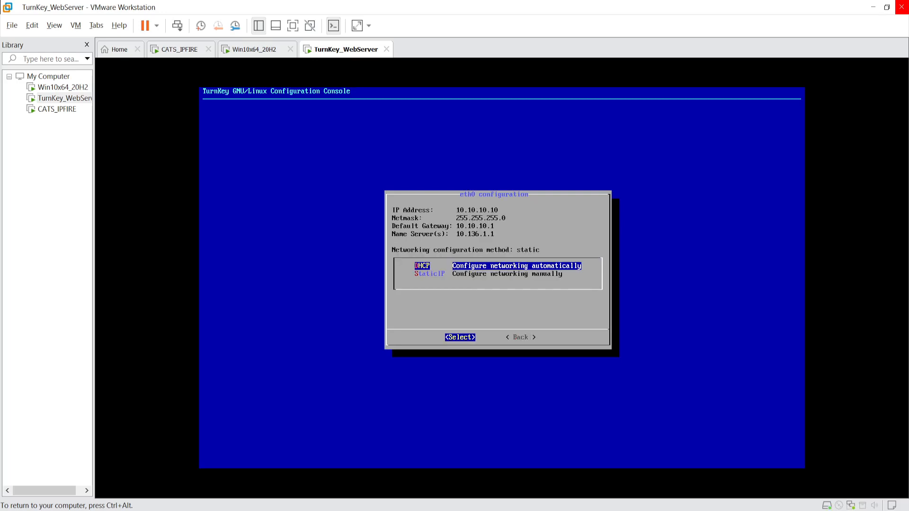
# - Back out to the WordPress appliance services overview and release the VM
pyautogui.press('Tab')
pyautogui.press('Return')
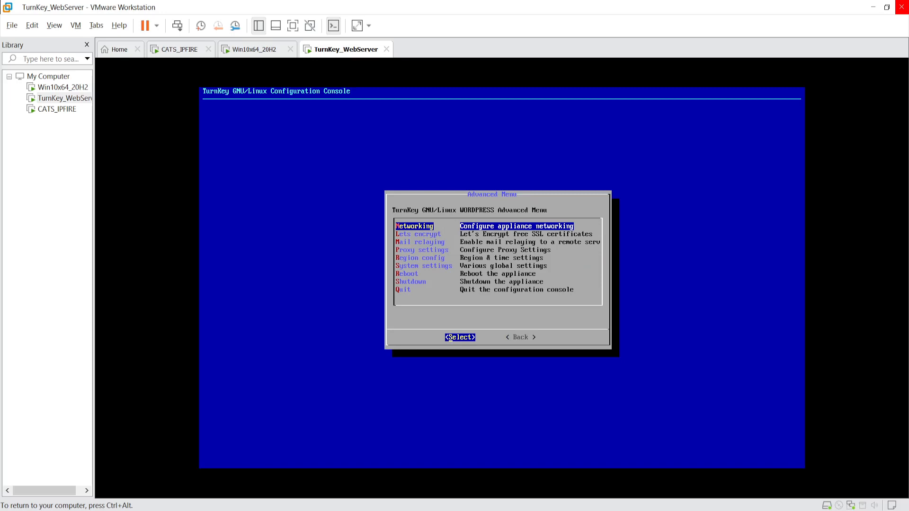
pyautogui.press('Tab')
pyautogui.press('Return')
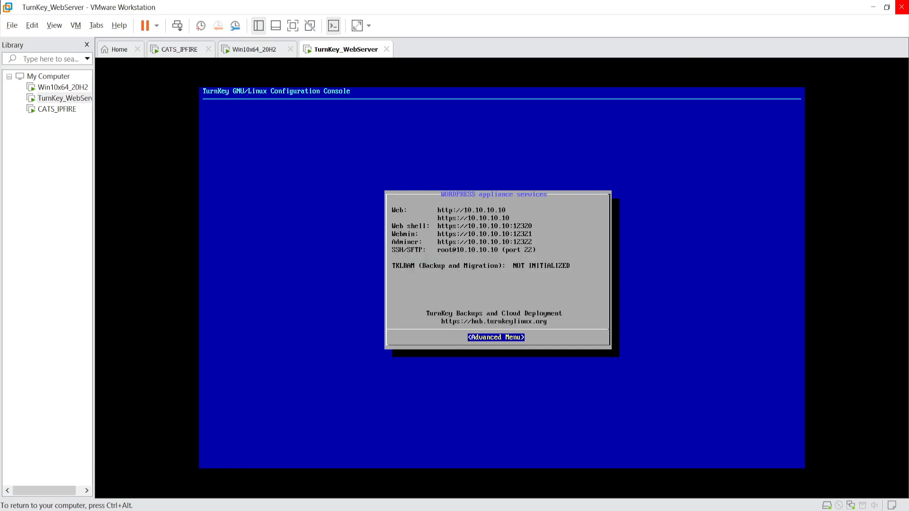
pyautogui.hotkey('ctrl', 'alt')
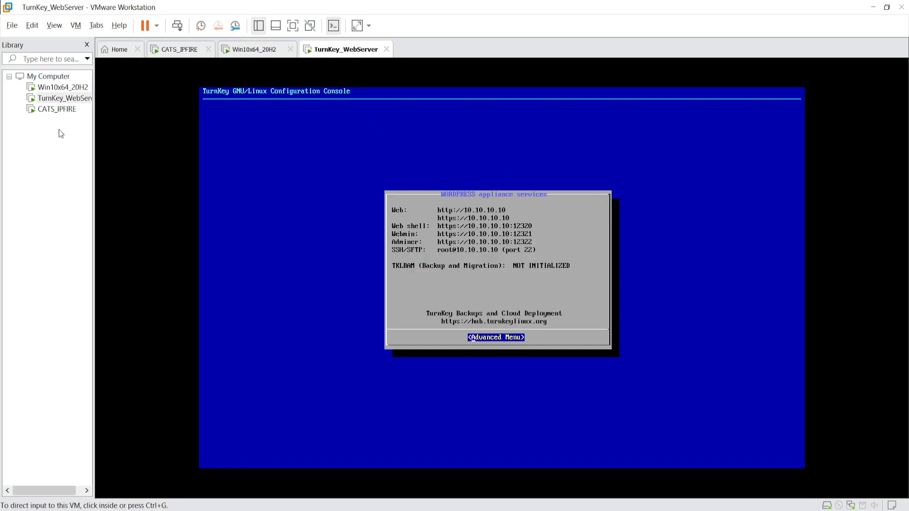
# - Load 10.10.10.10 in a new Edge tab on Win10x64_20H2, then return to the IPFire main page tab
pyautogui.click(63, 87)
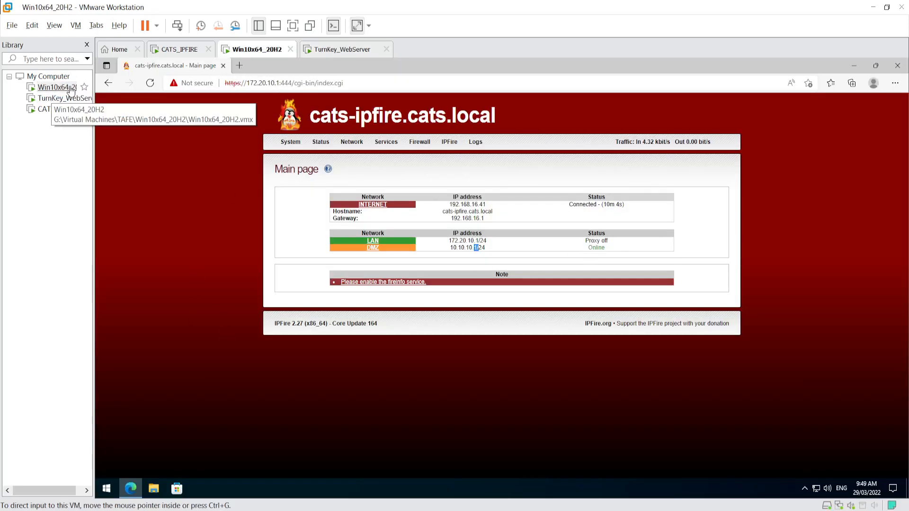
pyautogui.click(240, 65)
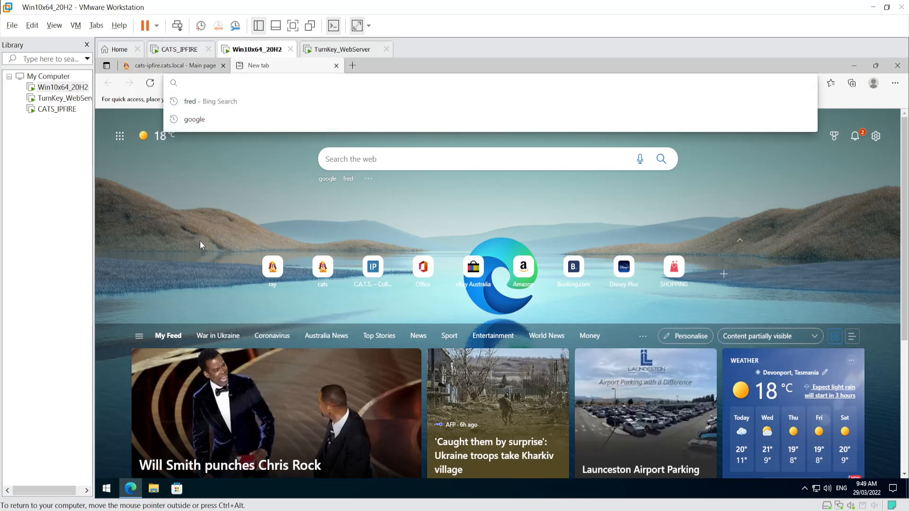
pyautogui.write('10.10.10.1')
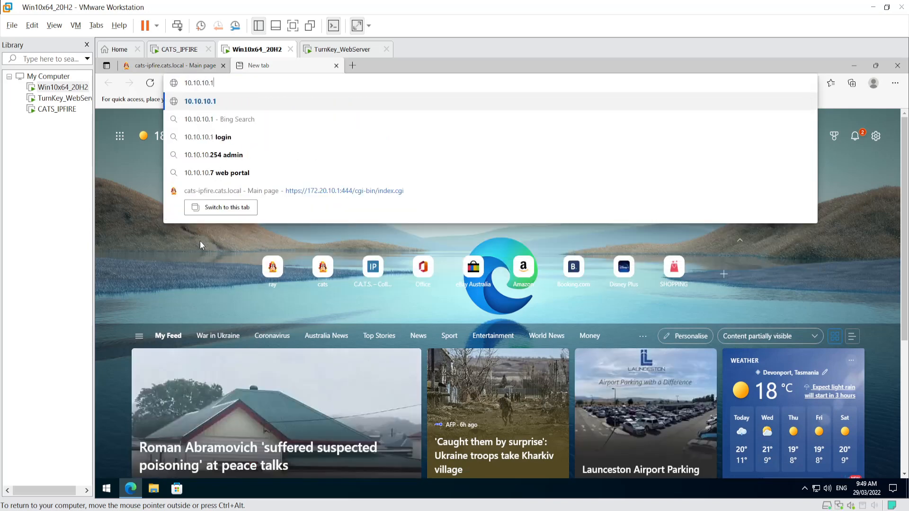
pyautogui.press('BackSpace')
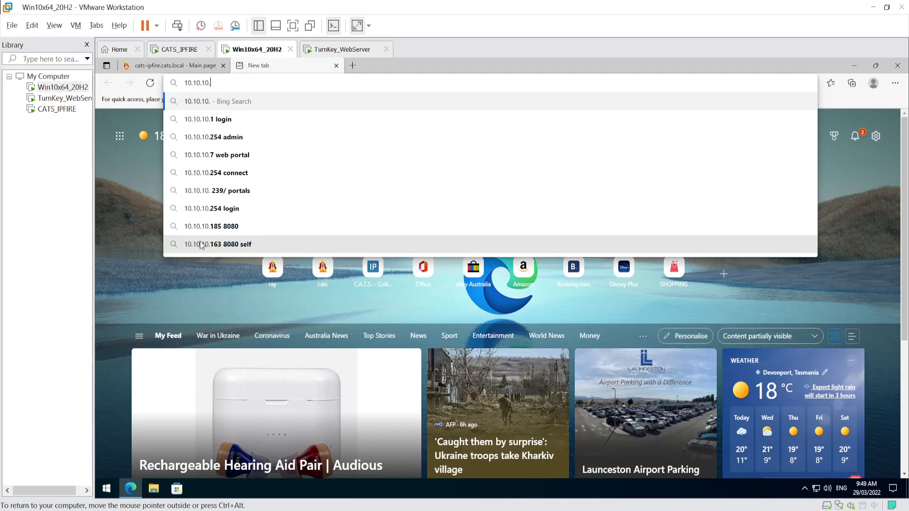
pyautogui.write('10')
pyautogui.press('Return')
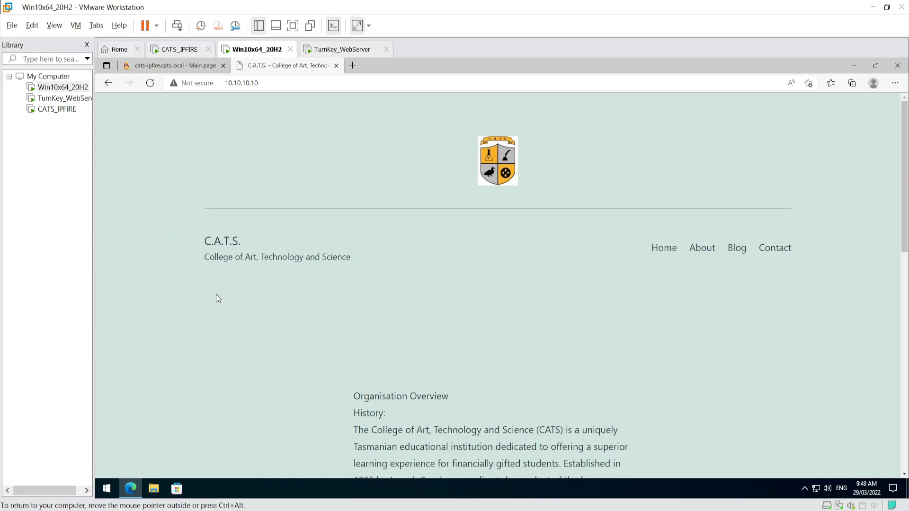
pyautogui.click(157, 67)
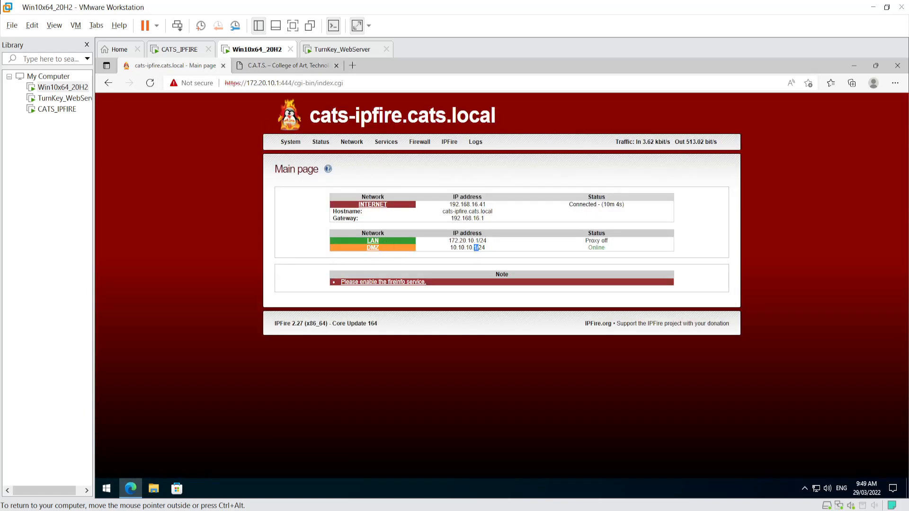
# - Highlight the LAN 172.20.10.1/24 and DMZ addresses, then go to Firewall > Firewall Rules
pyautogui.moveTo(448, 241); pyautogui.dragTo(493, 241)
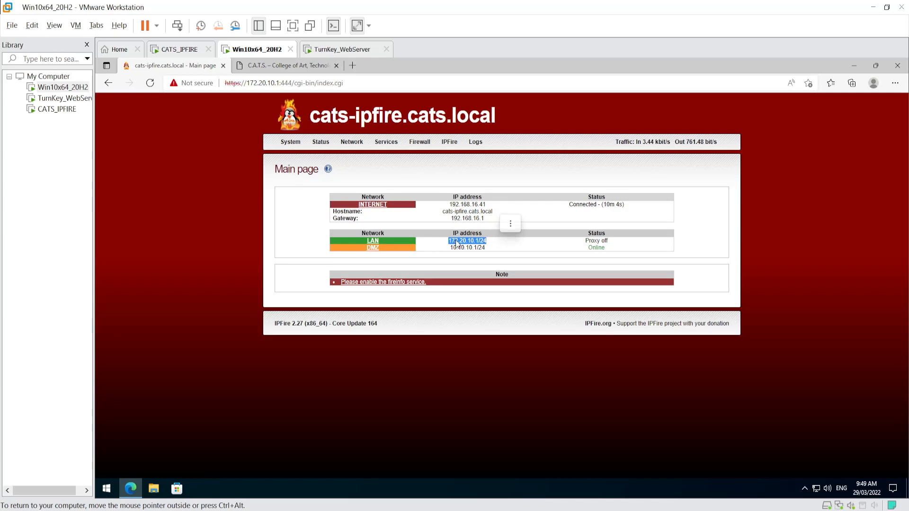
pyautogui.moveTo(450, 248); pyautogui.dragTo(514, 252)
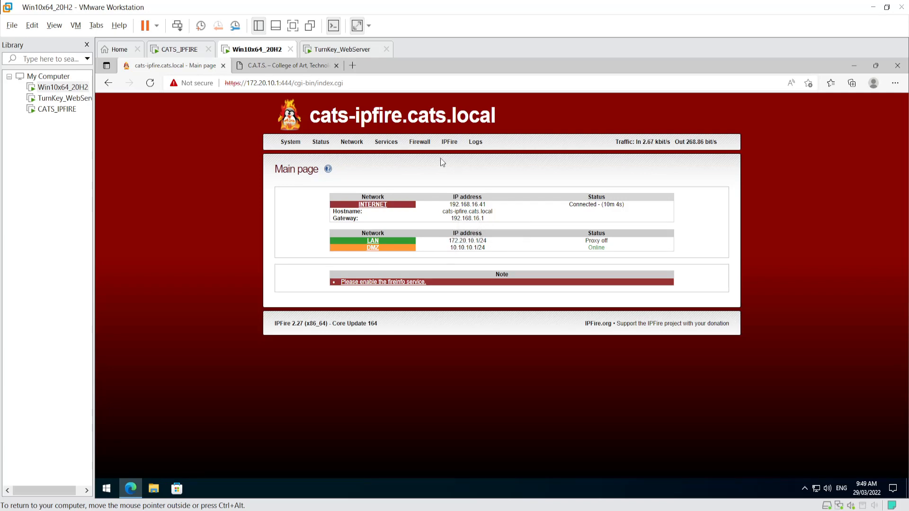
pyautogui.click(426, 156)
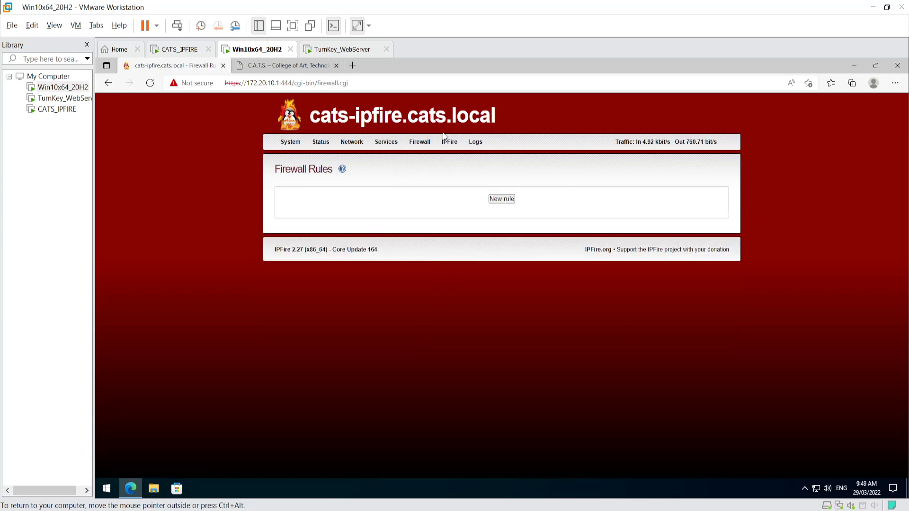
# - Go to Firewall Options and read the FORWARD default behaviour description about local networks
pyautogui.moveTo(421, 142)
pyautogui.click(422, 192)
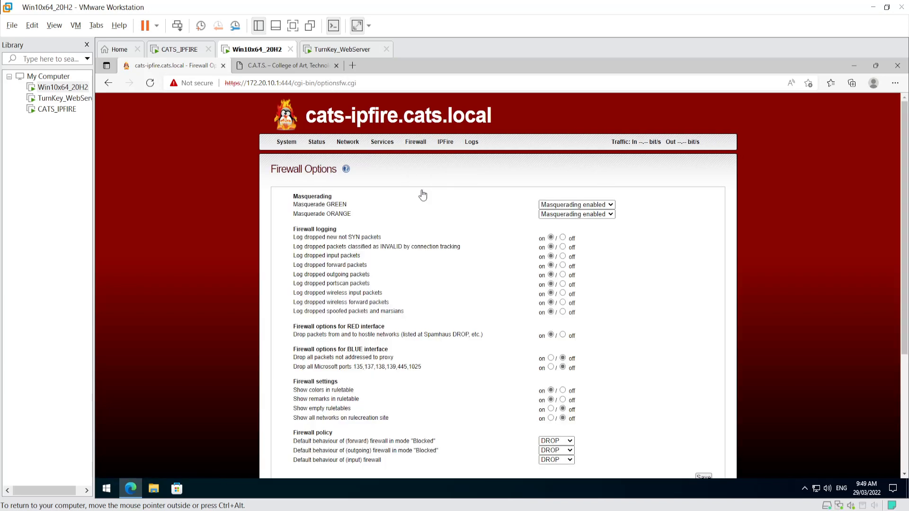
pyautogui.scroll(-5, 444, 301)
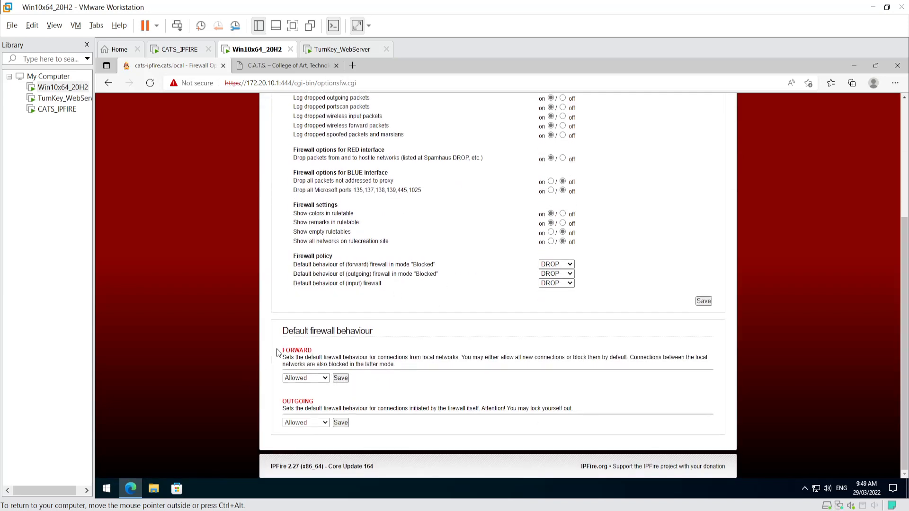
pyautogui.moveTo(282, 331); pyautogui.dragTo(377, 328)
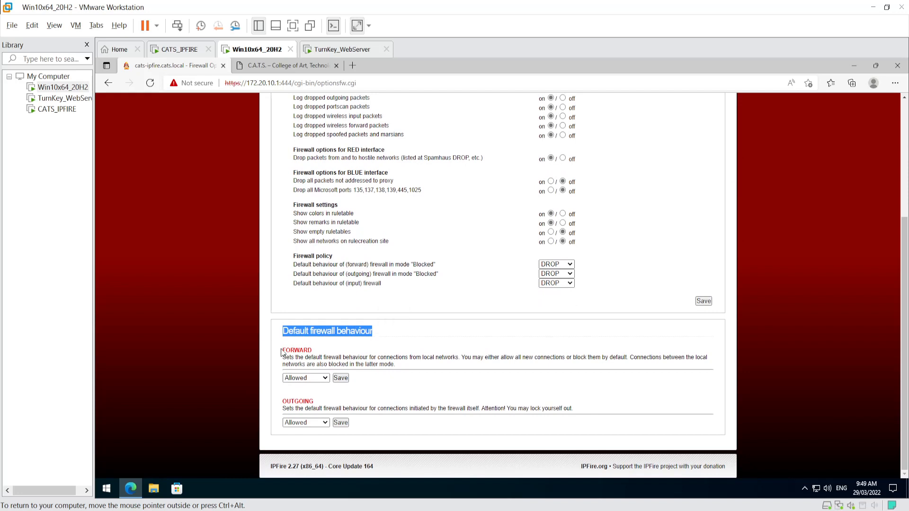
pyautogui.moveTo(290, 351); pyautogui.dragTo(313, 351)
pyautogui.click(301, 365)
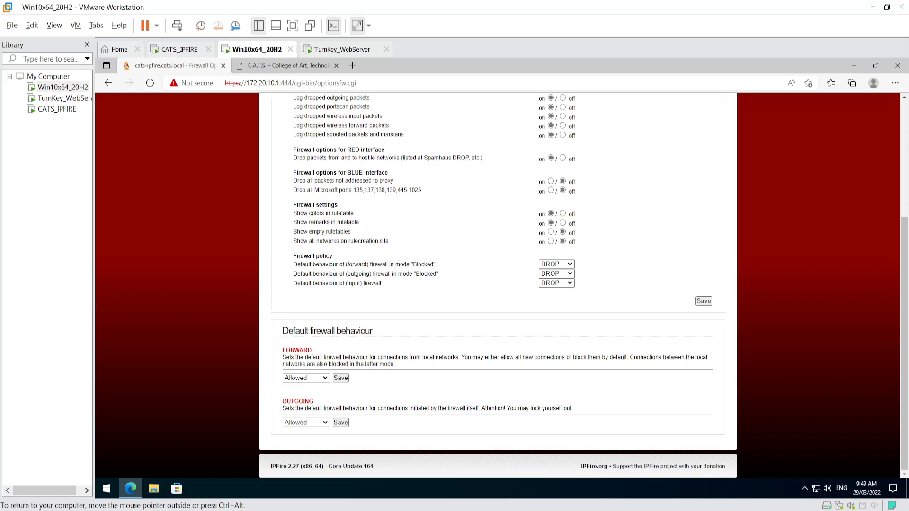
pyautogui.moveTo(422, 358); pyautogui.dragTo(467, 358)
pyautogui.click(552, 360)
pyautogui.moveTo(633, 358); pyautogui.dragTo(709, 365)
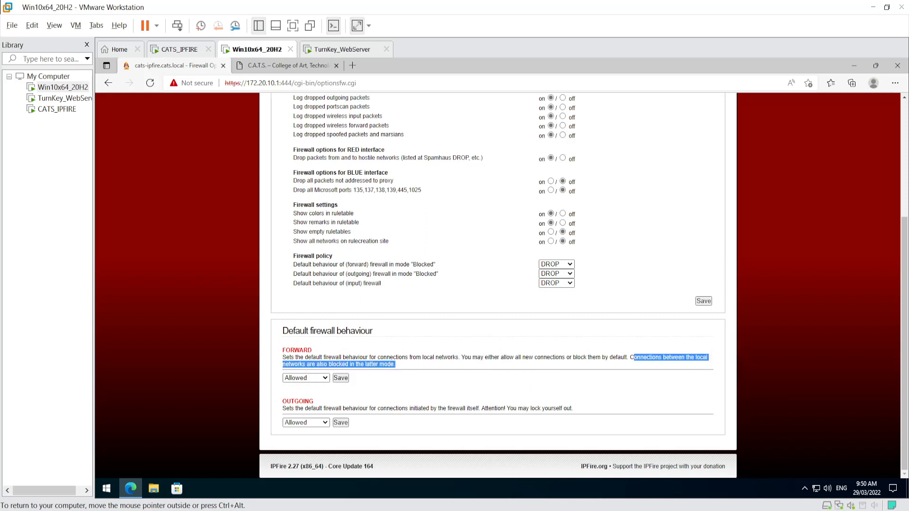
# - Check the 10.10.10.10 C.A.T.S. tab, then expand the FORWARD default behaviour dropdown
pyautogui.click(290, 66)
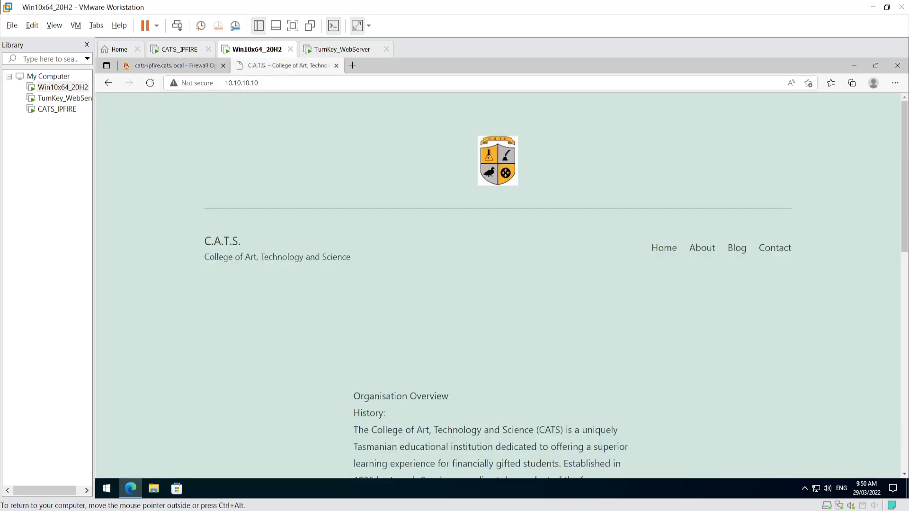
pyautogui.click(346, 84)
pyautogui.click(173, 69)
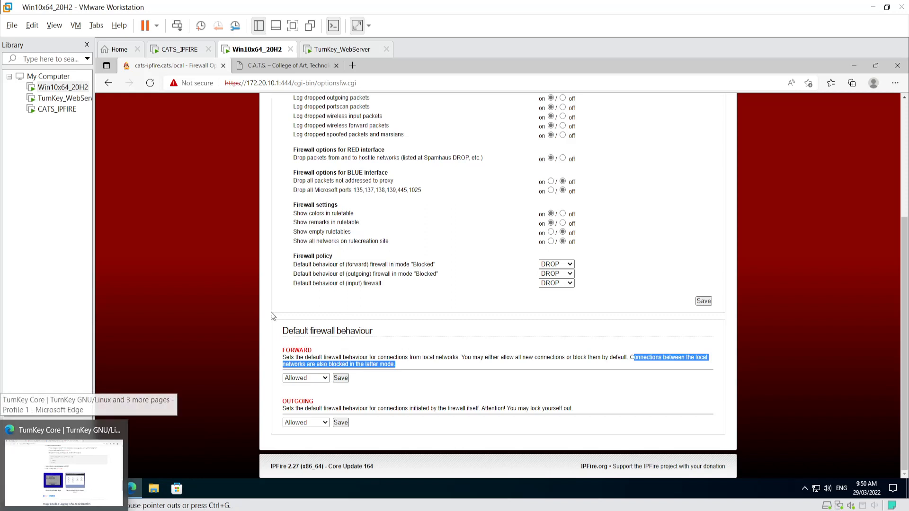
pyautogui.click(278, 66)
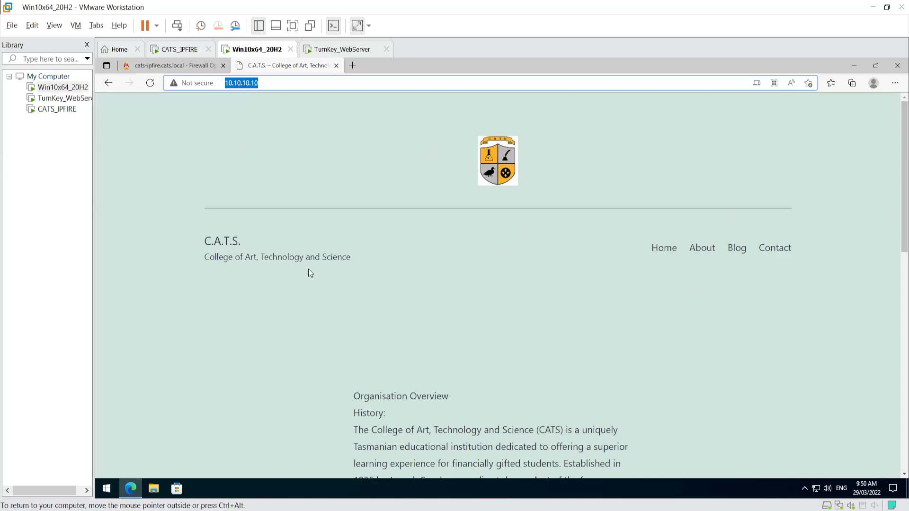
pyautogui.click(170, 65)
pyautogui.click(322, 377)
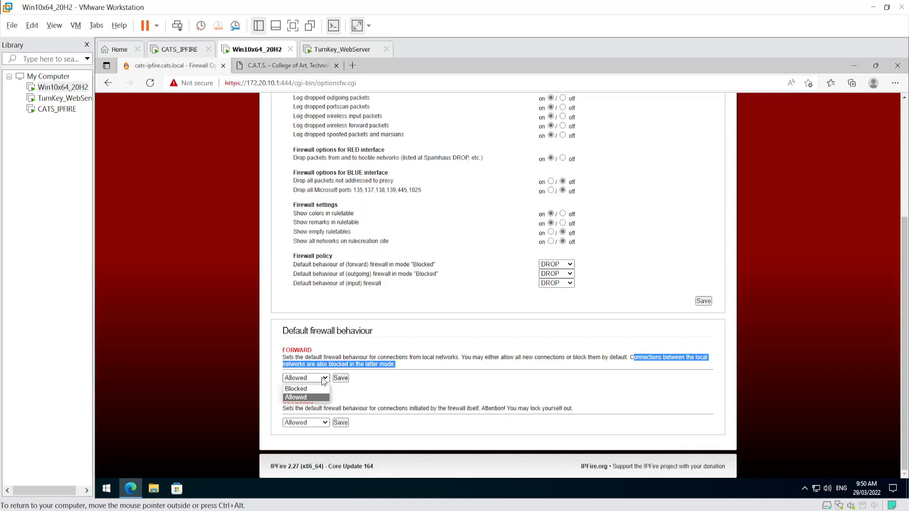
# - Save default FORWARD behaviour as Blocked and note the reboot-needed warning
pyautogui.click(305, 389)
pyautogui.click(339, 382)
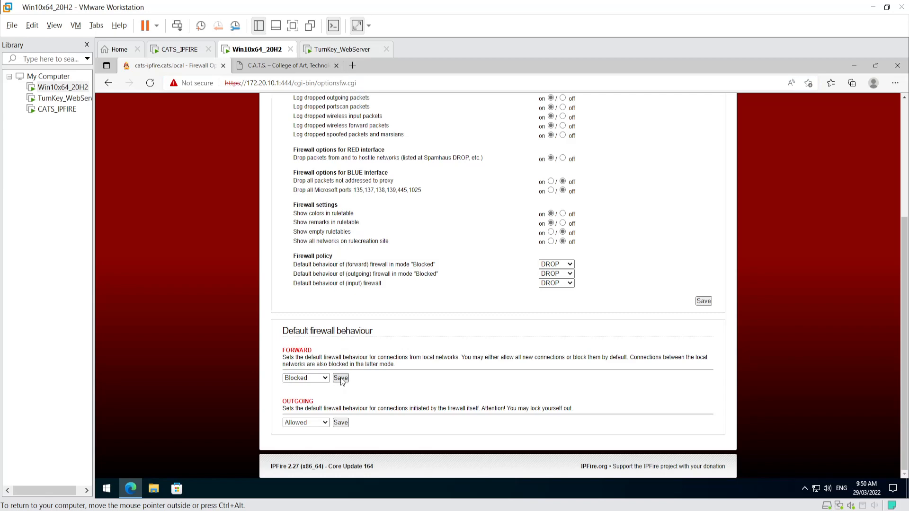
pyautogui.click(340, 377)
pyautogui.click(699, 302)
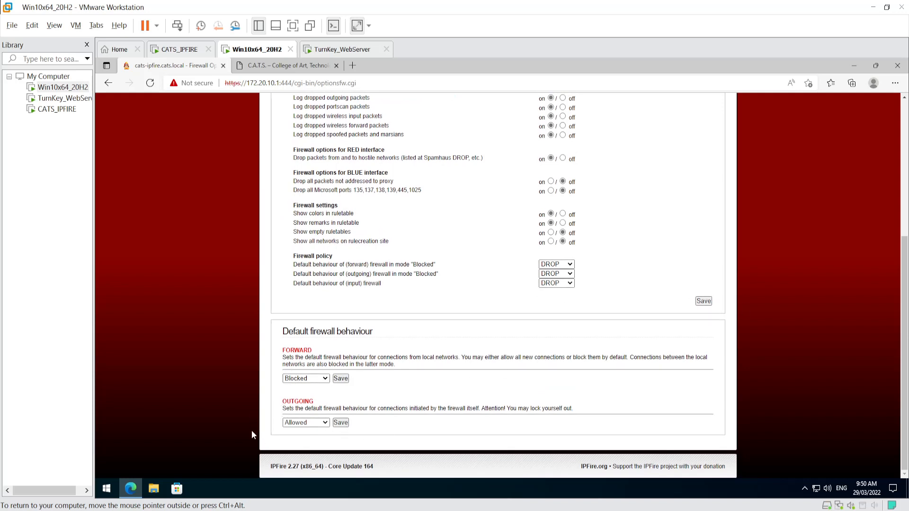
pyautogui.click(340, 422)
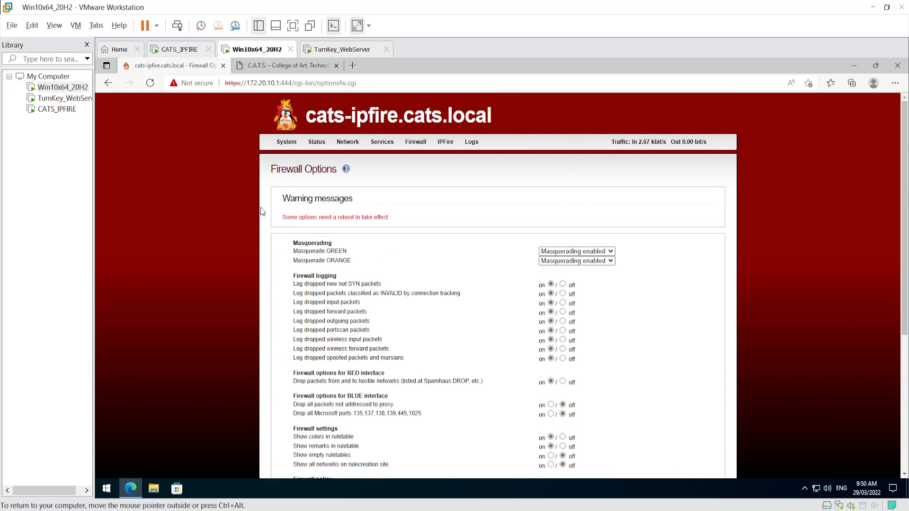
pyautogui.scroll(-5, 361, 387)
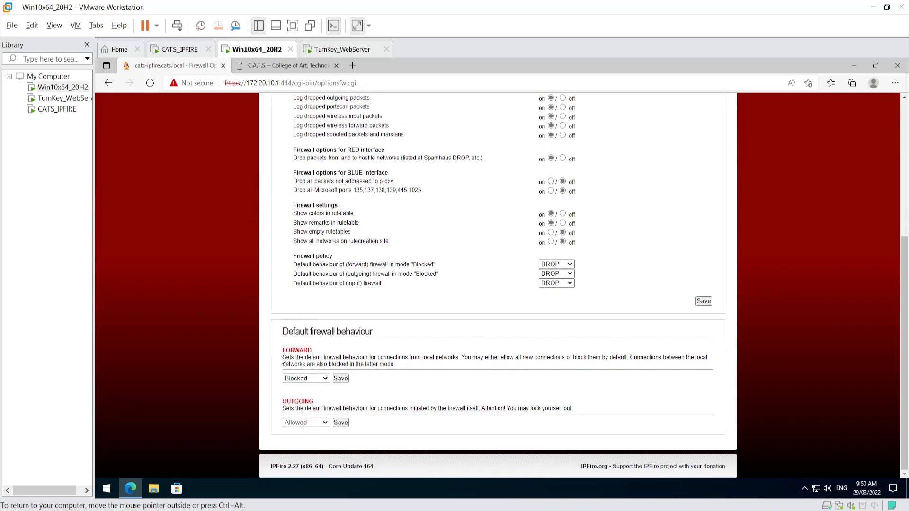
pyautogui.moveTo(284, 360); pyautogui.dragTo(533, 365)
pyautogui.scroll(5, 431, 312)
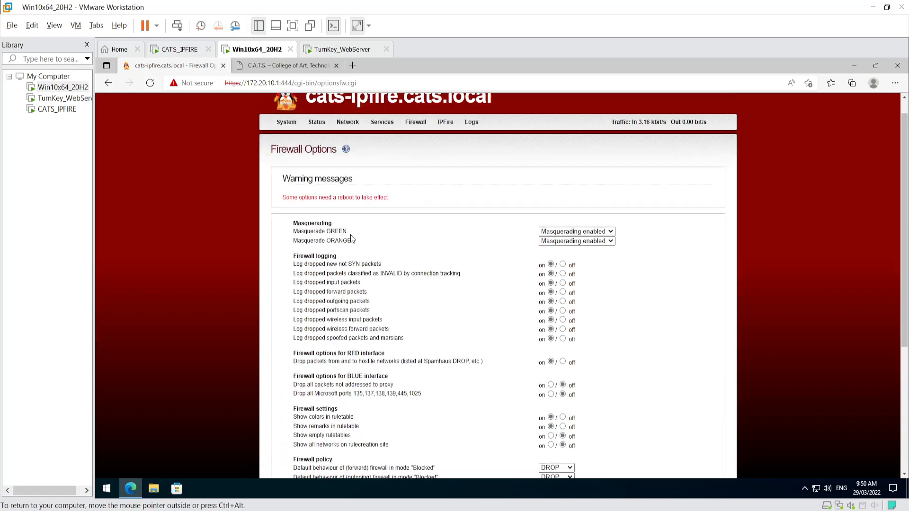
pyautogui.moveTo(283, 218); pyautogui.dragTo(402, 216)
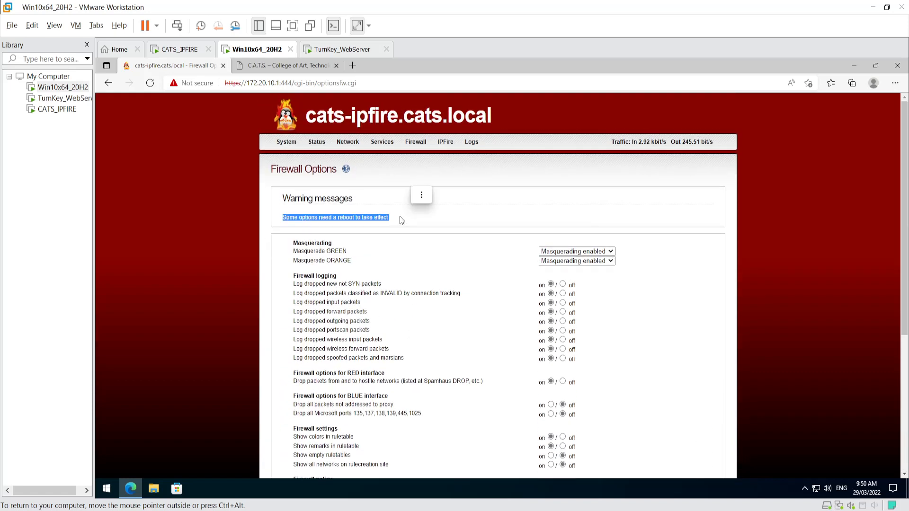
# - Reboot the IPFire firewall from the System shutdown page
pyautogui.click(285, 144)
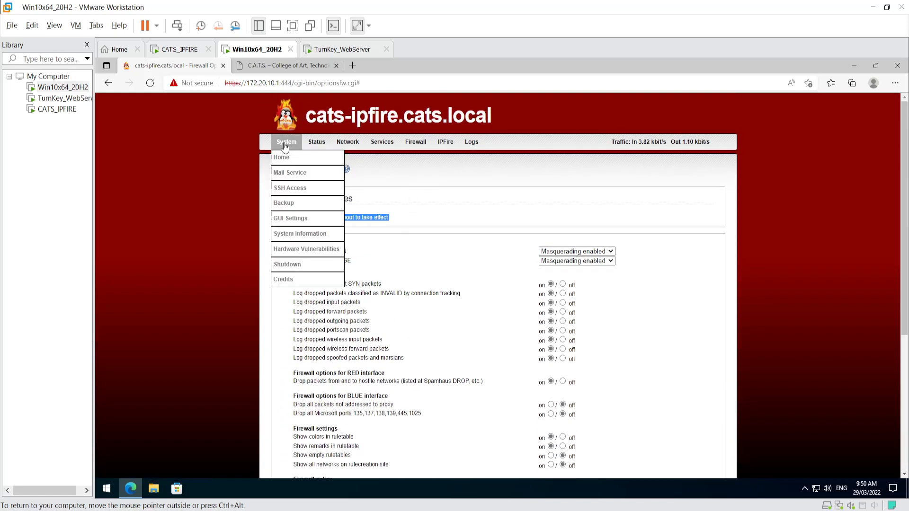
pyautogui.click(280, 157)
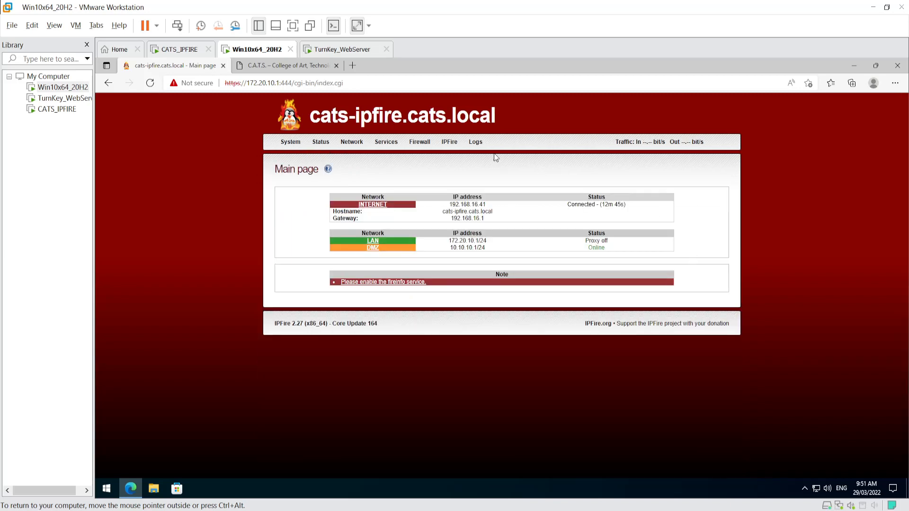
pyautogui.moveTo(289, 147)
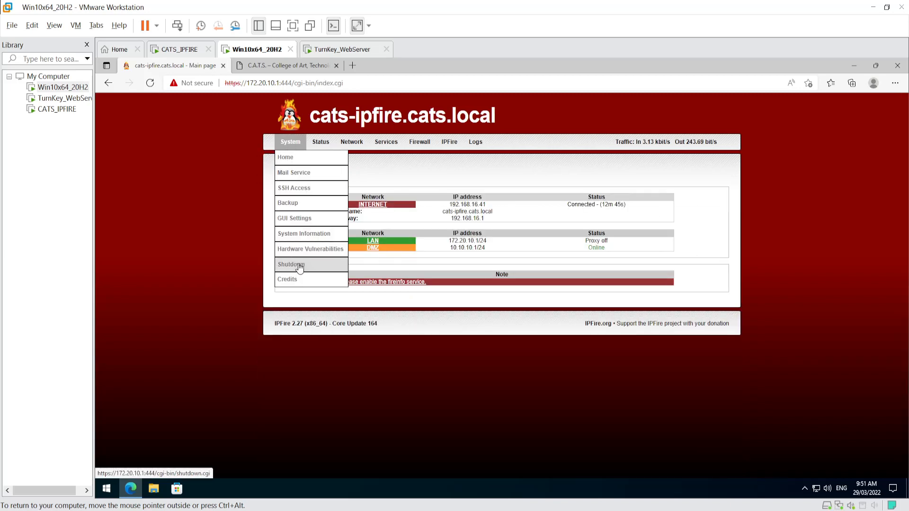
pyautogui.click(296, 264)
pyautogui.click(501, 202)
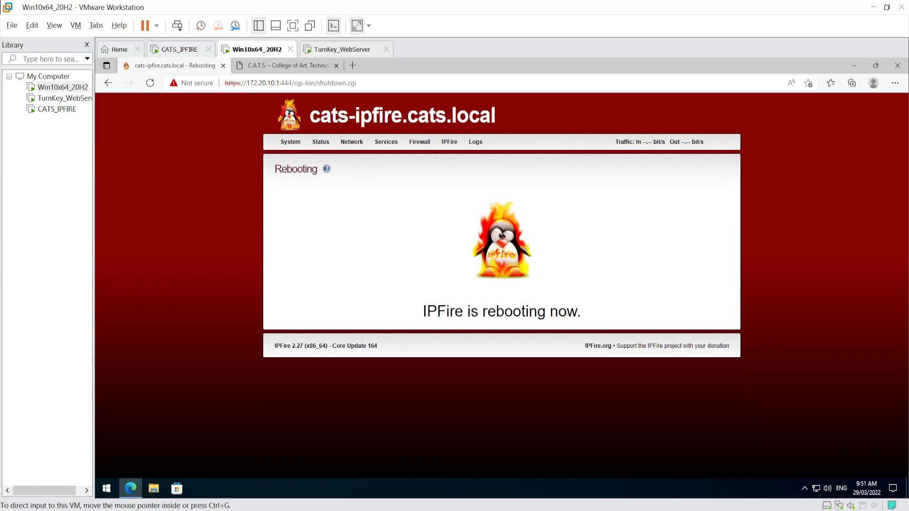
# - Check the CATS_IPFIRE console, then return focus to the Win10x64_20H2 VM
pyautogui.click(180, 50)
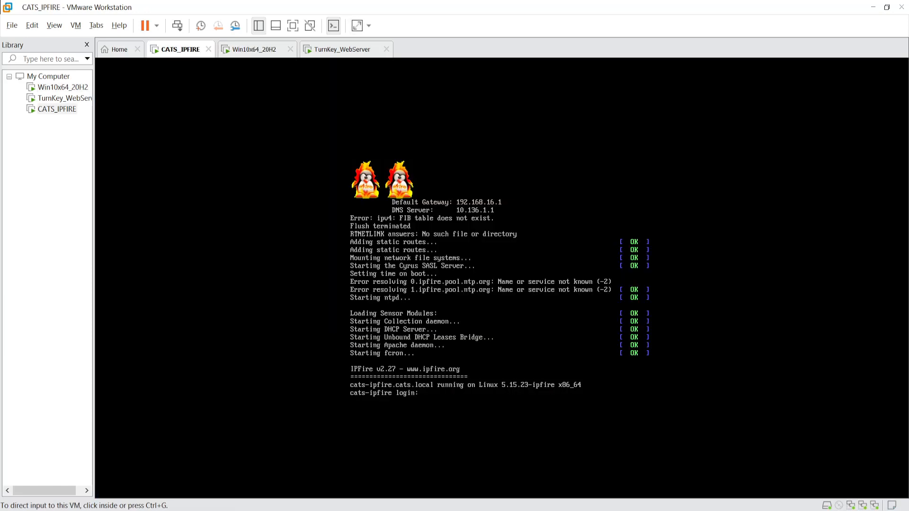
pyautogui.click(510, 325)
pyautogui.hotkey('ctrl', 'alt')
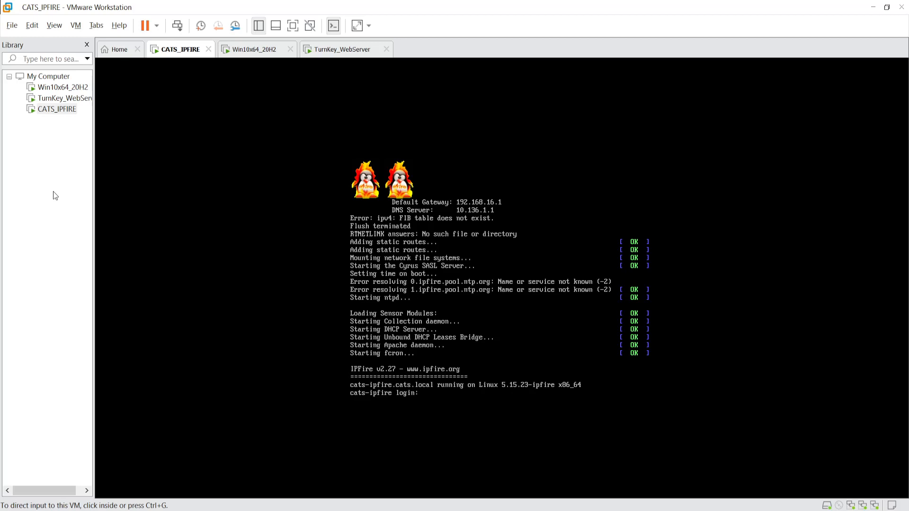
pyautogui.click(63, 87)
pyautogui.click(468, 320)
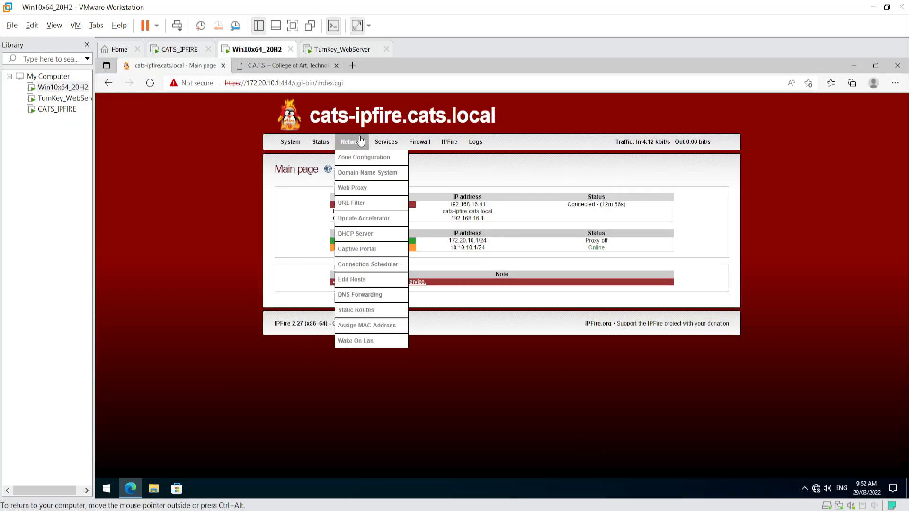
# - Re-save the FORWARD default behaviour as Blocked in Firewall Options
pyautogui.moveTo(420, 144)
pyautogui.click(419, 188)
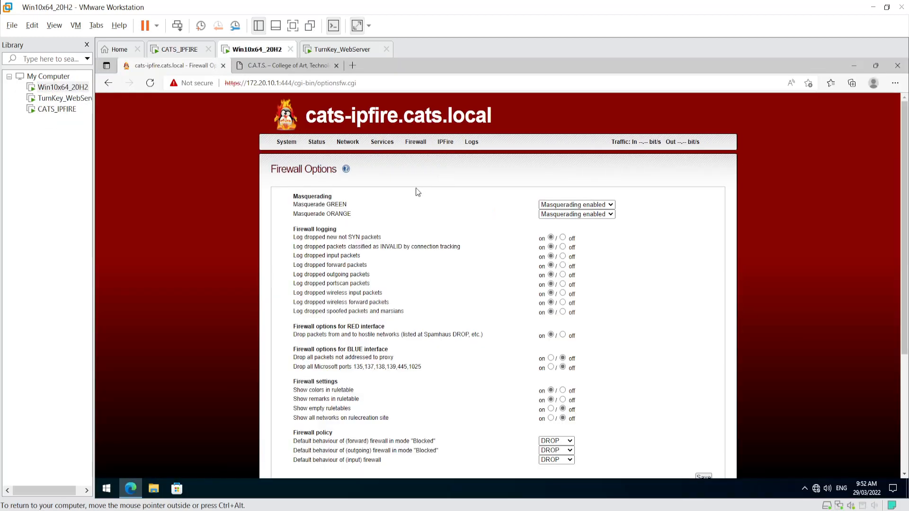
pyautogui.scroll(-5, 385, 423)
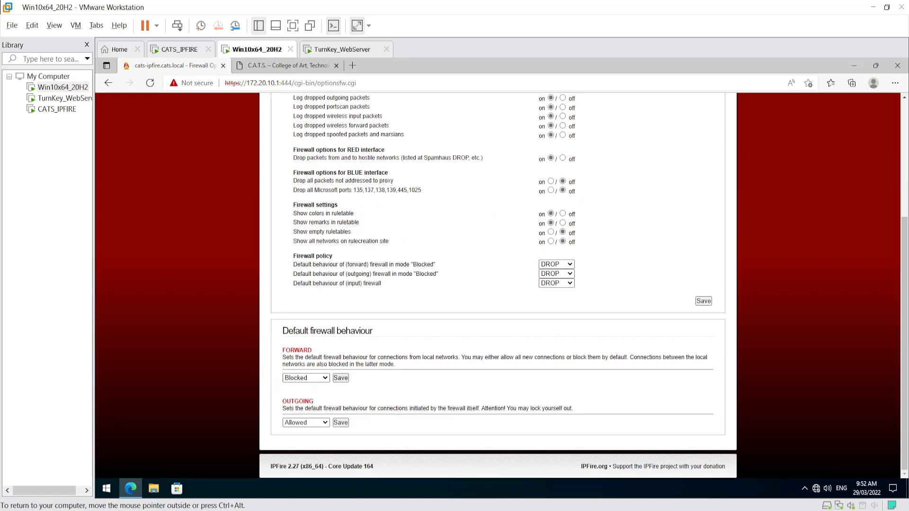
pyautogui.click(348, 377)
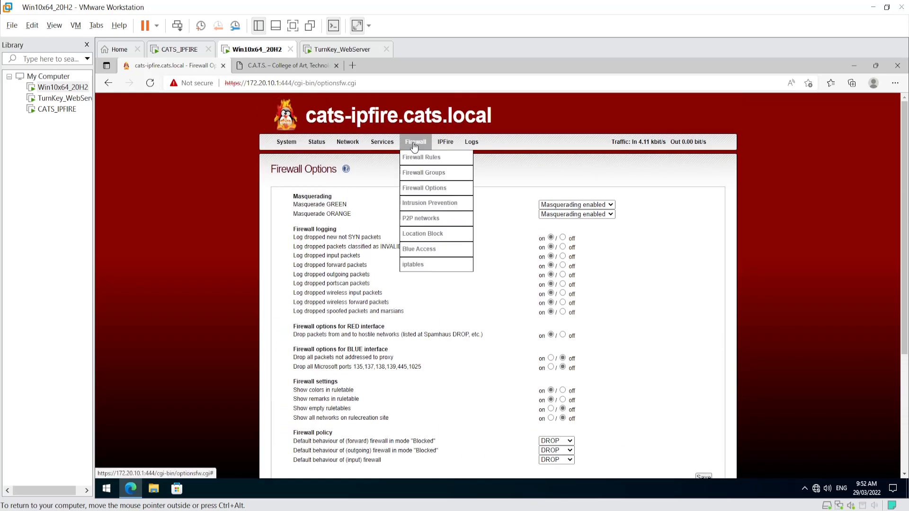
# - Open Firewall Rules, reload the C.A.T.S. website tab to test access, then close it
pyautogui.click(419, 158)
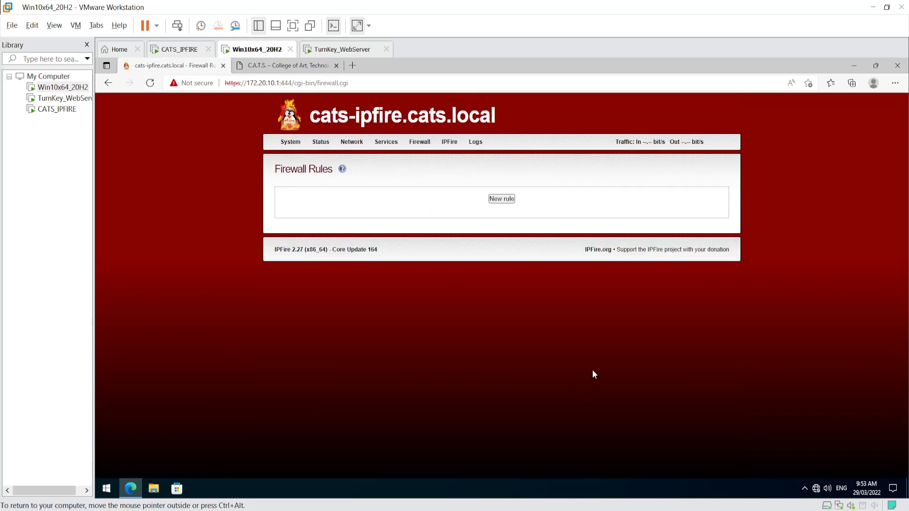
pyautogui.click(280, 66)
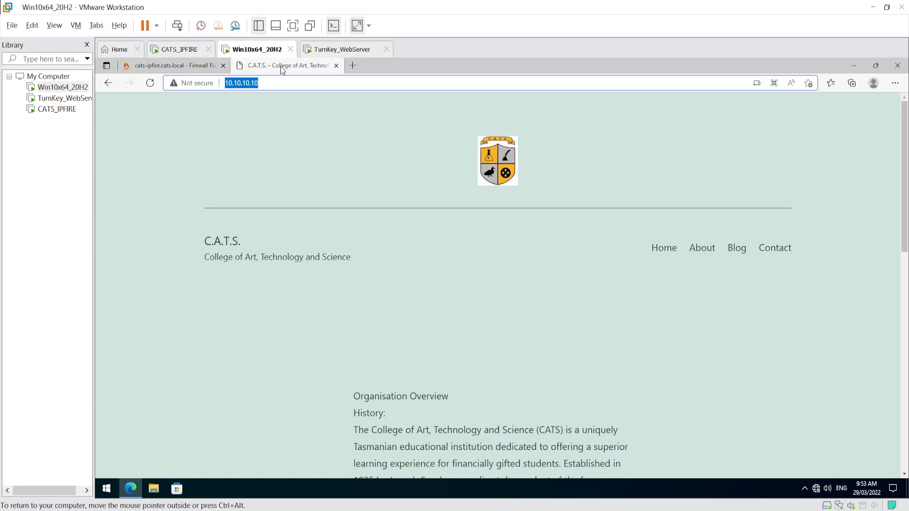
pyautogui.rightClick(280, 66)
pyautogui.click(305, 114)
pyautogui.click(336, 67)
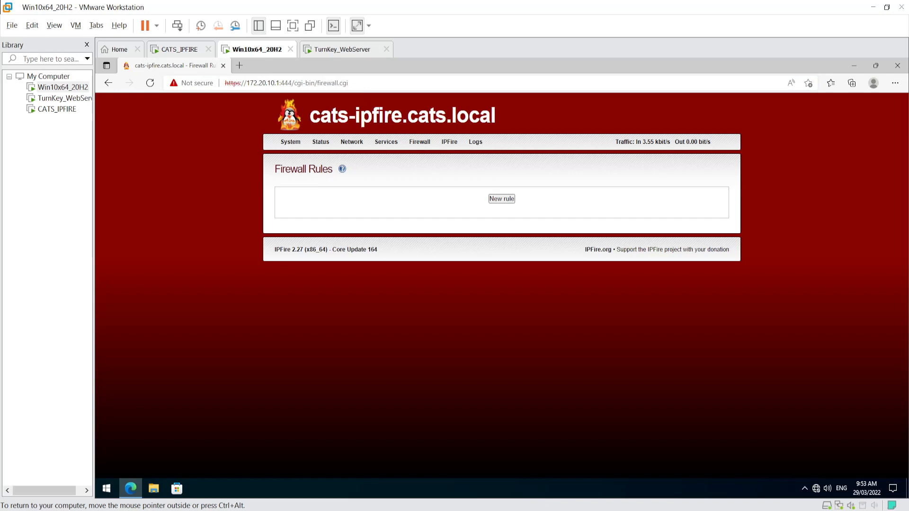
# - Try loading 10.10.10.10 in a new tab and confirm it no longer loads
pyautogui.click(239, 66)
pyautogui.write('10.1')
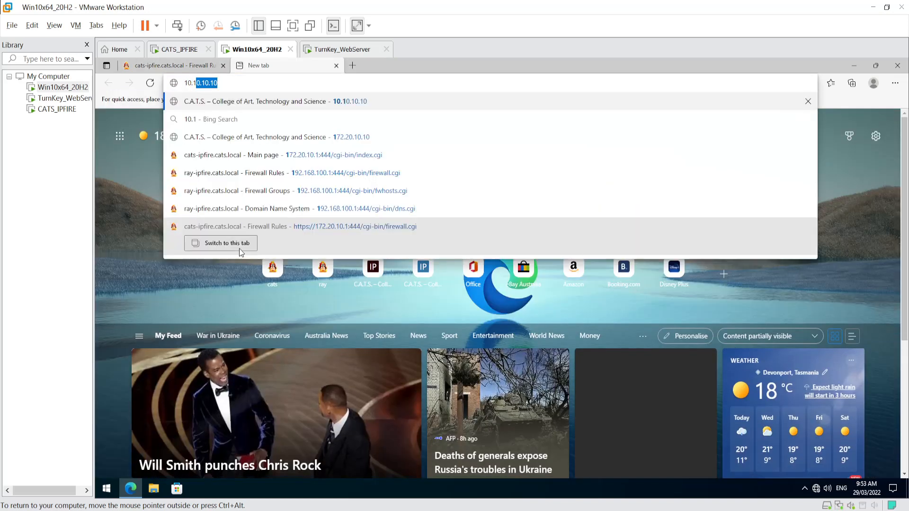
pyautogui.write('0.10.10')
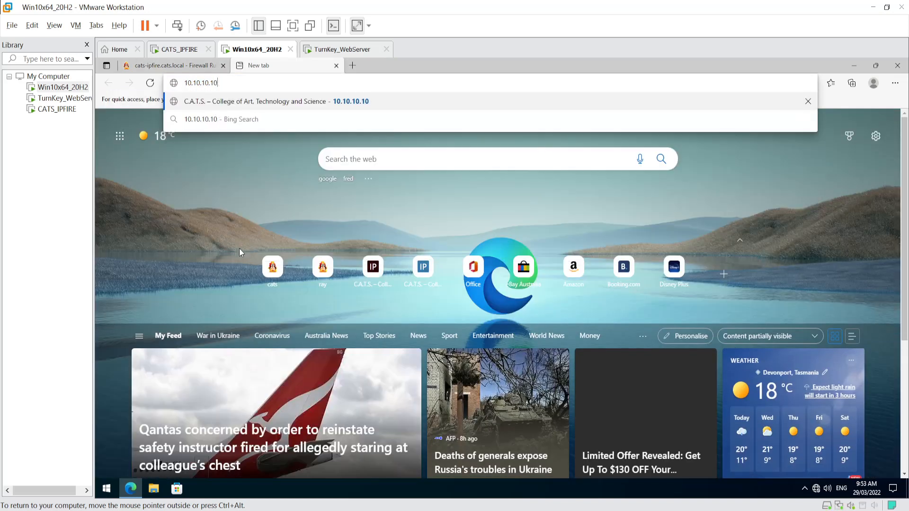
pyautogui.press('Return')
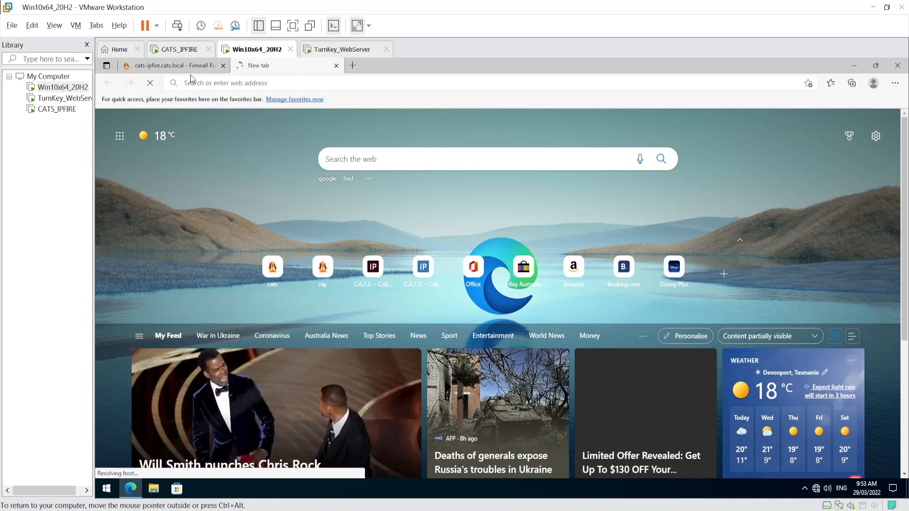
pyautogui.click(181, 67)
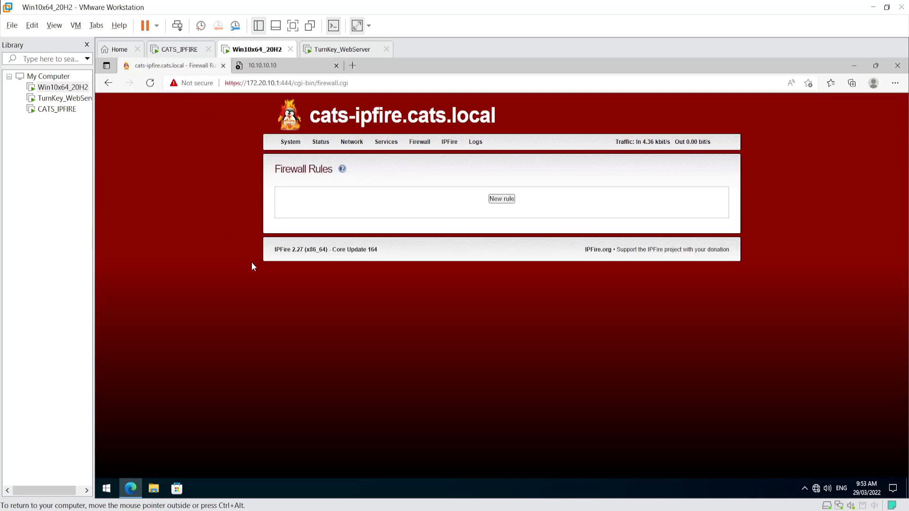
pyautogui.click(264, 66)
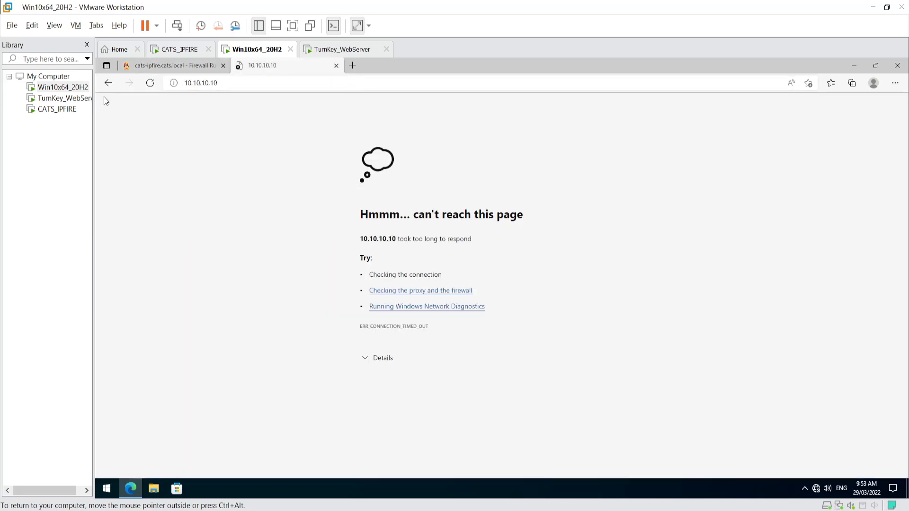
pyautogui.click(166, 71)
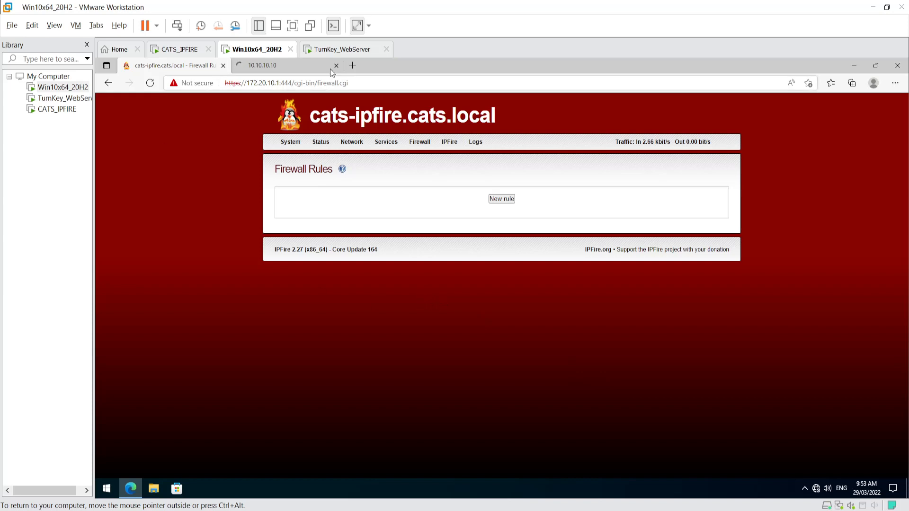
# - Search for 'google' in another tab, note the DNS error, and return to Firewall Rules
pyautogui.click(353, 65)
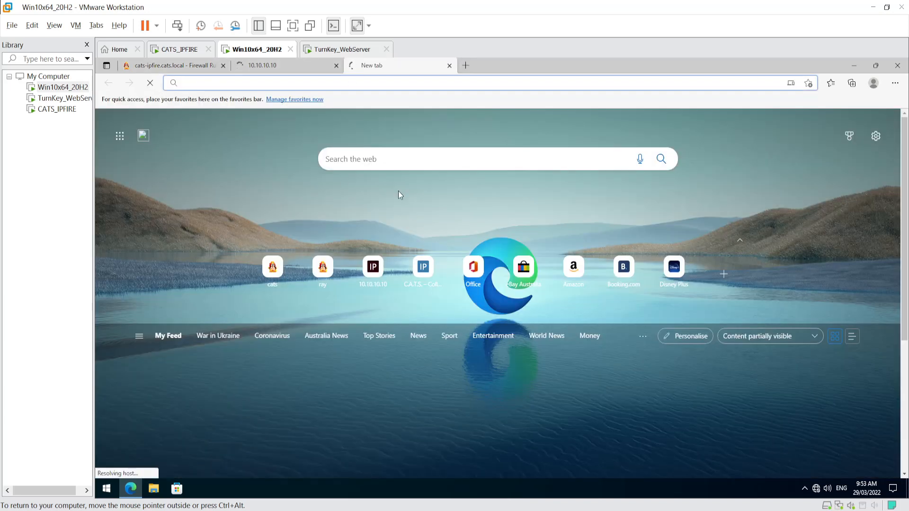
pyautogui.write('oogle&form=ANNTH1&refig=599e7884a68c472d8396de73d3a70cbf')
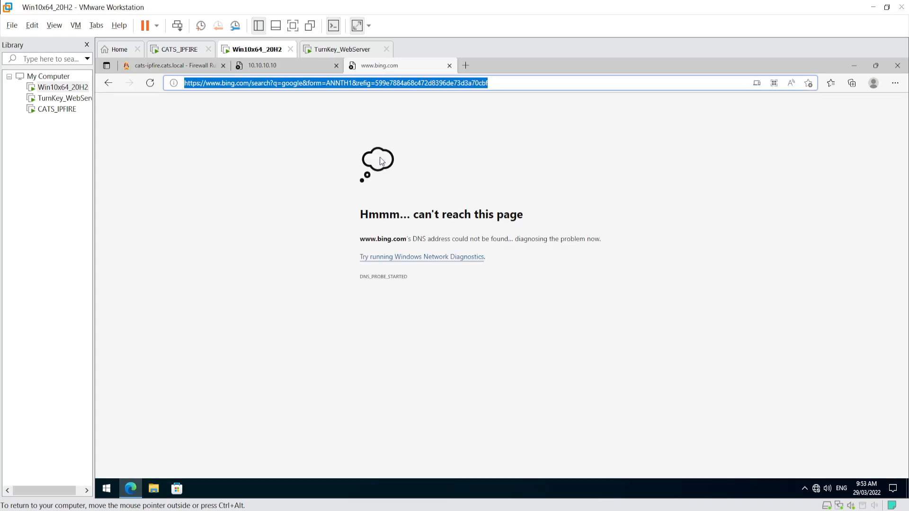
pyautogui.click(540, 365)
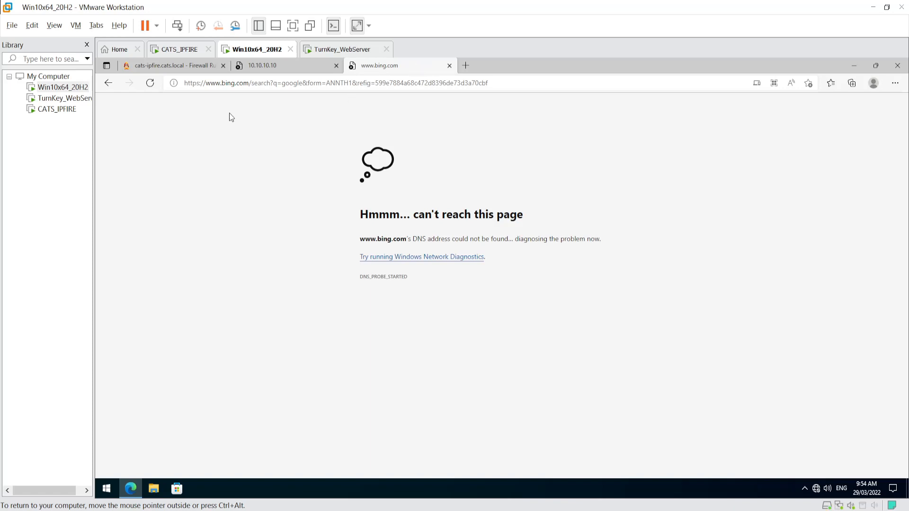
pyautogui.click(191, 67)
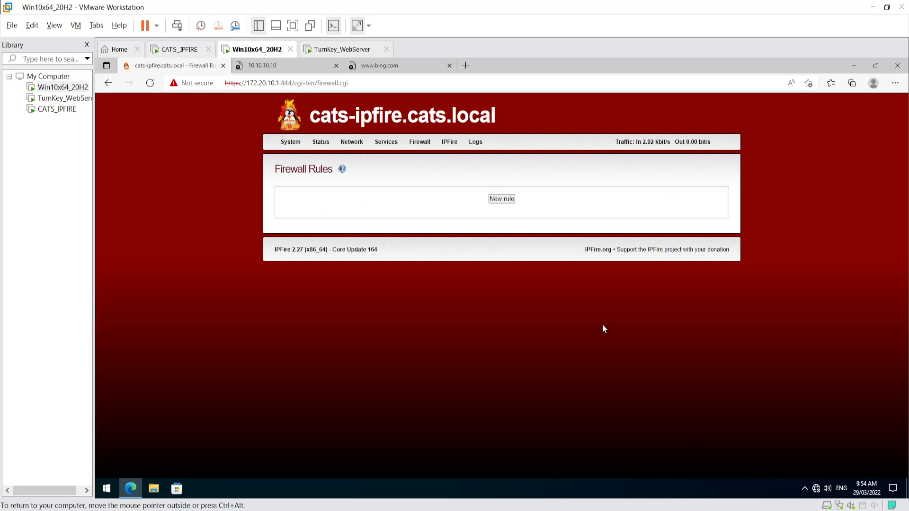
# - Start a new firewall rule with the standard network GREEN as its source
pyautogui.moveTo(423, 142)
pyautogui.click(502, 199)
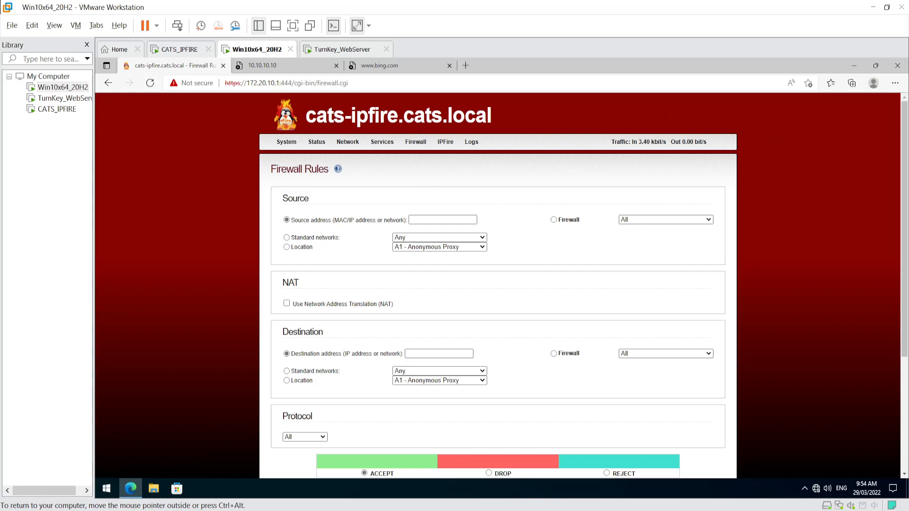
pyautogui.click(286, 238)
pyautogui.click(416, 238)
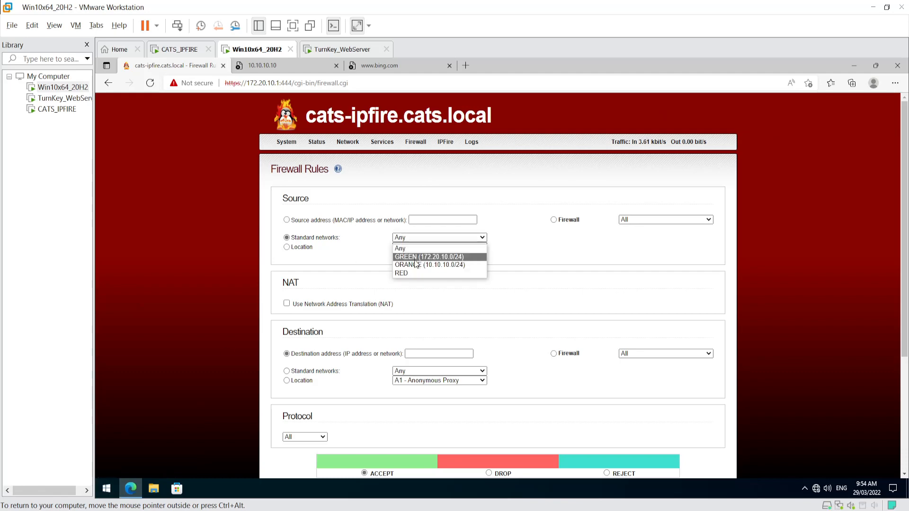
pyautogui.click(408, 257)
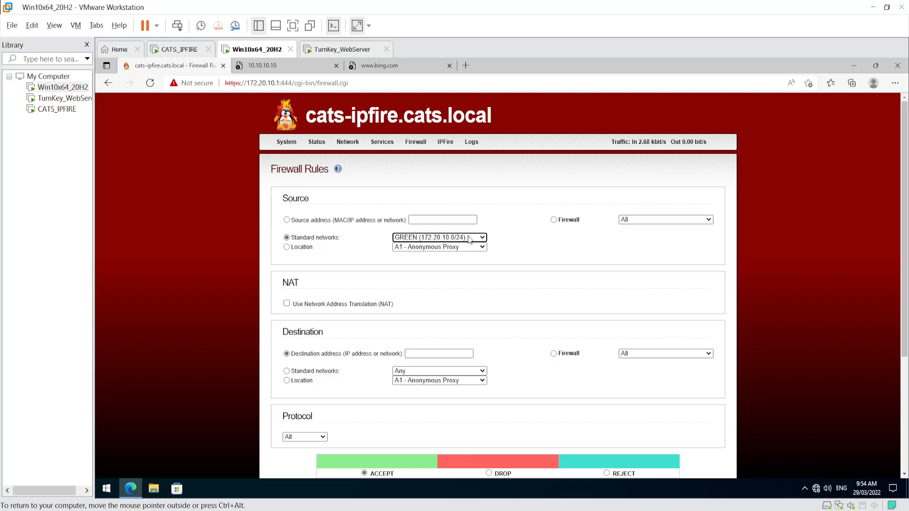
# - Set the rule's destination to the specific address 10.10.10.10
pyautogui.click(291, 360)
pyautogui.click(288, 371)
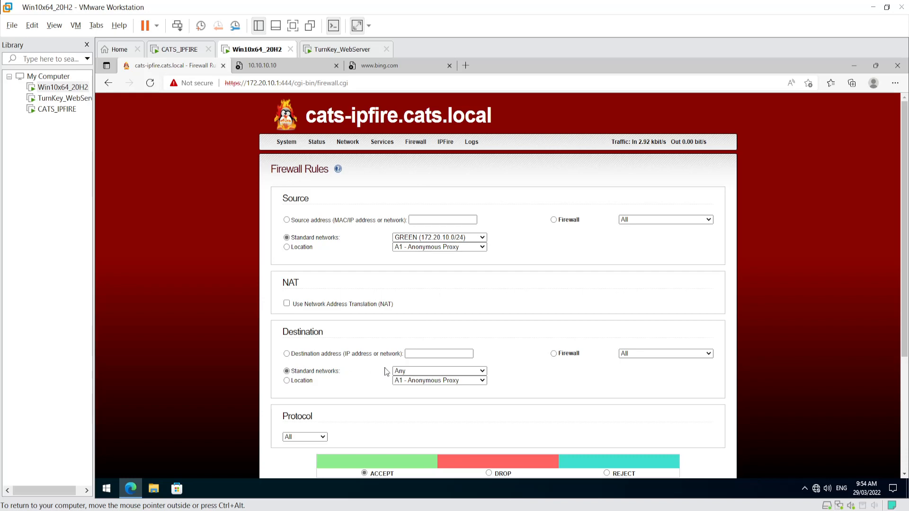
pyautogui.click(415, 372)
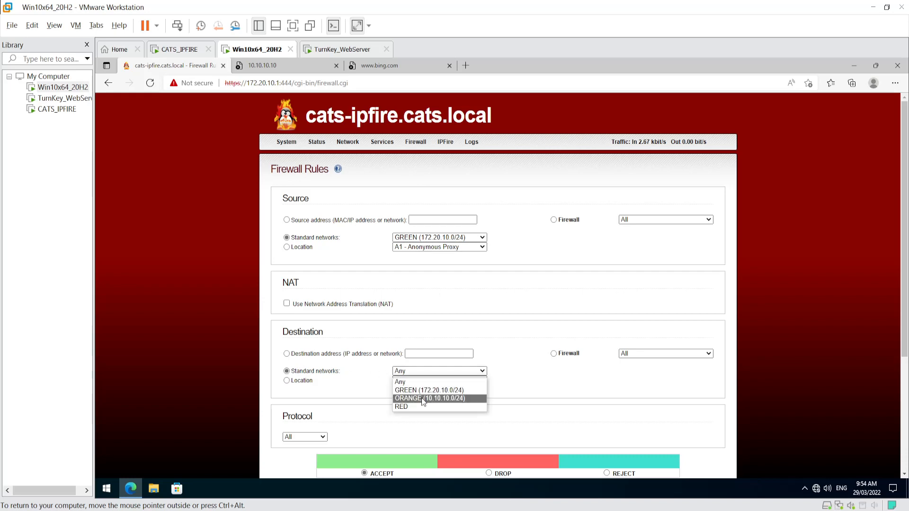
pyautogui.click(558, 385)
pyautogui.click(287, 354)
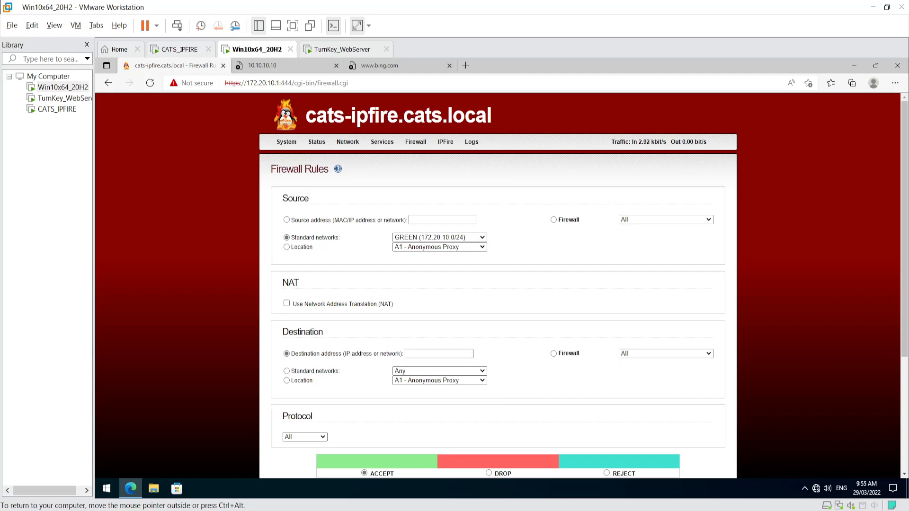
pyautogui.click(438, 354)
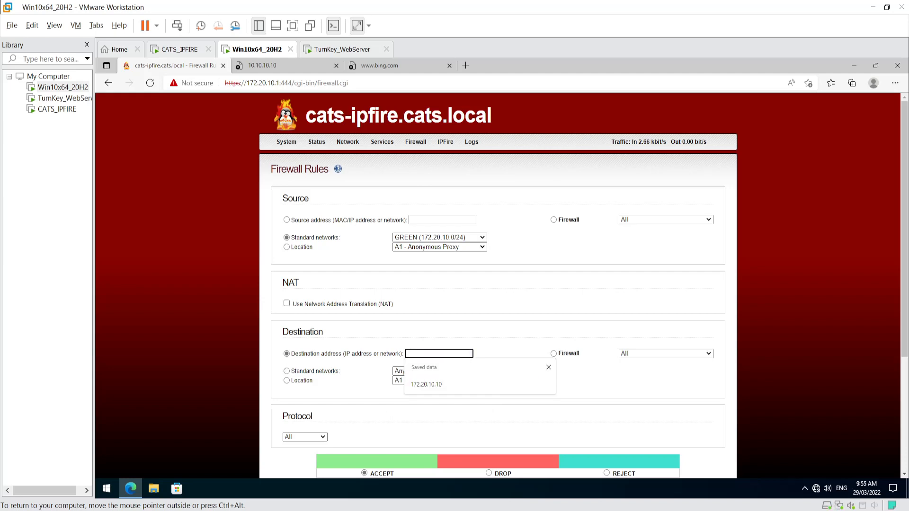
pyautogui.write('10.10.10.10')
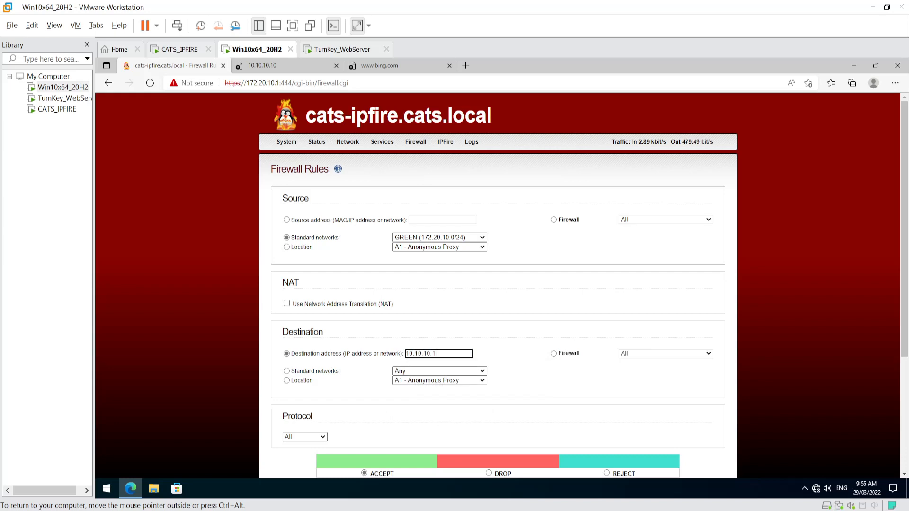
pyautogui.click(505, 339)
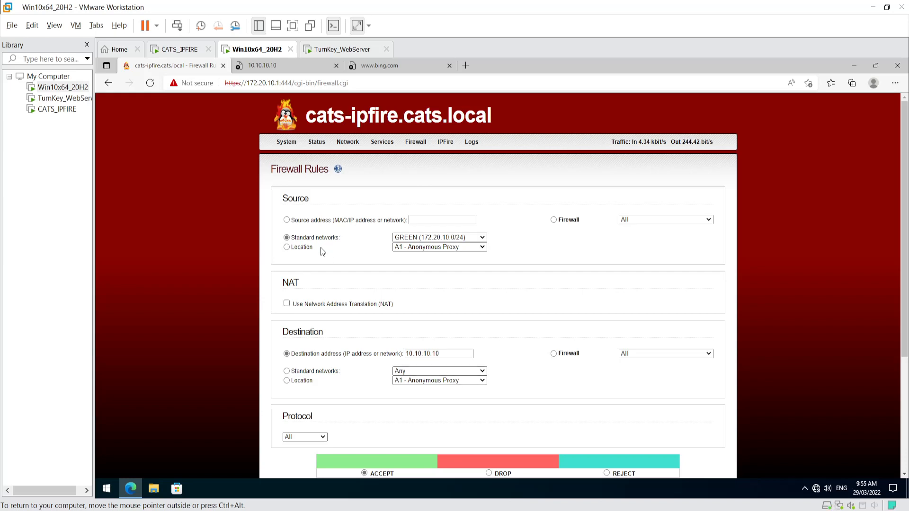
pyautogui.doubleClick(423, 353)
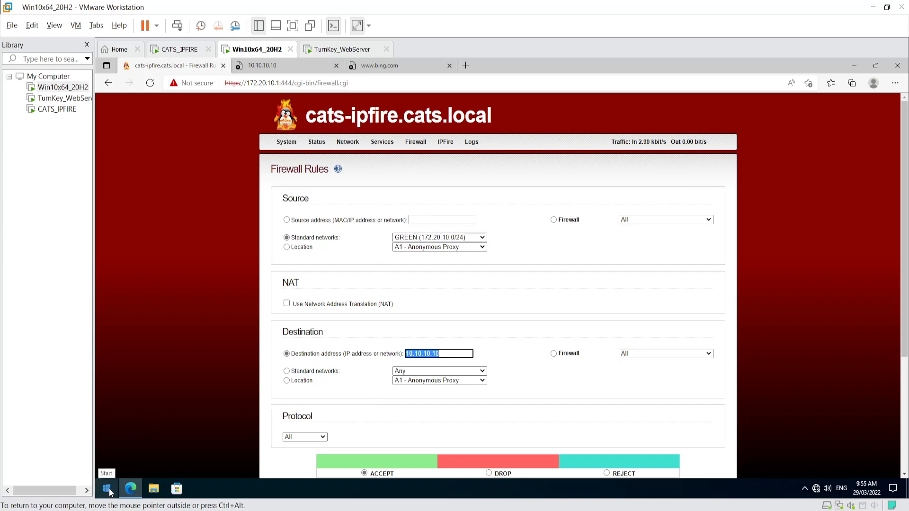
pyautogui.click(518, 283)
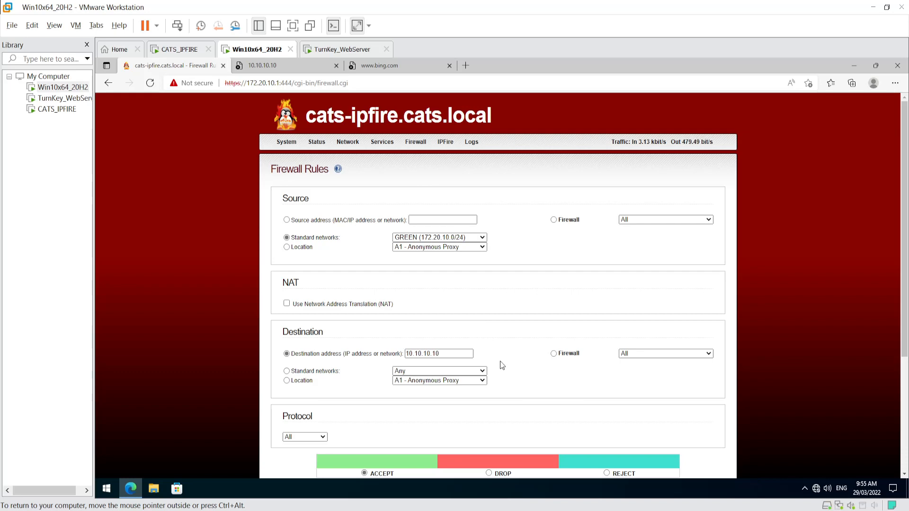
# - Set protocol TCP, destination port 80, remark 'LAN to DMZ HTTP', and add the rule
pyautogui.scroll(-3, 502, 364)
pyautogui.click(319, 266)
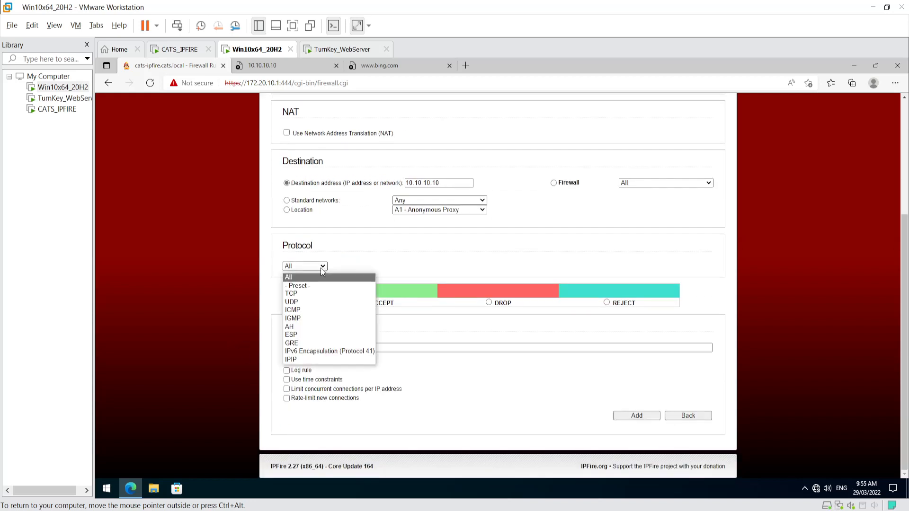
pyautogui.click(301, 294)
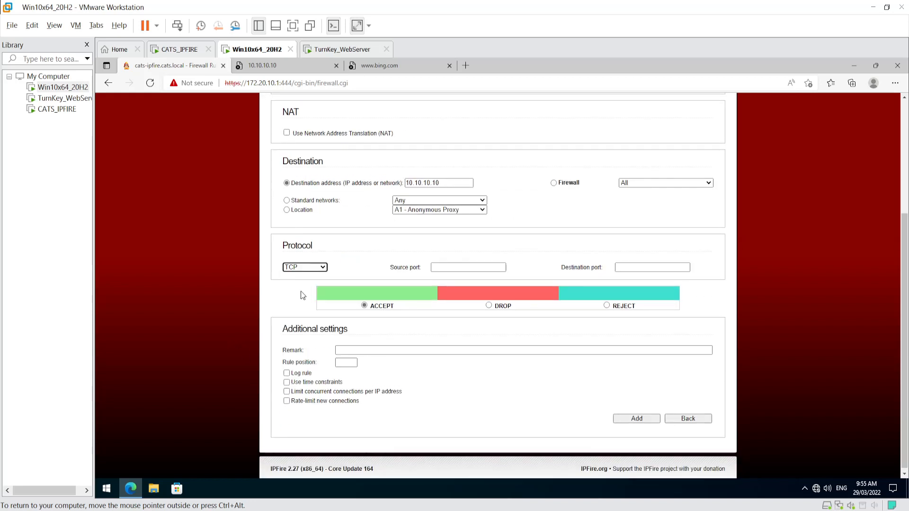
pyautogui.click(630, 267)
pyautogui.write('80')
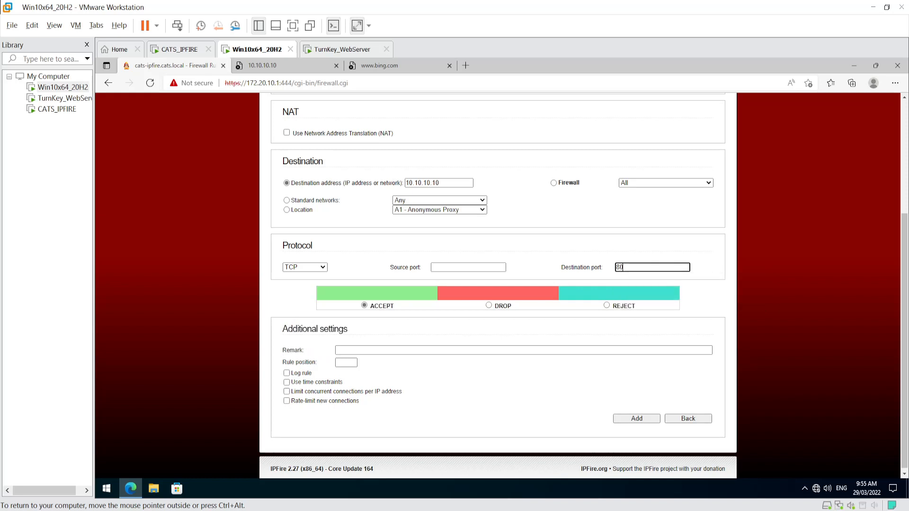
pyautogui.click(413, 327)
pyautogui.click(372, 350)
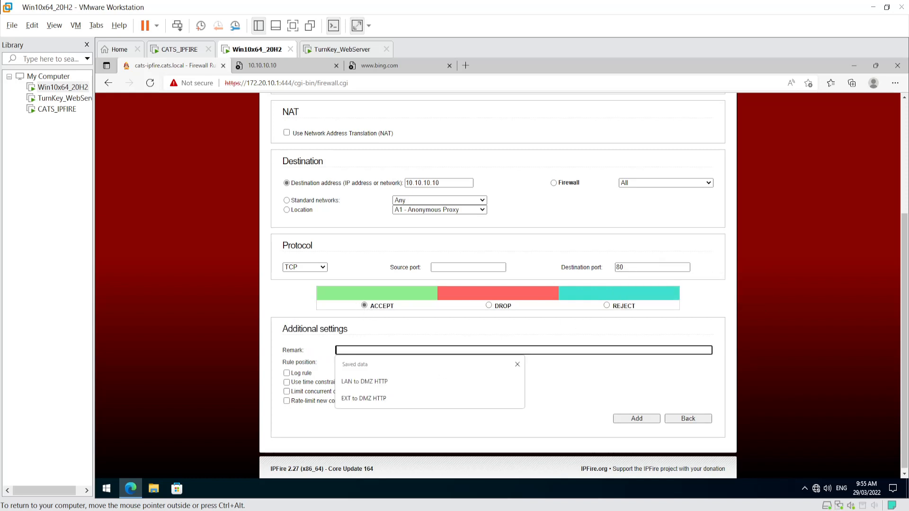
pyautogui.click(364, 382)
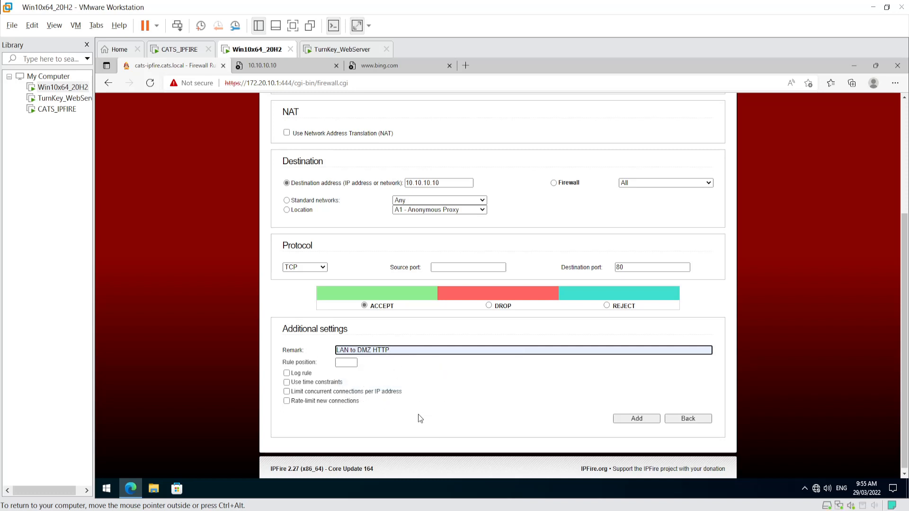
pyautogui.click(639, 419)
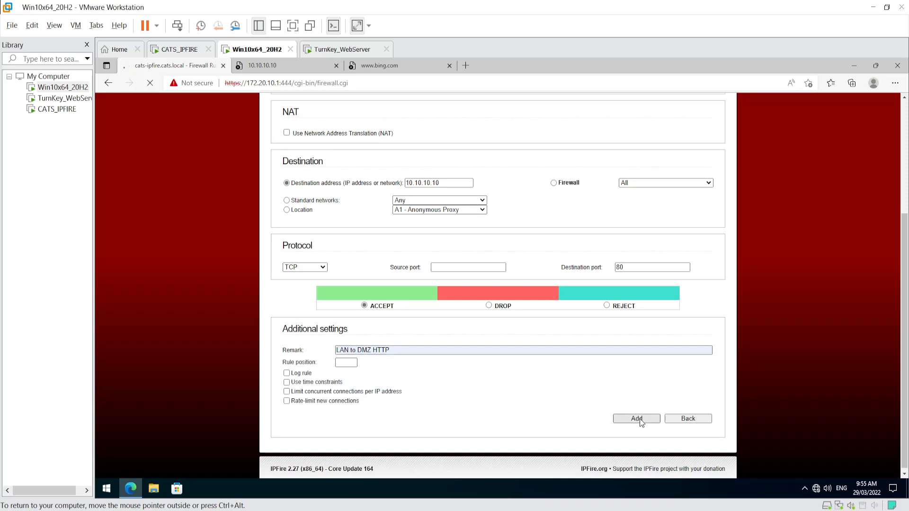
# - Apply the changes and review rule 1's GREEN source, 10.10.10.10 destination and remark
pyautogui.click(518, 200)
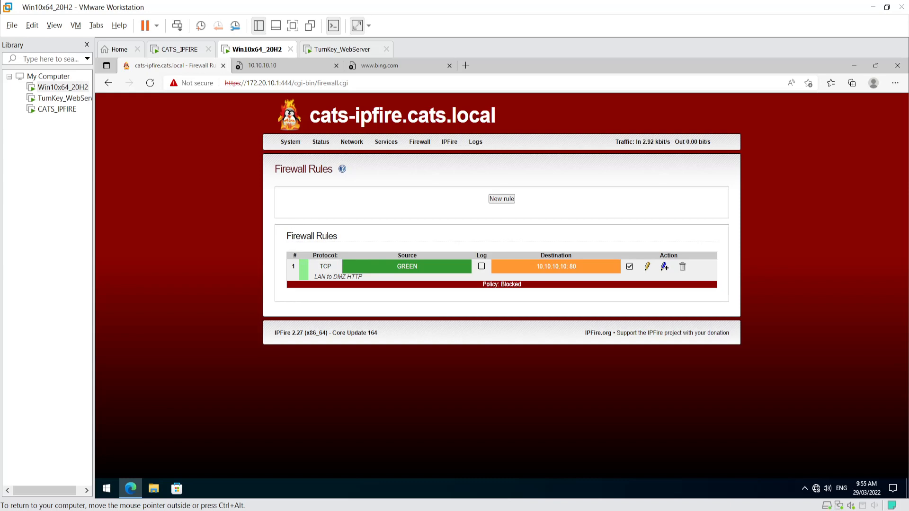
pyautogui.moveTo(396, 265); pyautogui.dragTo(421, 268)
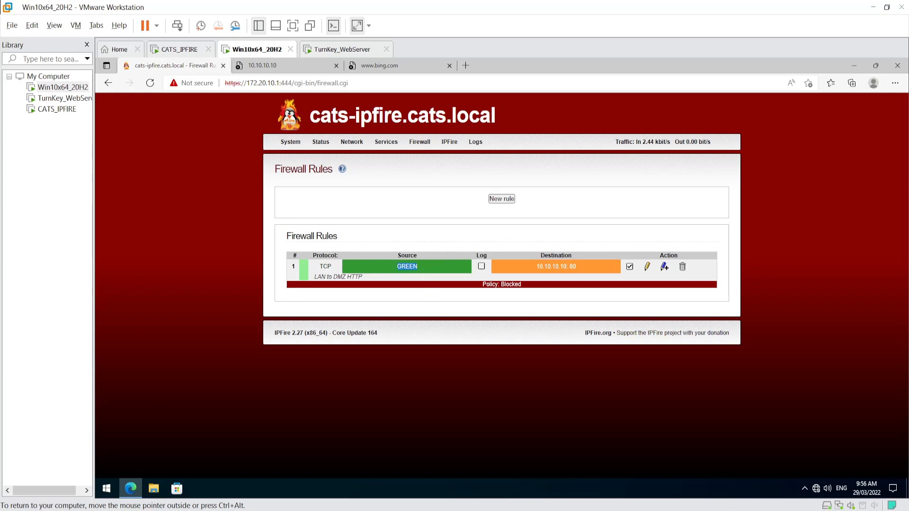
pyautogui.moveTo(537, 268); pyautogui.dragTo(567, 267)
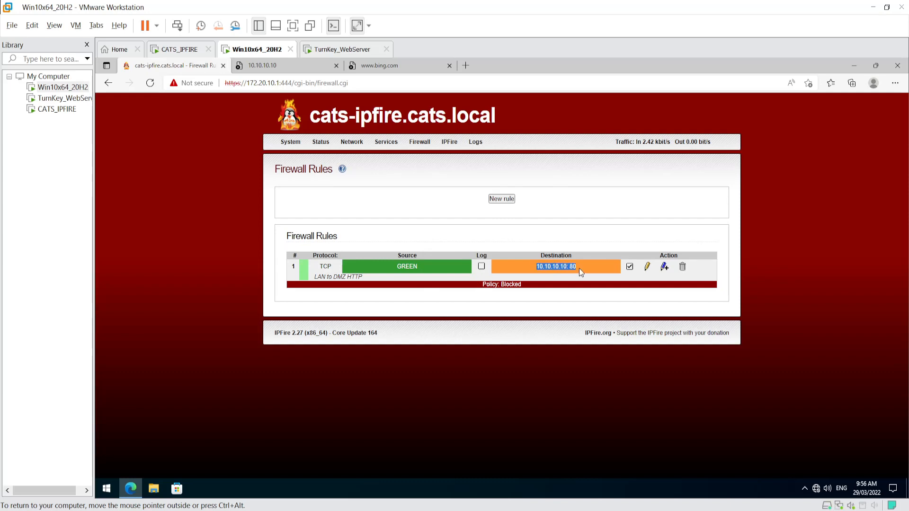
pyautogui.click(573, 298)
pyautogui.moveTo(484, 286); pyautogui.dragTo(535, 287)
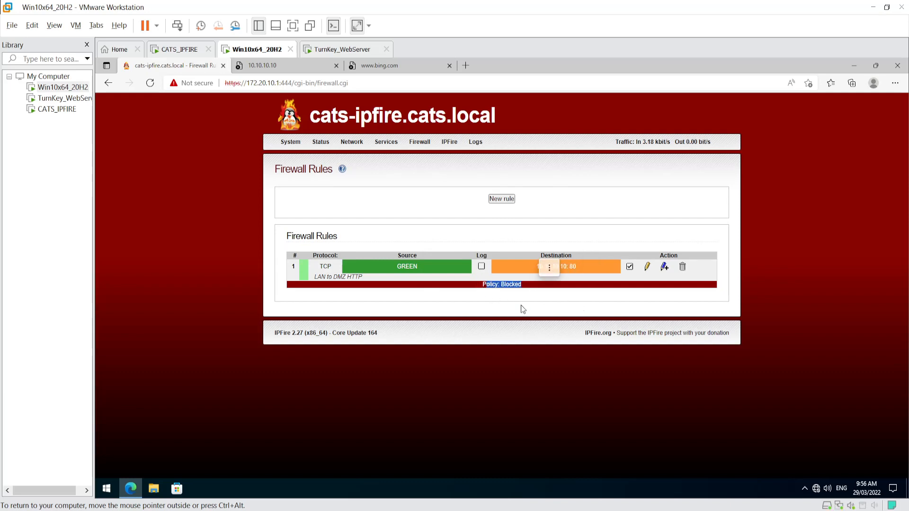
pyautogui.click(521, 303)
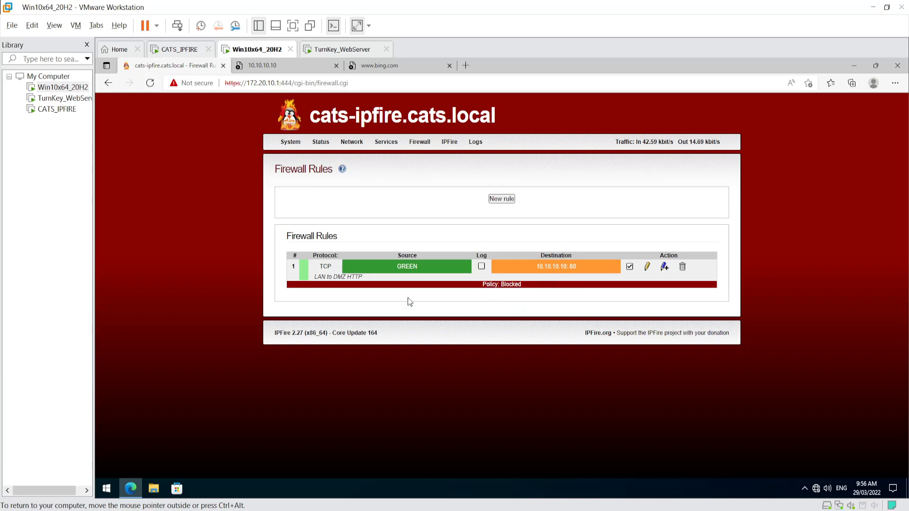
pyautogui.moveTo(313, 280); pyautogui.dragTo(375, 275)
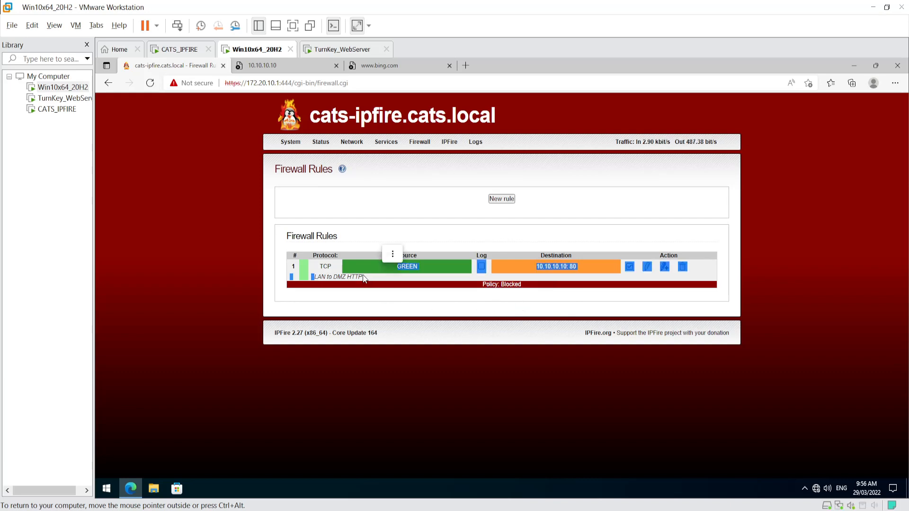
pyautogui.click(390, 255)
pyautogui.moveTo(314, 277); pyautogui.dragTo(376, 282)
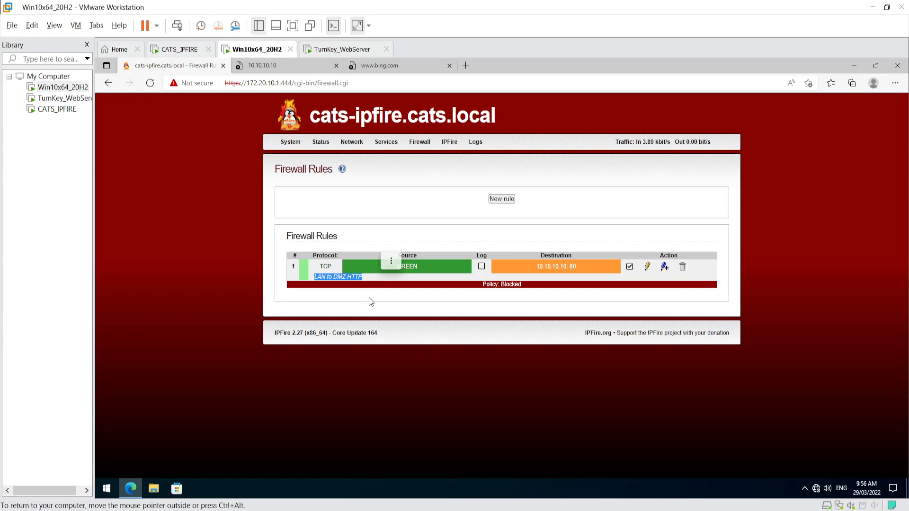
pyautogui.click(370, 301)
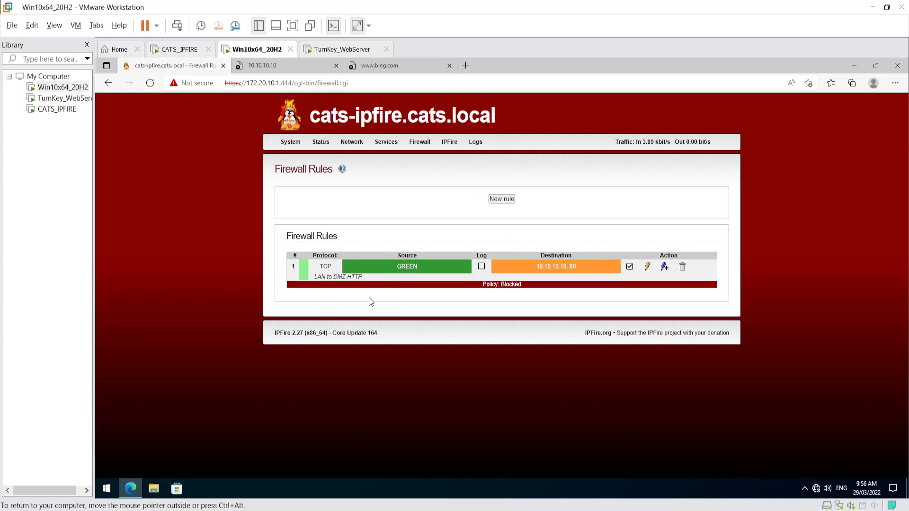
# - Refresh the 10.10.10.10 tab to see the C.A.T.S. site load, then return to Firewall Rules
pyautogui.click(269, 65)
pyautogui.rightClick(271, 69)
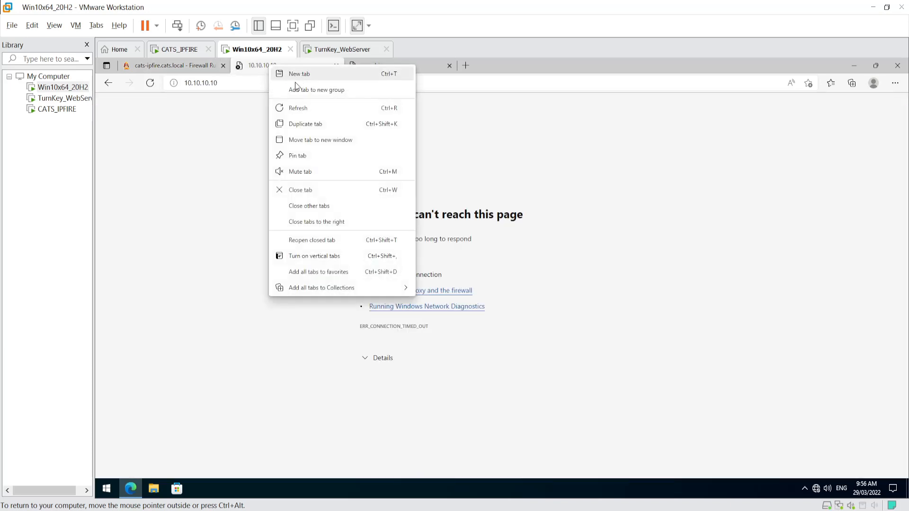
pyautogui.click(293, 107)
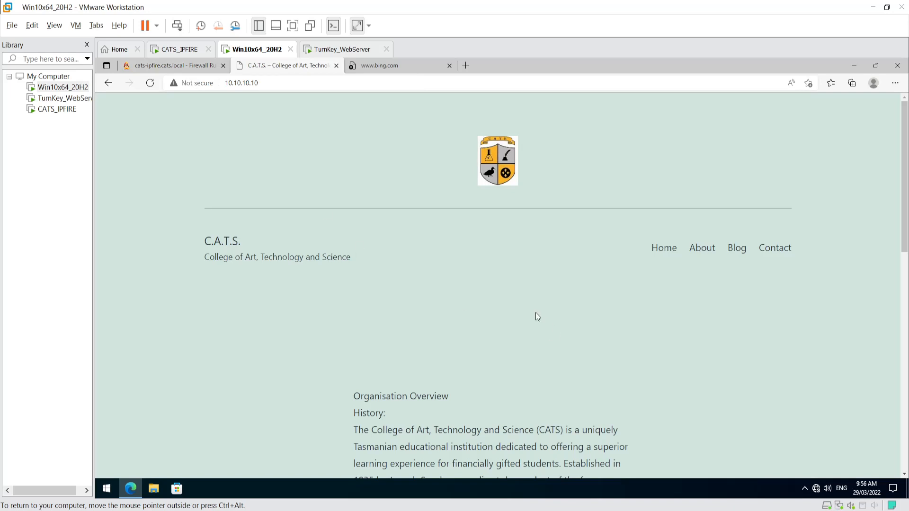
pyautogui.click(162, 68)
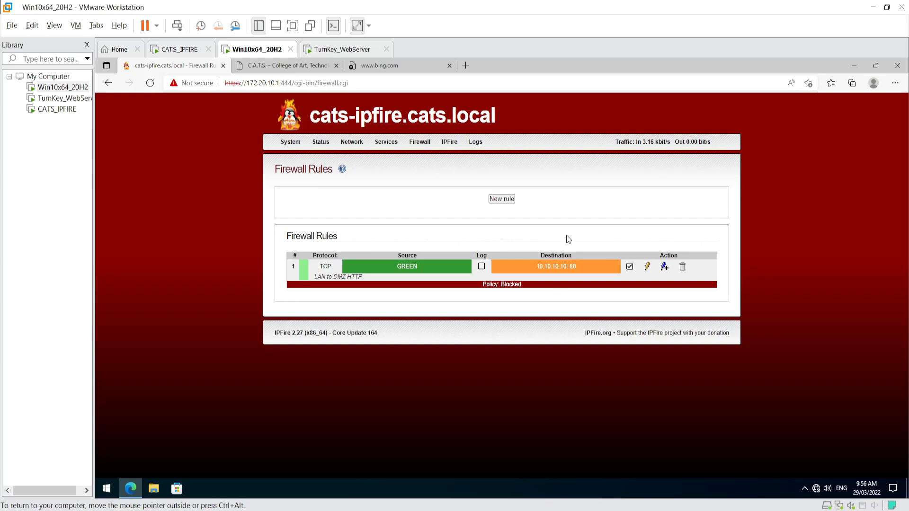
# - Open Firewall Groups and start a new Hosts entry
pyautogui.moveTo(421, 146)
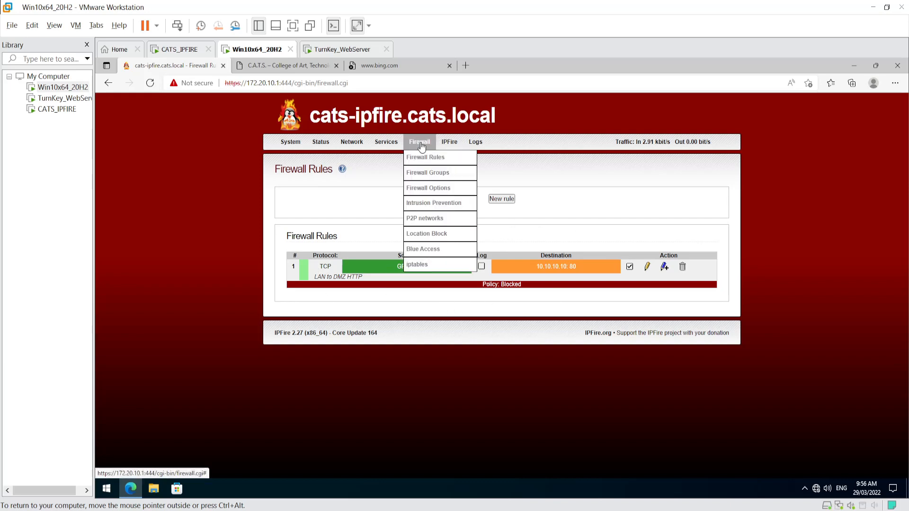
pyautogui.click(430, 178)
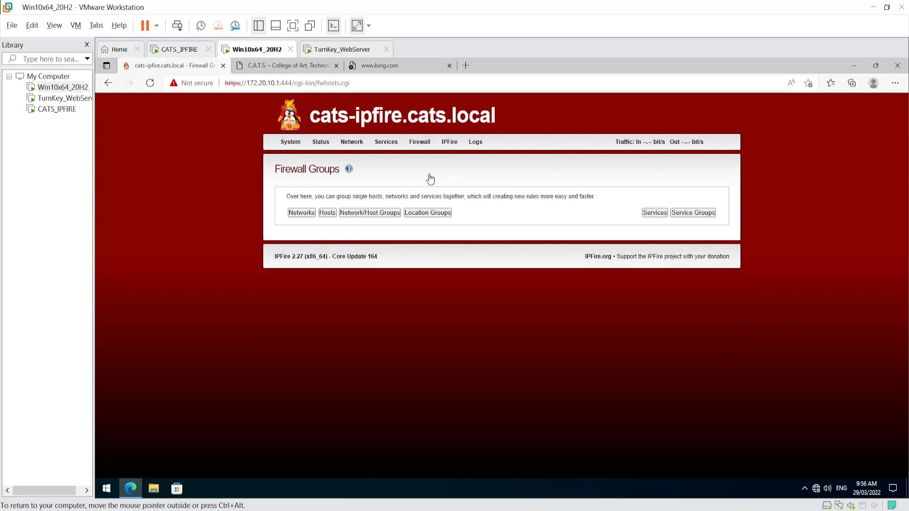
pyautogui.click(327, 212)
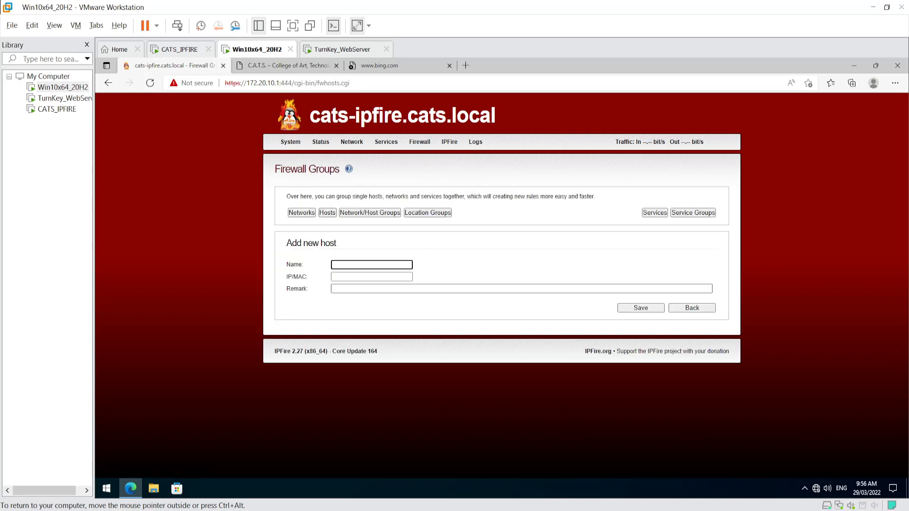
pyautogui.moveTo(377, 146)
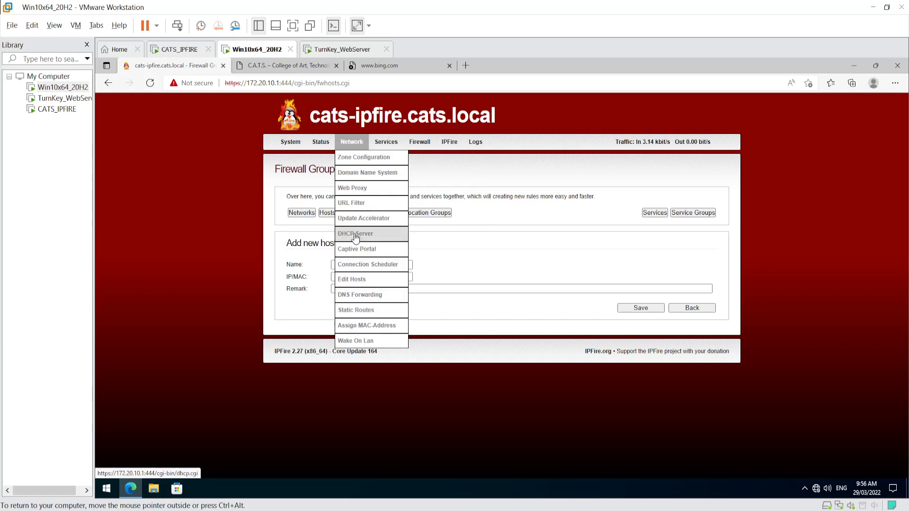
# - Turn the 172.20.10.100 dynamic DHCP lease into a fixed lease for WIN10-VM00
pyautogui.click(355, 235)
pyautogui.scroll(-6, 463, 252)
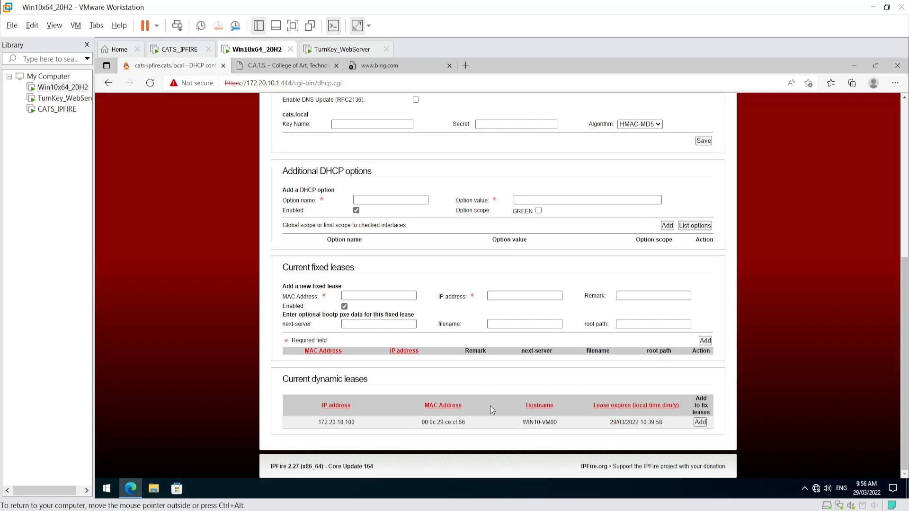
pyautogui.click(702, 423)
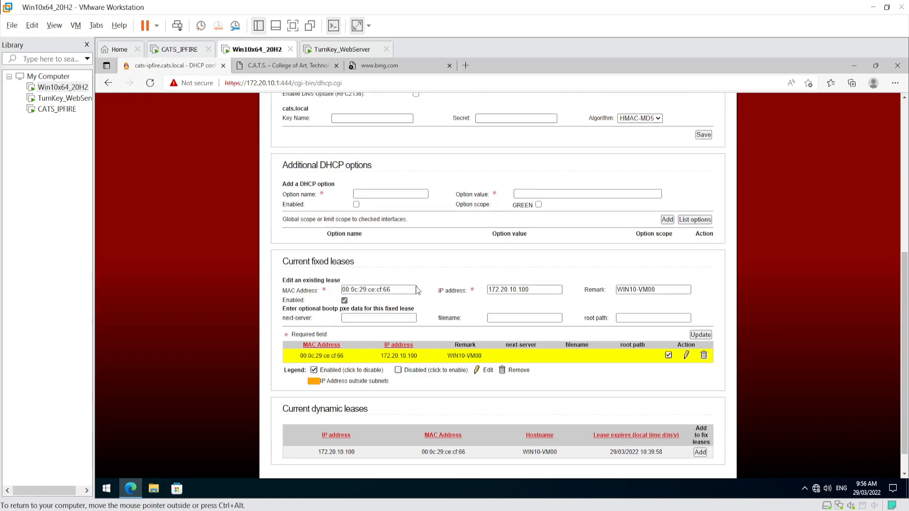
pyautogui.moveTo(398, 289); pyautogui.dragTo(317, 287)
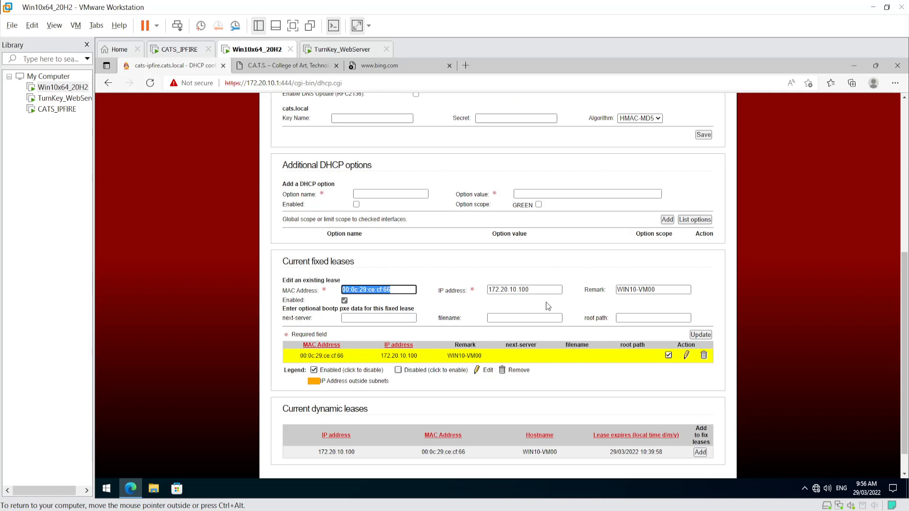
pyautogui.press('Tab')
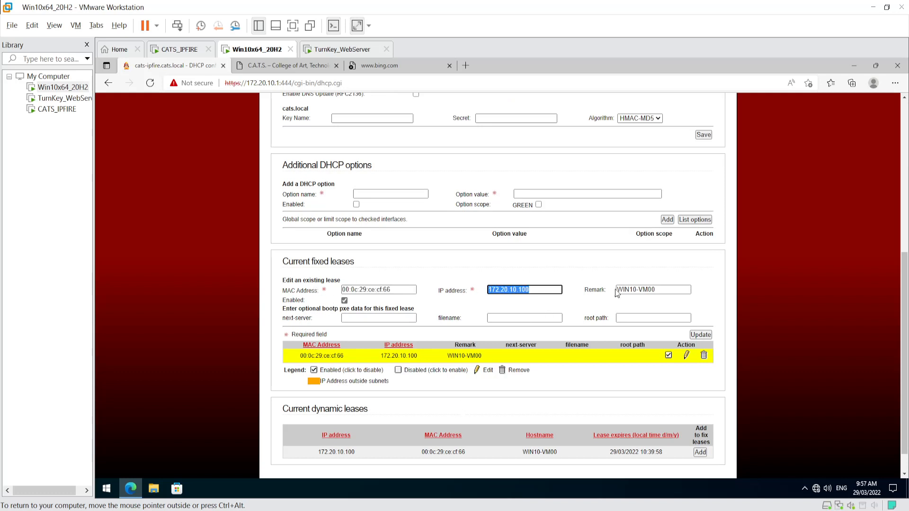
pyautogui.press('Tab')
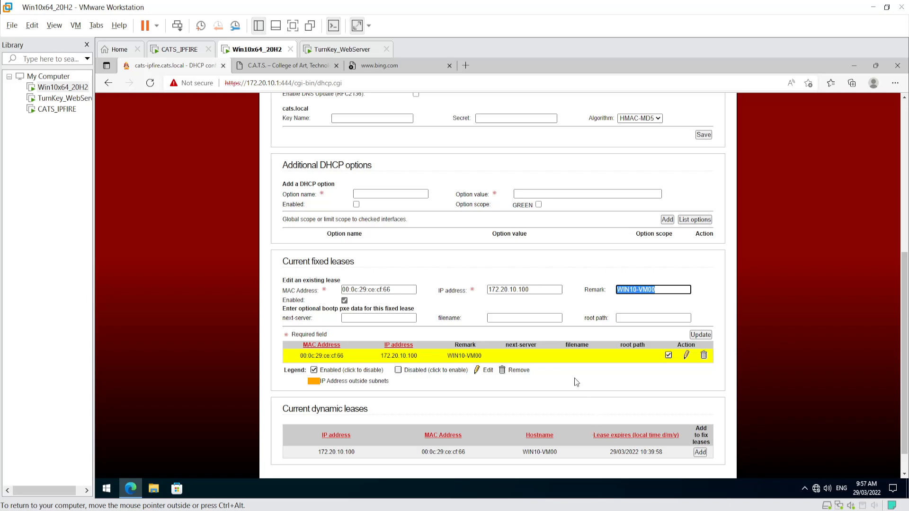
pyautogui.click(701, 335)
# - Copy the WIN10-VM00 hostname from the fixed lease's remark and review the leases table
pyautogui.scroll(-3, 565, 394)
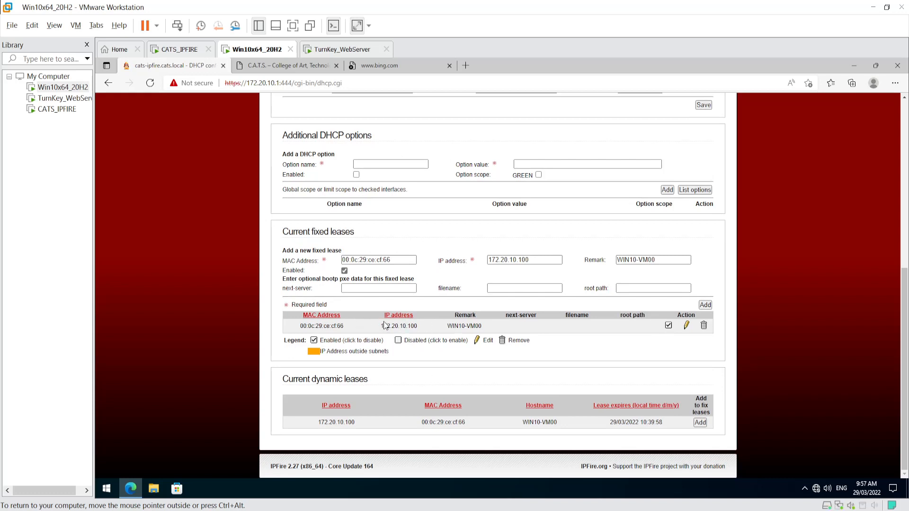
pyautogui.moveTo(447, 329); pyautogui.dragTo(445, 327)
pyautogui.hotkey('ctrl', 'c')
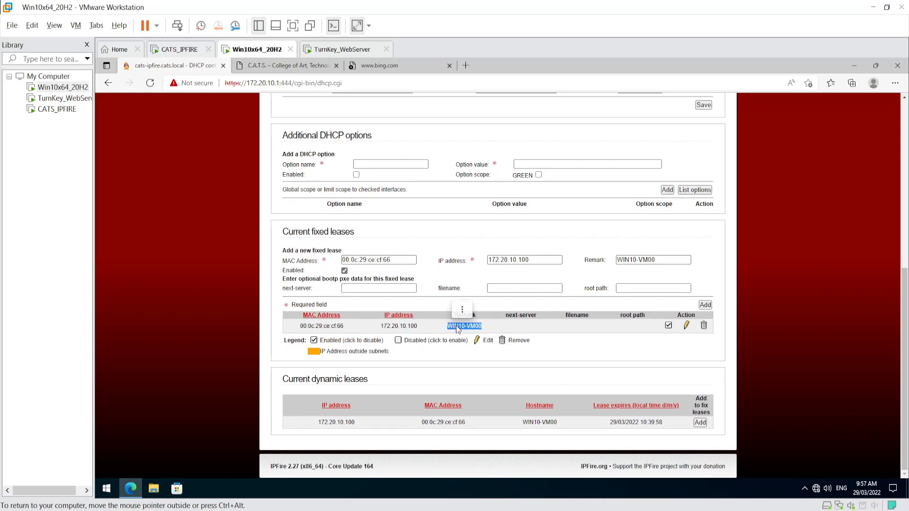
pyautogui.rightClick(450, 326)
pyautogui.click(483, 99)
pyautogui.click(570, 346)
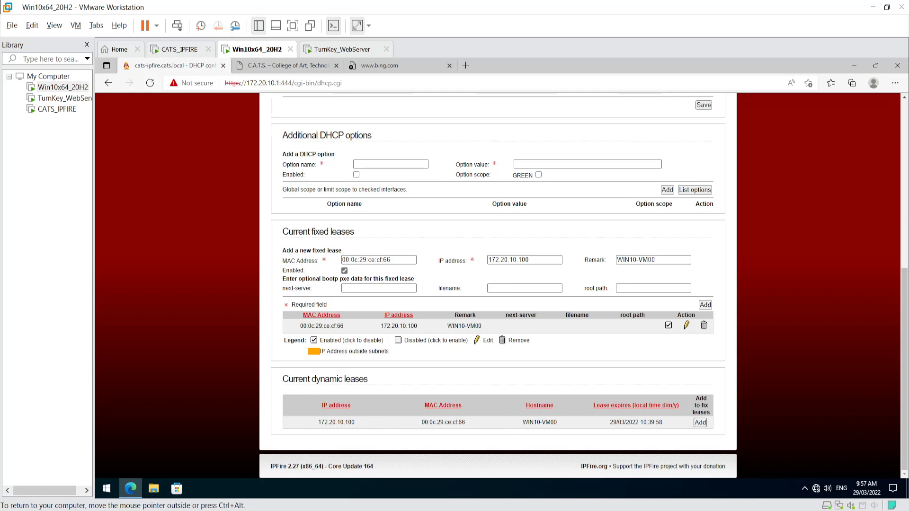
pyautogui.moveTo(282, 378); pyautogui.dragTo(381, 427)
pyautogui.click(414, 355)
pyautogui.moveTo(314, 423); pyautogui.dragTo(665, 421)
pyautogui.click(464, 379)
pyautogui.scroll(2, 464, 380)
pyautogui.scroll(5, 464, 379)
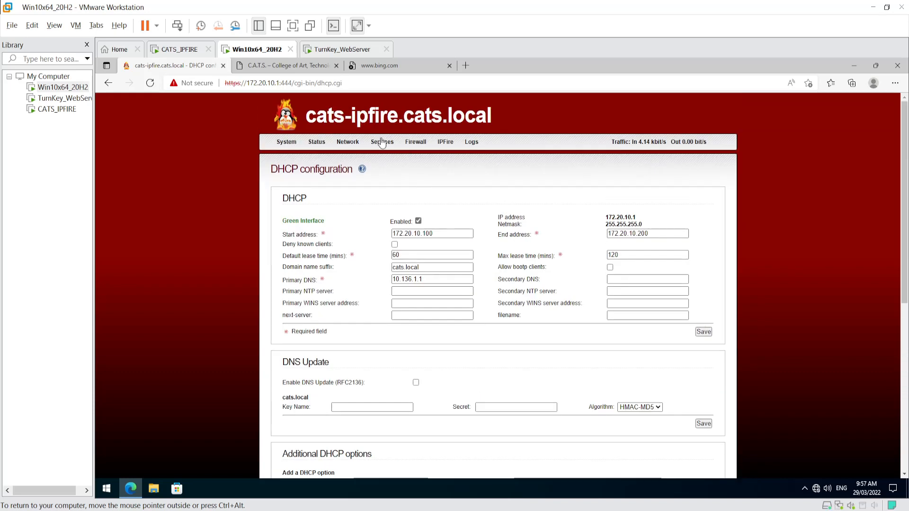
# - Add host WIN10-VM00 at 172.20.10.100 with remark 'Win 10 Admin PC' in Firewall Groups
pyautogui.moveTo(423, 144)
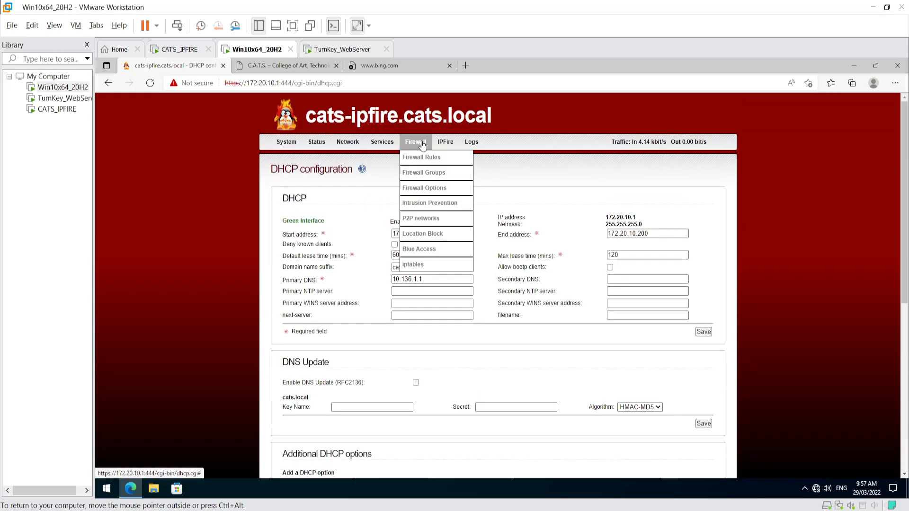
pyautogui.click(424, 175)
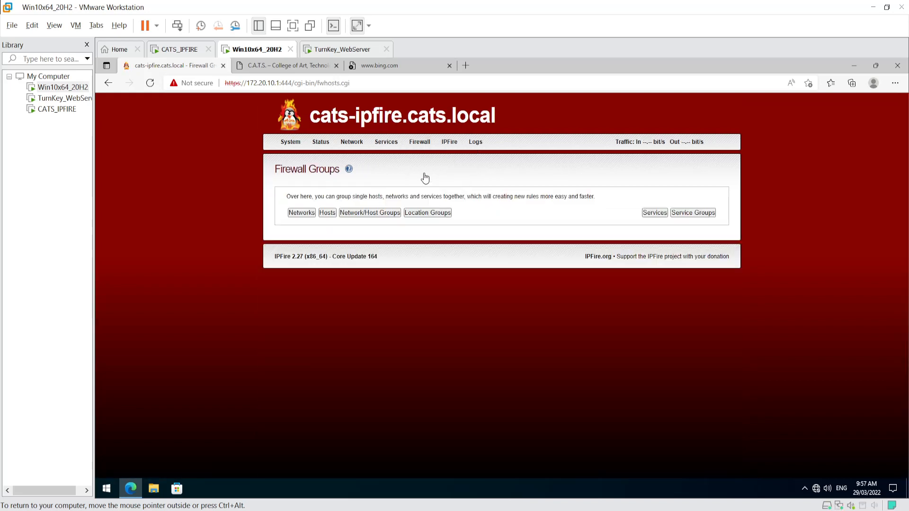
pyautogui.click(327, 213)
pyautogui.click(340, 265)
pyautogui.rightClick(340, 265)
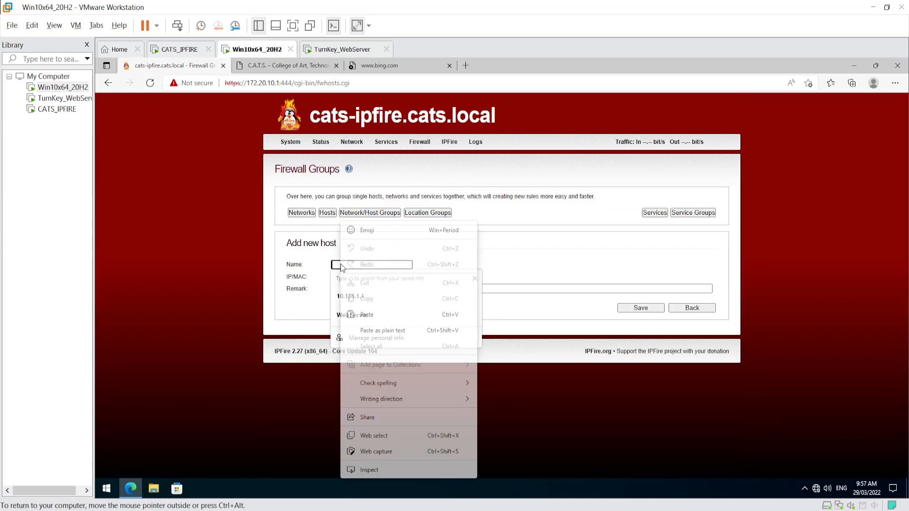
pyautogui.click(371, 315)
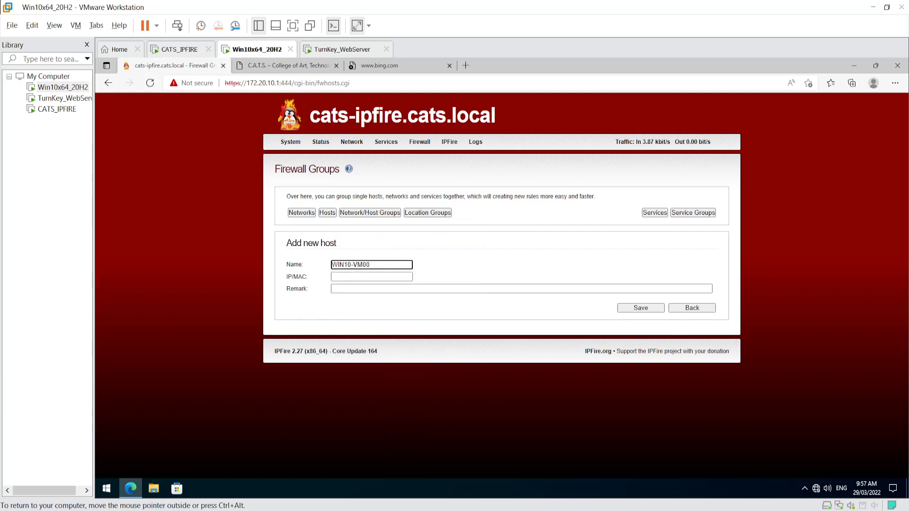
pyautogui.press('Tab')
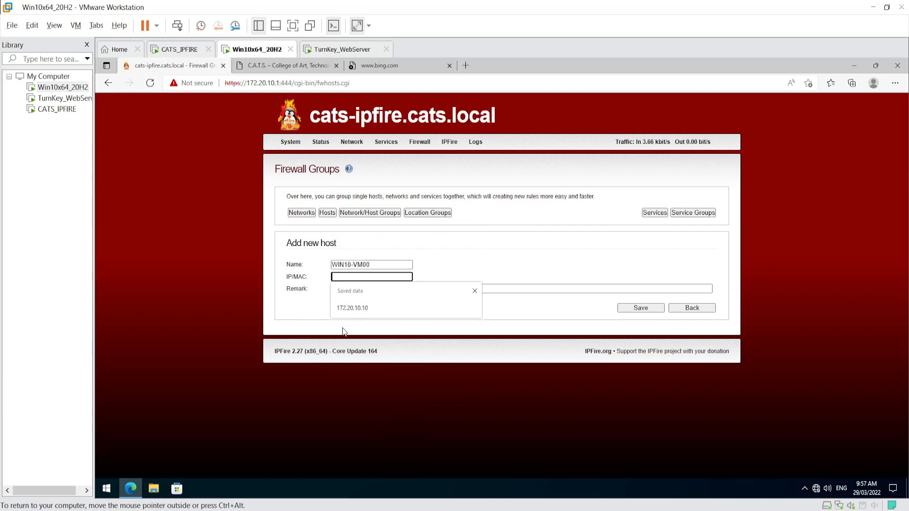
pyautogui.write('172.20.10.100')
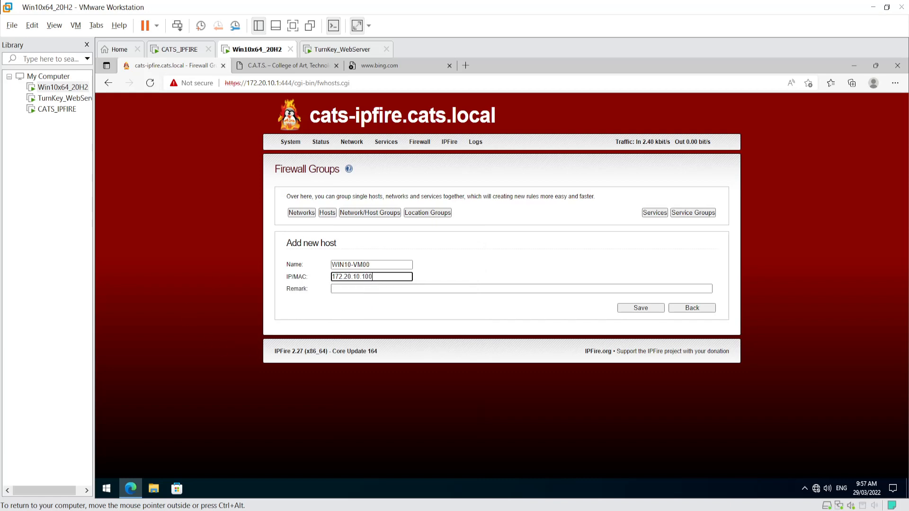
pyautogui.press('Tab')
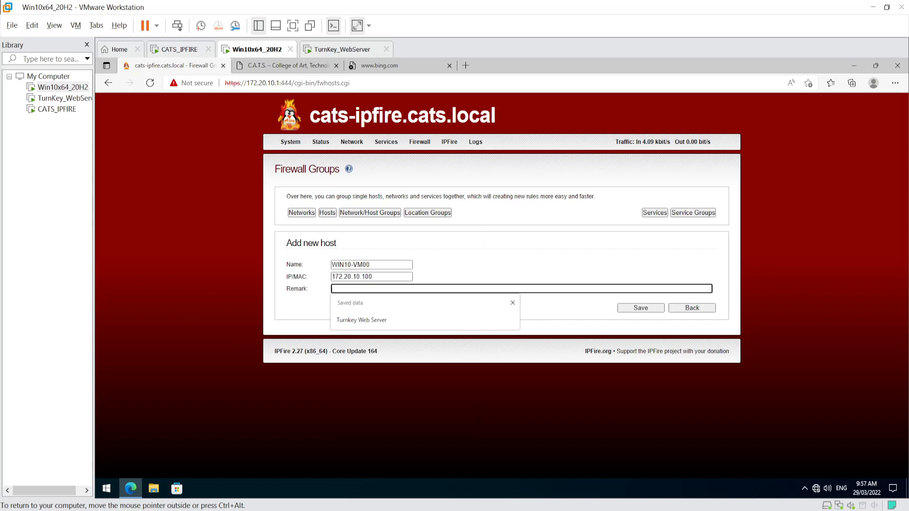
pyautogui.write('Win 10 Ad')
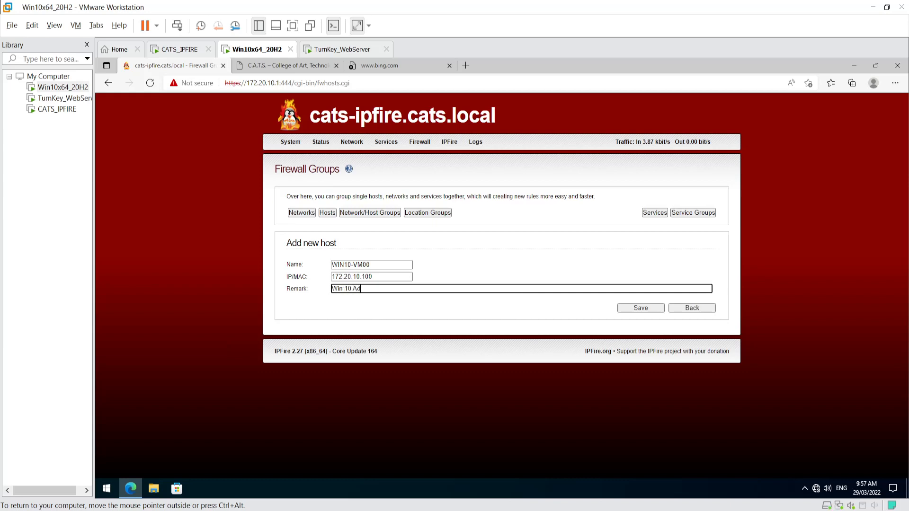
pyautogui.write('min PC')
pyautogui.click(655, 310)
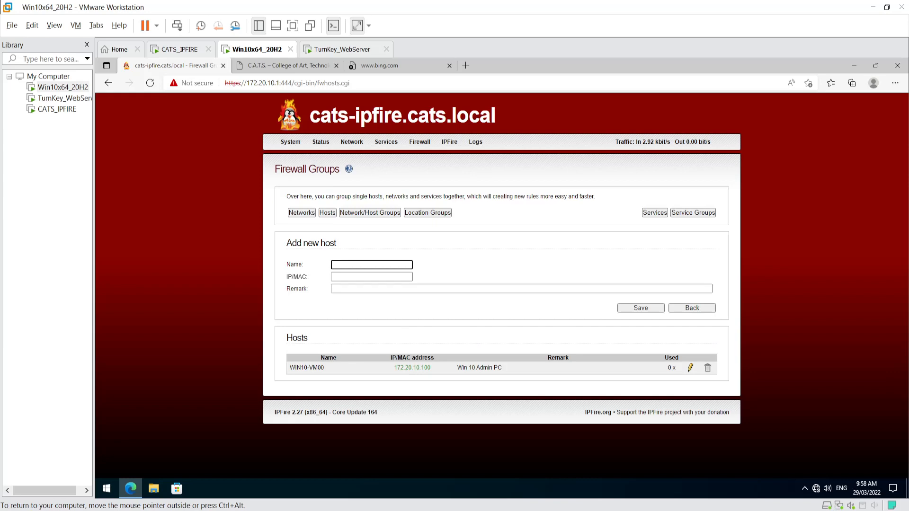
pyautogui.click(65, 102)
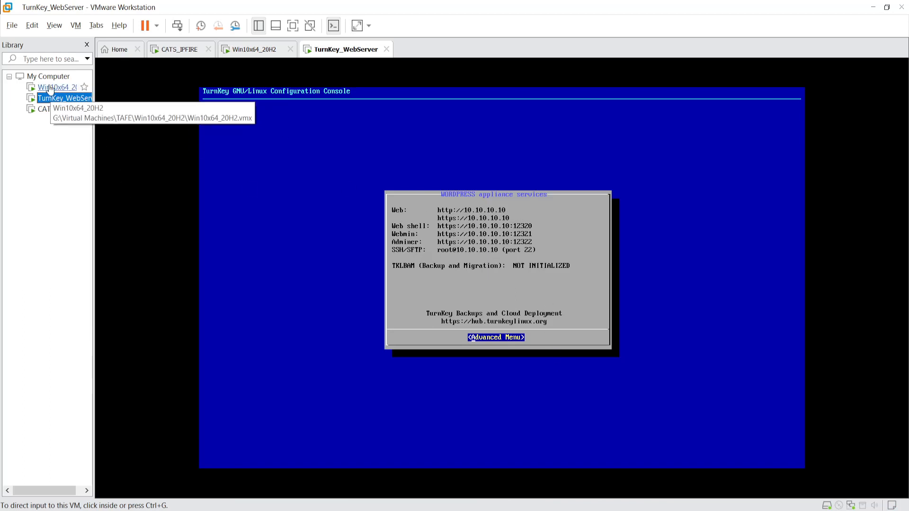
pyautogui.click(51, 88)
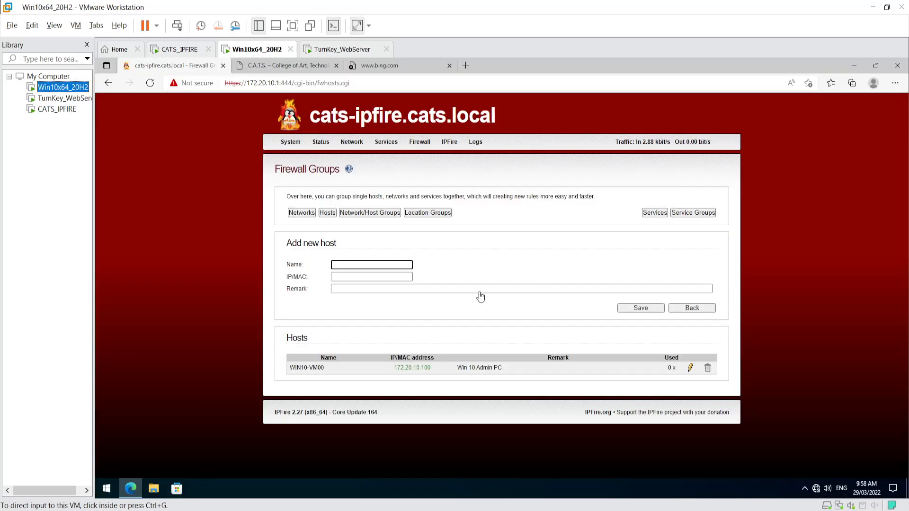
pyautogui.click(486, 243)
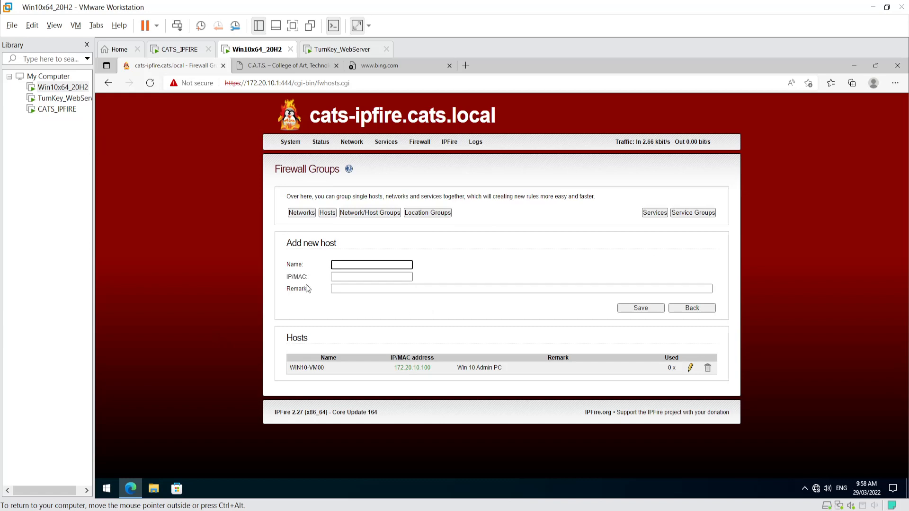
pyautogui.click(372, 265)
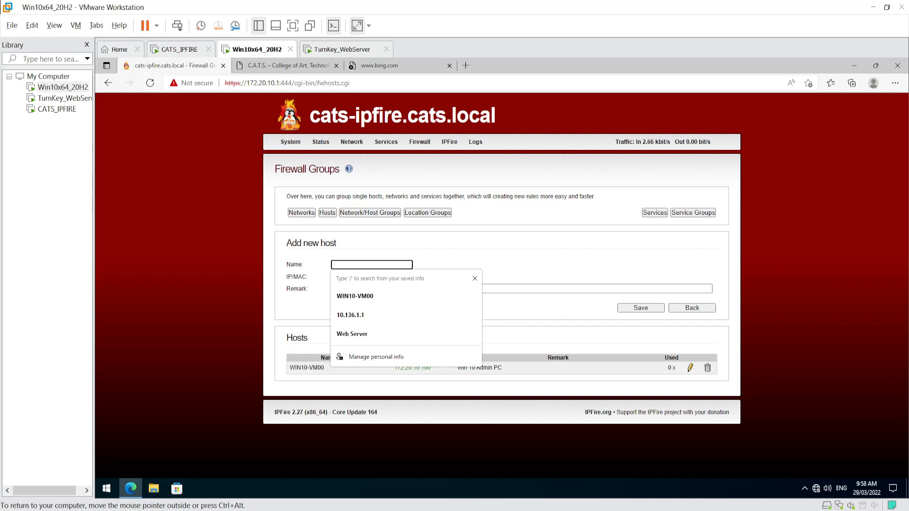
# - Save a host named 'Web Server', IP 10.10.10.10, remark 'Turnkey Web Server'
pyautogui.write('WEB')
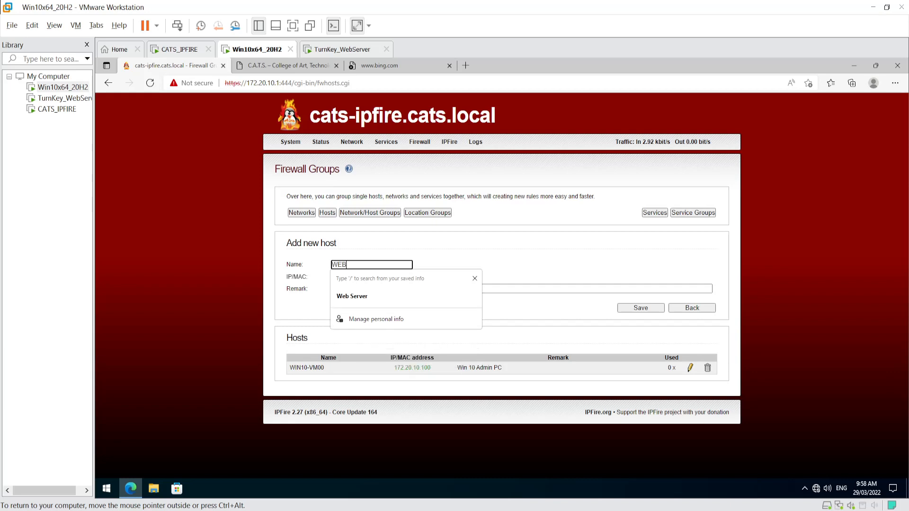
pyautogui.click(363, 298)
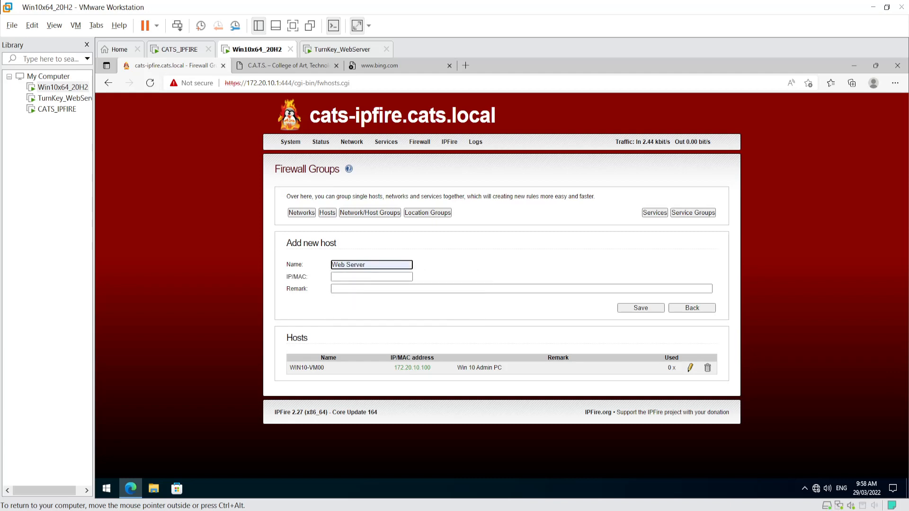
pyautogui.press('Tab')
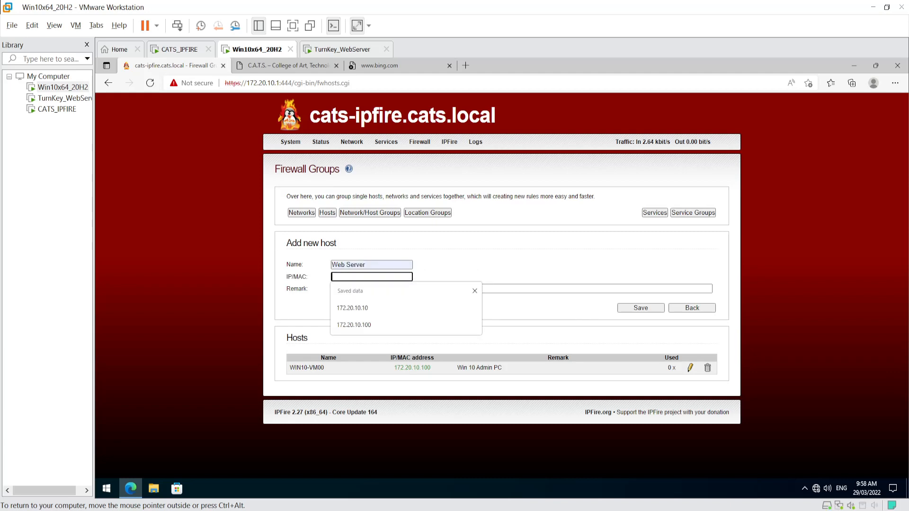
pyautogui.write('10.10.10.10')
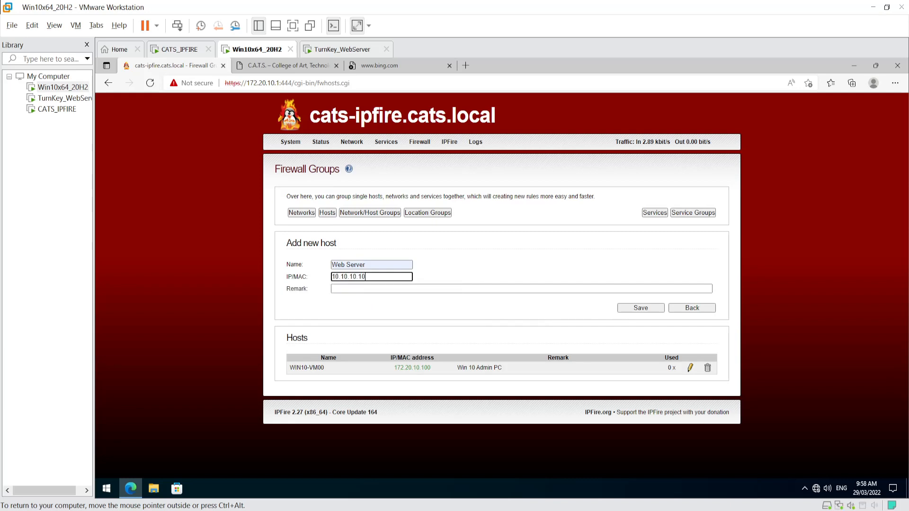
pyautogui.press('Tab')
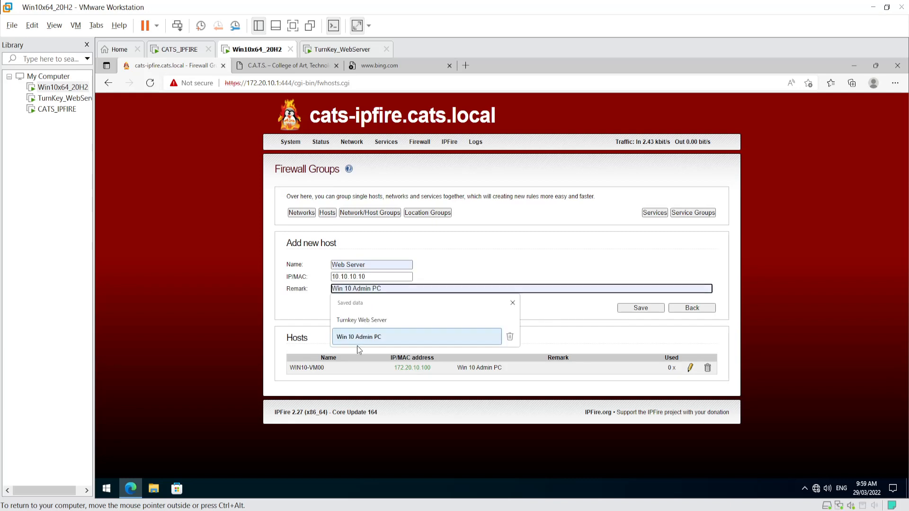
pyautogui.click(356, 321)
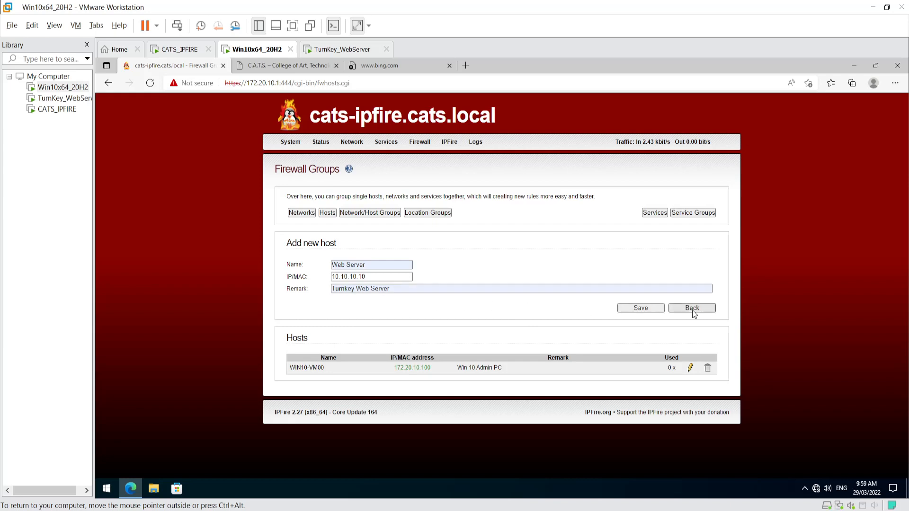
pyautogui.click(640, 309)
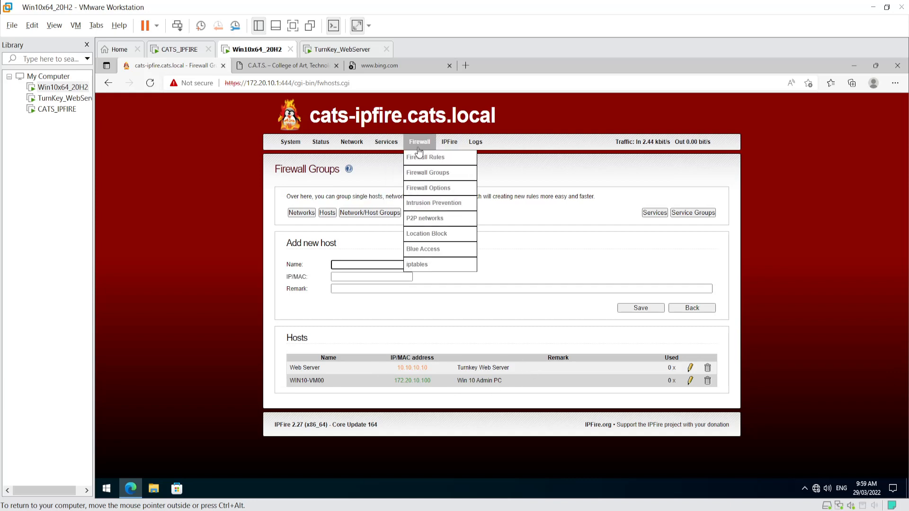
# - Edit rule 1 (LAN to DMZ HTTP) to use host WIN10-VM00 as its source
pyautogui.click(419, 155)
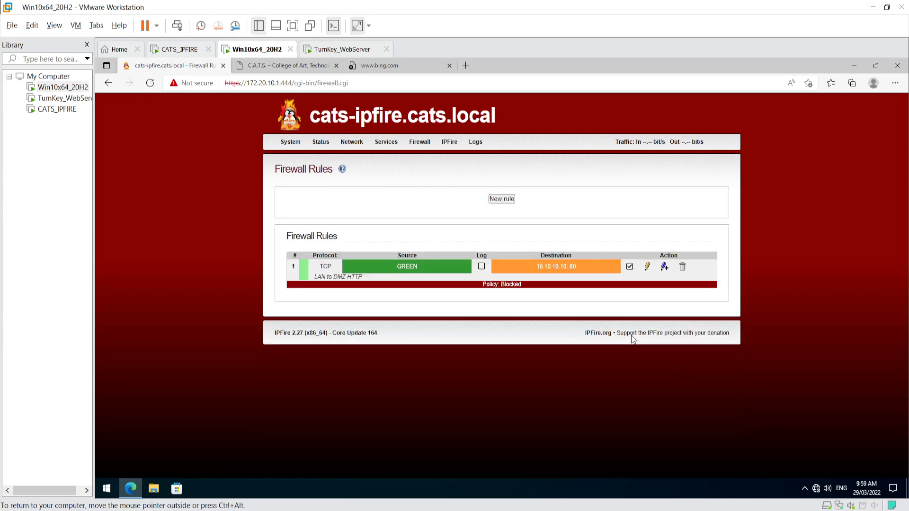
pyautogui.click(648, 267)
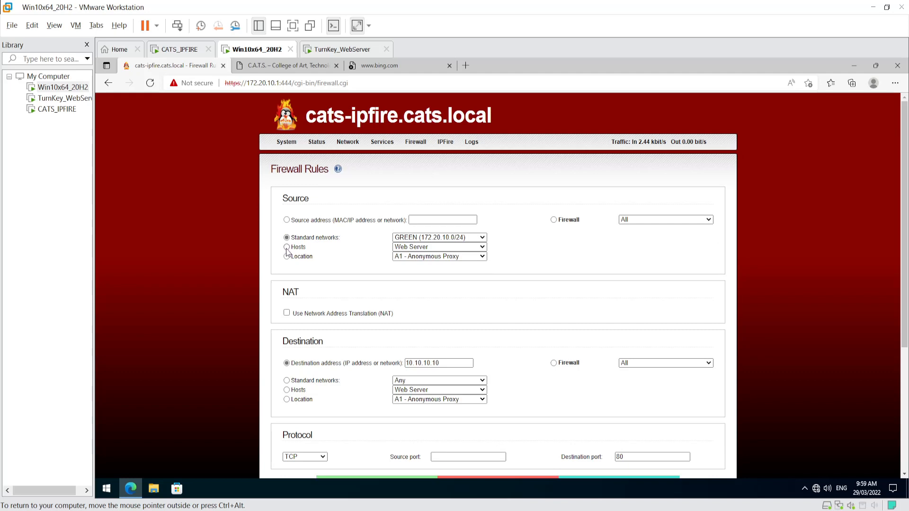
pyautogui.click(418, 247)
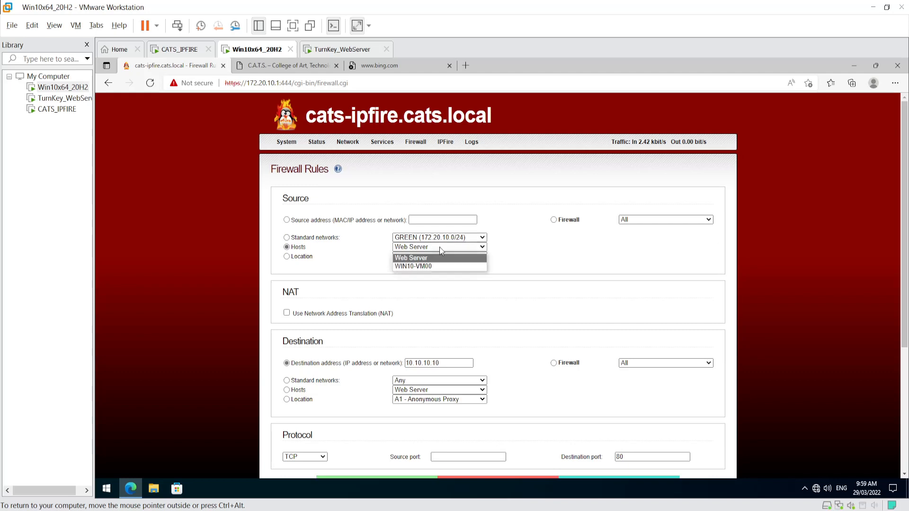
pyautogui.click(419, 263)
pyautogui.click(536, 299)
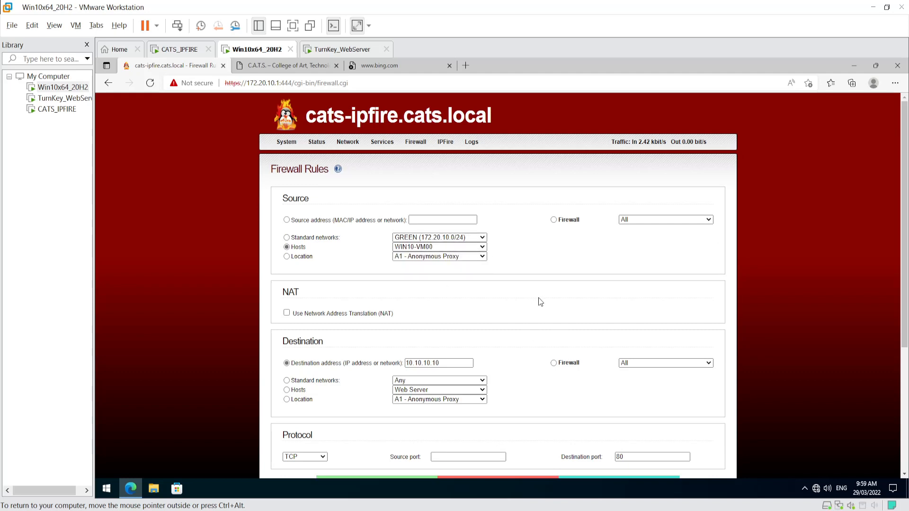
pyautogui.scroll(-2, 541, 304)
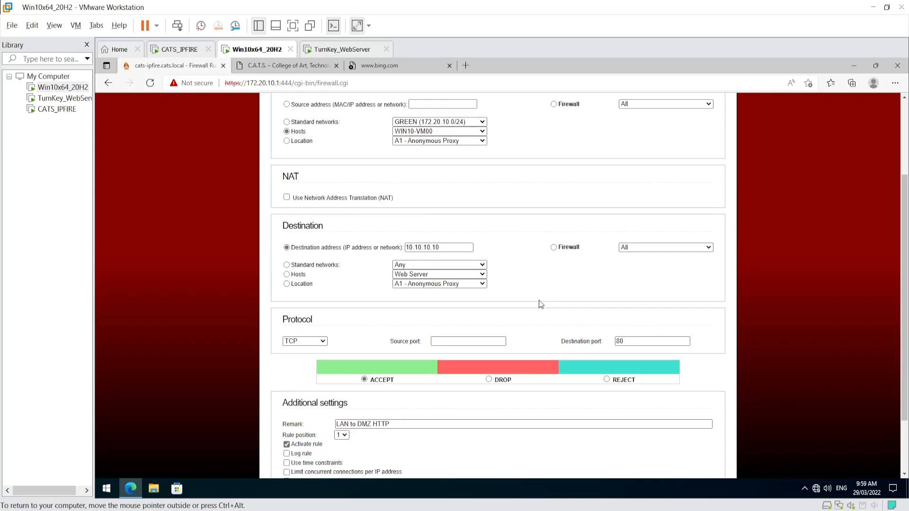
# - Set the rule's destination to host Web Server and update it
pyautogui.click(287, 275)
pyautogui.click(404, 277)
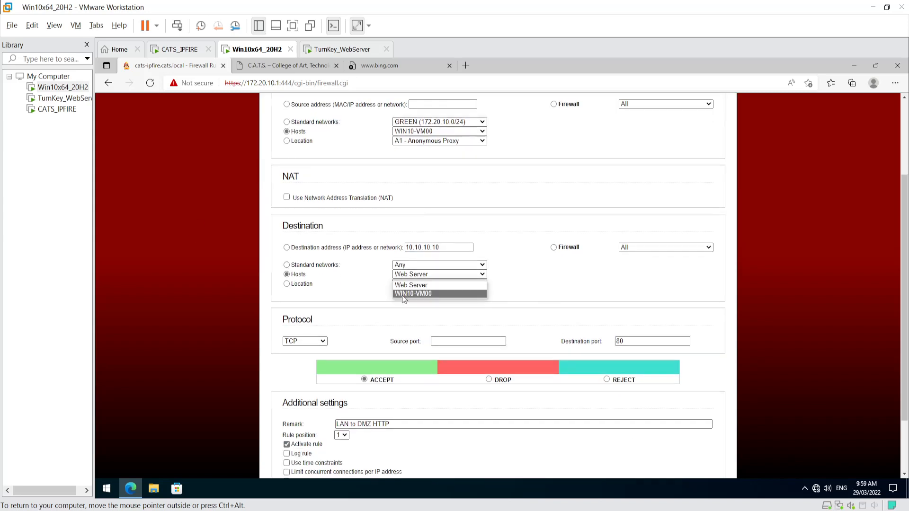
pyautogui.click(388, 297)
pyautogui.click(387, 296)
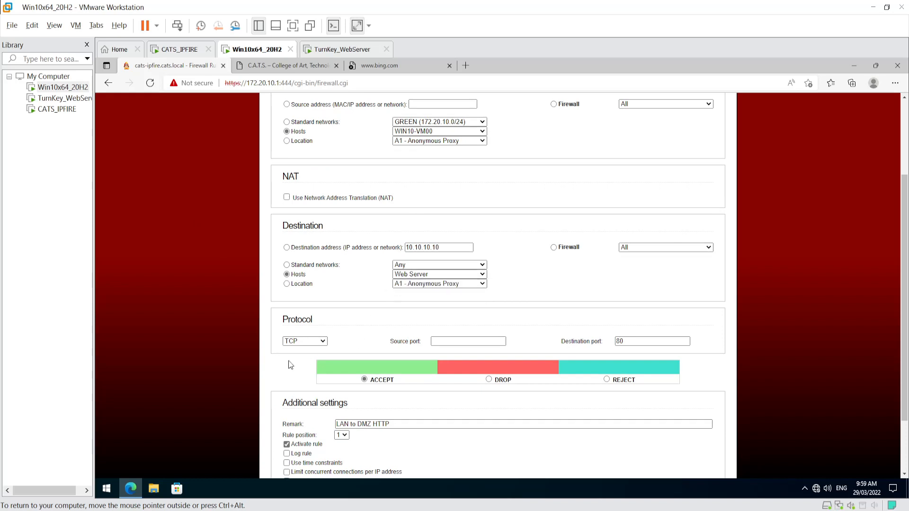
pyautogui.scroll(-2, 458, 361)
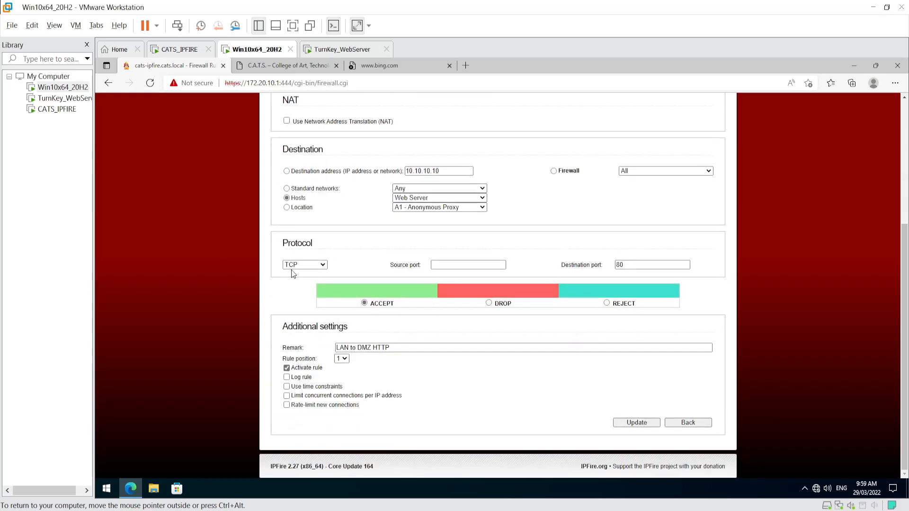
pyautogui.click(636, 422)
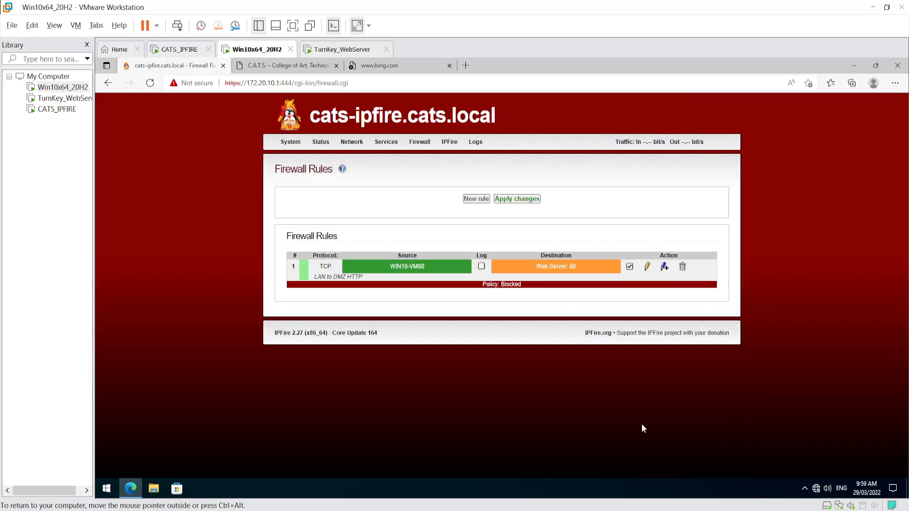
# - Apply the updated firewall rules and reload the C.A.T.S. site to test access
pyautogui.click(518, 200)
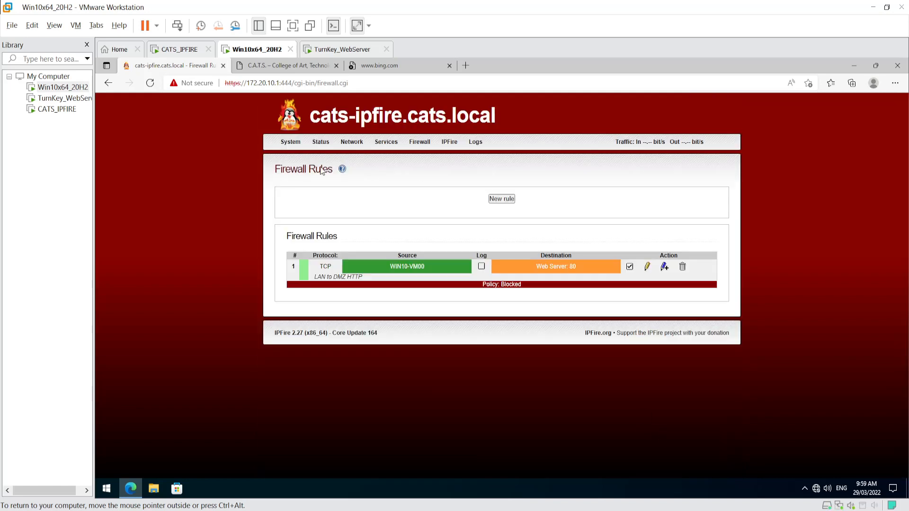
pyautogui.click(293, 66)
pyautogui.rightClick(294, 68)
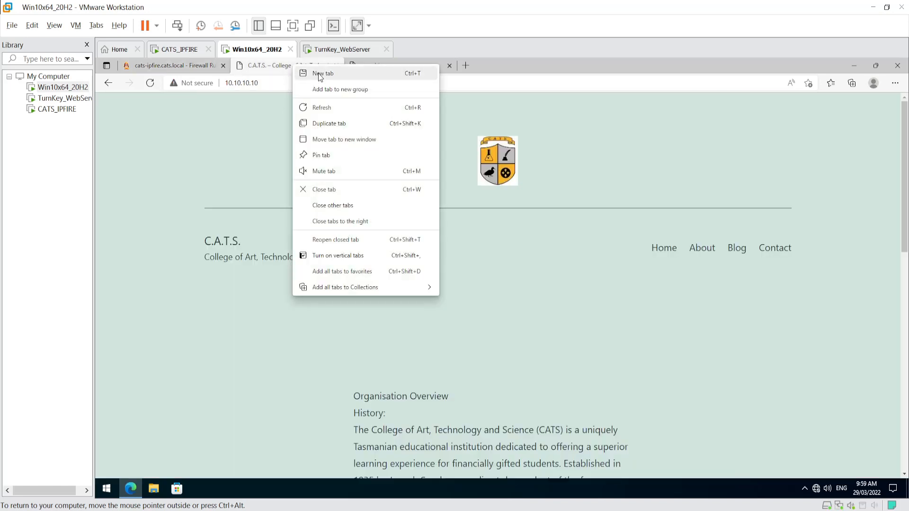
pyautogui.click(322, 107)
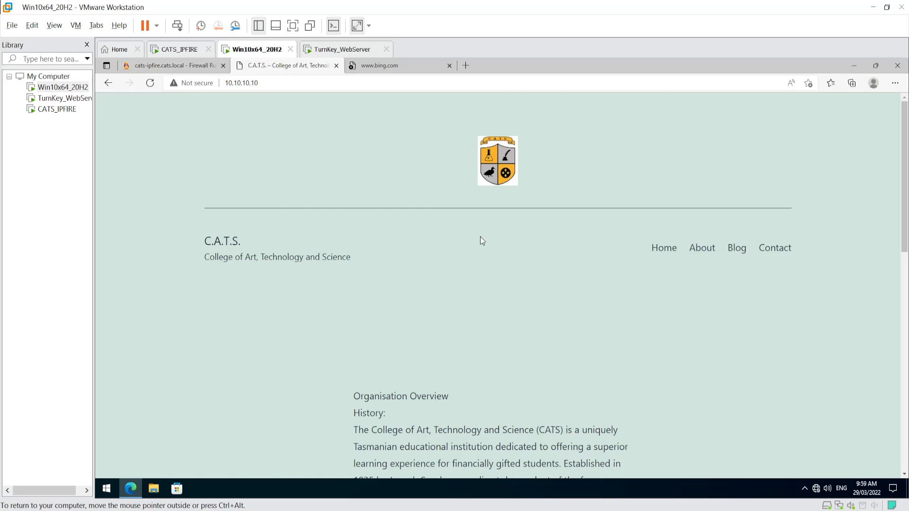
# - Disable rule 1, apply the change, and reload the C.A.T.S. site to retest access
pyautogui.click(198, 66)
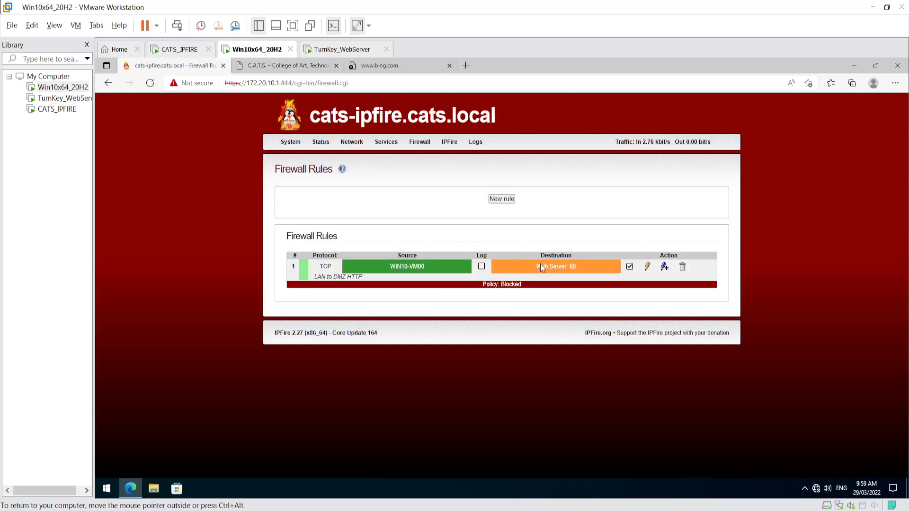
pyautogui.click(629, 267)
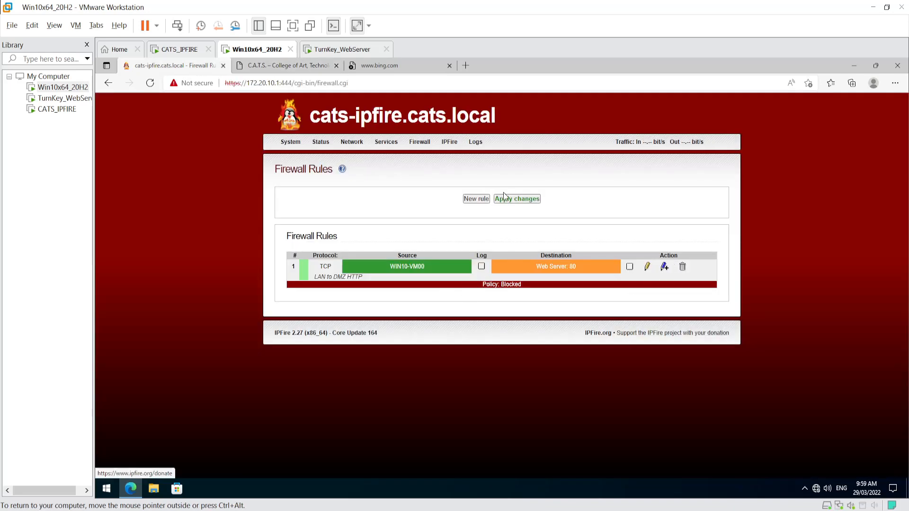
pyautogui.click(514, 199)
pyautogui.click(277, 66)
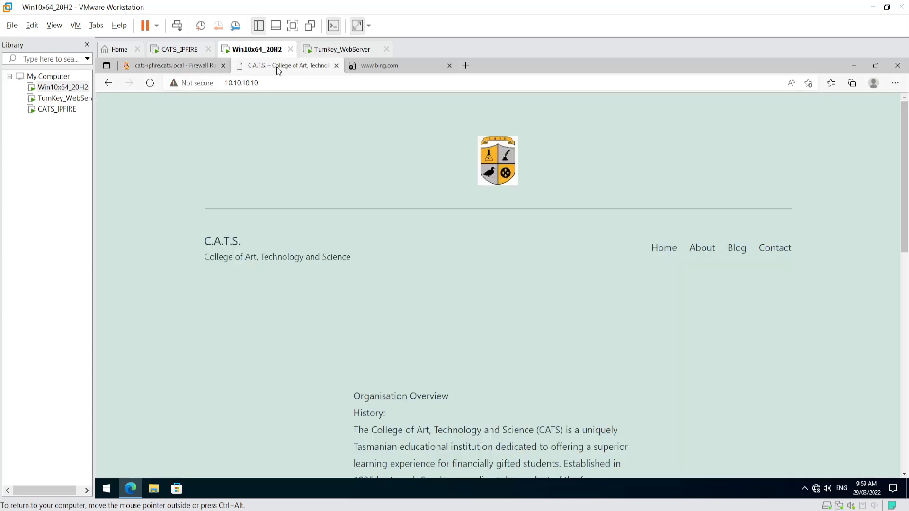
pyautogui.rightClick(277, 67)
pyautogui.click(305, 110)
# - Delete the LAN to DMZ HTTP rule and apply the deletion
pyautogui.click(198, 71)
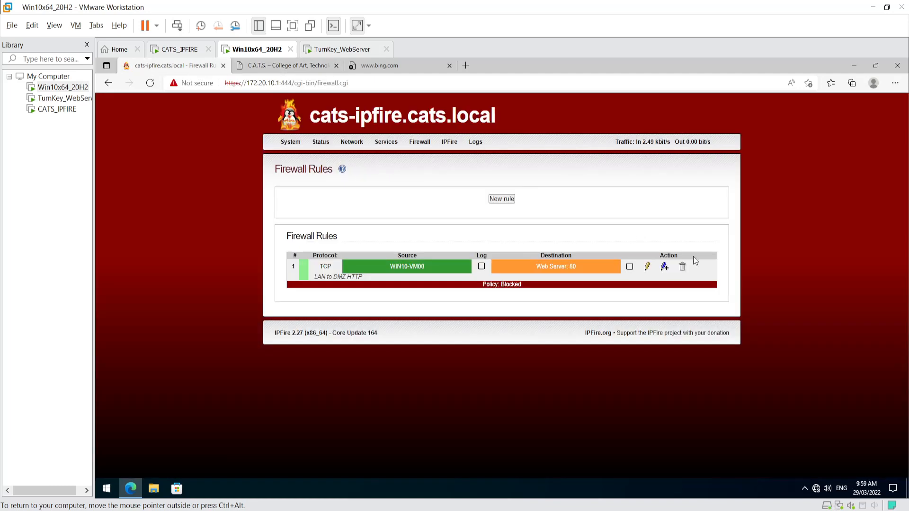
pyautogui.click(682, 269)
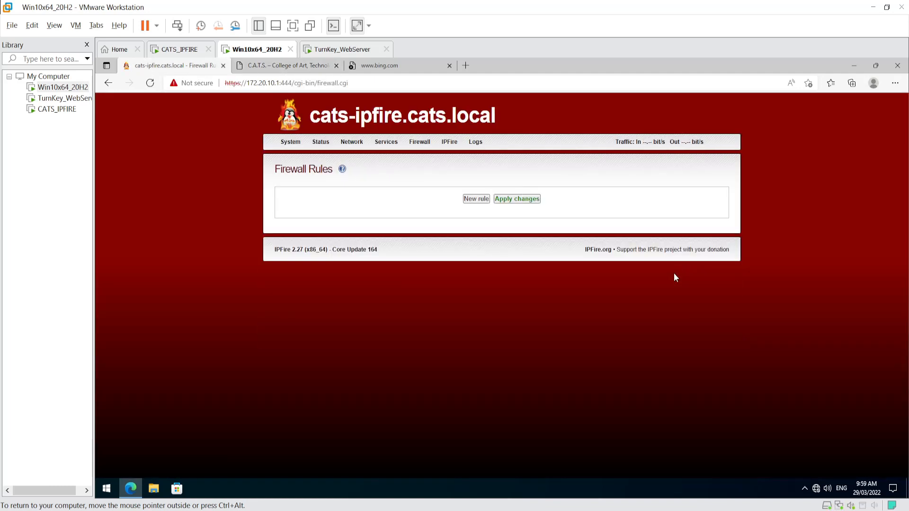
pyautogui.click(532, 204)
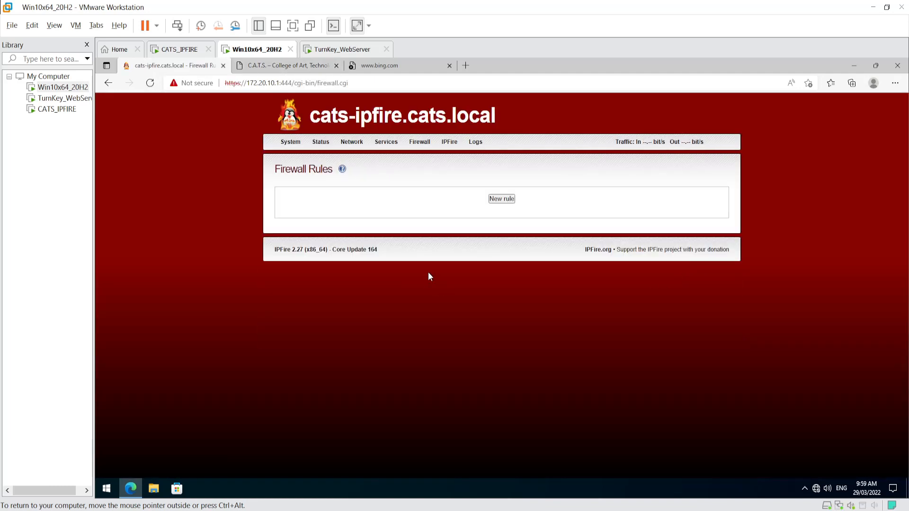
# - Replace the college site tab with a new tab loading 10.10.10.10, then return to Firewall Rules
pyautogui.click(276, 67)
pyautogui.click(336, 65)
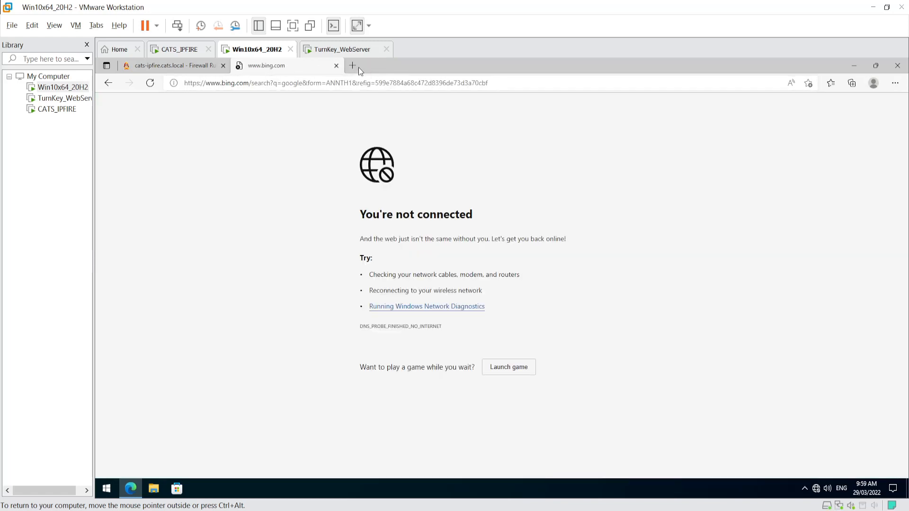
pyautogui.click(352, 67)
pyautogui.write('10.1')
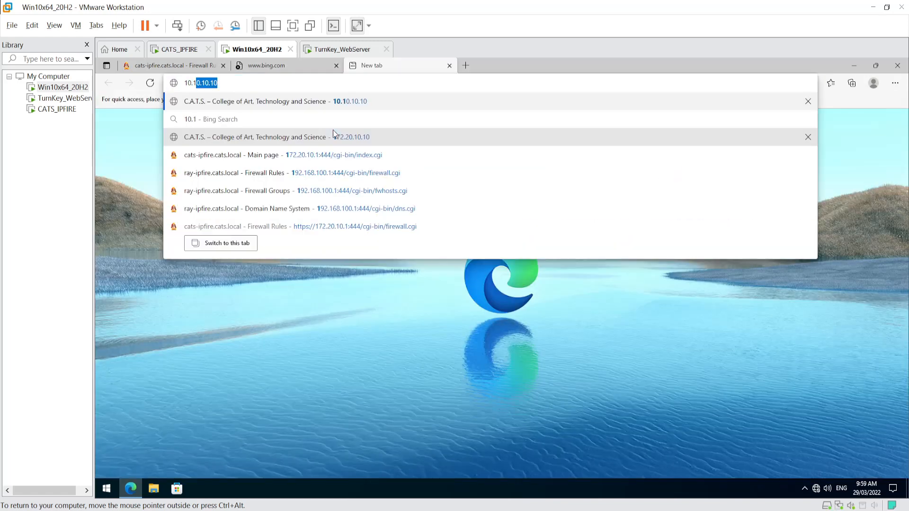
pyautogui.write('0.10.10')
pyautogui.press('Return')
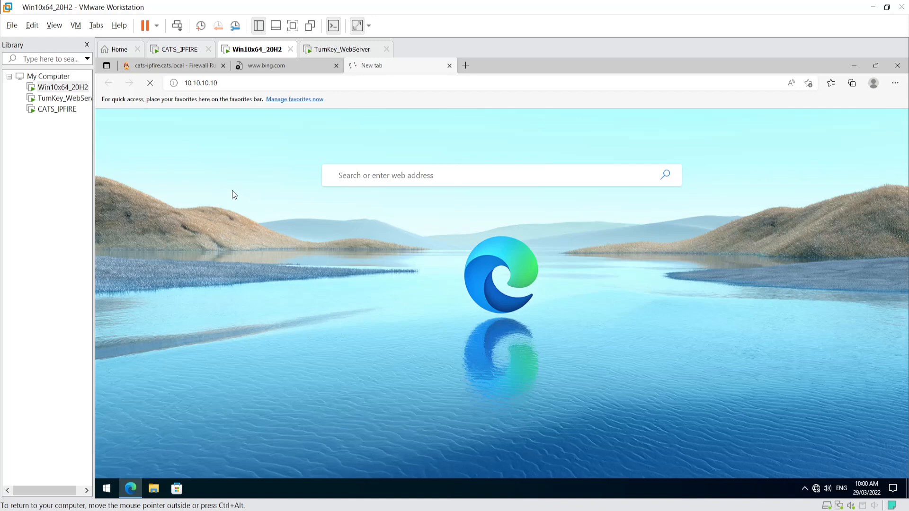
pyautogui.click(160, 66)
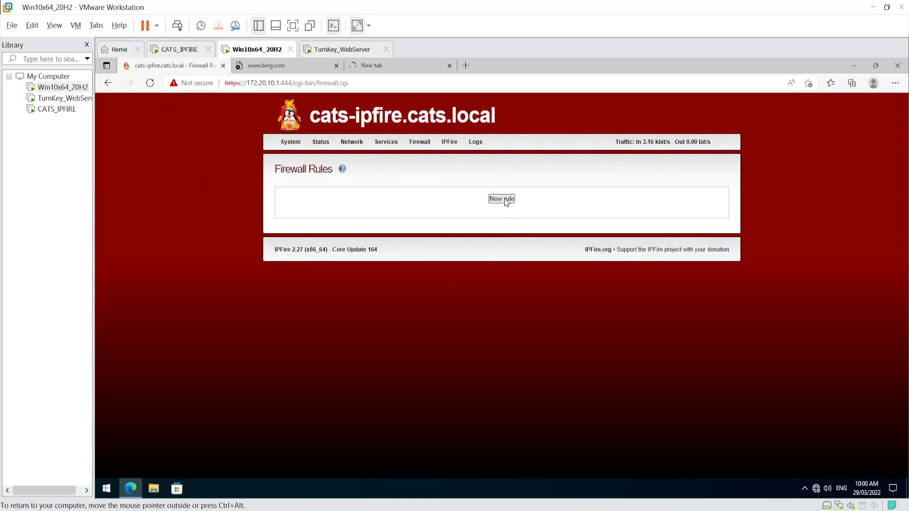
# - Start a new rule with source host WIN10-VM00 and destination host Web Server
pyautogui.click(504, 200)
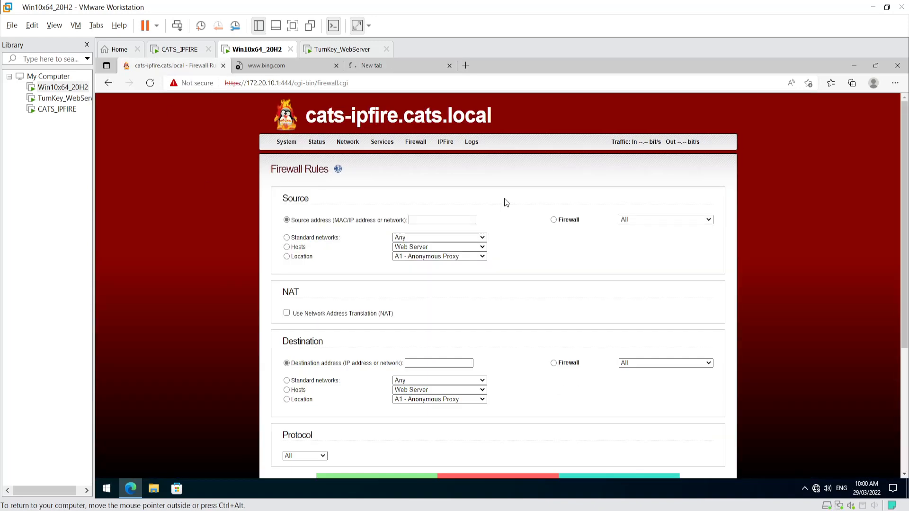
pyautogui.click(286, 247)
pyautogui.click(436, 247)
pyautogui.click(418, 266)
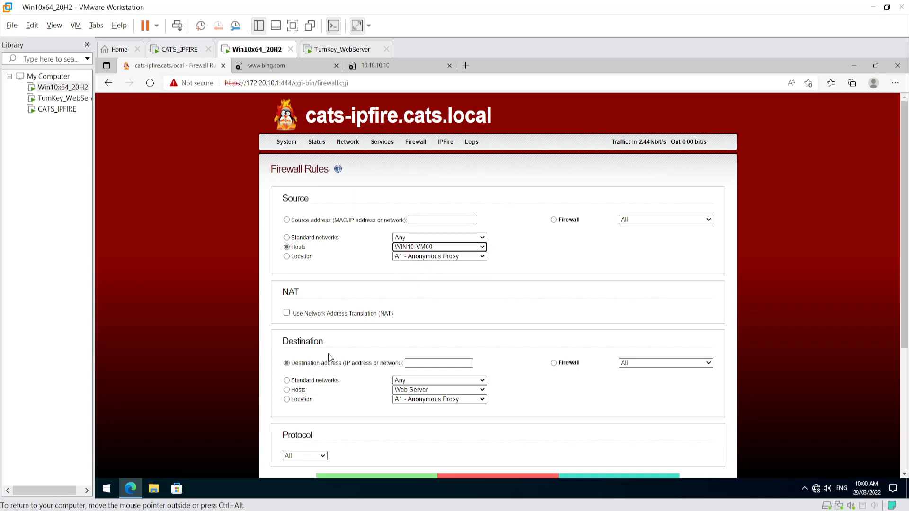
pyautogui.click(287, 390)
pyautogui.click(411, 390)
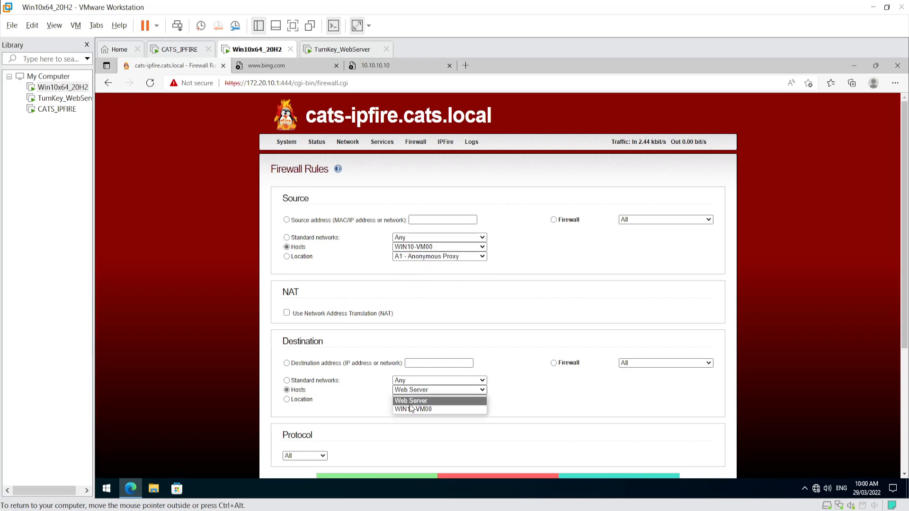
pyautogui.click(411, 401)
pyautogui.scroll(-4, 379, 405)
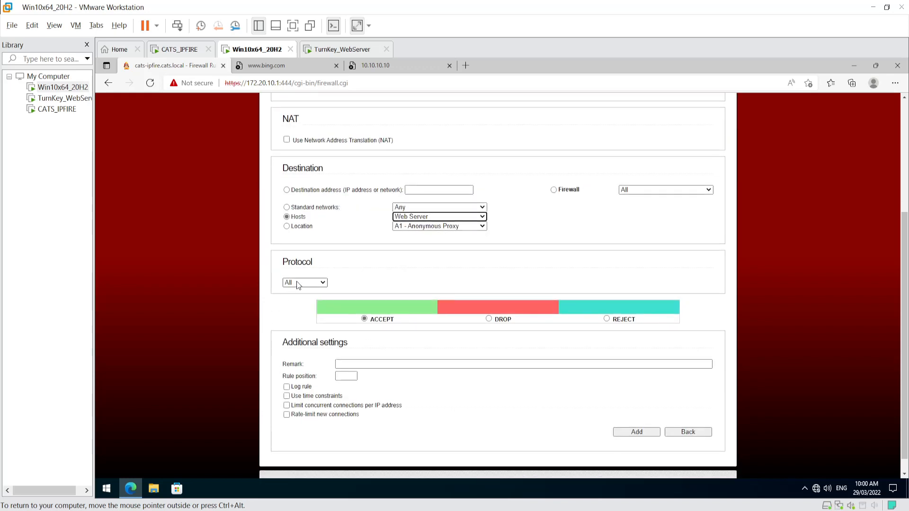
# - Set protocol TCP, destination port 80, remark 'LAN to DMZ HTTP', and add the rule
pyautogui.click(298, 283)
pyautogui.click(296, 305)
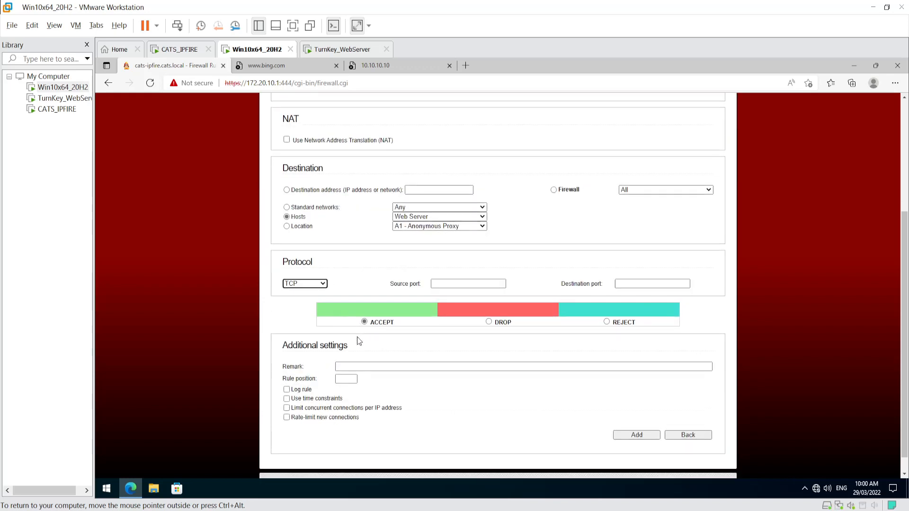
pyautogui.click(359, 366)
pyautogui.click(355, 397)
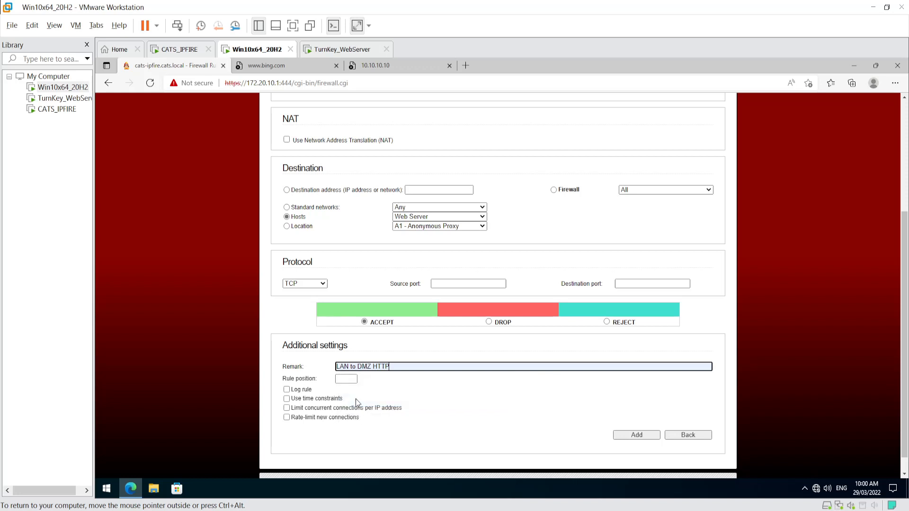
pyautogui.click(618, 284)
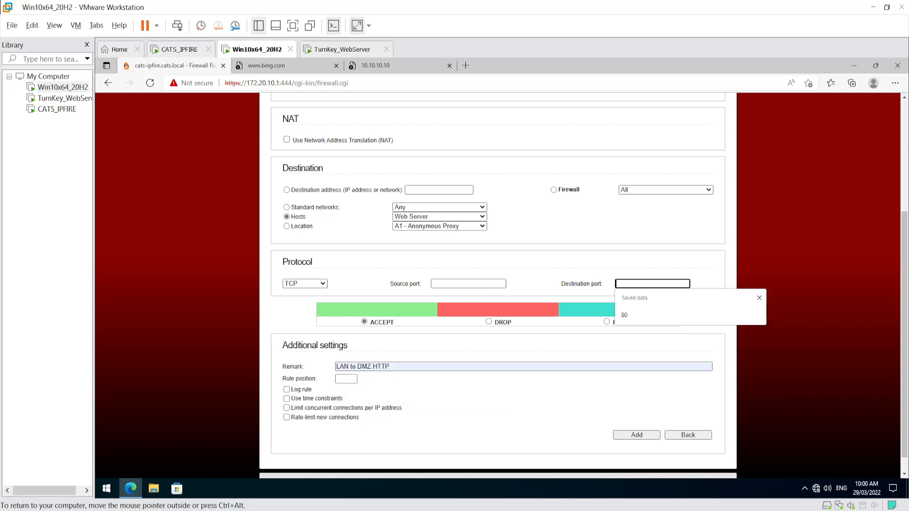
pyautogui.click(627, 316)
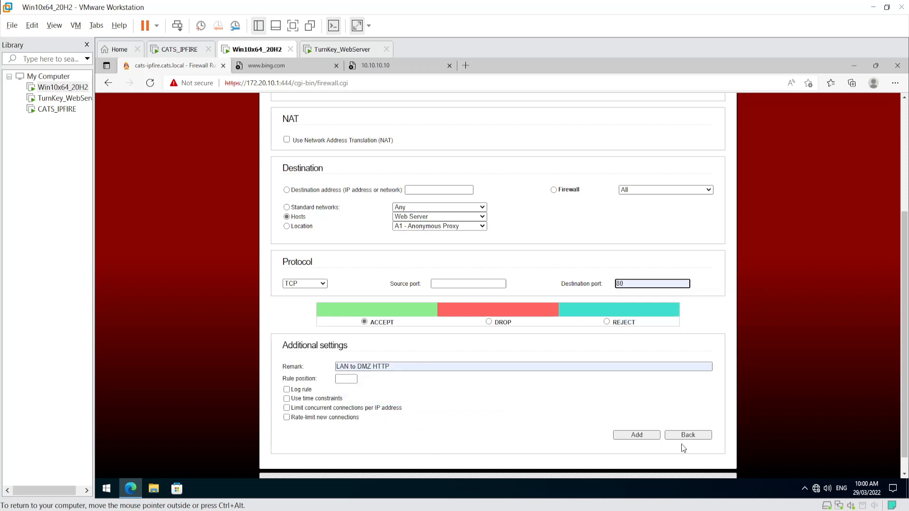
pyautogui.click(635, 435)
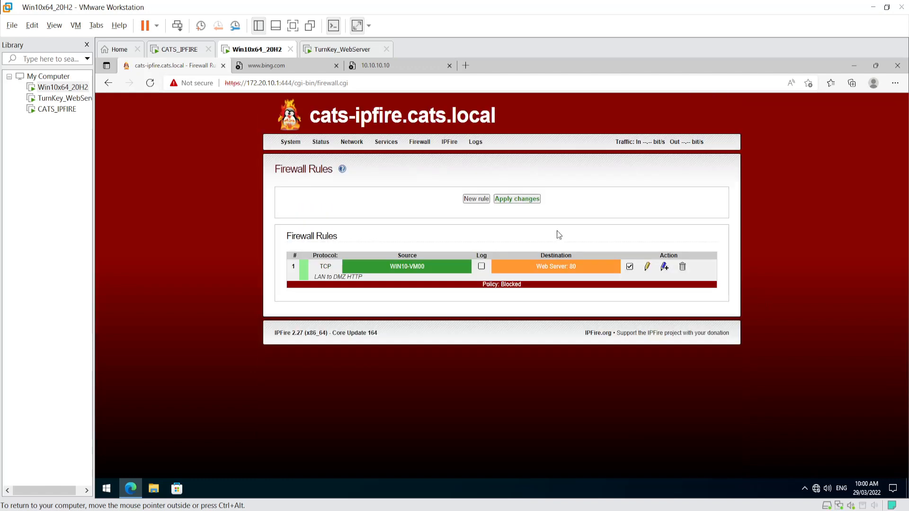
# - Apply the re-created rule and refresh the 10.10.10.10 tab to confirm the C.A.T.S. site loads
pyautogui.click(517, 198)
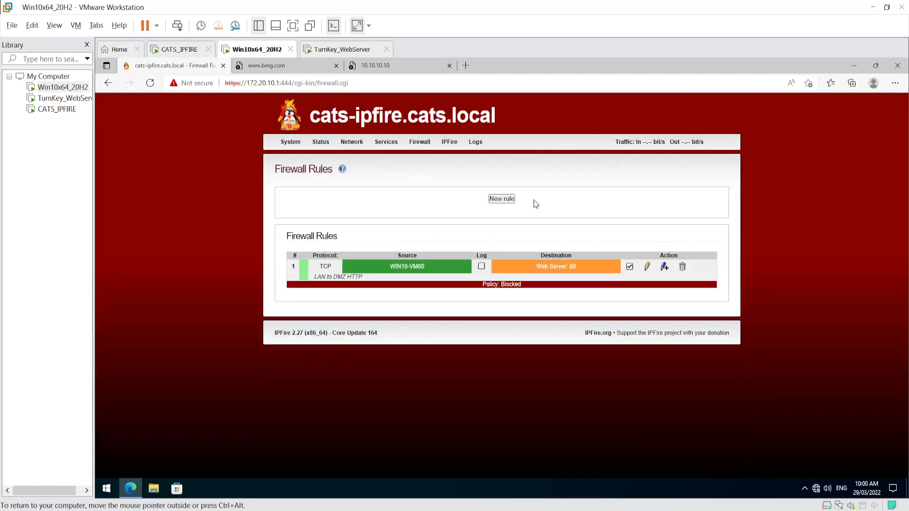
pyautogui.click(378, 65)
pyautogui.rightClick(389, 66)
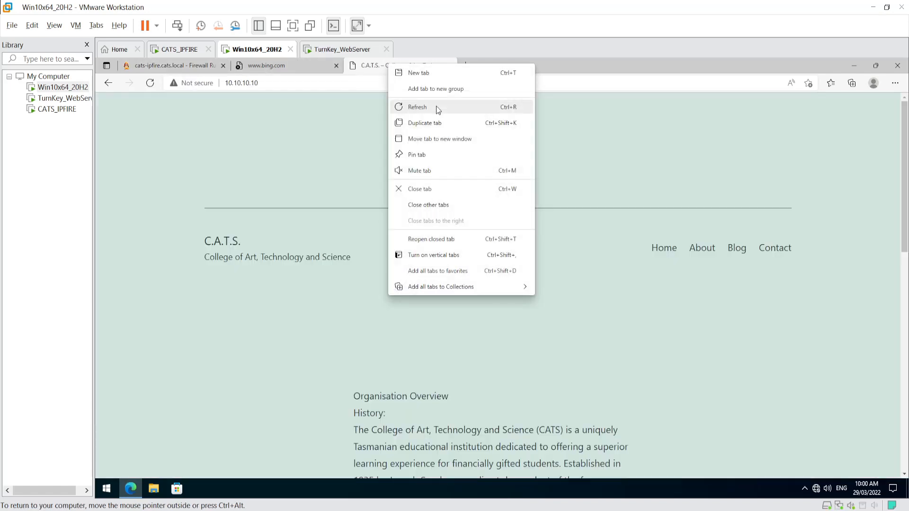
pyautogui.click(436, 107)
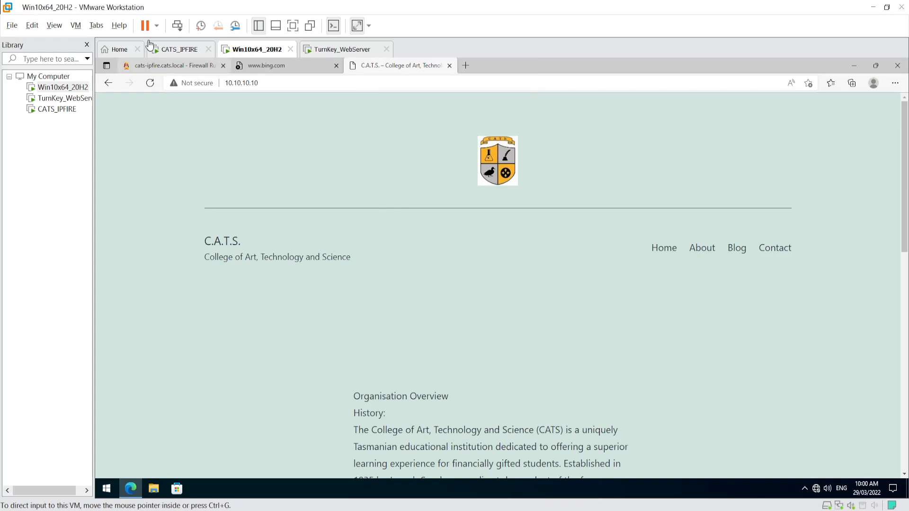
pyautogui.click(165, 62)
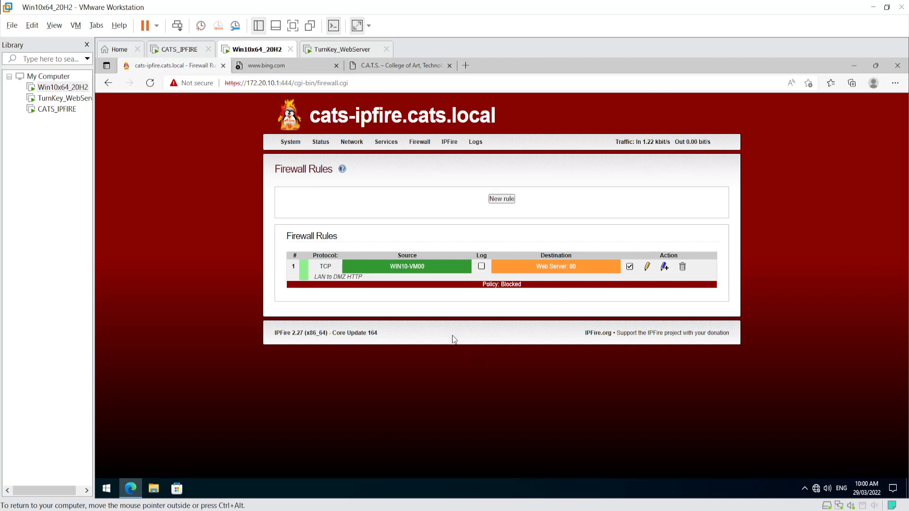
pyautogui.moveTo(417, 142)
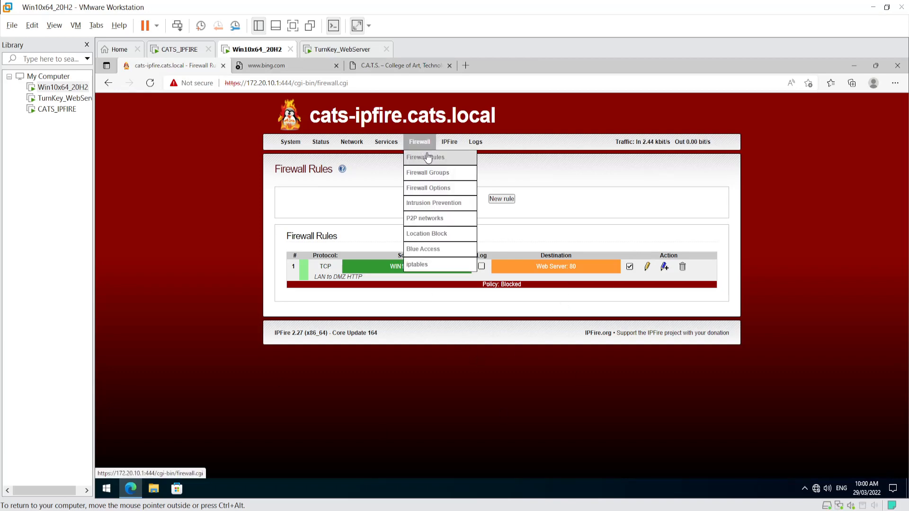
pyautogui.click(428, 174)
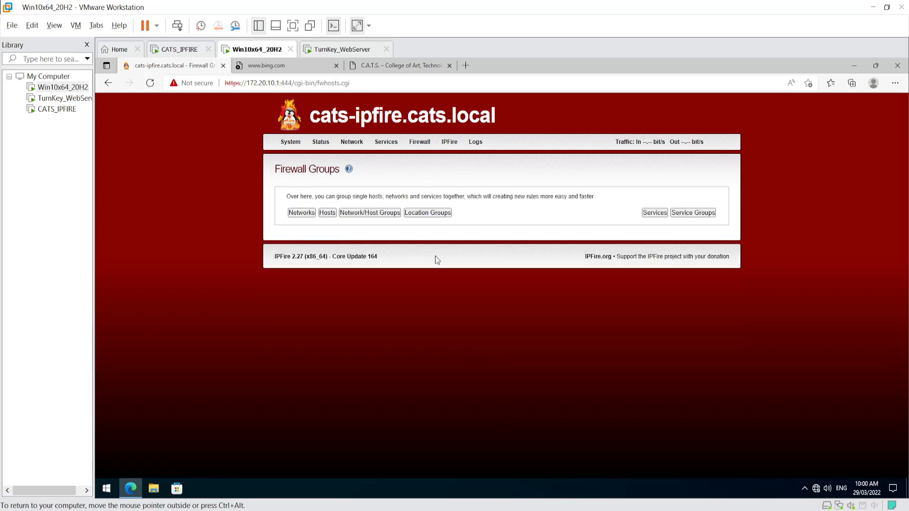
pyautogui.click(694, 215)
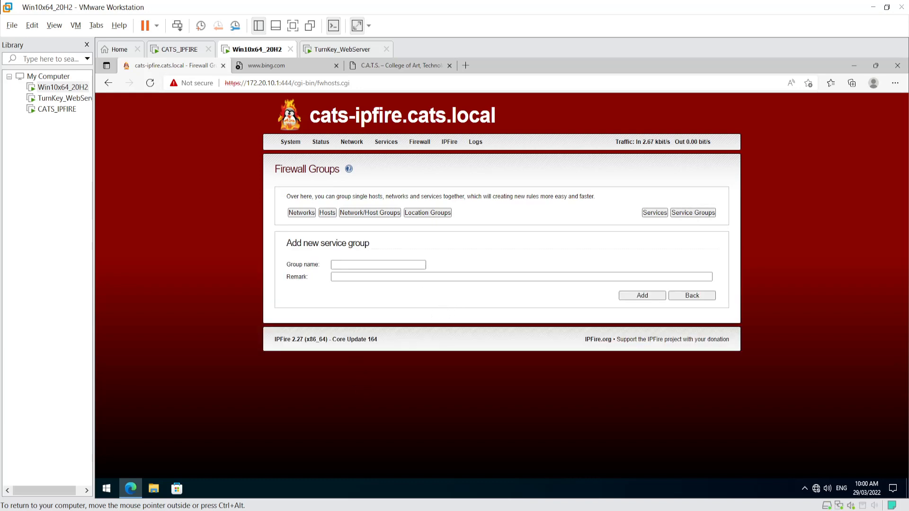
pyautogui.moveTo(425, 142)
pyautogui.click(424, 161)
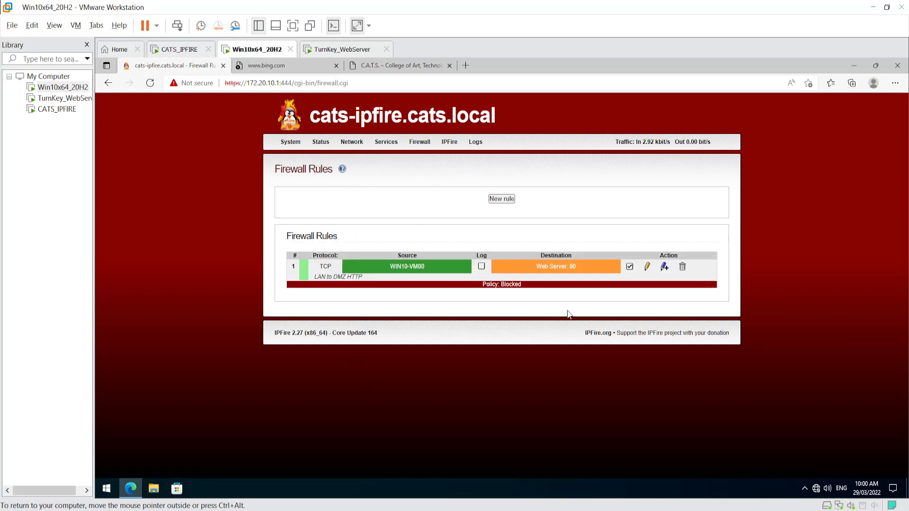
# - Start another rule with GREEN as source network and RED as destination network
pyautogui.click(509, 200)
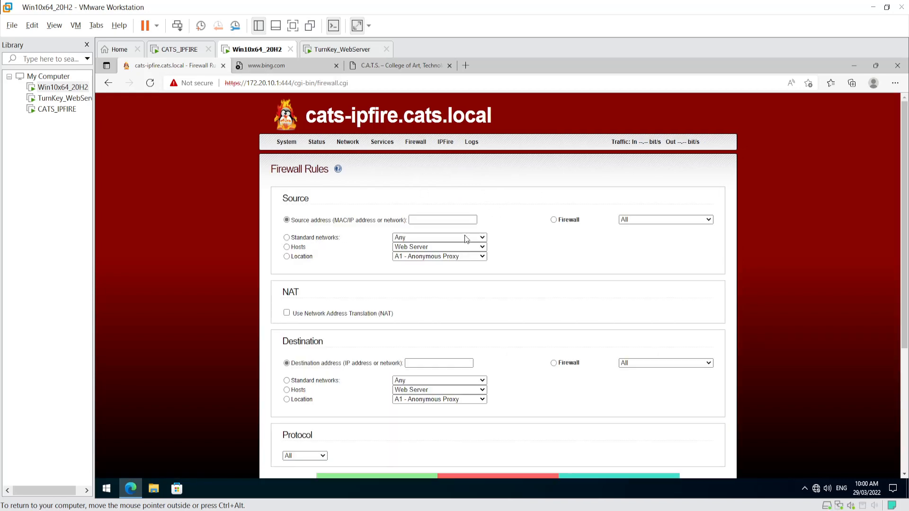
pyautogui.click(286, 238)
pyautogui.click(411, 237)
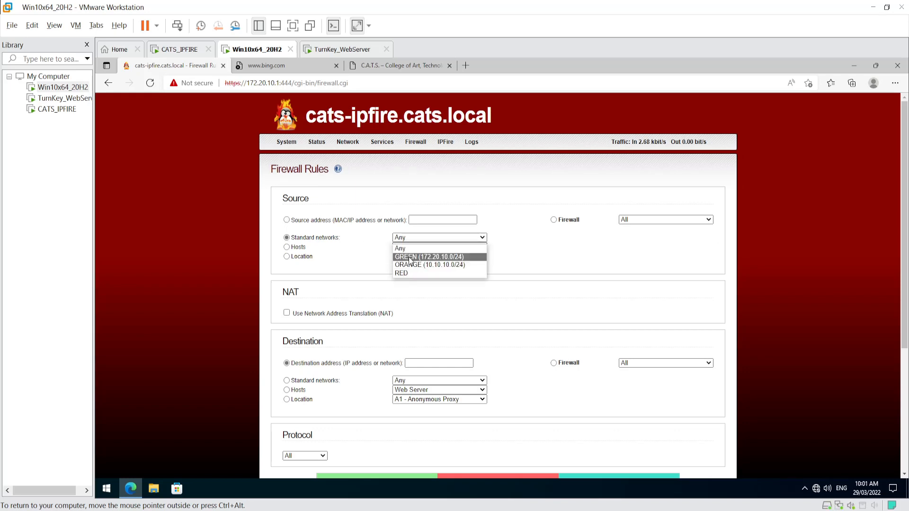
pyautogui.click(410, 258)
pyautogui.click(542, 273)
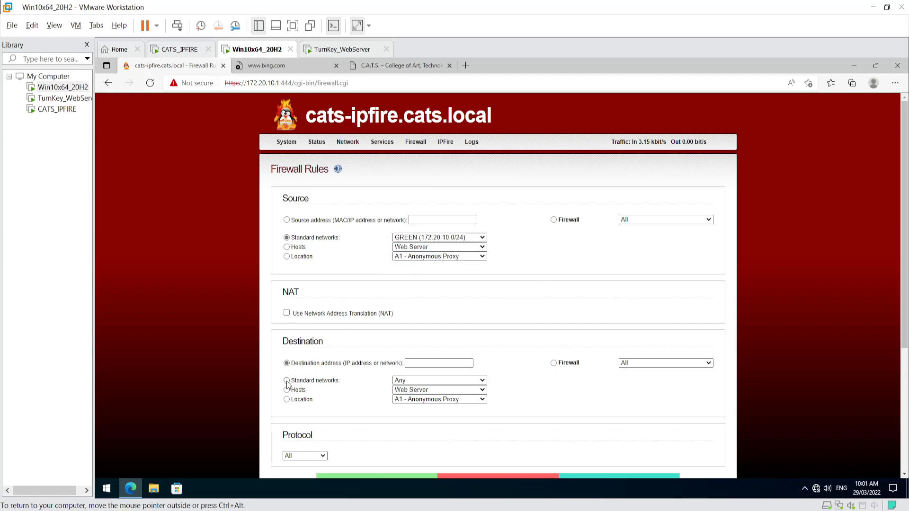
pyautogui.click(435, 382)
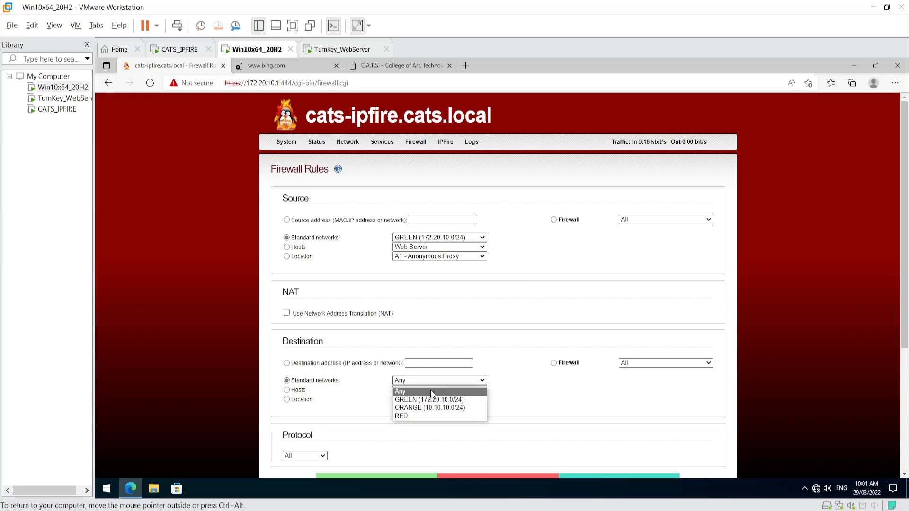
pyautogui.click(416, 418)
pyautogui.click(548, 419)
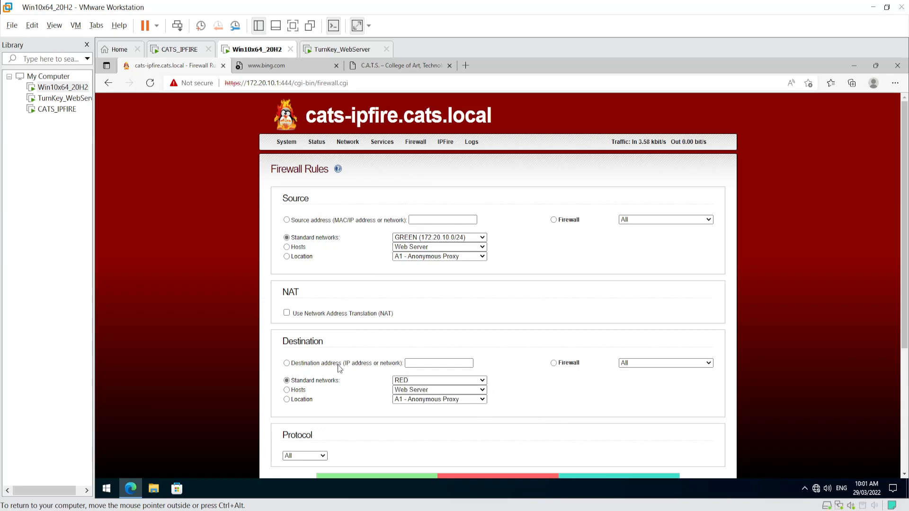
# - Set protocol TCP and destination port 80, add the rule, and apply the changes
pyautogui.scroll(-2, 524, 420)
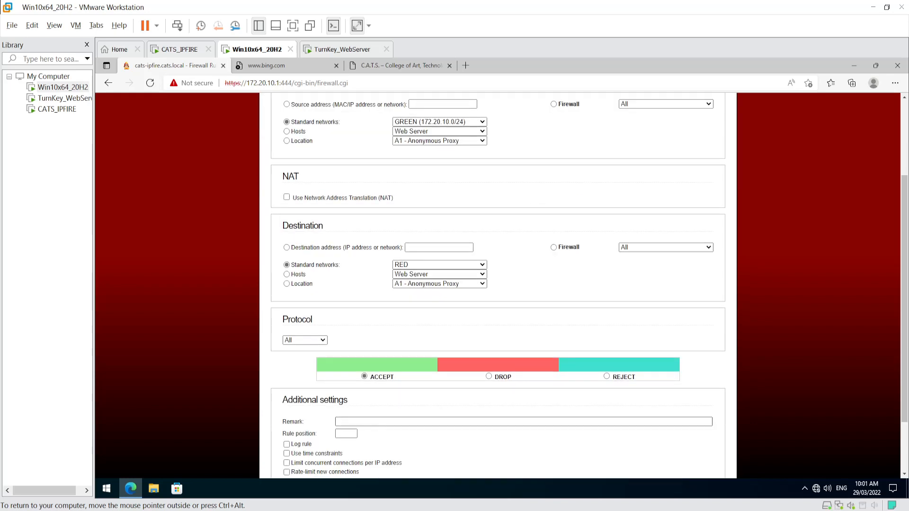
pyautogui.click(313, 341)
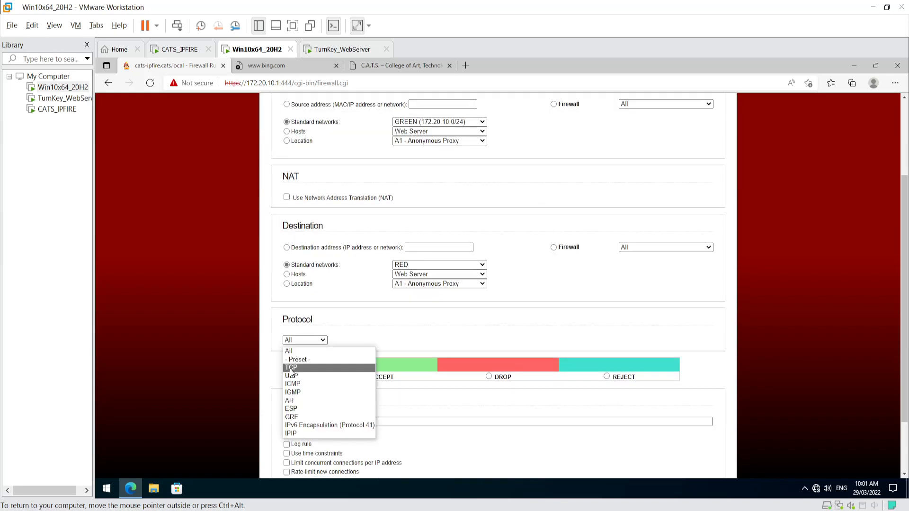
pyautogui.click(291, 368)
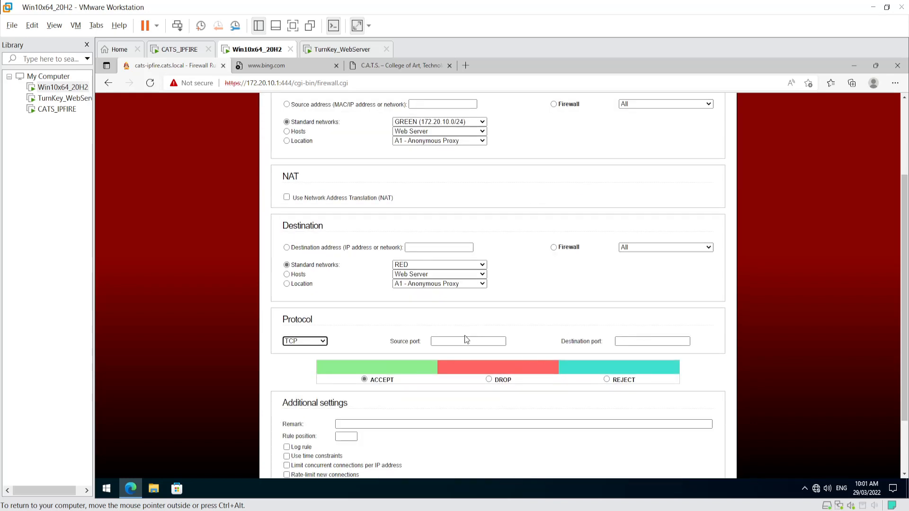
pyautogui.click(652, 341)
pyautogui.write('80')
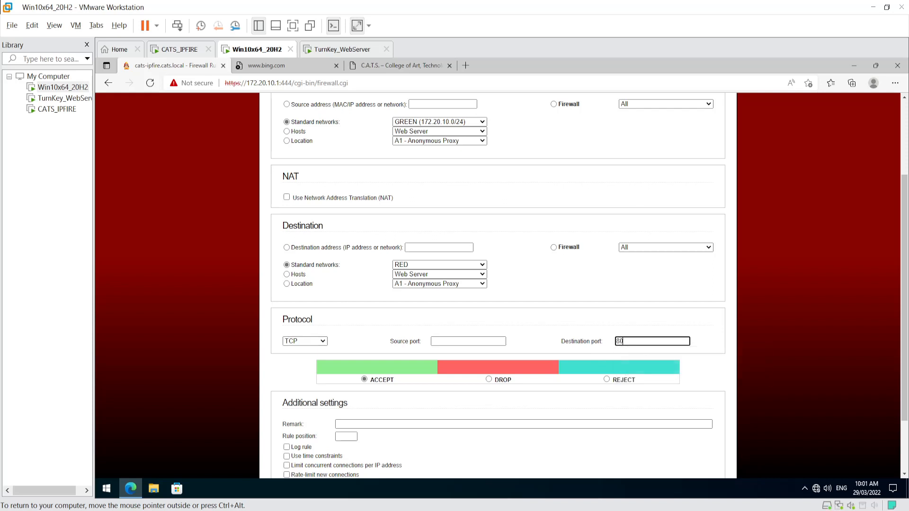
pyautogui.click(563, 313)
pyautogui.scroll(-2, 374, 432)
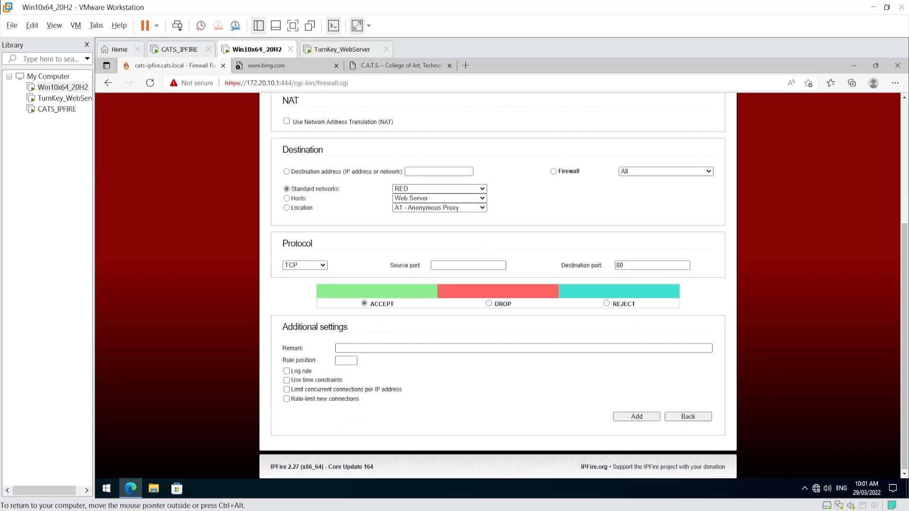
pyautogui.click(637, 416)
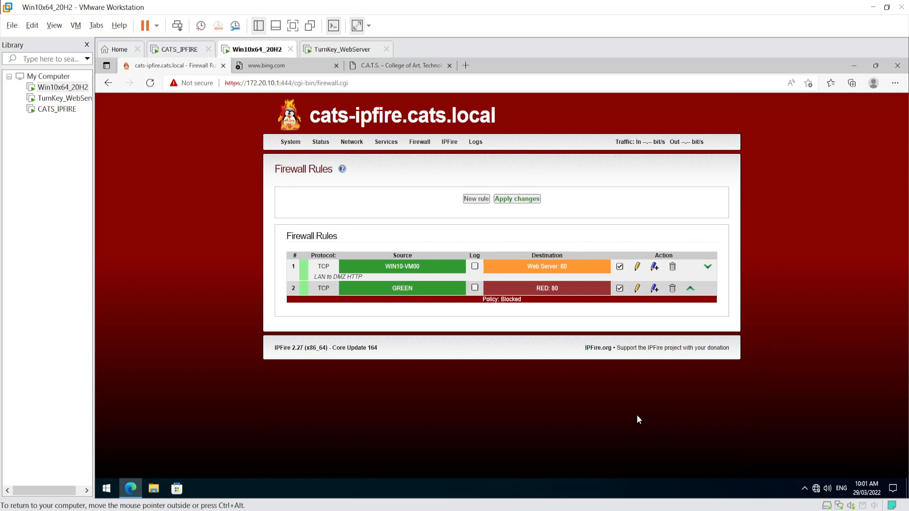
pyautogui.click(517, 200)
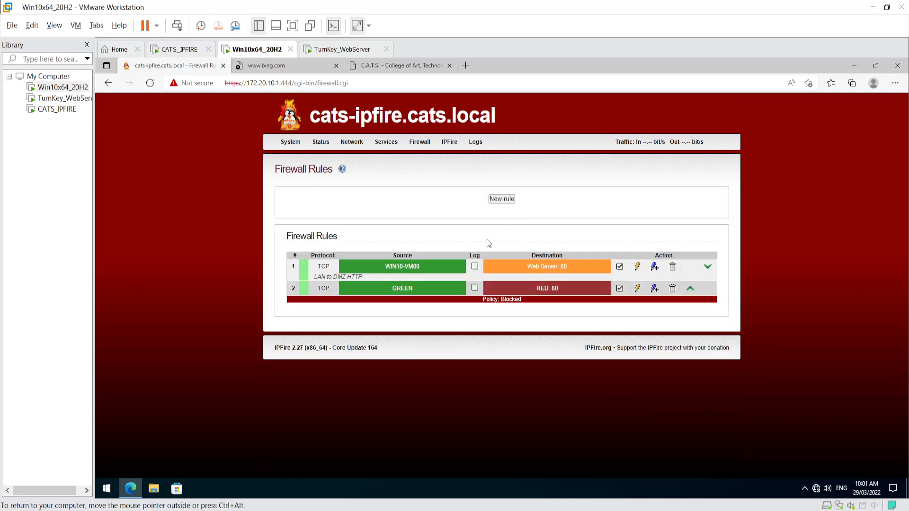
# - Start a new rule from the GREEN standard network to the RED standard network
pyautogui.click(500, 200)
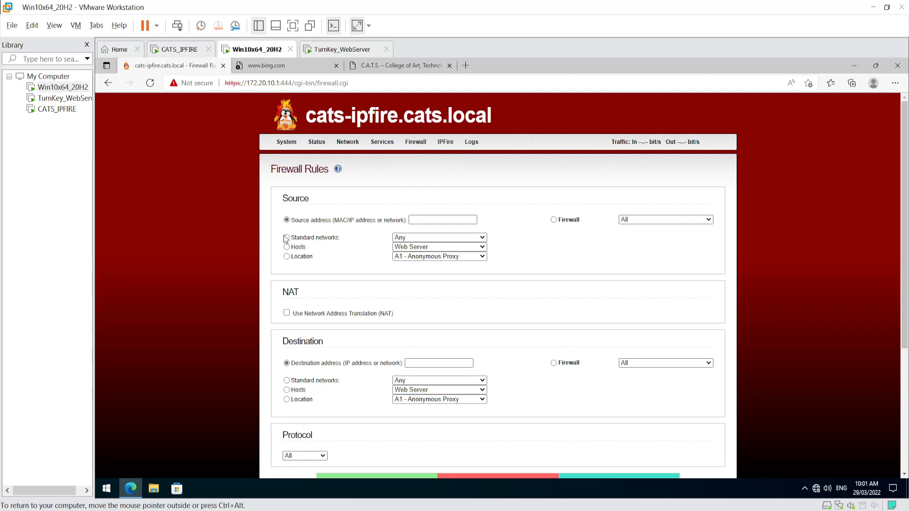
pyautogui.click(287, 238)
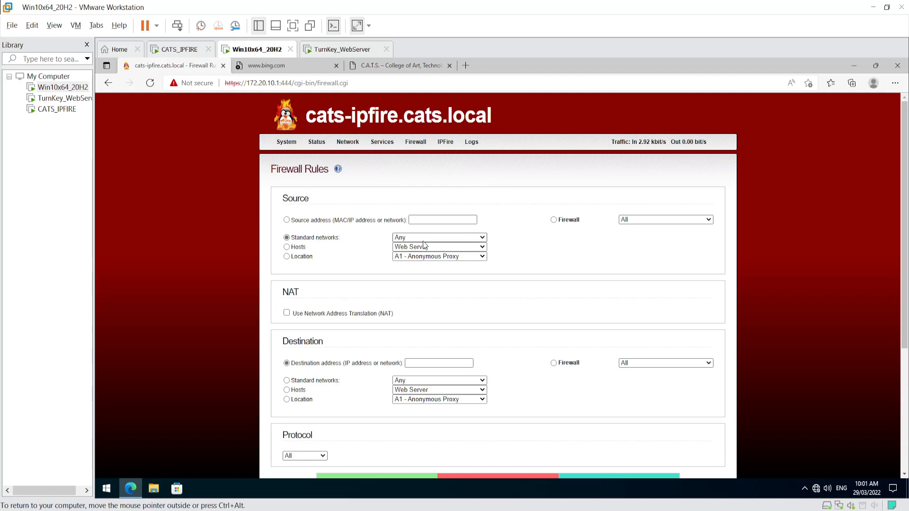
pyautogui.click(426, 237)
pyautogui.click(416, 254)
pyautogui.click(287, 381)
pyautogui.click(400, 381)
pyautogui.click(407, 415)
# - Set protocol TCP and destination port 53, add the rule, and apply the changes
pyautogui.scroll(-2, 386, 427)
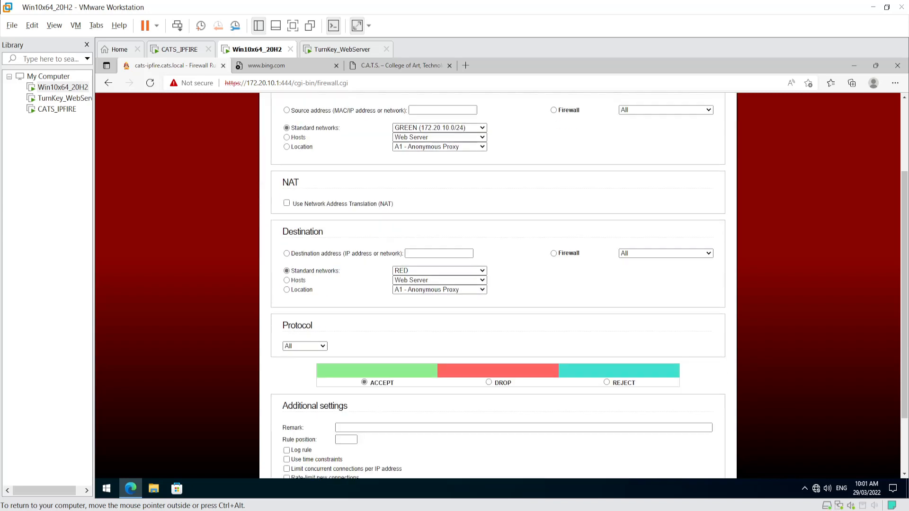
pyautogui.click(296, 341)
pyautogui.click(298, 368)
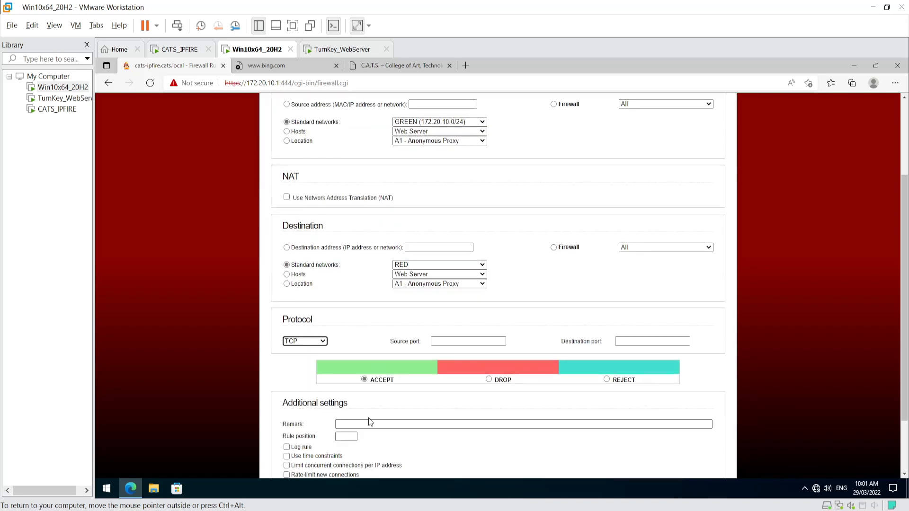
pyautogui.click(631, 340)
pyautogui.write('53')
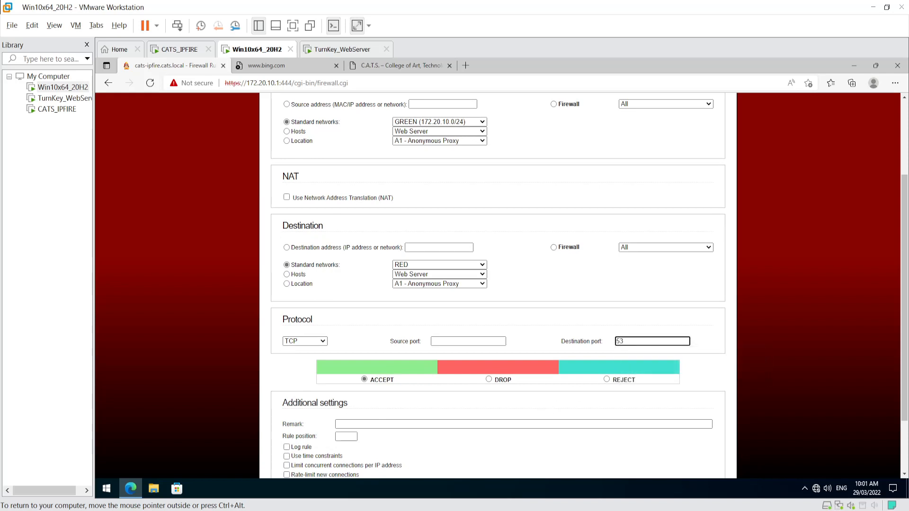
pyautogui.scroll(-3, 531, 454)
pyautogui.click(640, 418)
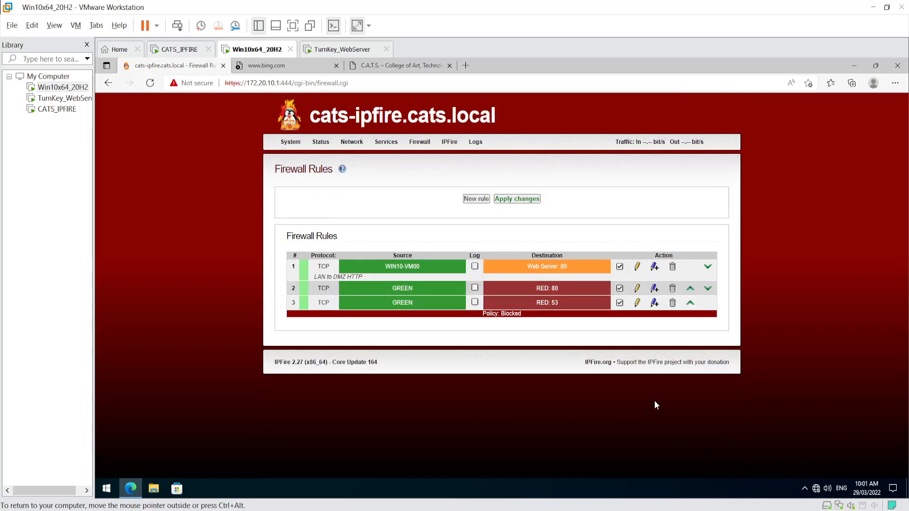
pyautogui.click(521, 200)
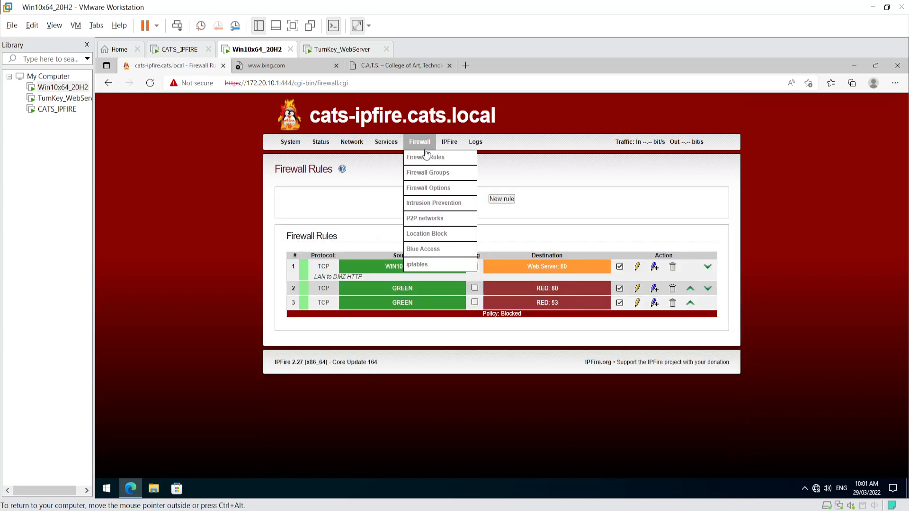
# - Start another rule with GREEN as source network and RED as destination network
pyautogui.click(498, 200)
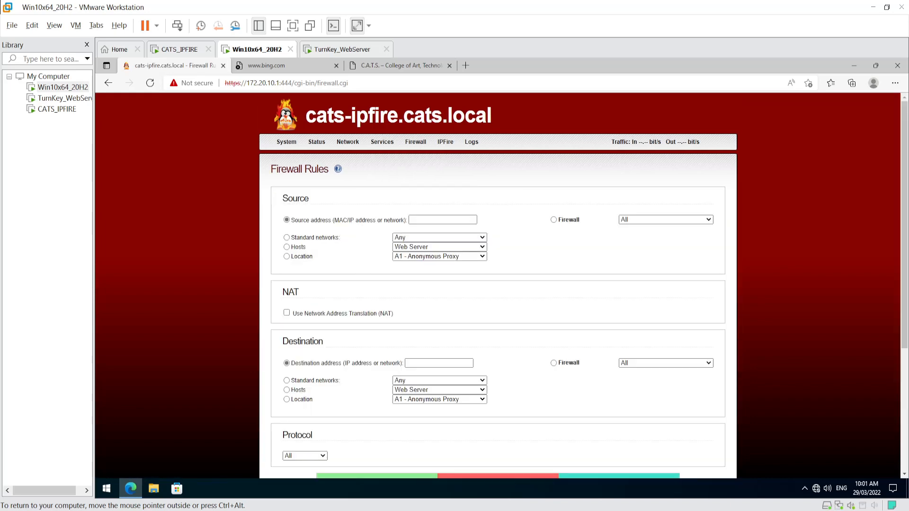
pyautogui.scroll(-3, 497, 284)
pyautogui.scroll(2, 373, 154)
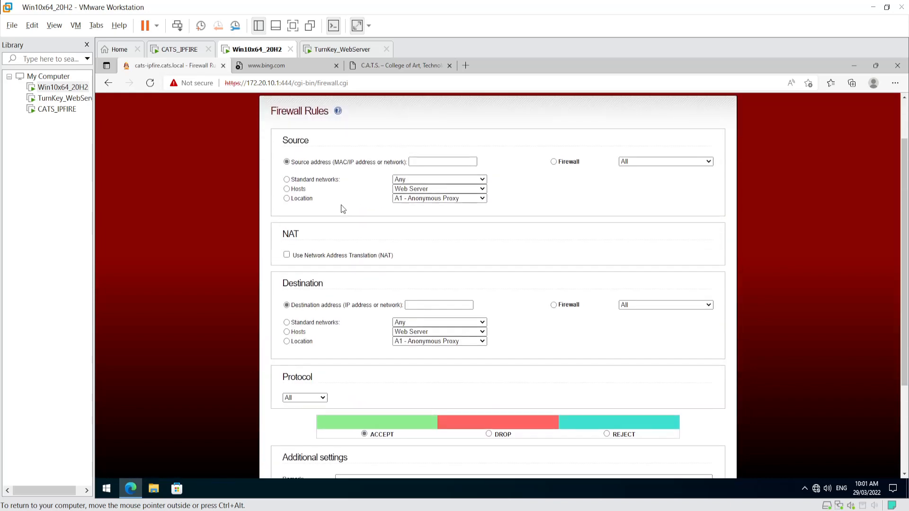
pyautogui.click(409, 189)
pyautogui.click(408, 181)
pyautogui.click(410, 180)
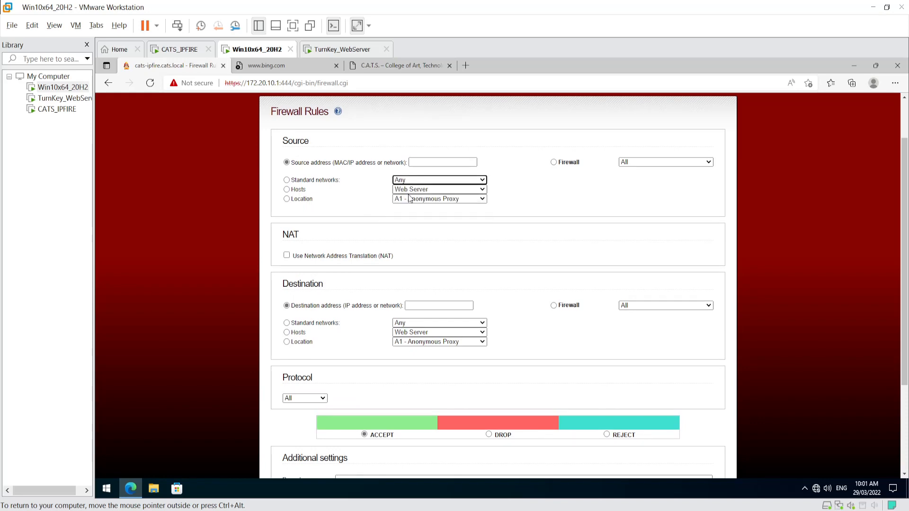
pyautogui.click(292, 181)
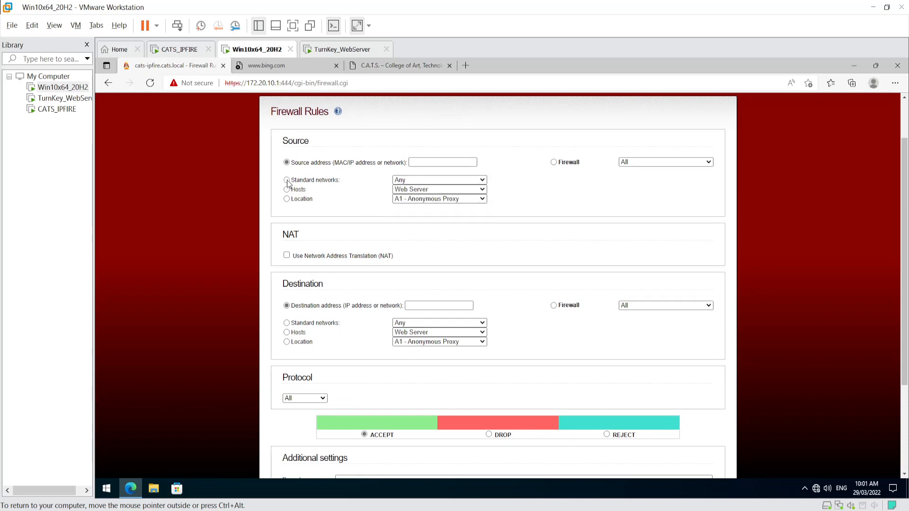
pyautogui.click(401, 180)
pyautogui.click(408, 199)
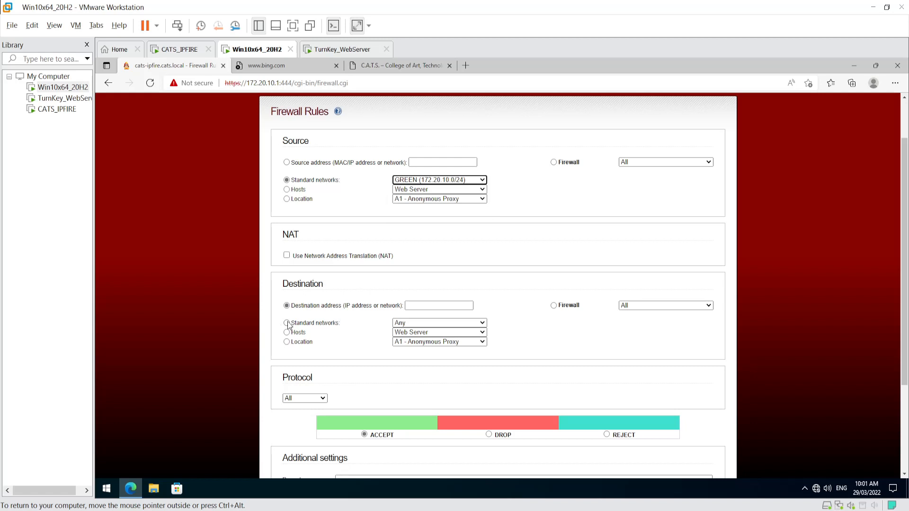
pyautogui.click(287, 323)
pyautogui.click(408, 323)
pyautogui.click(406, 358)
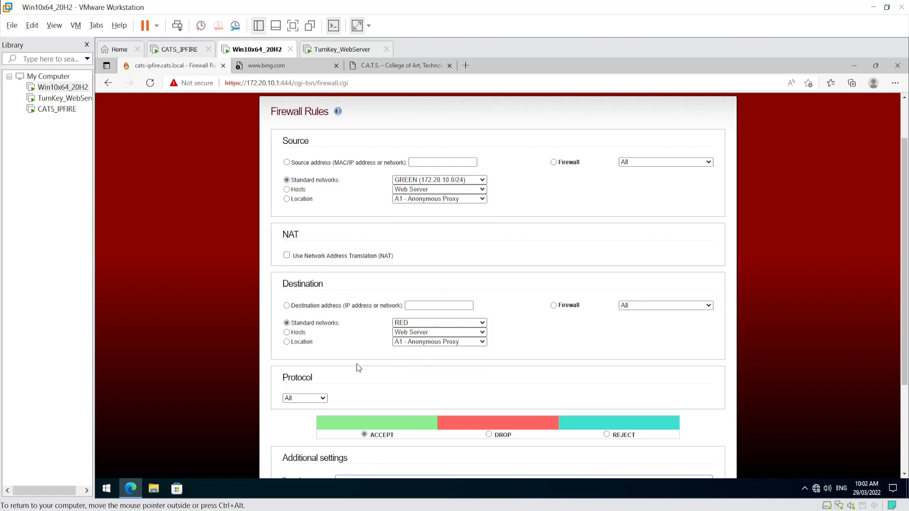
# - Set protocol UDP and destination port 53, then add the rule
pyautogui.scroll(-3, 357, 364)
pyautogui.click(316, 268)
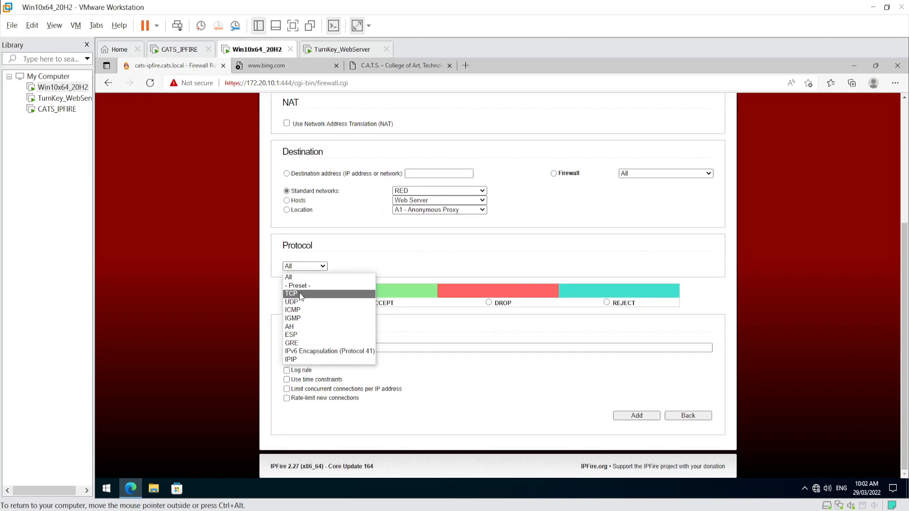
pyautogui.click(299, 293)
pyautogui.click(303, 268)
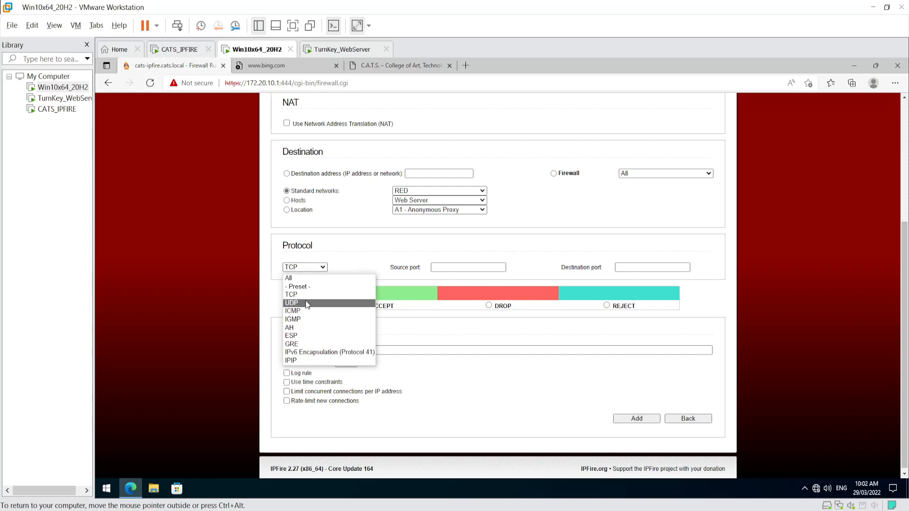
pyautogui.click(307, 303)
pyautogui.click(645, 267)
pyautogui.write('53')
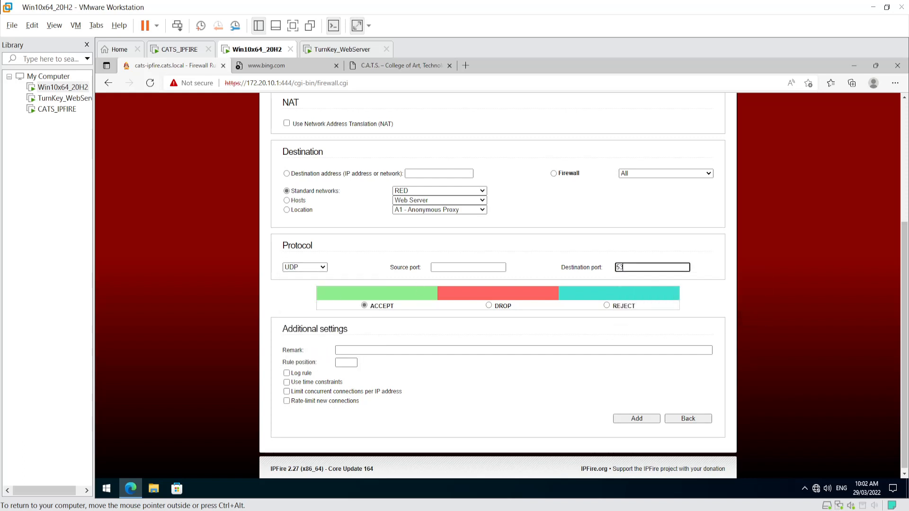
pyautogui.click(631, 420)
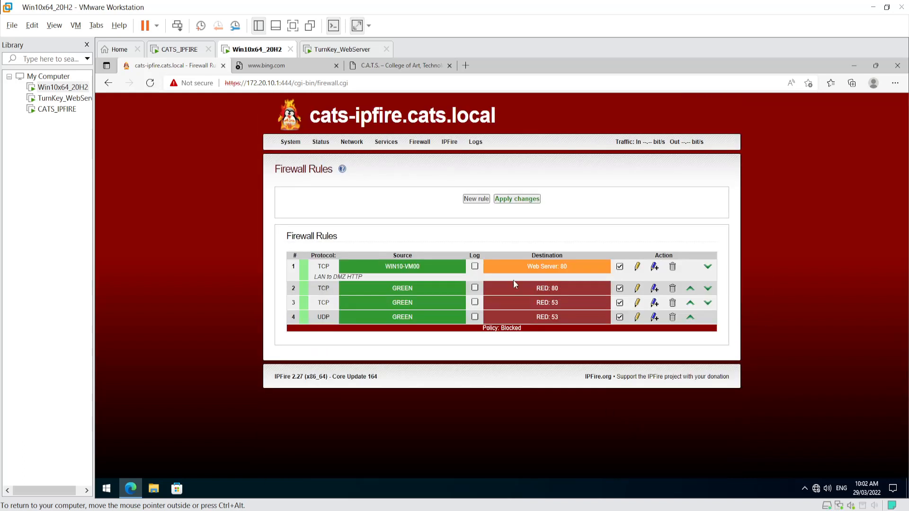
# - Apply pending changes and start a new rule from GREEN to RED networks
pyautogui.click(529, 203)
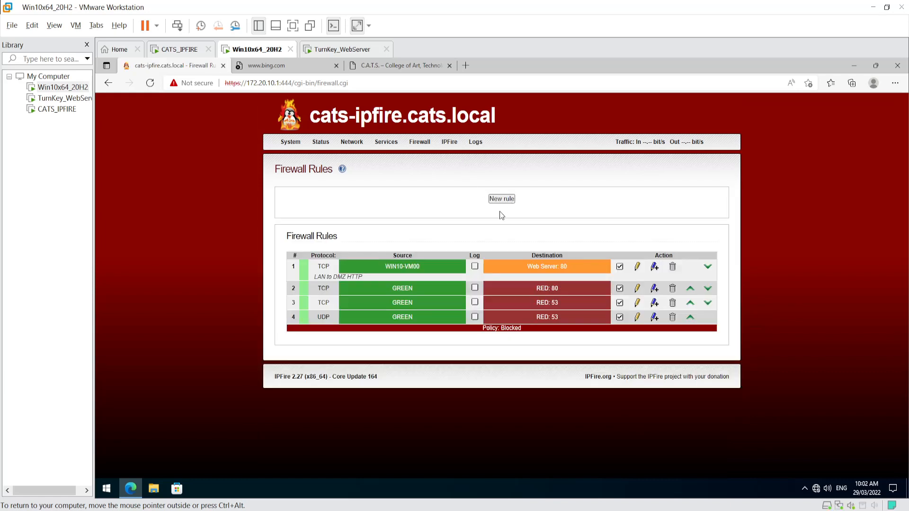
pyautogui.click(502, 199)
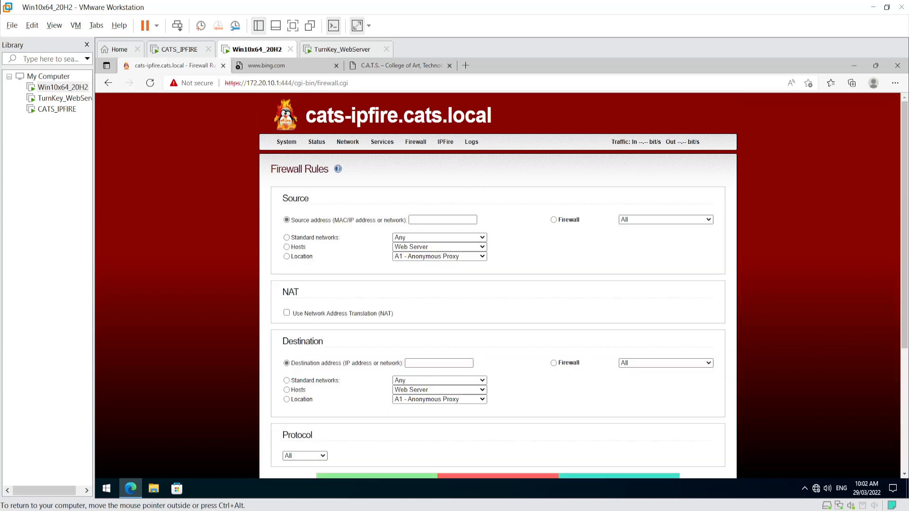
pyautogui.click(287, 237)
pyautogui.click(439, 237)
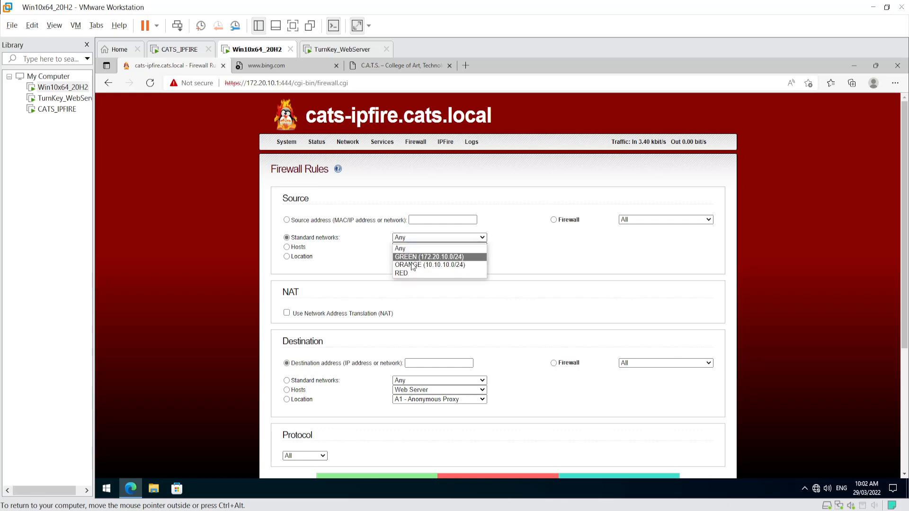
pyautogui.click(426, 256)
pyautogui.click(286, 382)
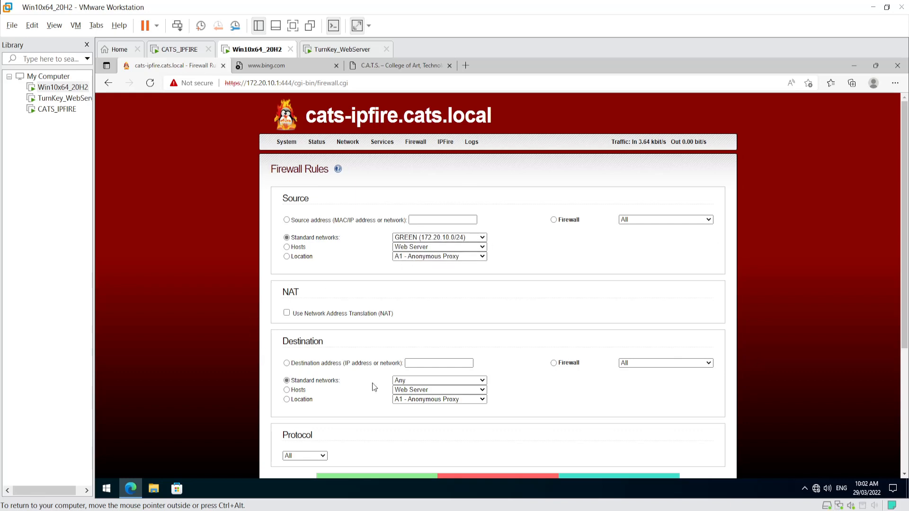
pyautogui.click(410, 382)
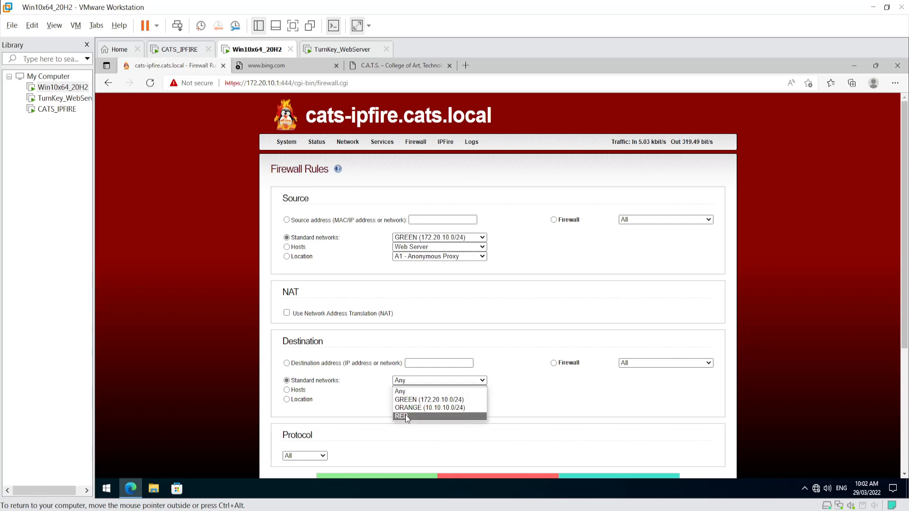
pyautogui.click(405, 414)
# - Set protocol TCP and destination port 443, add the rule, and apply all changes
pyautogui.scroll(-3, 383, 416)
pyautogui.click(304, 283)
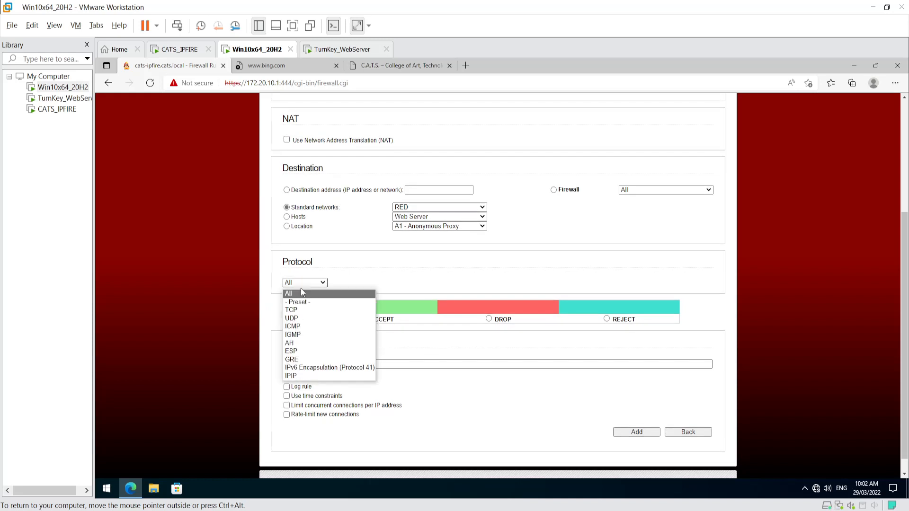
pyautogui.click(299, 313)
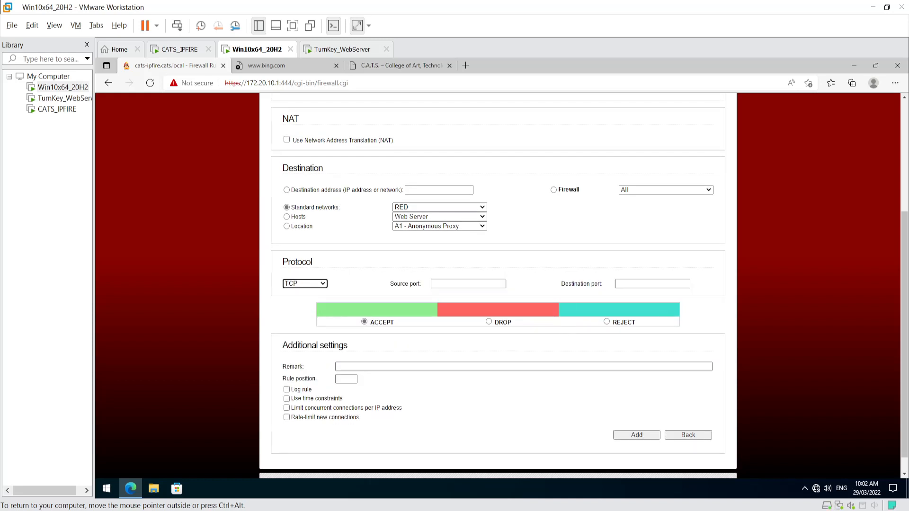
pyautogui.click(619, 283)
pyautogui.write('443')
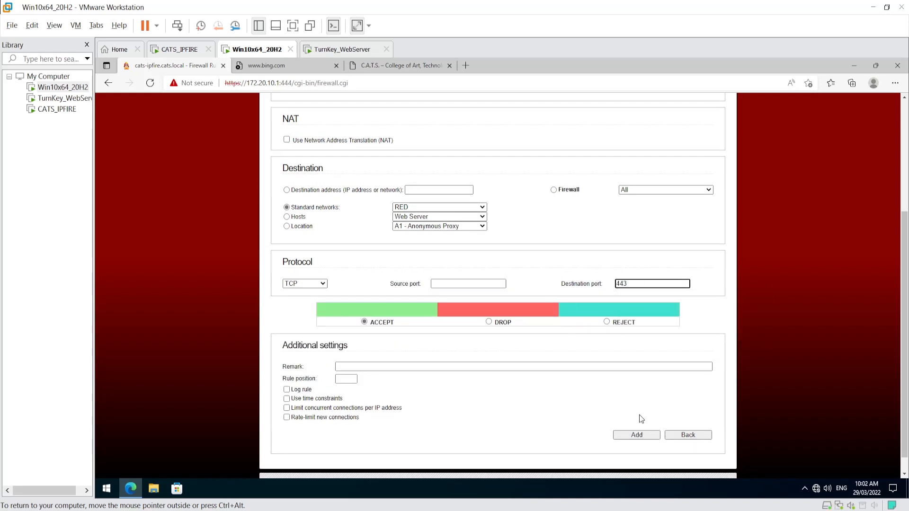
pyautogui.click(639, 435)
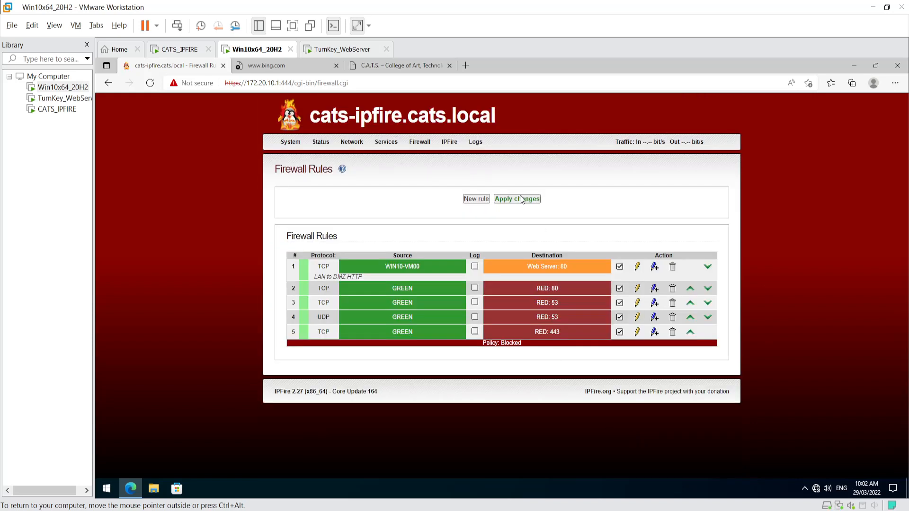
pyautogui.click(521, 198)
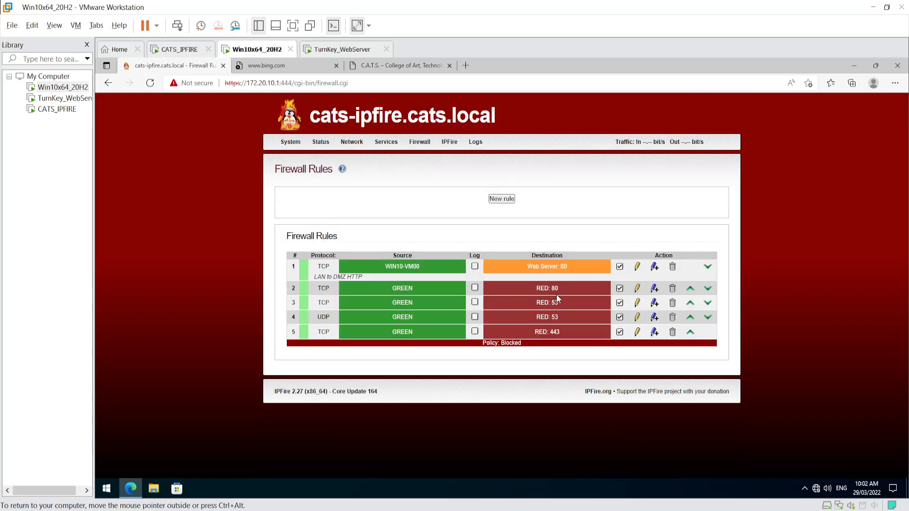
# - Refresh the Bing 'google' search to confirm browsing works, then go back to Firewall Rules
pyautogui.click(285, 67)
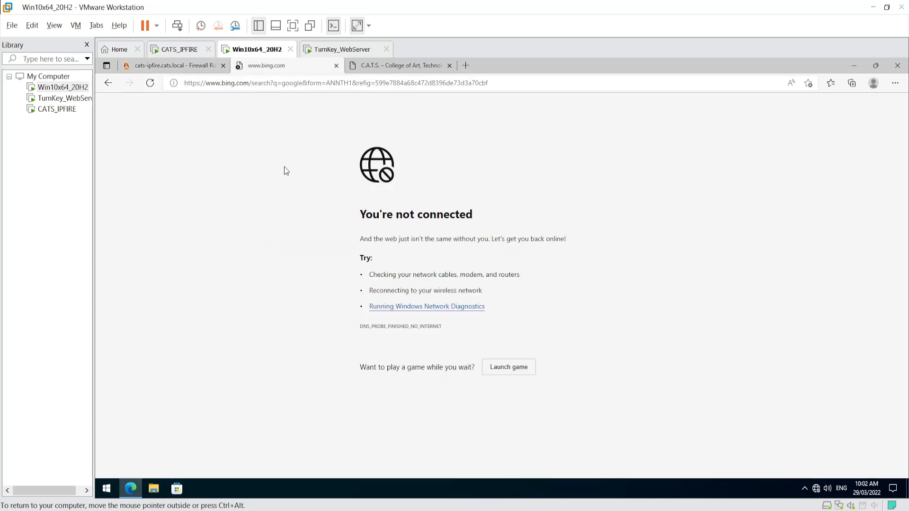
pyautogui.rightClick(279, 67)
pyautogui.click(308, 109)
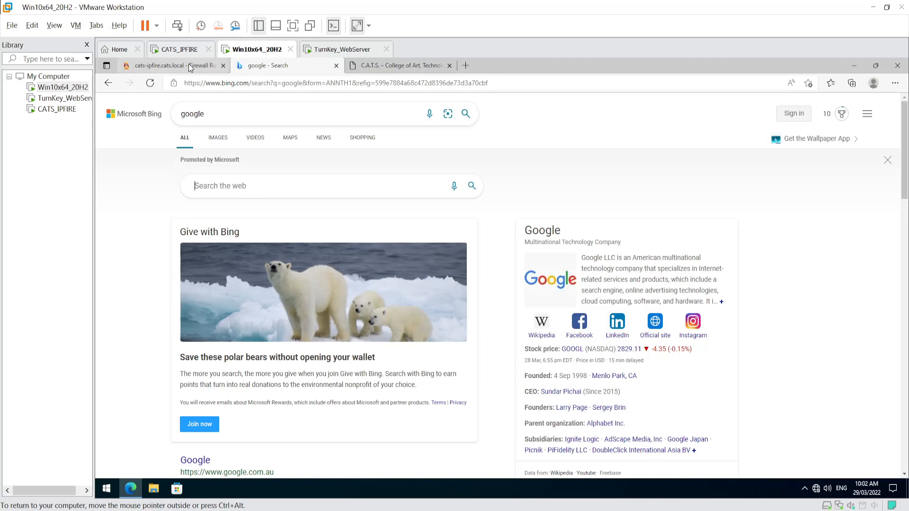
pyautogui.click(170, 66)
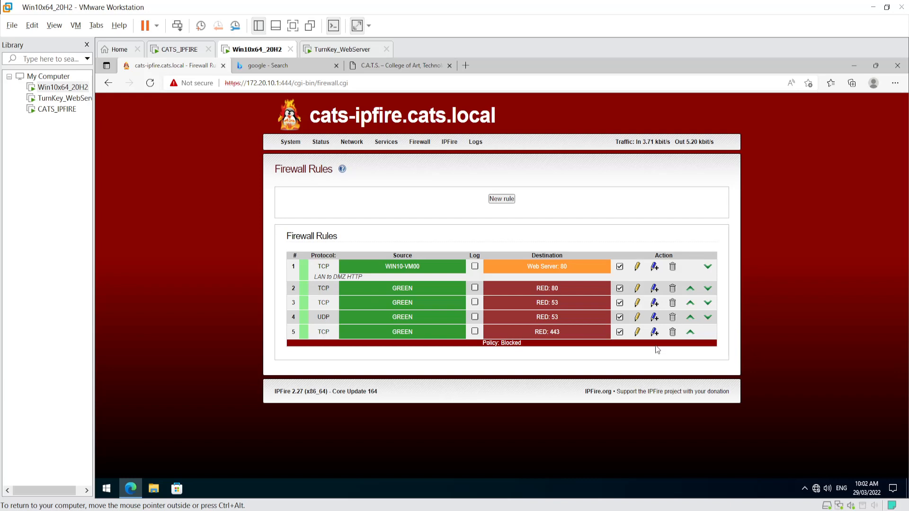
# - Delete firewall rules 5, 4, 3 and 2, apply the changes, and switch to the Bing tab
pyautogui.click(672, 331)
pyautogui.click(672, 317)
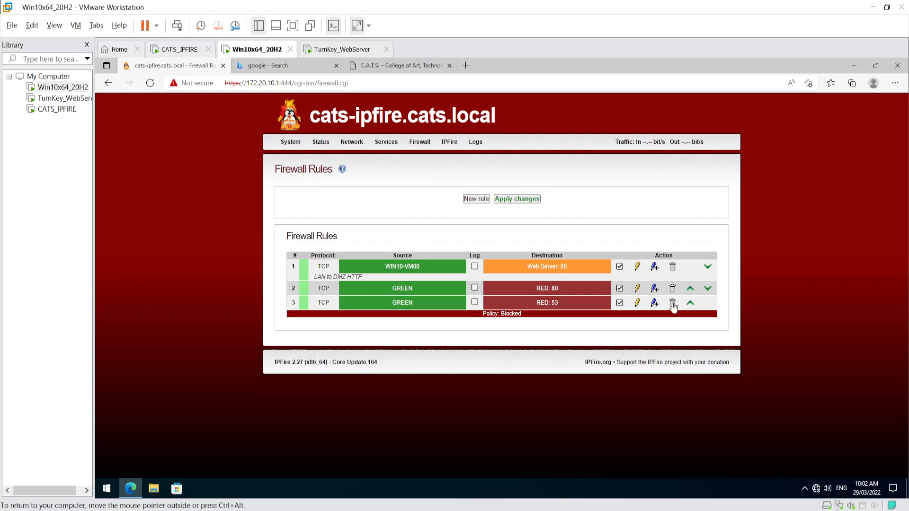
pyautogui.click(673, 304)
pyautogui.click(672, 288)
pyautogui.click(520, 199)
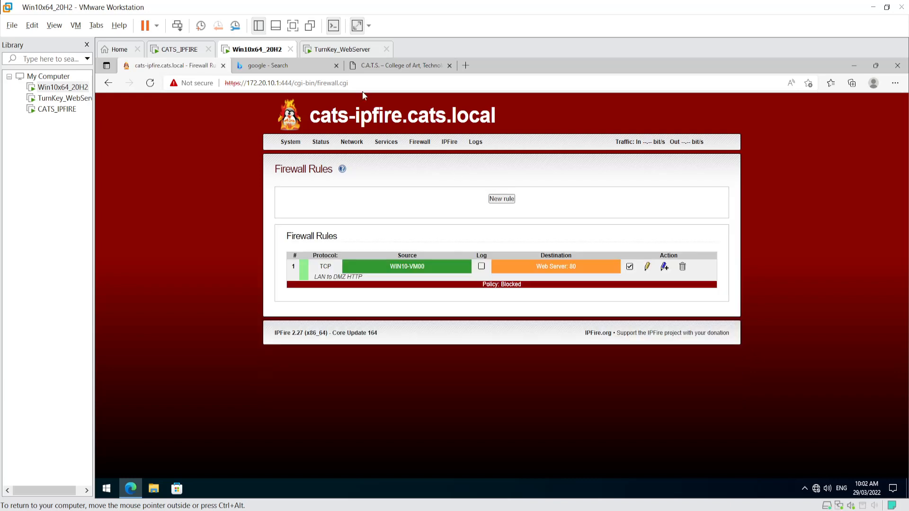
pyautogui.click(283, 65)
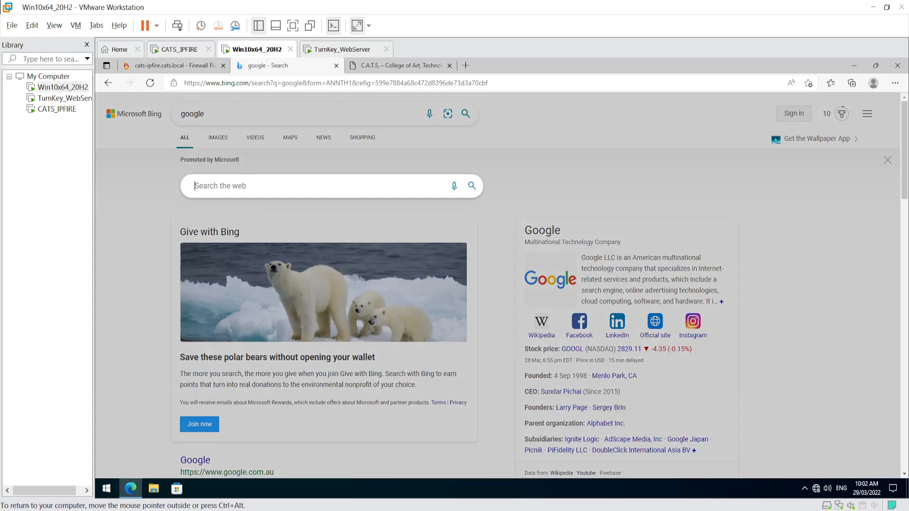
# - Search Bing for 'fred', then switch back to the firewall rules tab
pyautogui.write('fred')
pyautogui.press('Return')
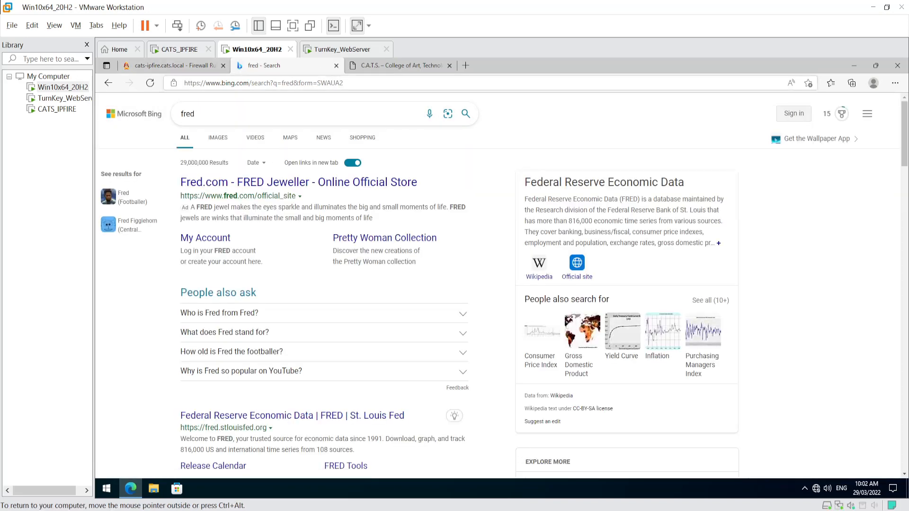
pyautogui.click(186, 66)
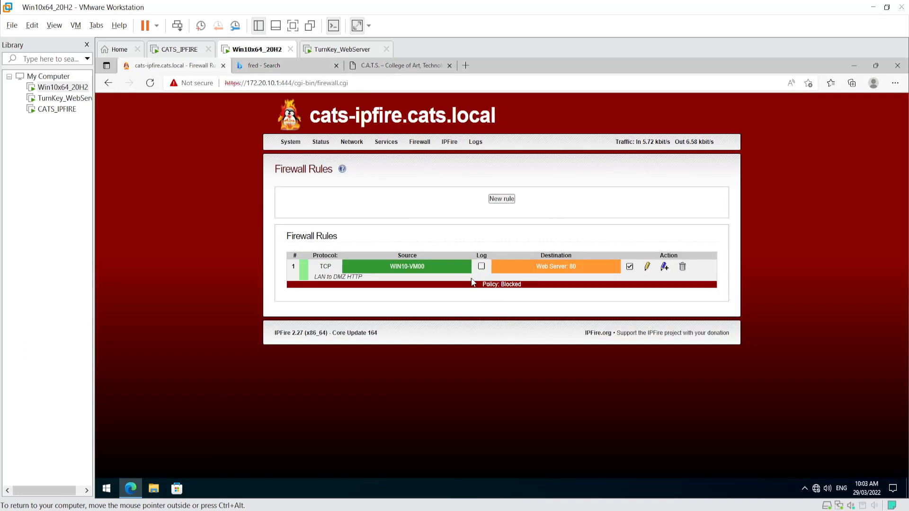
# - Close the fred results tab, load google.com in a new tab, then return to IPFire
pyautogui.moveTo(421, 143)
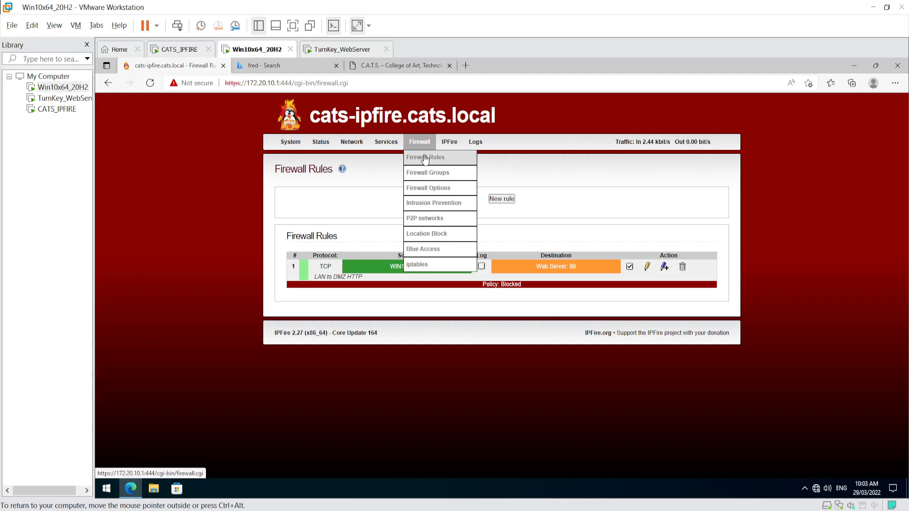
pyautogui.click(335, 66)
pyautogui.click(353, 66)
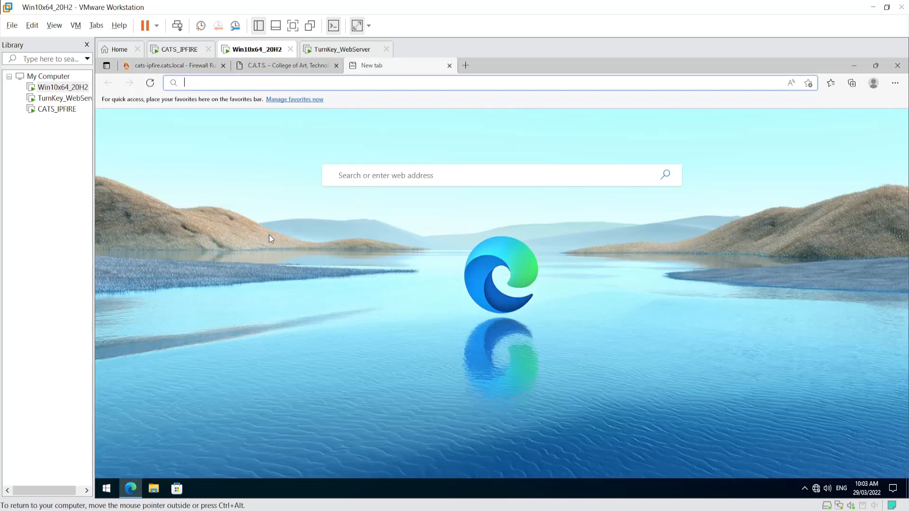
pyautogui.click(420, 175)
pyautogui.write('google.com')
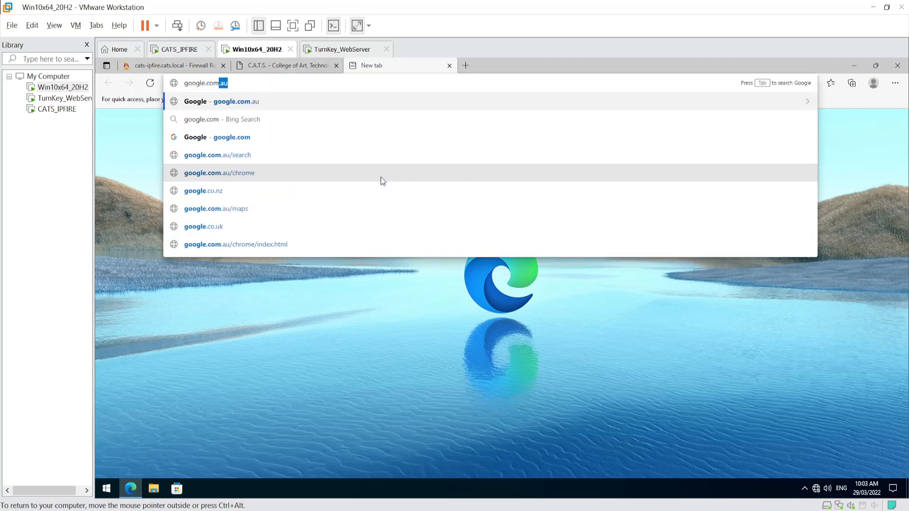
pyautogui.press('Return')
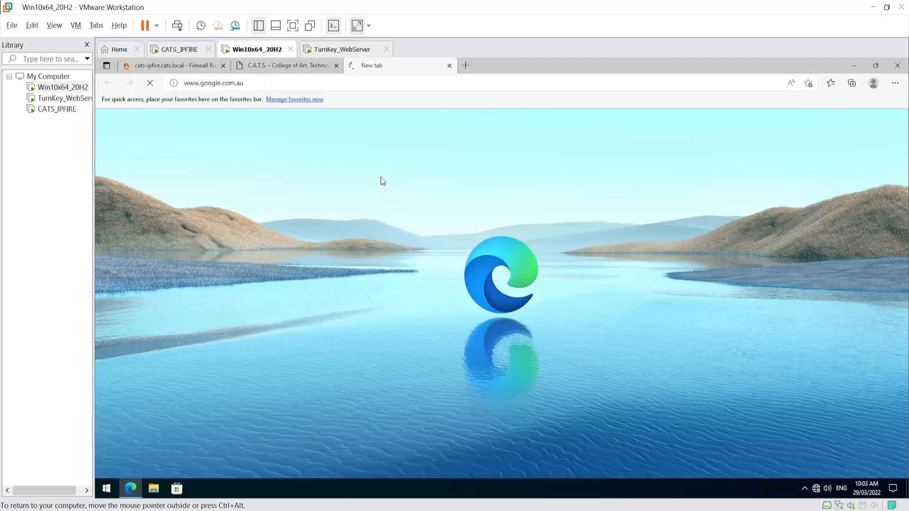
pyautogui.click(160, 65)
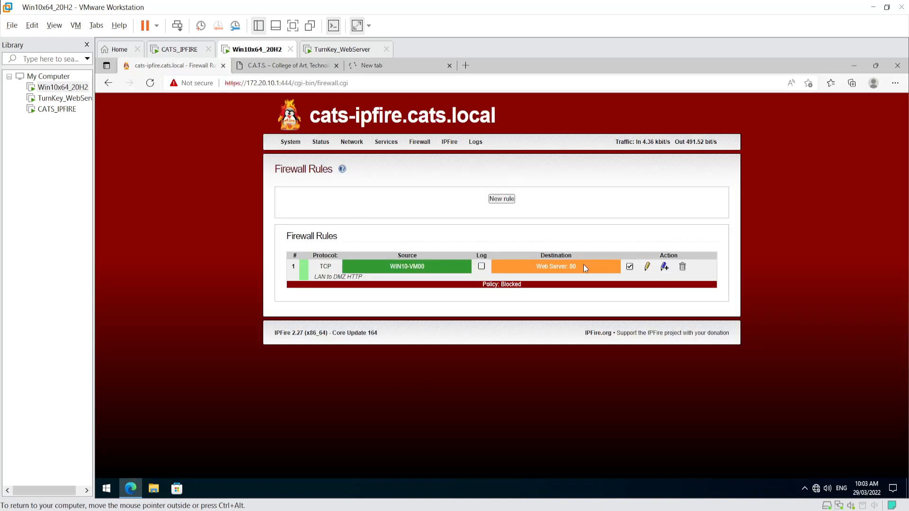
# - Add an empty service group named 'LAN access to Internet' on the Firewall Groups page
pyautogui.moveTo(419, 142)
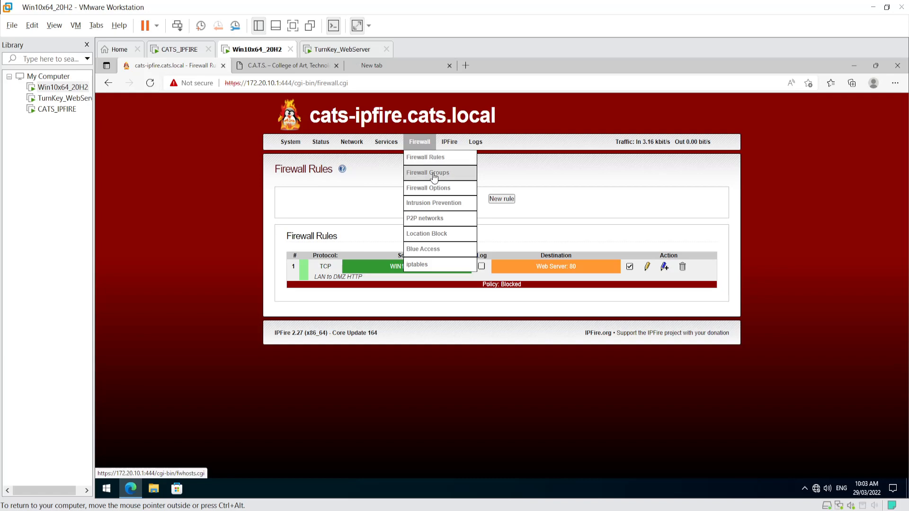
pyautogui.click(435, 175)
pyautogui.click(692, 215)
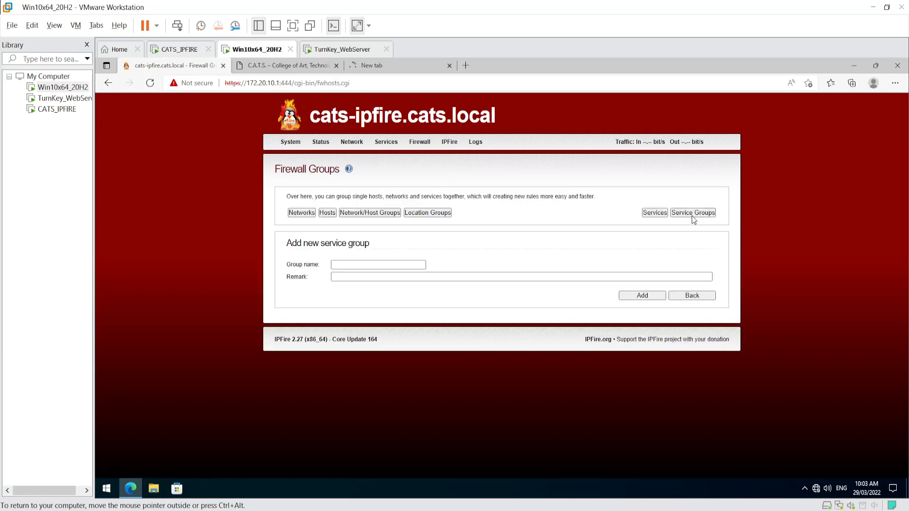
pyautogui.click(374, 264)
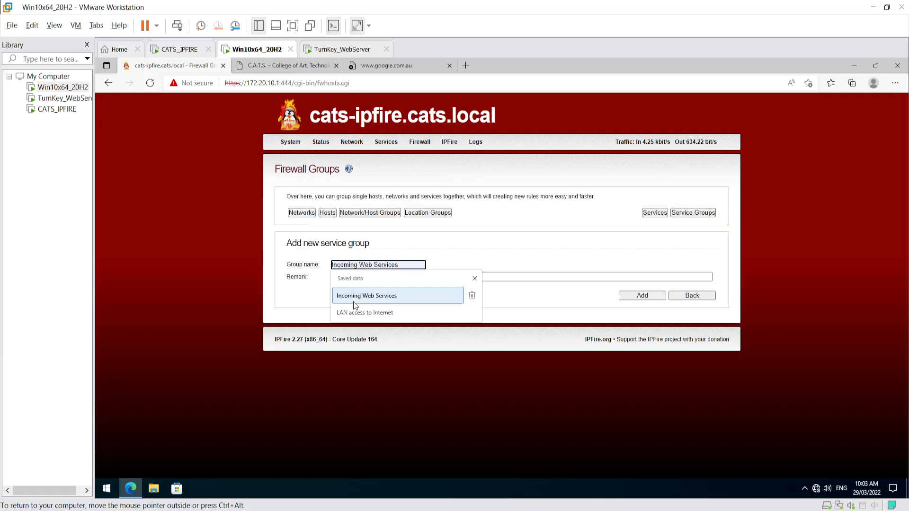
pyautogui.click(365, 312)
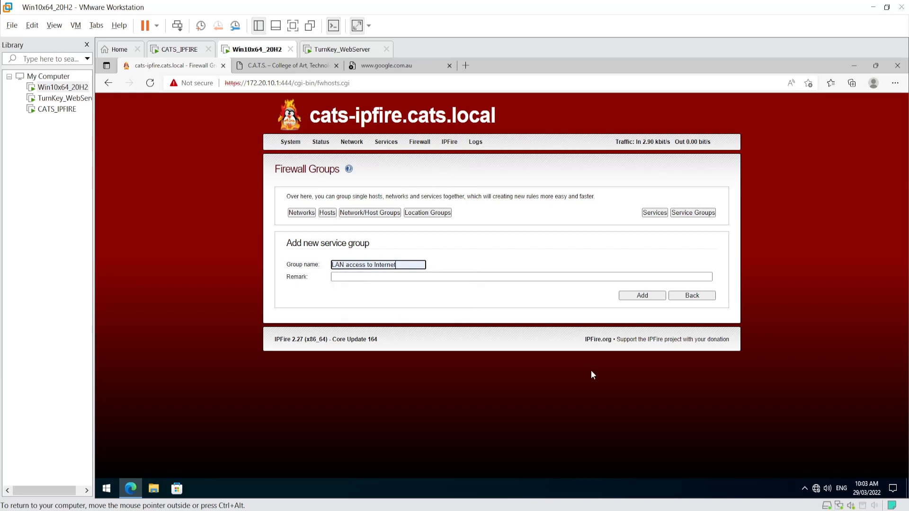
pyautogui.click(645, 296)
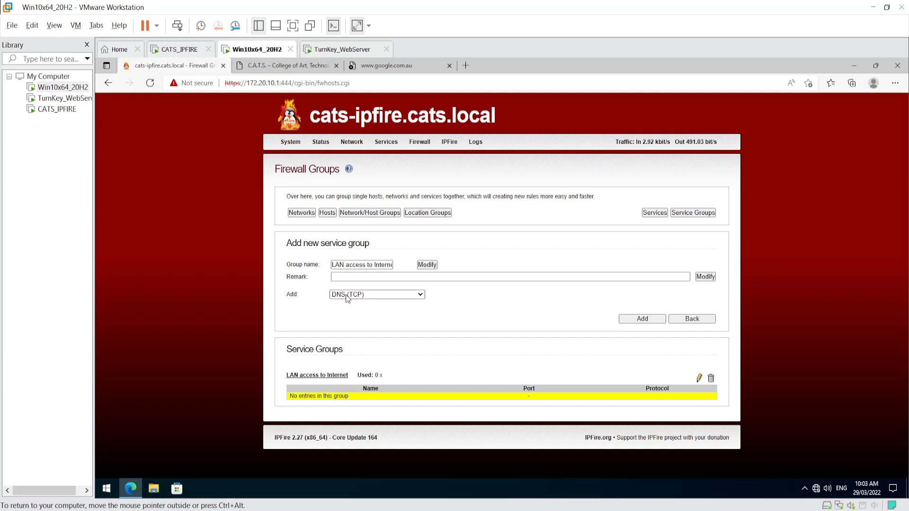
# - Add DNS (TCP), DNS (UDP), HTTP and HTTPS to the LAN access to Internet group
pyautogui.click(644, 320)
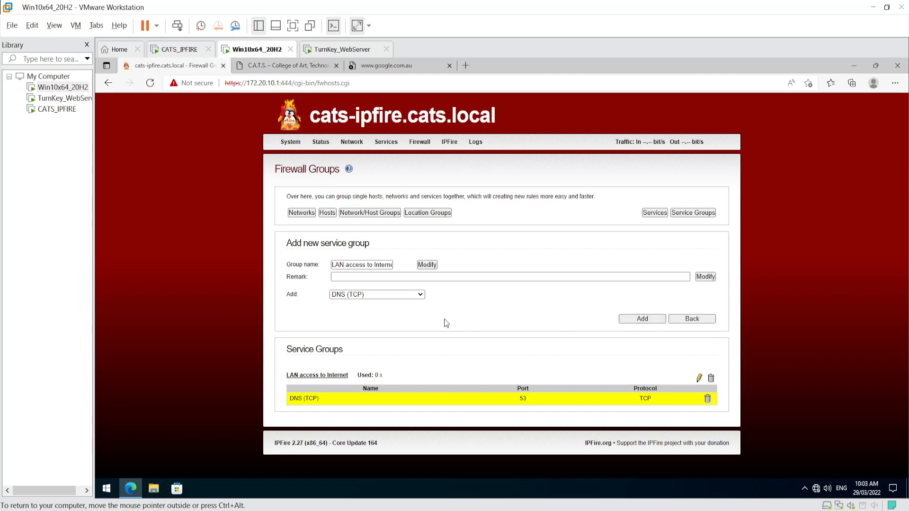
pyautogui.click(420, 295)
pyautogui.click(355, 328)
pyautogui.click(642, 318)
pyautogui.click(369, 295)
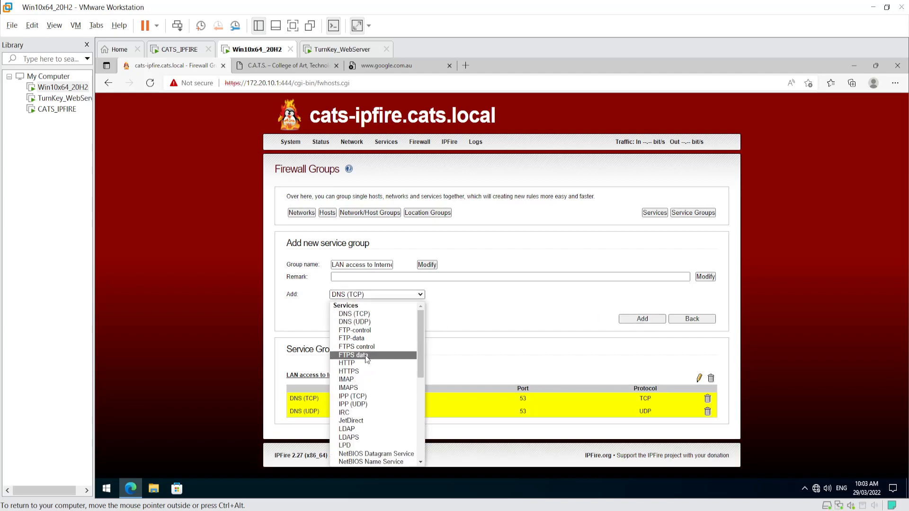
pyautogui.click(350, 363)
pyautogui.click(643, 319)
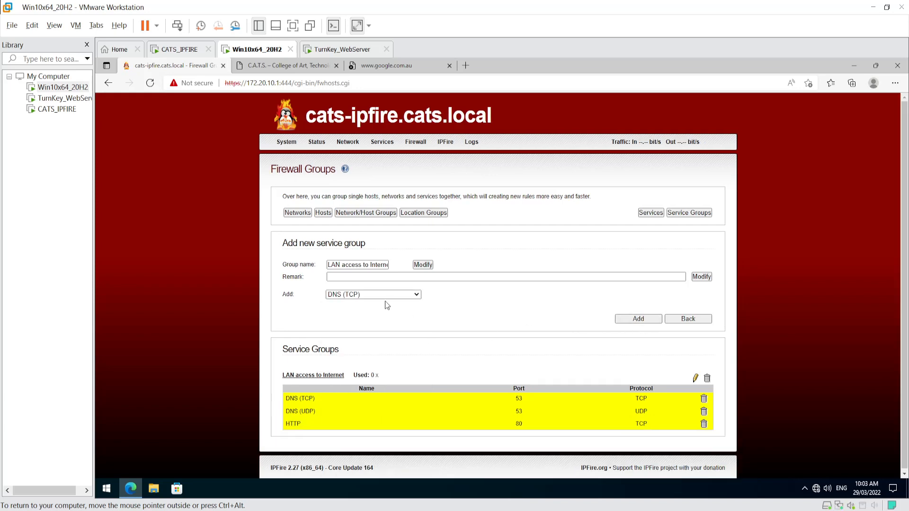
pyautogui.click(380, 294)
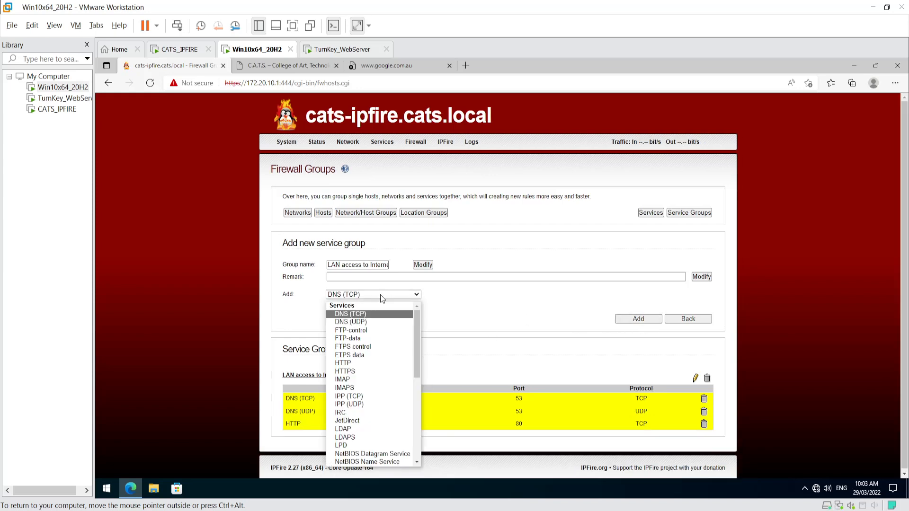
pyautogui.click(360, 371)
pyautogui.click(640, 320)
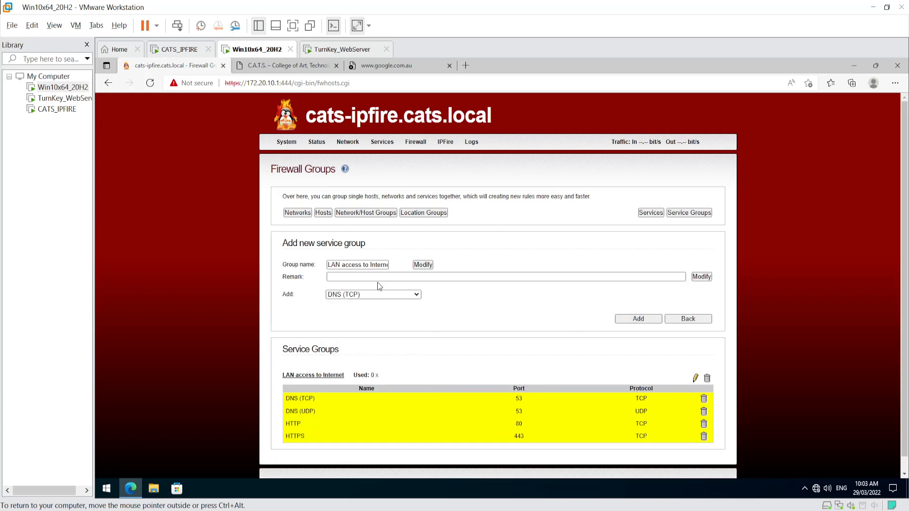
# - Browse the services list without adding more, review the group's four entries, then open Firewall Rules
pyautogui.click(379, 296)
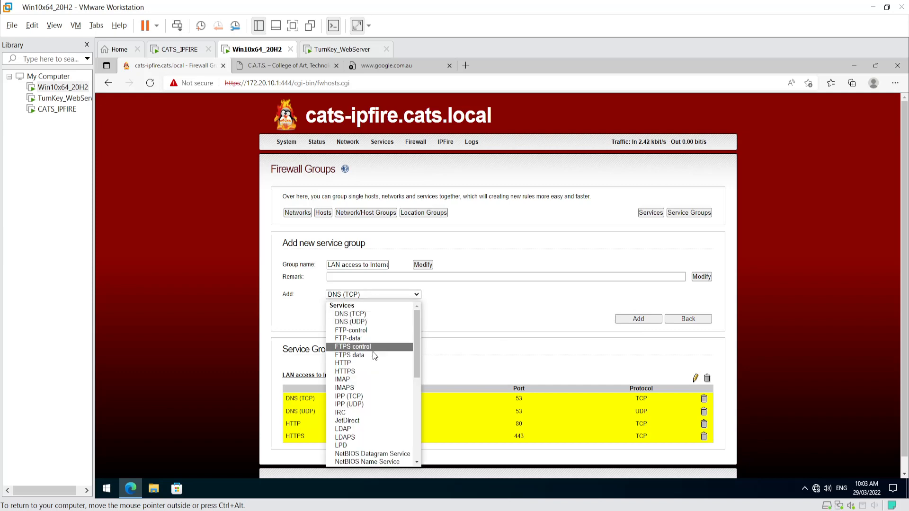
pyautogui.scroll(-1, 375, 356)
pyautogui.scroll(-1, 375, 356)
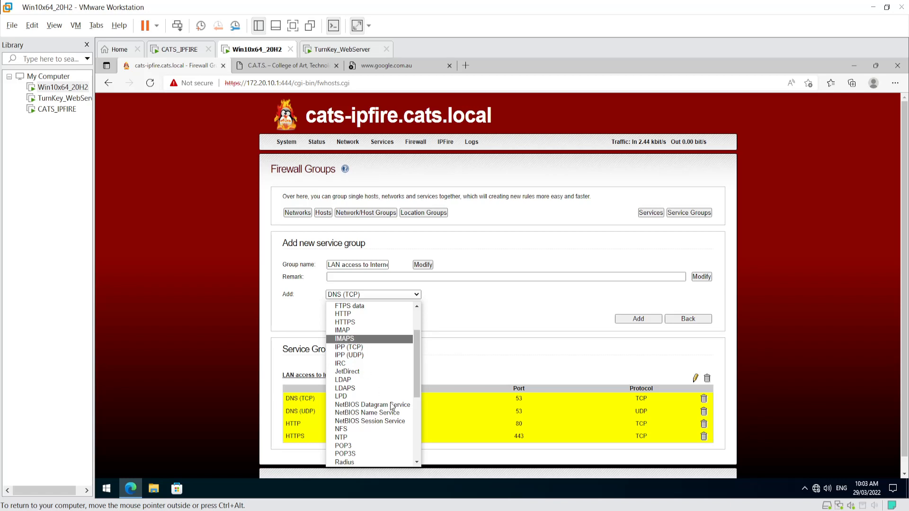
pyautogui.scroll(-2, 365, 398)
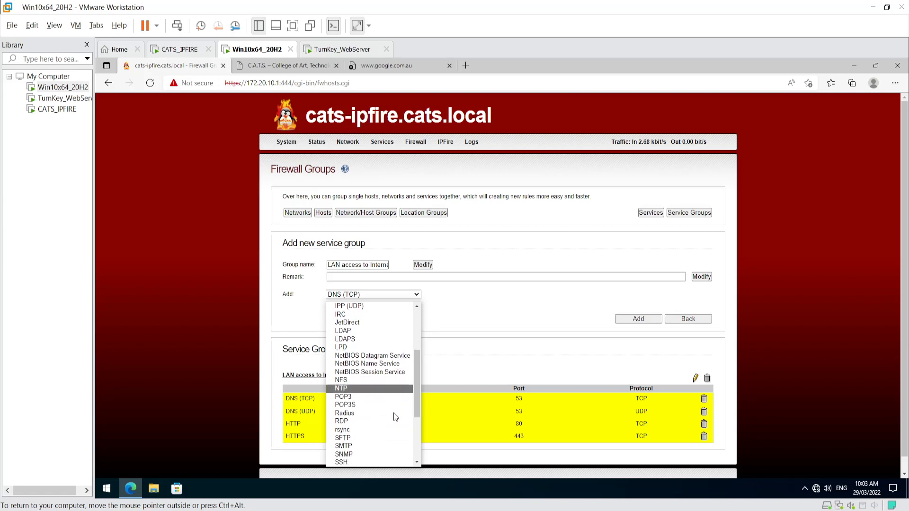
pyautogui.scroll(-1, 374, 392)
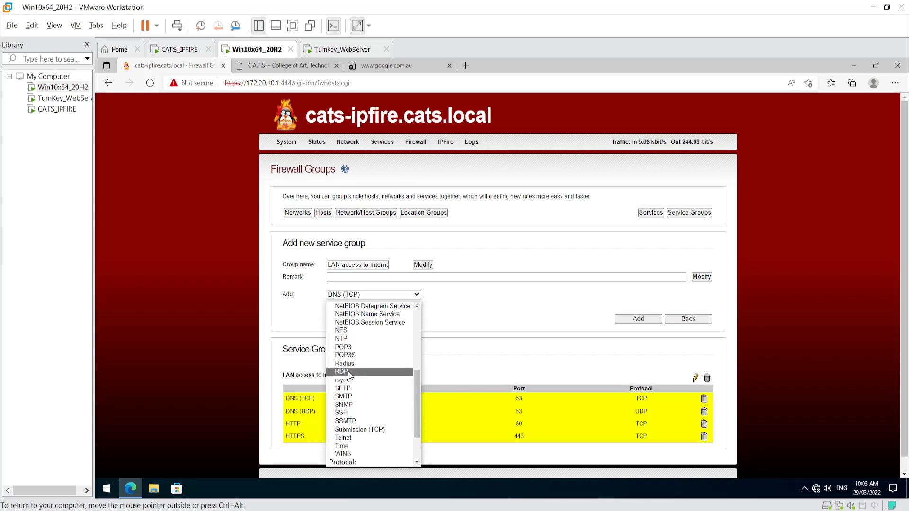
pyautogui.scroll(-2, 375, 407)
pyautogui.scroll(-1, 374, 407)
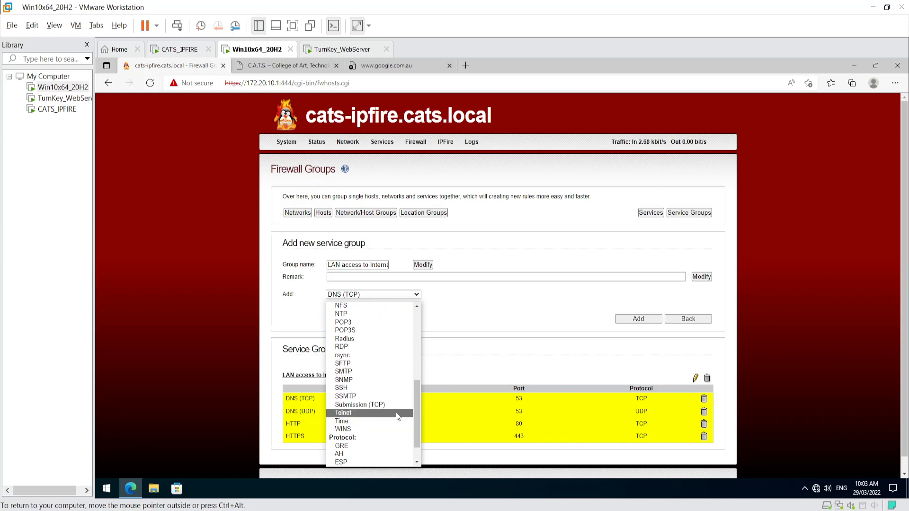
pyautogui.scroll(-1, 397, 415)
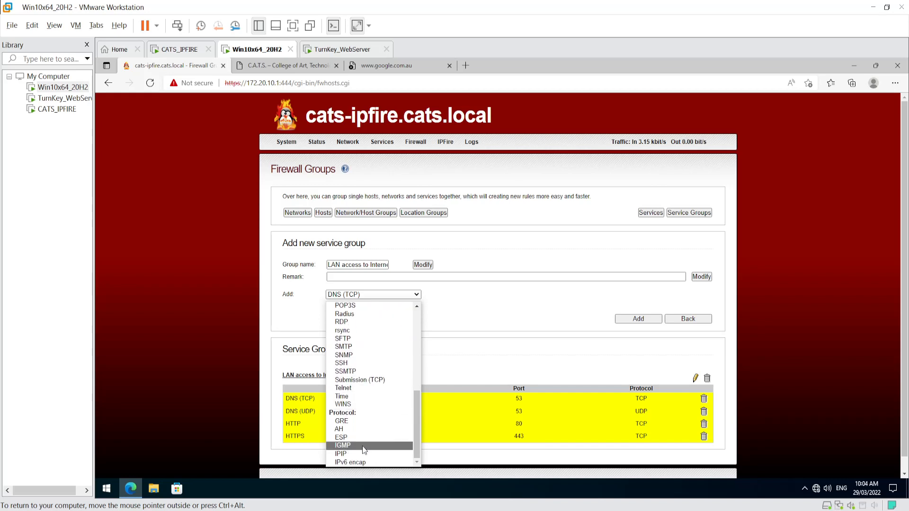
pyautogui.click(528, 314)
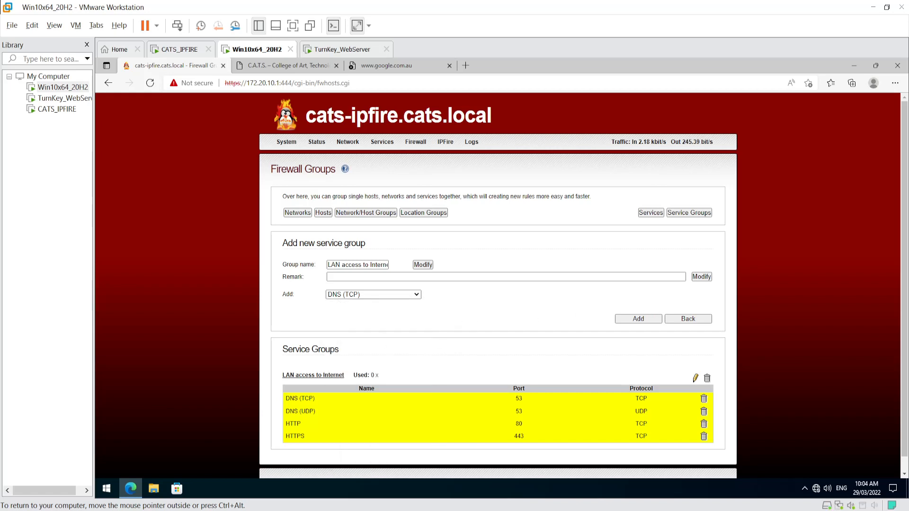
pyautogui.moveTo(284, 398); pyautogui.dragTo(587, 433)
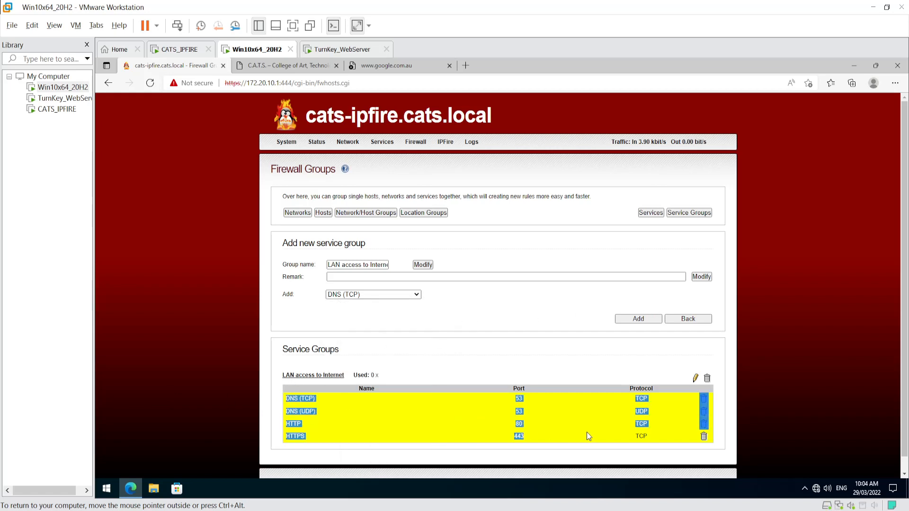
pyautogui.click(711, 333)
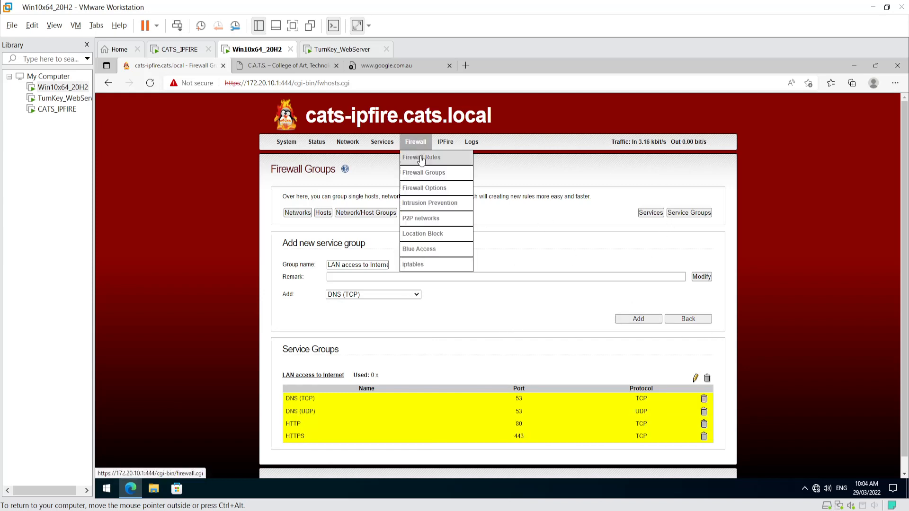
pyautogui.click(422, 154)
# - Start a new firewall rule with standard networks GREEN as source and RED as destination
pyautogui.click(501, 199)
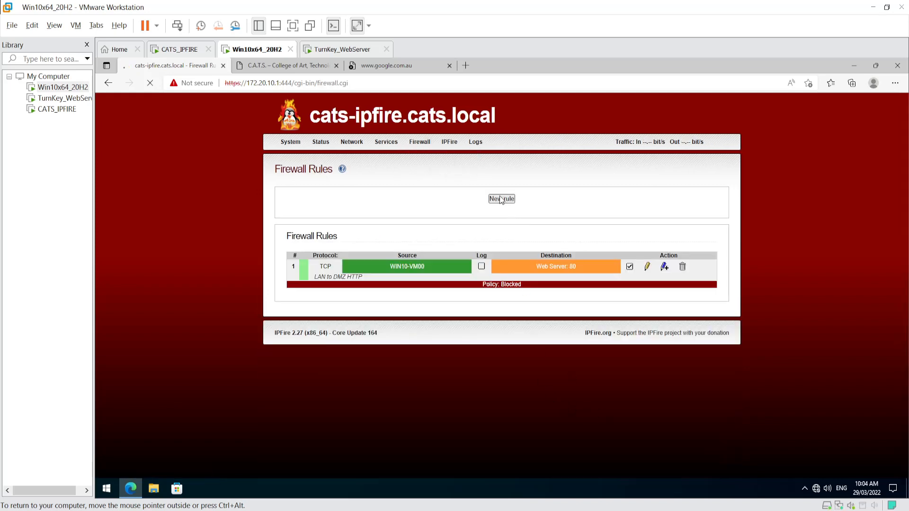
pyautogui.click(439, 237)
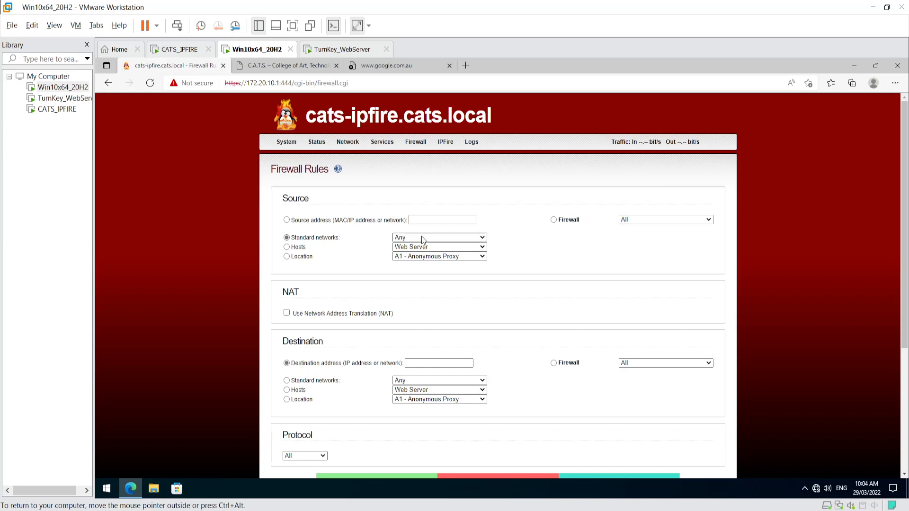
pyautogui.click(419, 255)
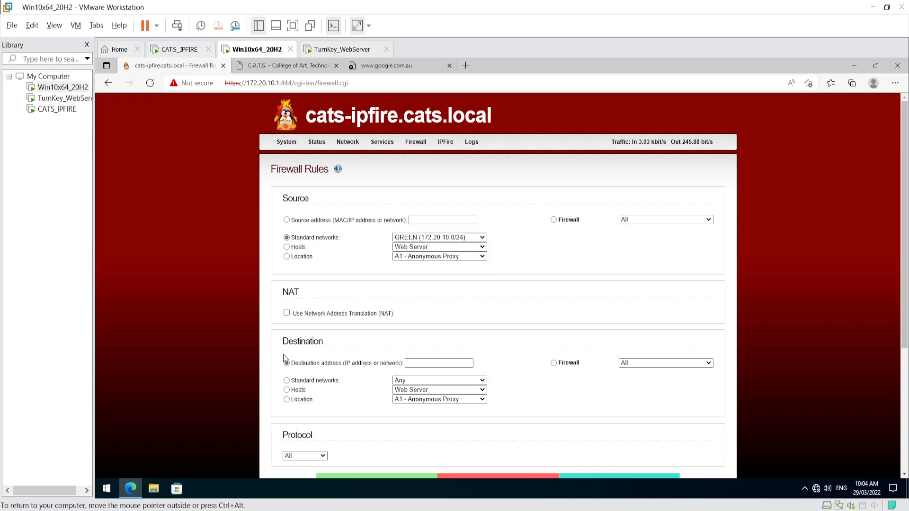
pyautogui.click(286, 380)
pyautogui.click(434, 382)
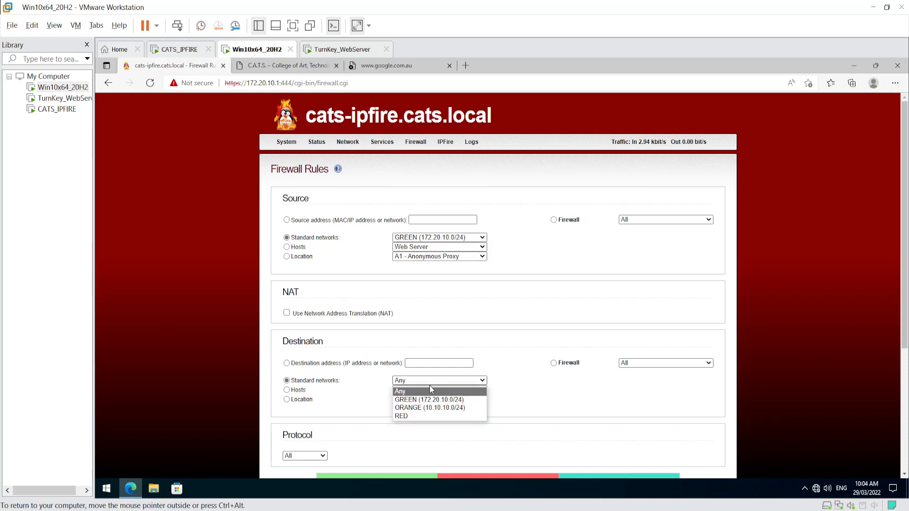
pyautogui.click(422, 382)
pyautogui.click(420, 382)
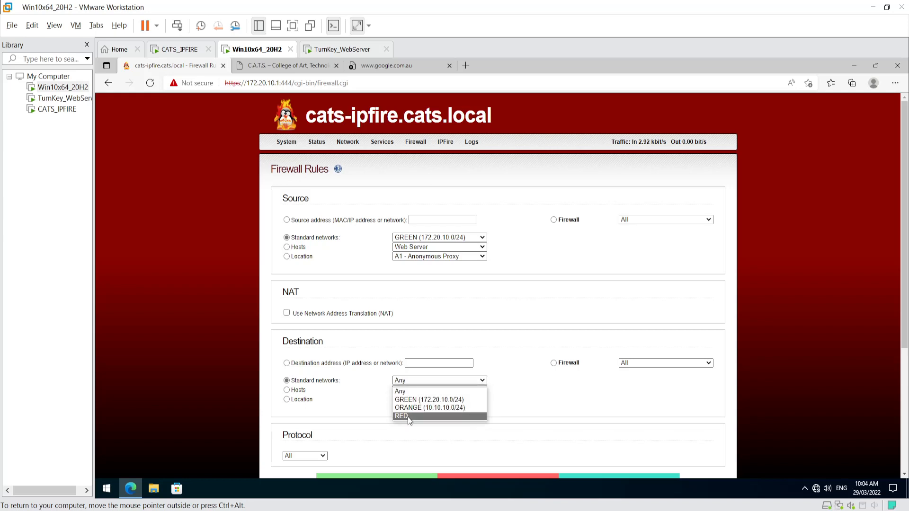
pyautogui.click(408, 417)
pyautogui.scroll(-3, 379, 436)
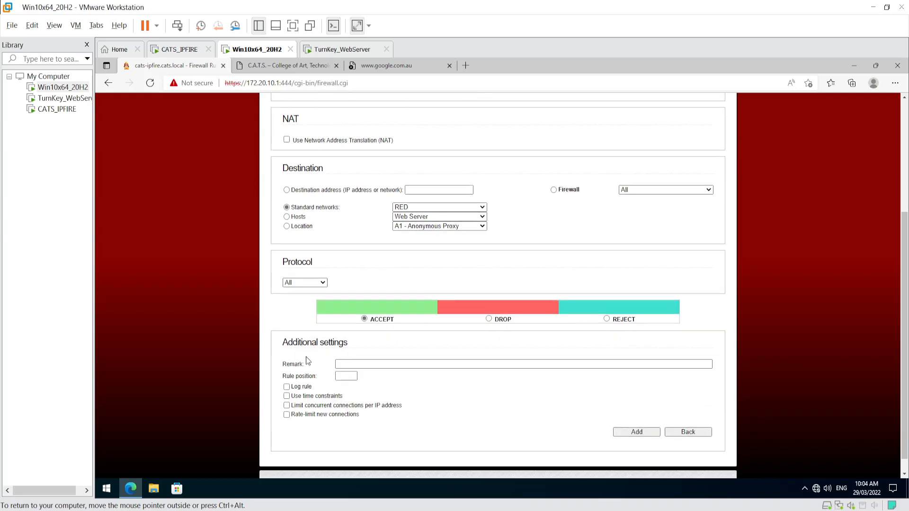
# - Set the protocol to the 'LAN access to Internet' service group, add the rule, and apply changes
pyautogui.click(307, 283)
pyautogui.click(298, 300)
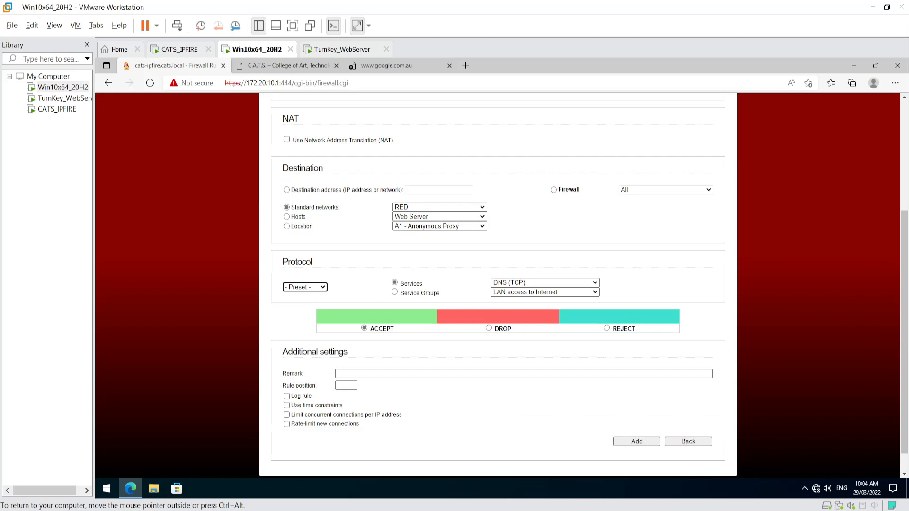
pyautogui.click(395, 292)
pyautogui.click(507, 296)
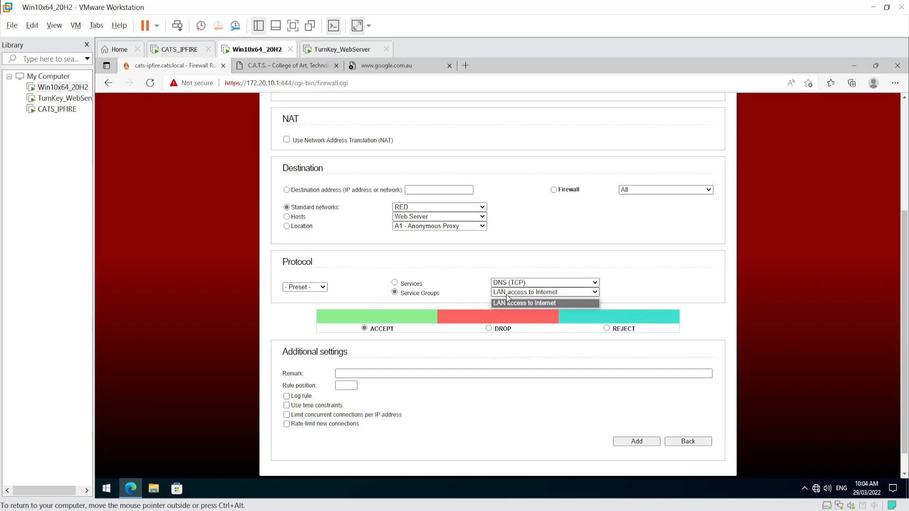
pyautogui.click(518, 303)
pyautogui.click(637, 442)
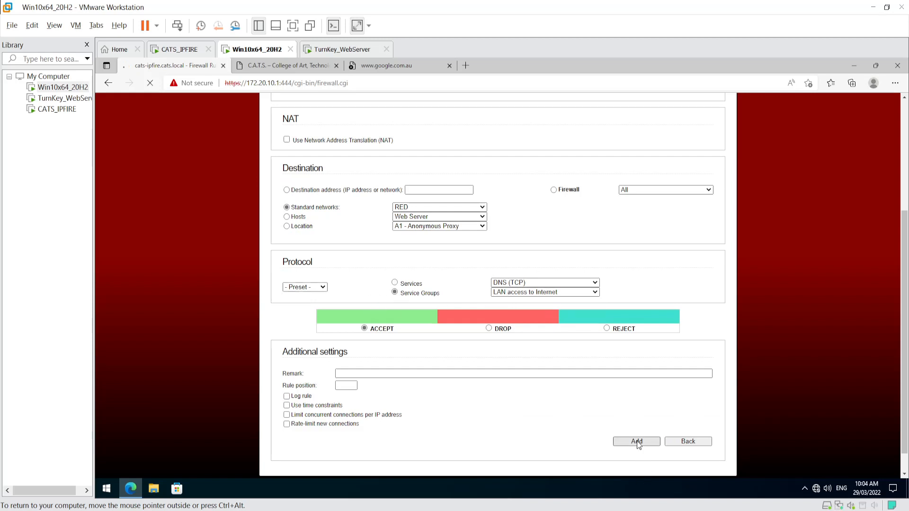
pyautogui.click(523, 200)
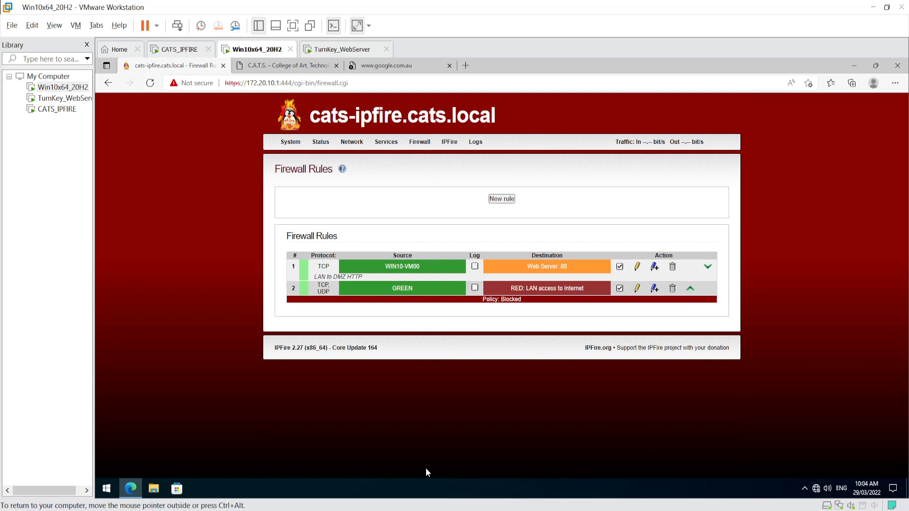
# - Refresh google.com.au so it loads, check the C.A.T.S. tab, then return to Firewall Rules
pyautogui.click(391, 65)
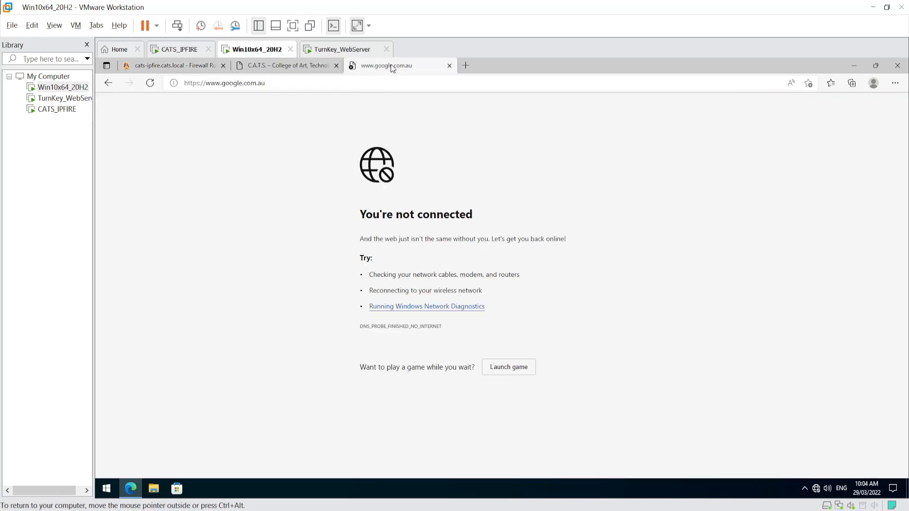
pyautogui.press('F5')
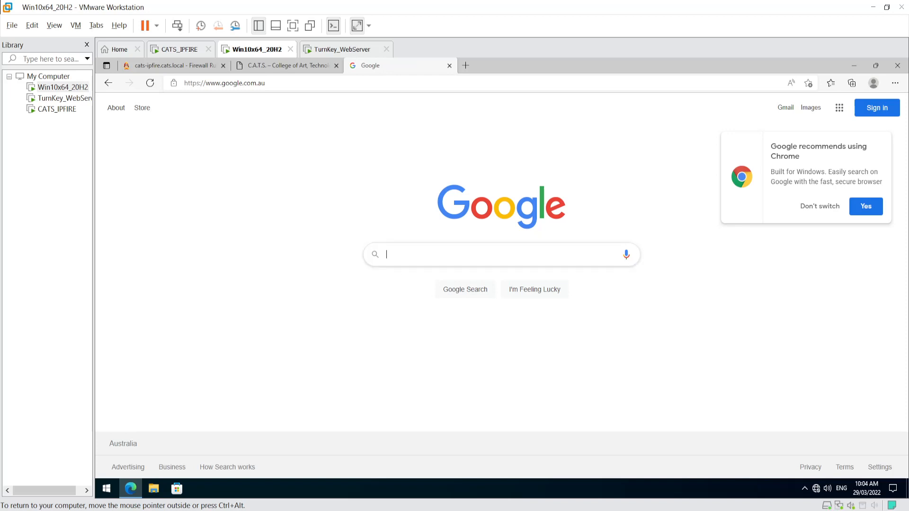
pyautogui.click(271, 66)
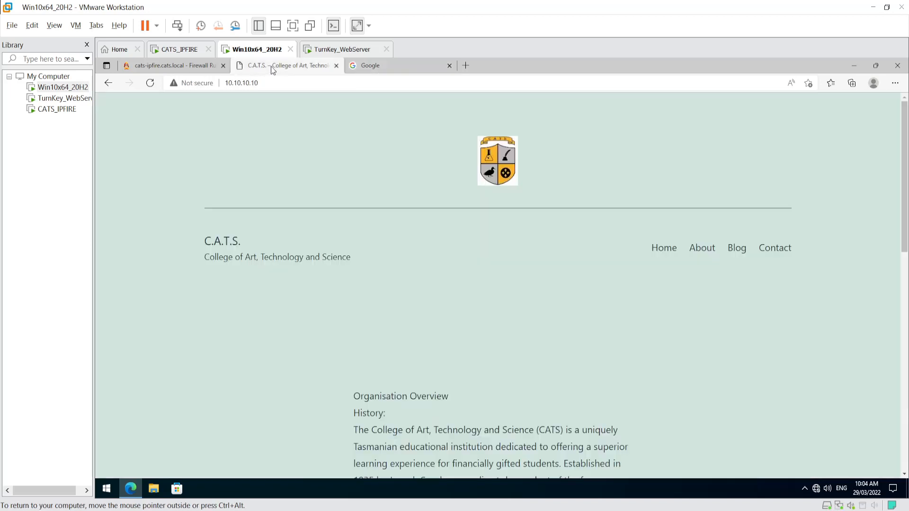
pyautogui.click(388, 64)
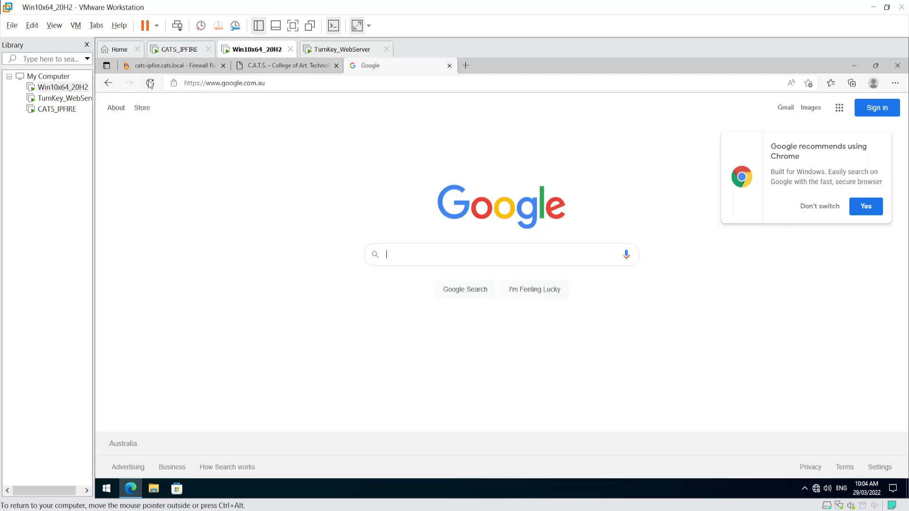
pyautogui.click(159, 62)
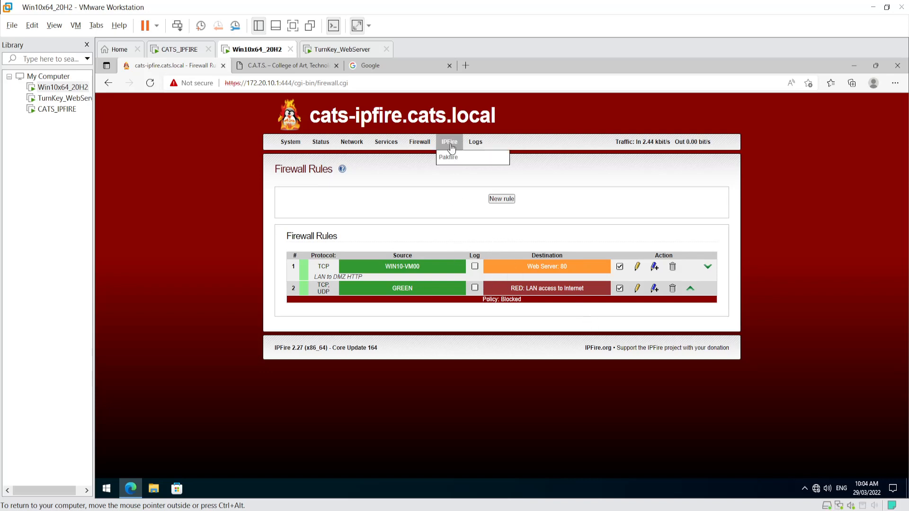
# - Open Service Groups under Firewall Groups and enter 'Incoming Web Services' as the new group name
pyautogui.moveTo(420, 143)
pyautogui.click(428, 174)
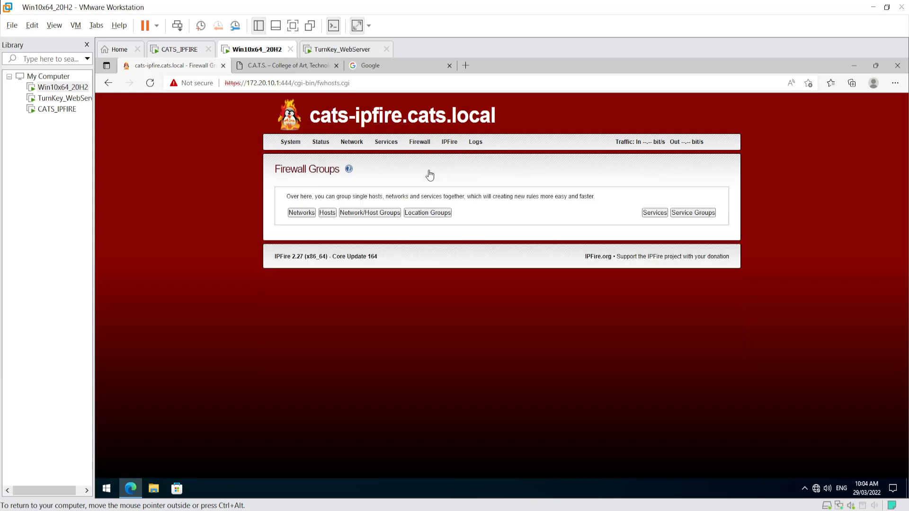
pyautogui.click(328, 214)
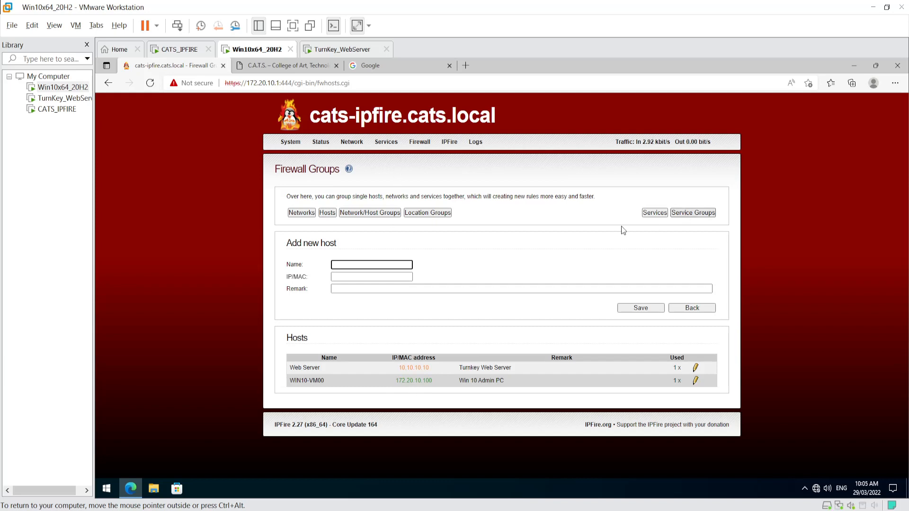
pyautogui.click(689, 214)
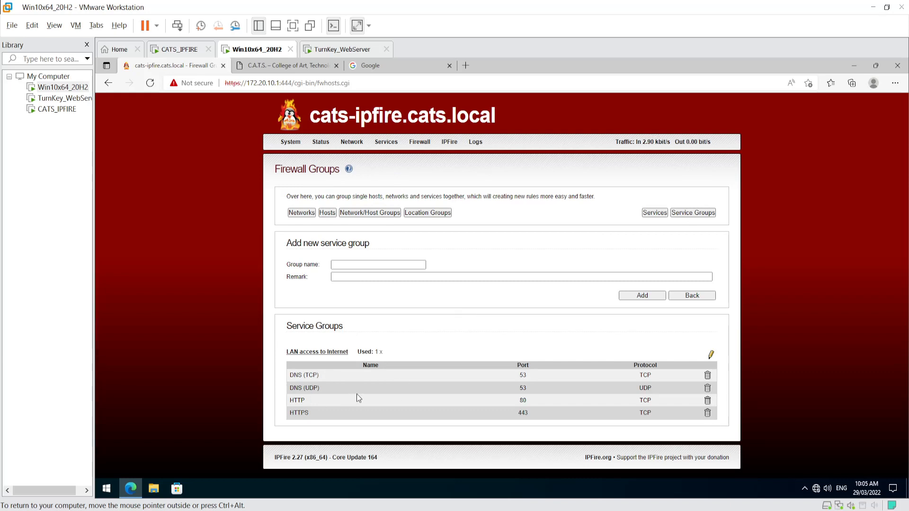
pyautogui.click(368, 264)
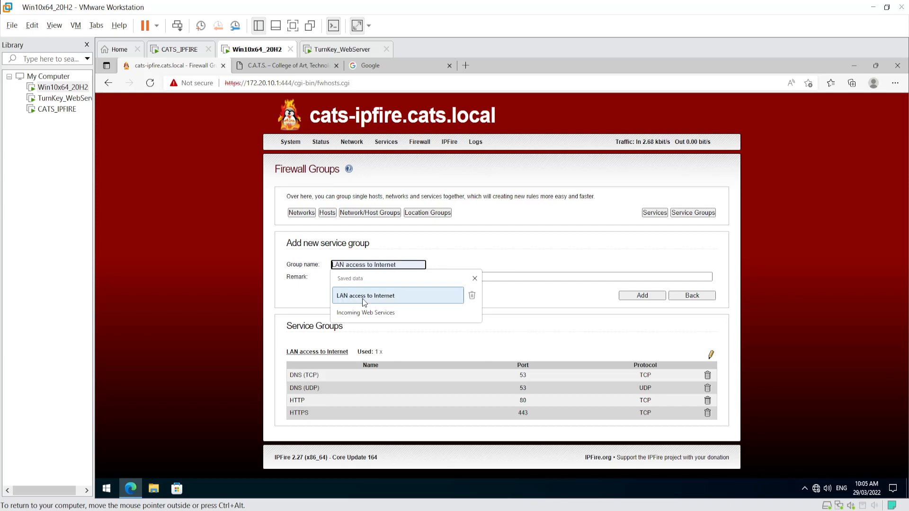
pyautogui.click(358, 313)
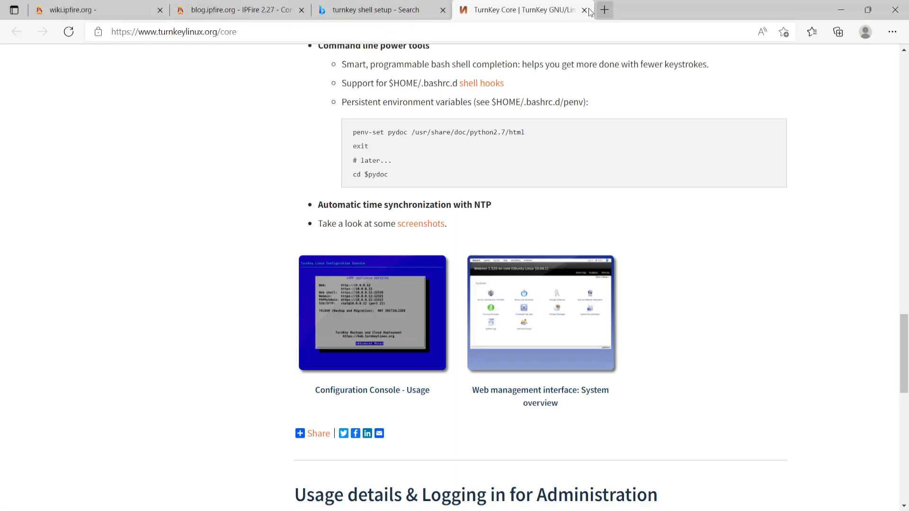
# - Open a new Edge tab, then bring CATS - Network Diagram.pdf in Acrobat Reader to the front
pyautogui.click(605, 11)
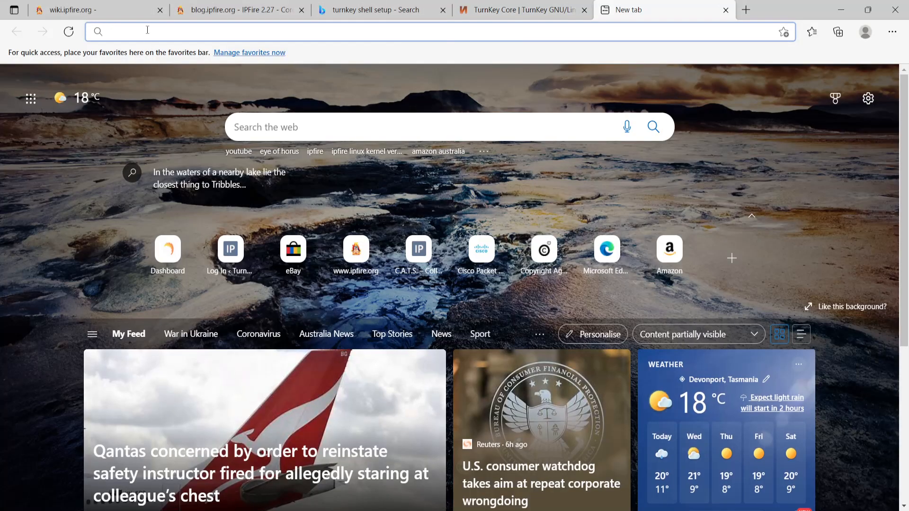
pyautogui.click(146, 30)
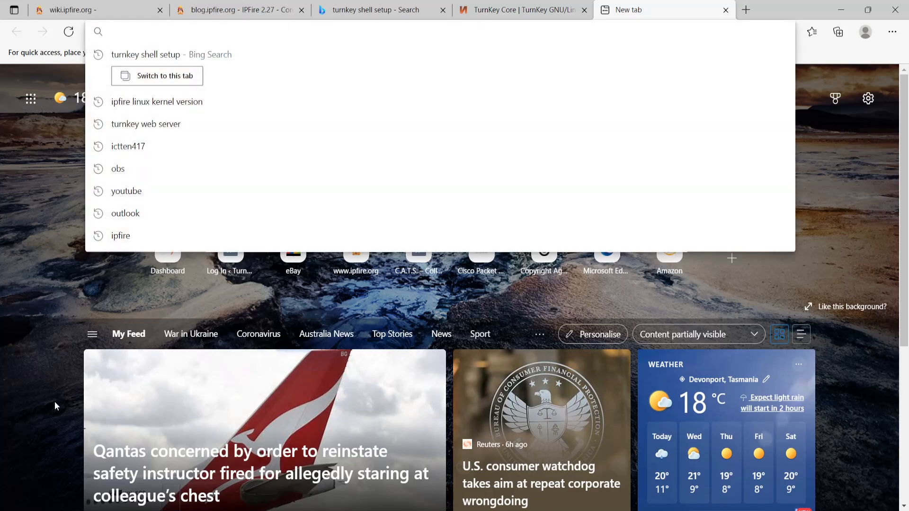
pyautogui.click(12, 490)
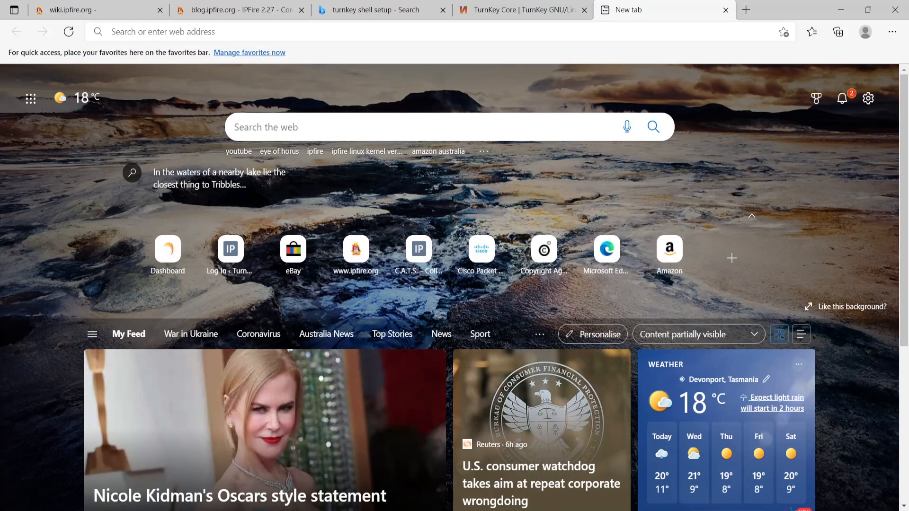
pyautogui.click(151, 509)
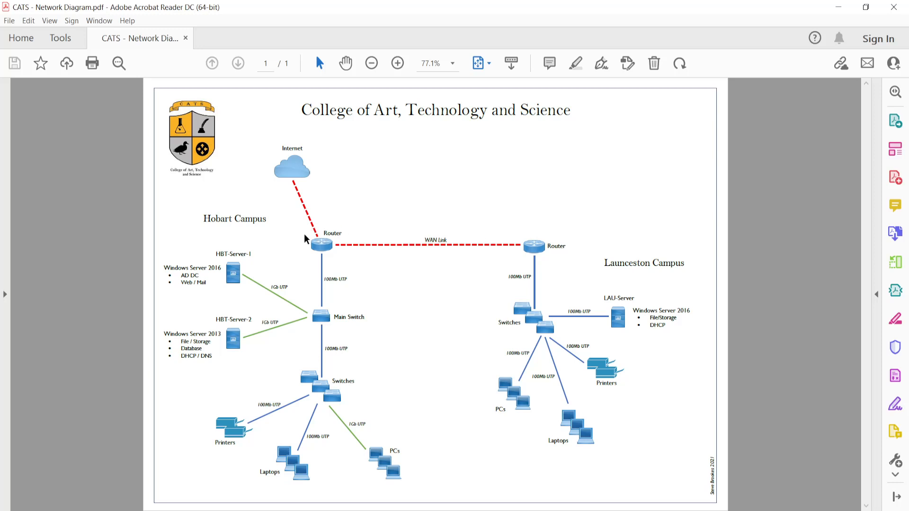
pyautogui.moveTo(315, 239)
pyautogui.moveTo(181, 283); pyautogui.dragTo(213, 283)
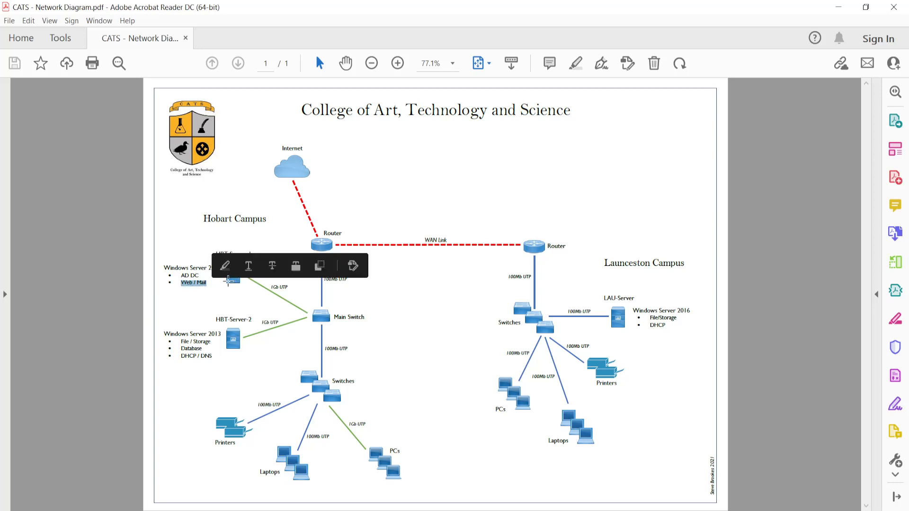
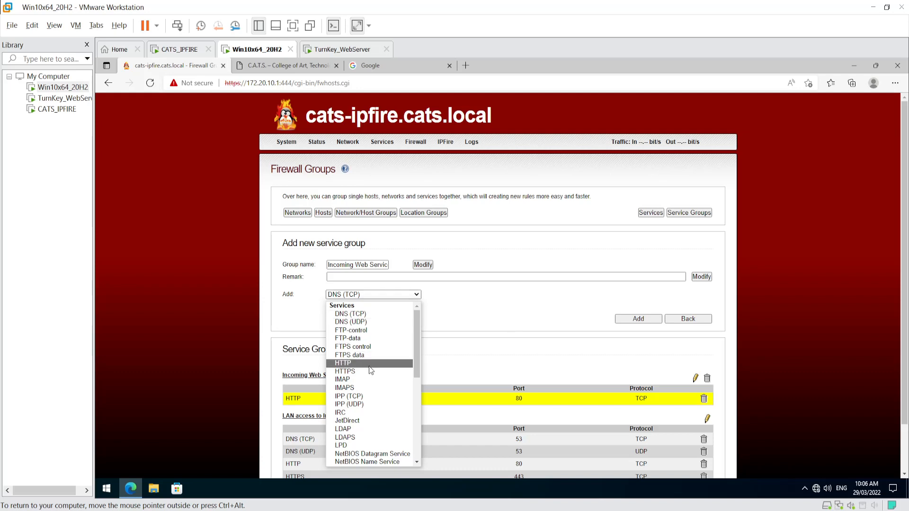
# - Add HTTPS (port 443 TCP) to the Incoming Web Services group, alongside HTTP
pyautogui.click(403, 371)
pyautogui.click(647, 321)
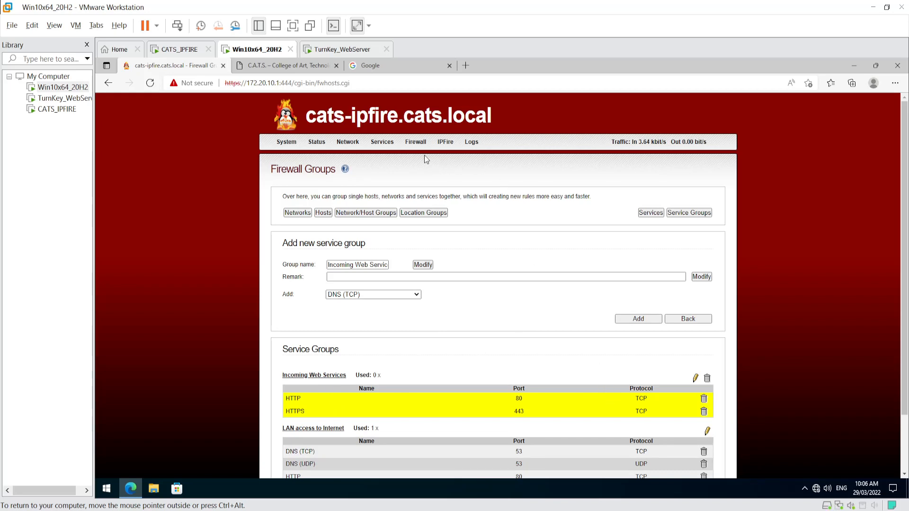
# - Start a new firewall rule with standard network RED as source and NAT enabled
pyautogui.moveTo(416, 146)
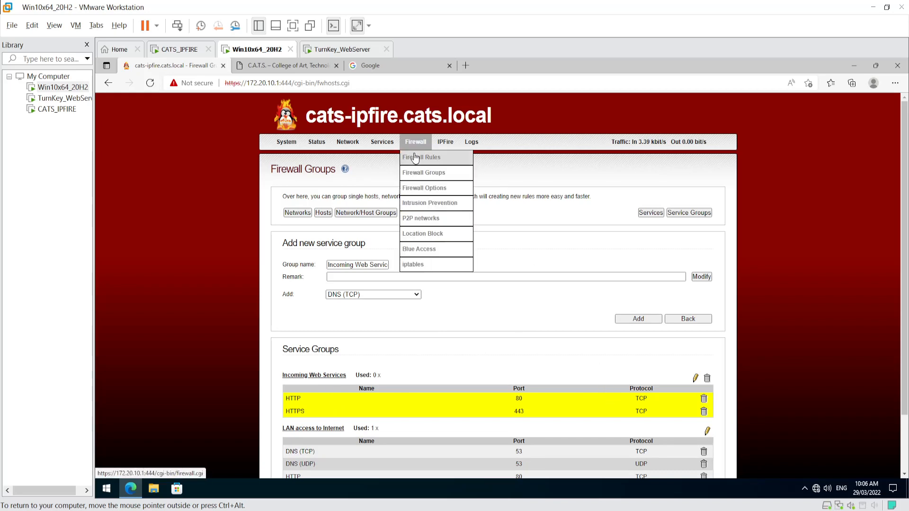
pyautogui.click(420, 157)
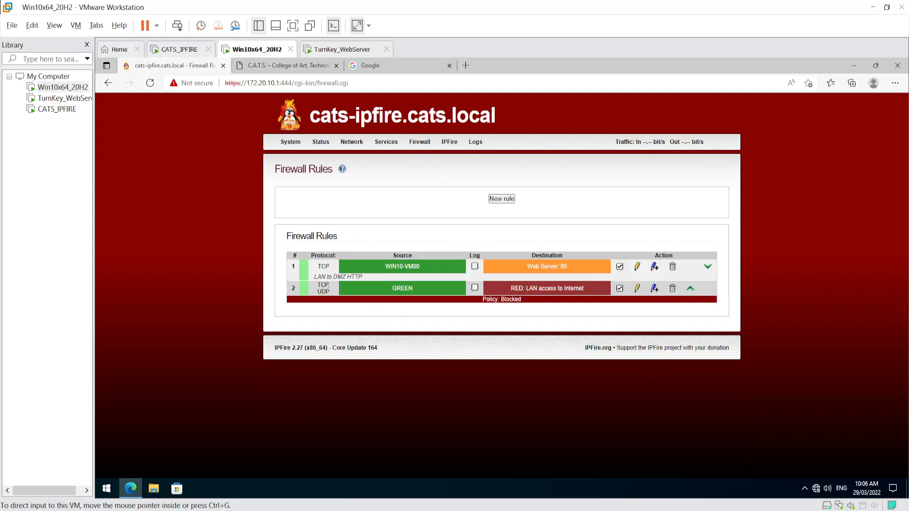
pyautogui.click(503, 199)
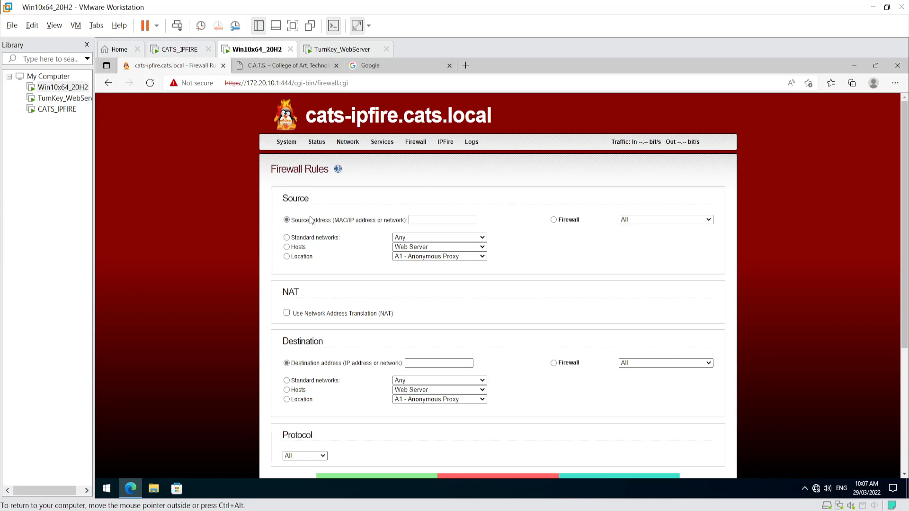
pyautogui.click(286, 238)
pyautogui.click(408, 237)
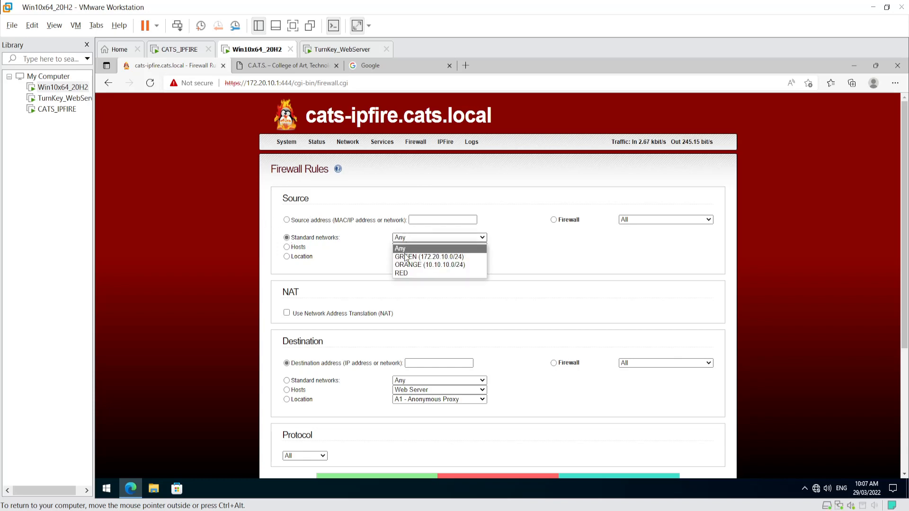
pyautogui.click(406, 273)
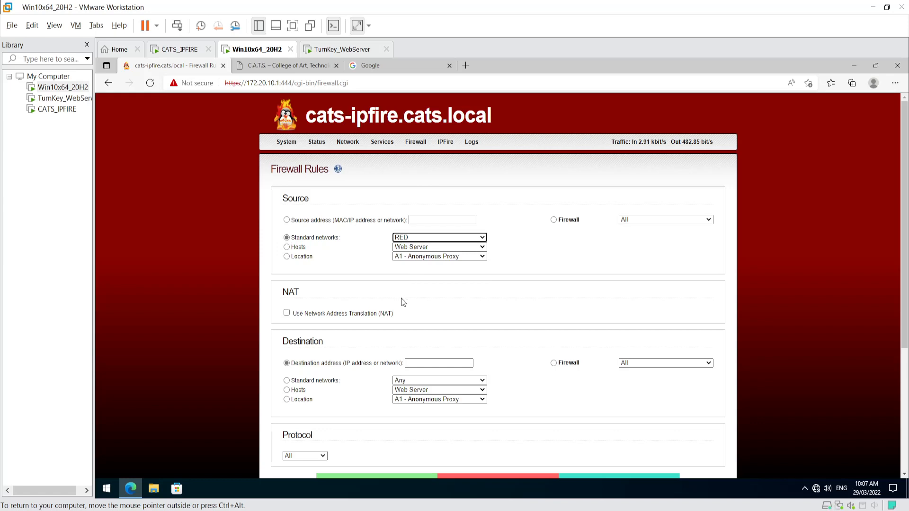
pyautogui.click(287, 312)
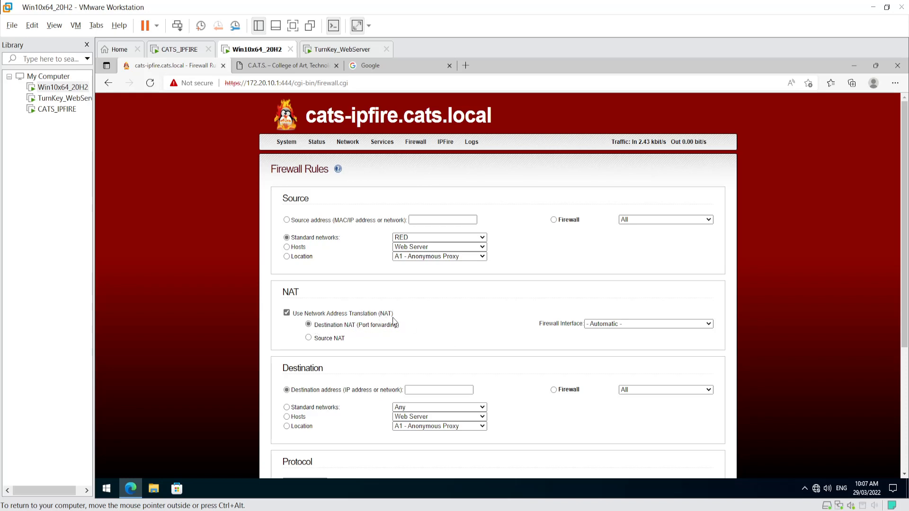
# - Set destination host Web Server and preset service group Incoming Web Services, then add the rule
pyautogui.scroll(-2, 372, 384)
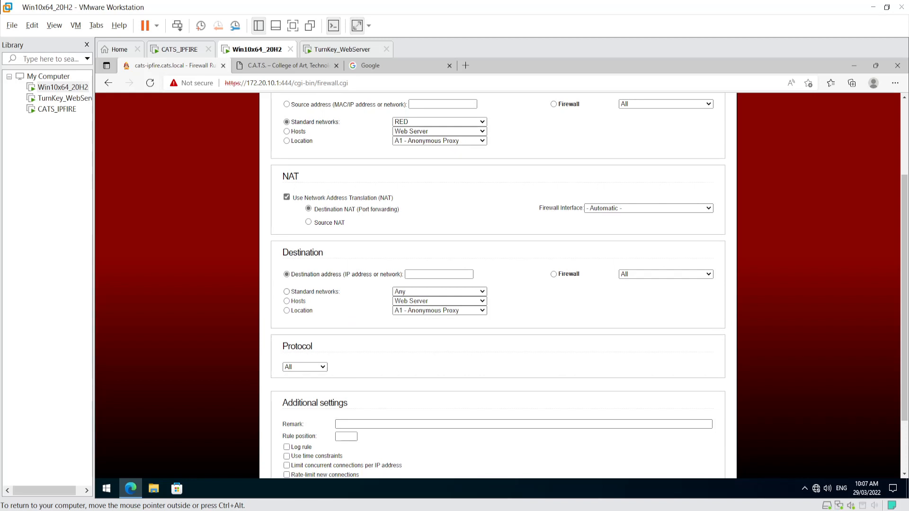
pyautogui.click(286, 302)
pyautogui.click(412, 301)
pyautogui.click(414, 316)
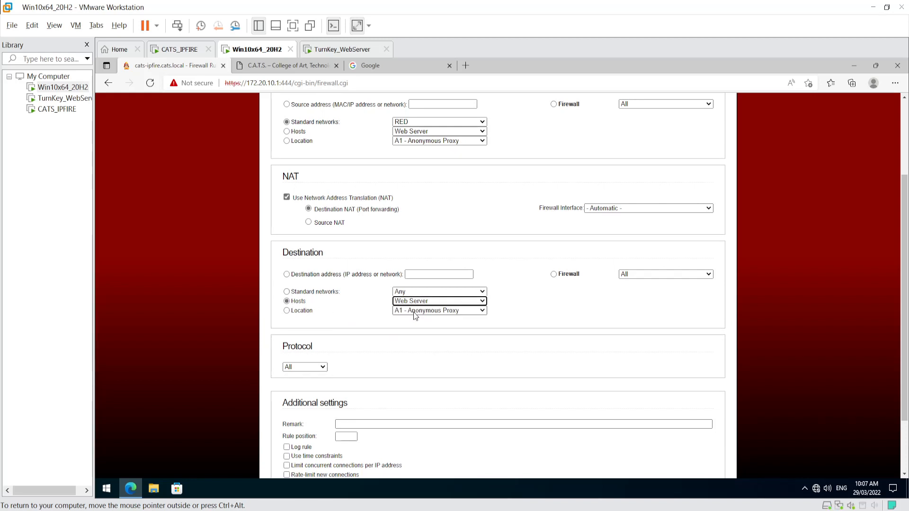
pyautogui.click(422, 323)
pyautogui.scroll(-2, 422, 322)
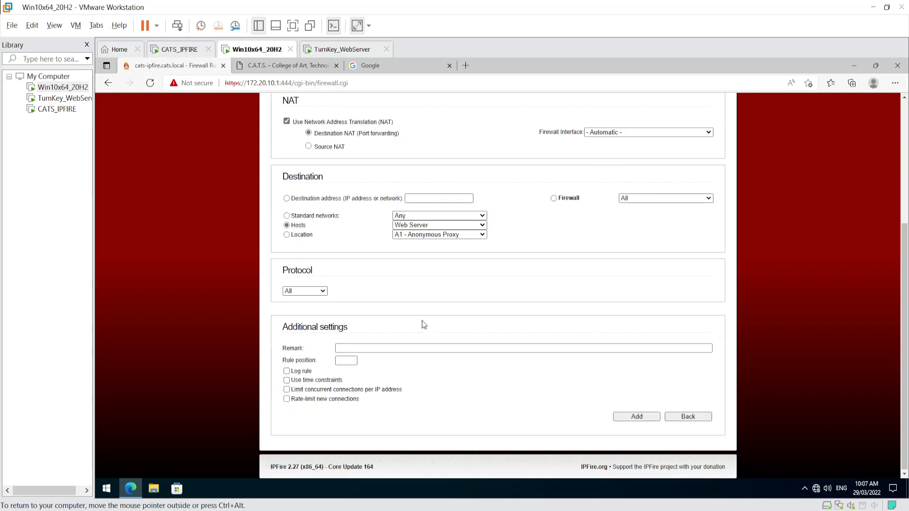
pyautogui.click(310, 293)
pyautogui.click(303, 308)
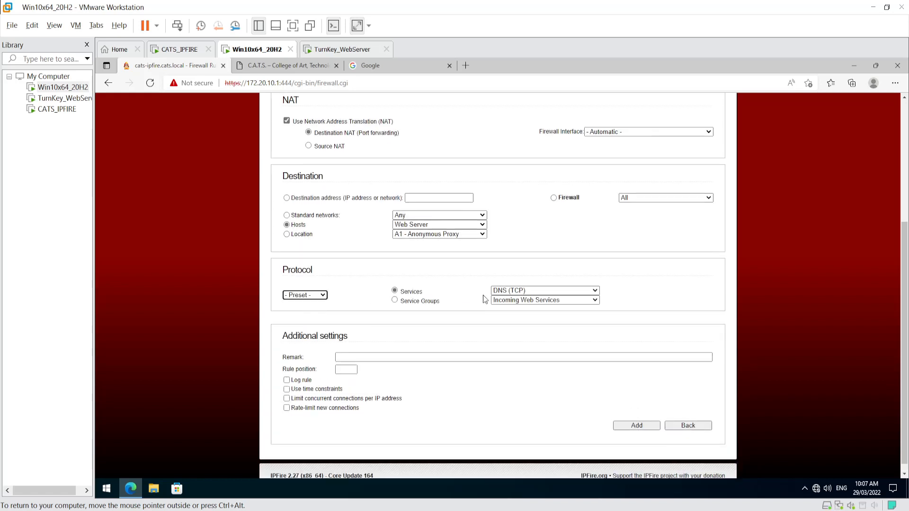
pyautogui.click(395, 301)
pyautogui.click(542, 302)
pyautogui.click(527, 312)
pyautogui.click(636, 426)
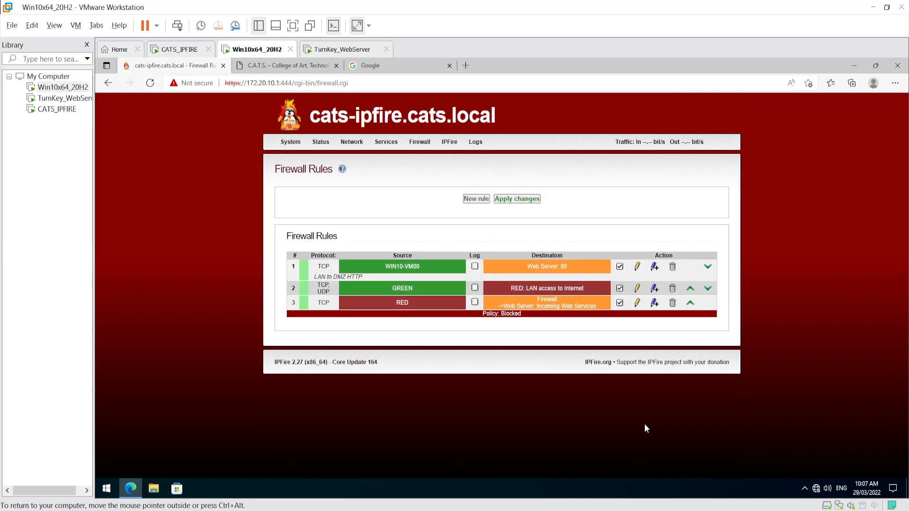
# - Apply the firewall rule changes, select rule 3's Web Server destination, then switch to host Edge
pyautogui.click(522, 200)
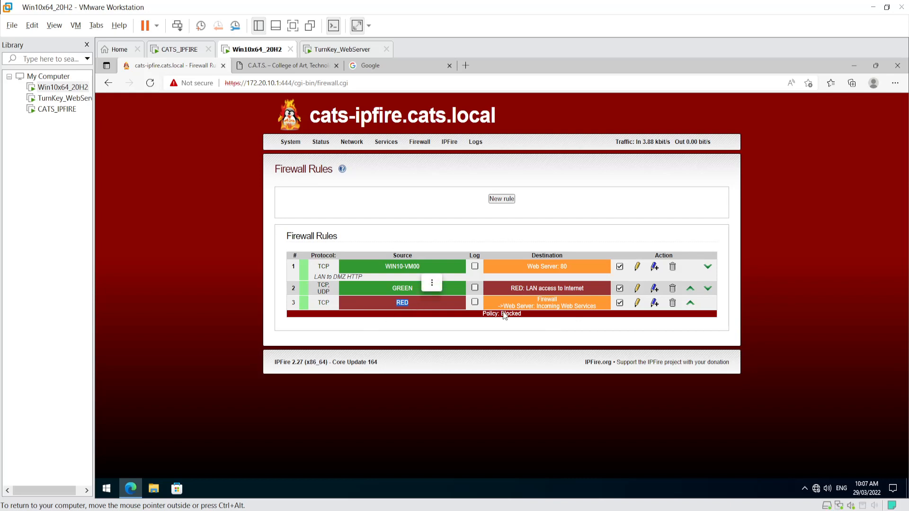
pyautogui.click(536, 301)
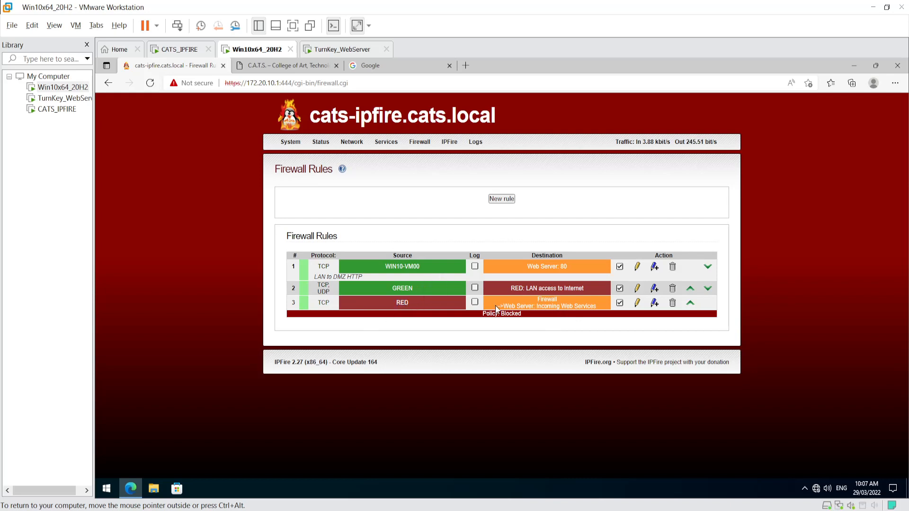
pyautogui.moveTo(503, 306); pyautogui.dragTo(605, 305)
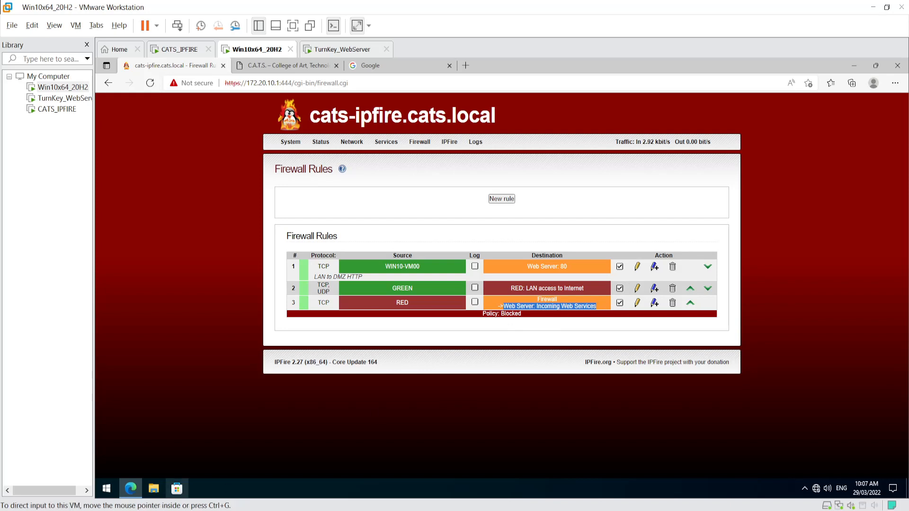
pyautogui.click(65, 509)
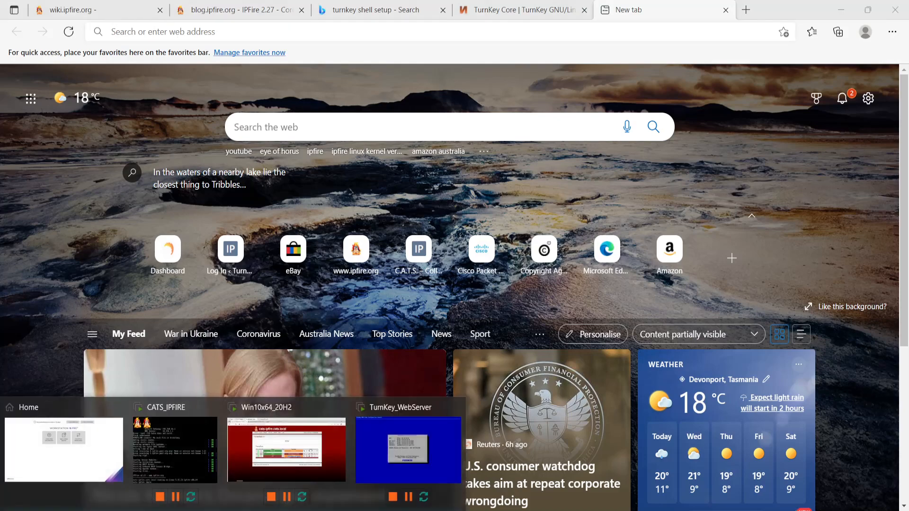
# - Copy the INTERNET address 192.168.16.41 from IPFire's main page and switch back to host Edge
pyautogui.click(287, 455)
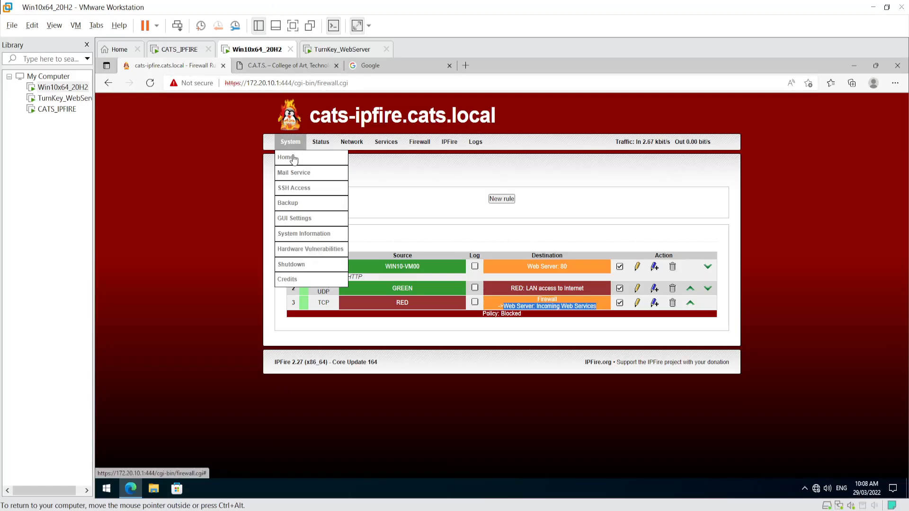
pyautogui.click(284, 154)
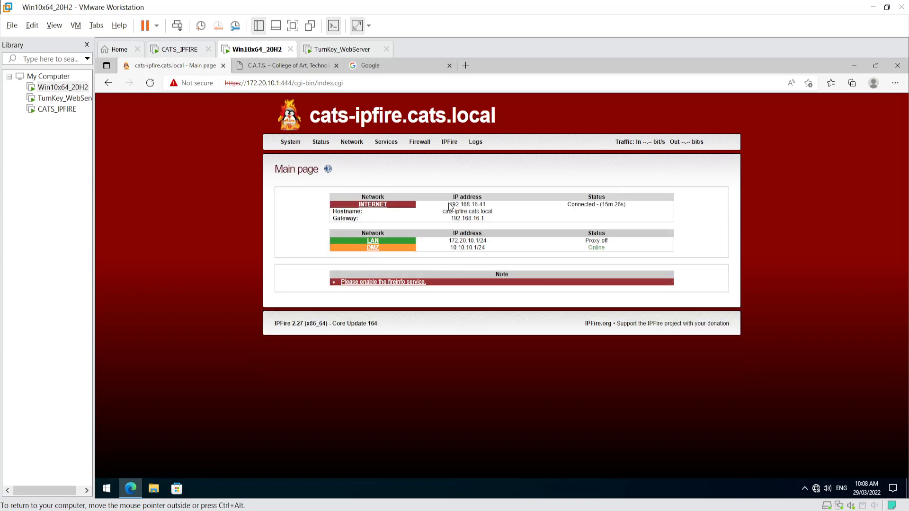
pyautogui.moveTo(452, 205); pyautogui.dragTo(487, 204)
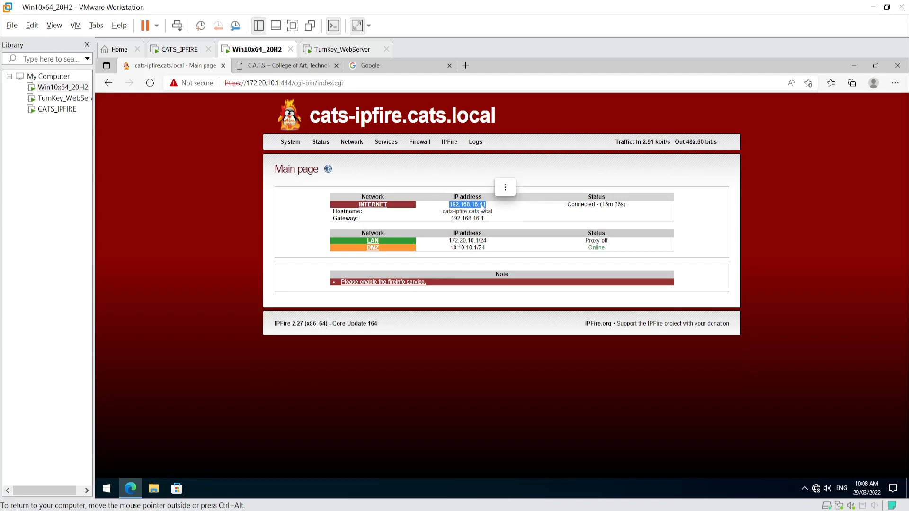
pyautogui.rightClick(477, 204)
pyautogui.click(500, 212)
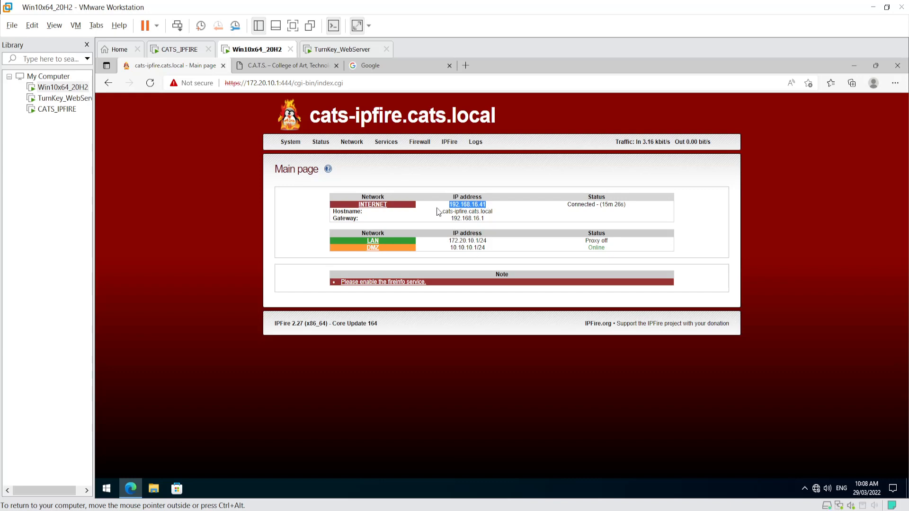
pyautogui.hotkey('ctrl', 'alt')
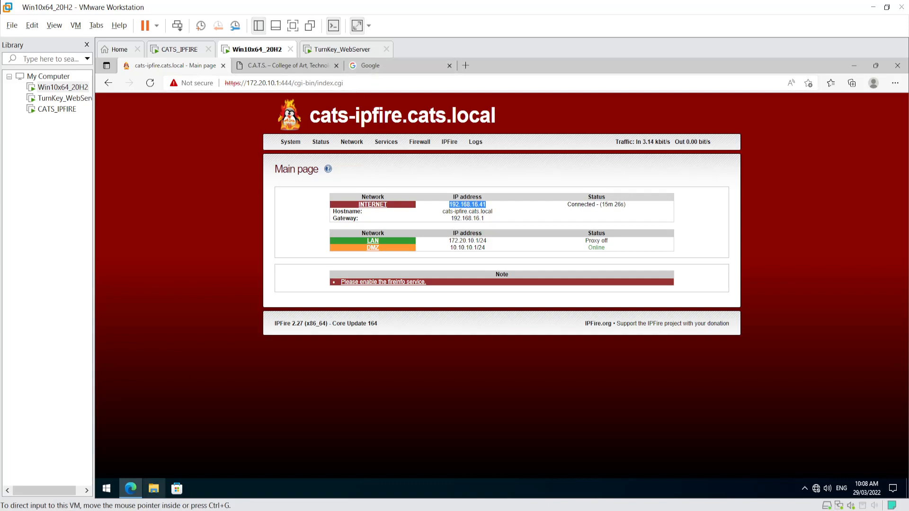
pyautogui.hotkey('alt', 'Tab')
pyautogui.rightClick(164, 35)
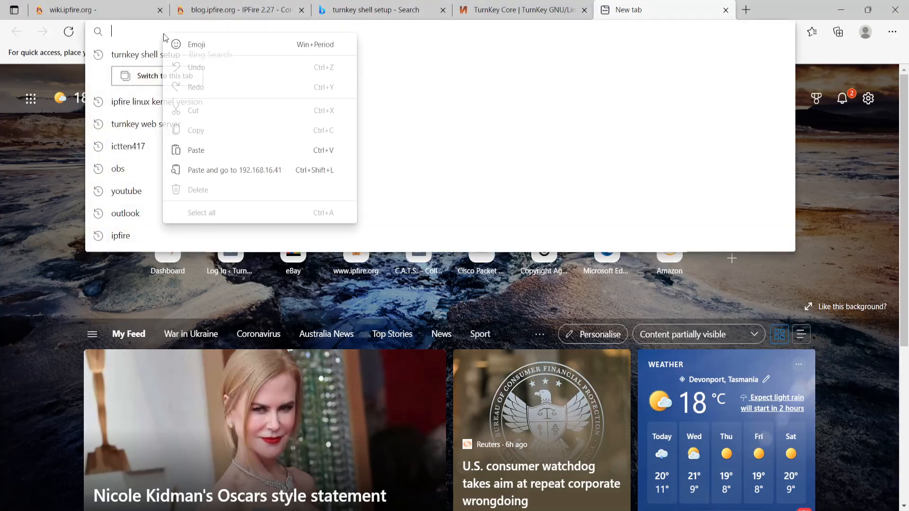
# - Paste 192.168.16.41 into the Edge address bar and load it
pyautogui.click(206, 148)
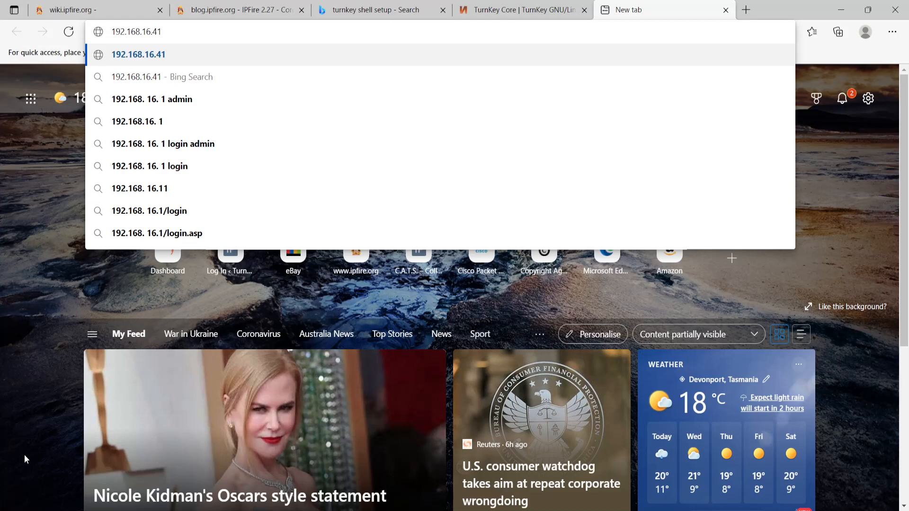
pyautogui.press('Return')
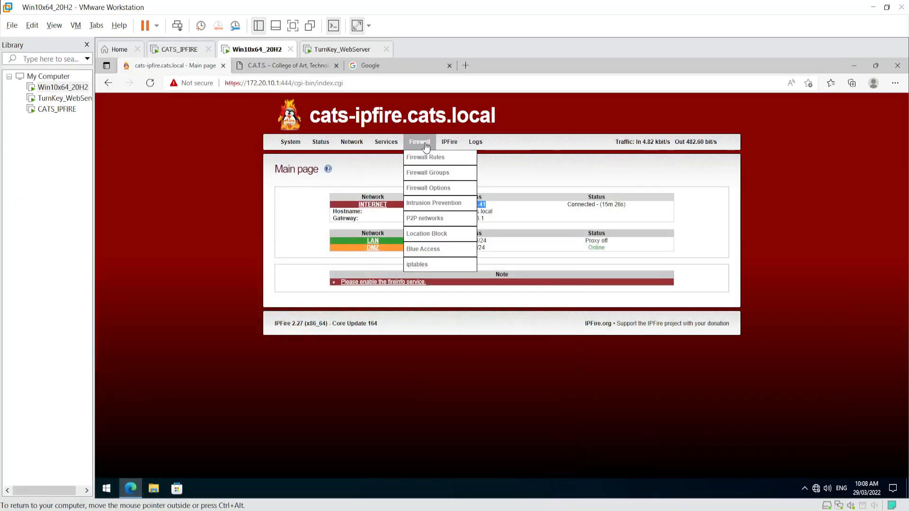
# - Untick firewall rule 3 (RED to Web Server) and apply the change
pyautogui.click(425, 161)
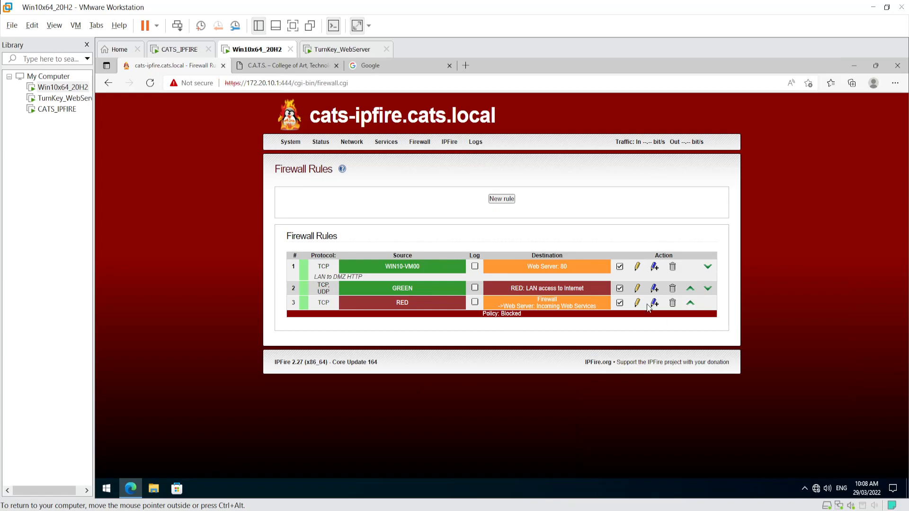
pyautogui.click(620, 304)
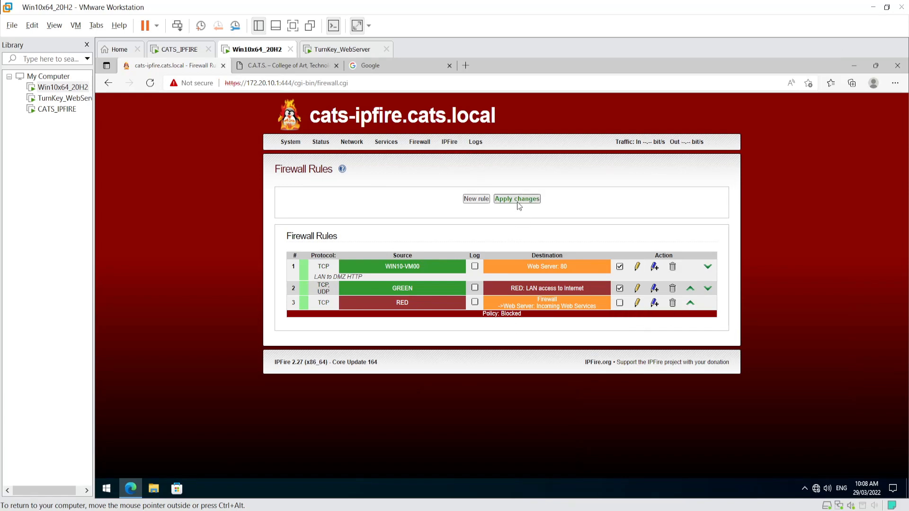
pyautogui.click(517, 201)
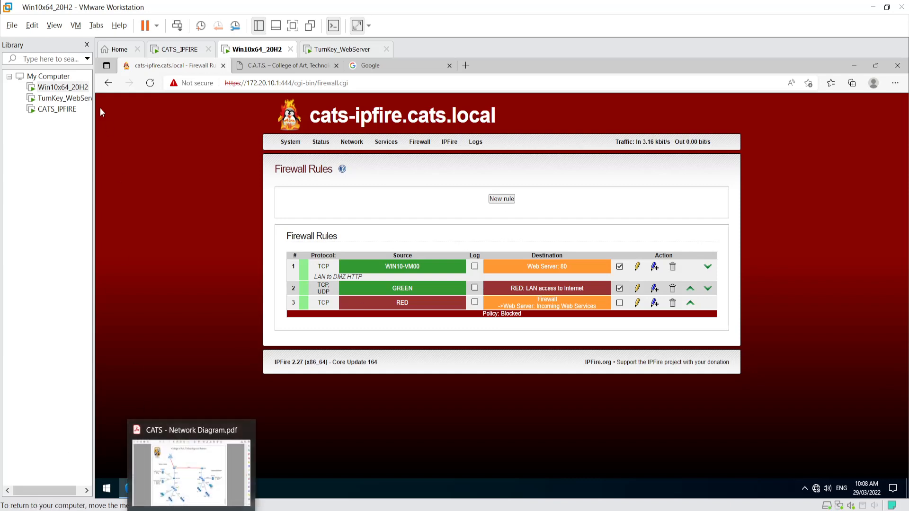
# - Refresh the C.A.T.S. tab at 192.168.16.41 in the host's Edge
pyautogui.click(85, 510)
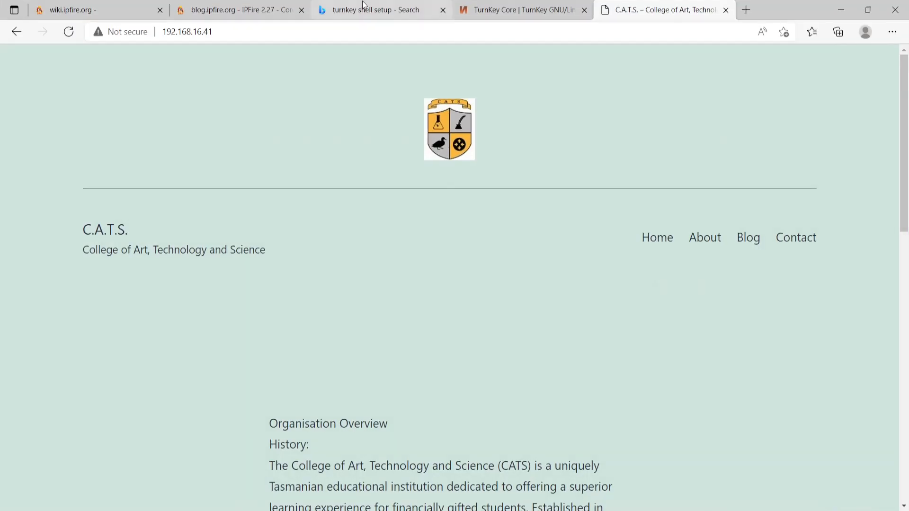
pyautogui.moveTo(264, 39); pyautogui.dragTo(161, 38)
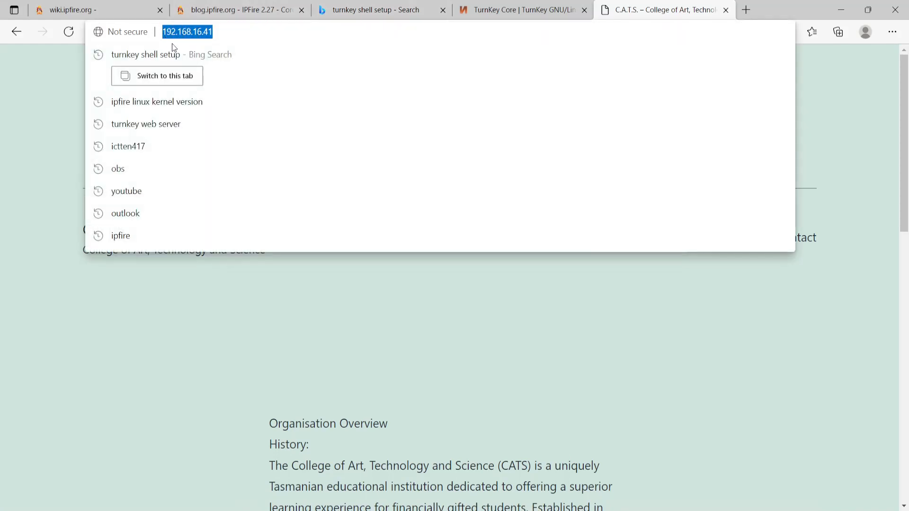
pyautogui.click(284, 303)
pyautogui.rightClick(635, 10)
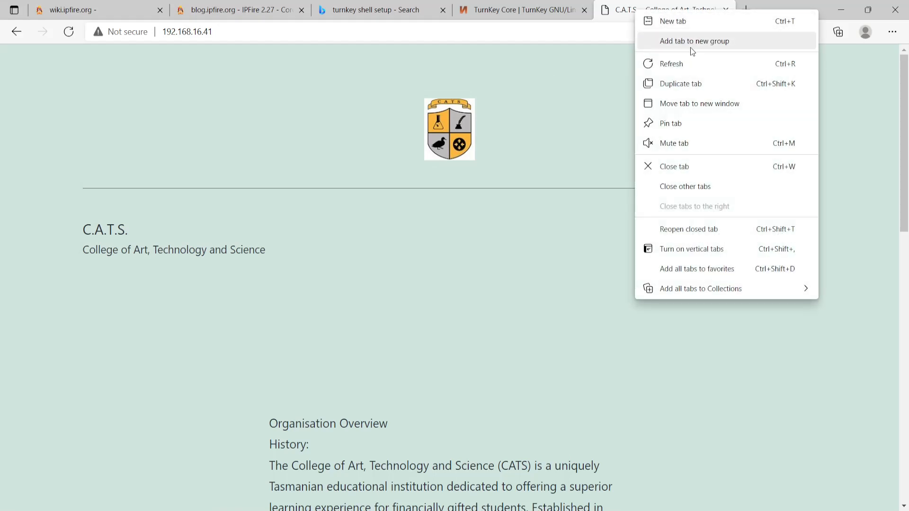
pyautogui.click(680, 64)
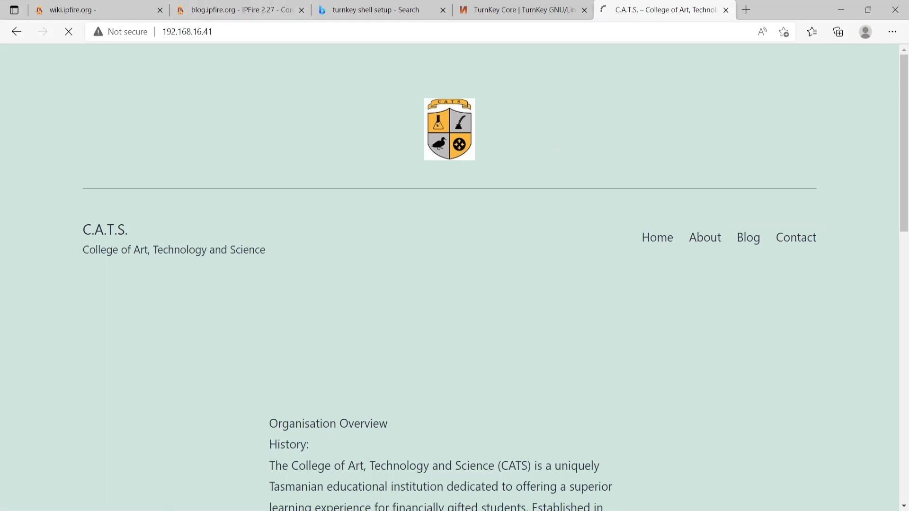
# - Apply the pending IPFire firewall rule changes in the Windows VM
pyautogui.click(176, 510)
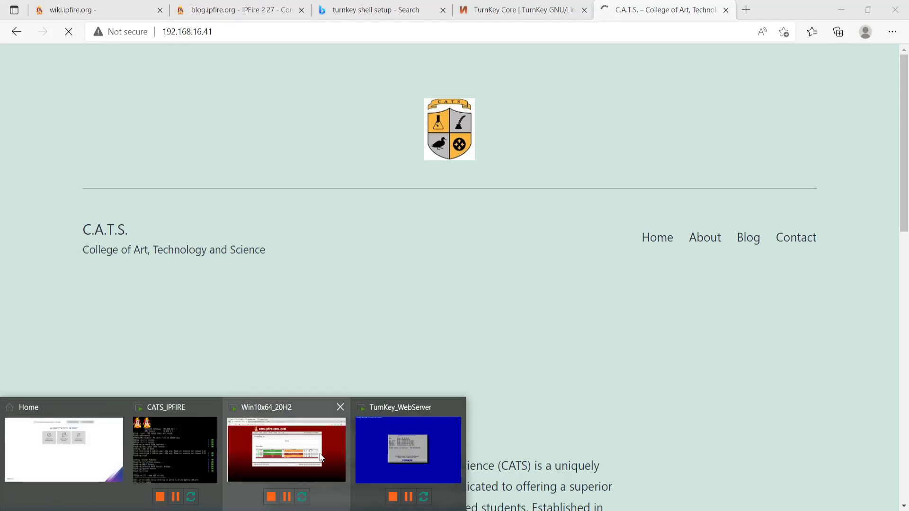
pyautogui.click(320, 457)
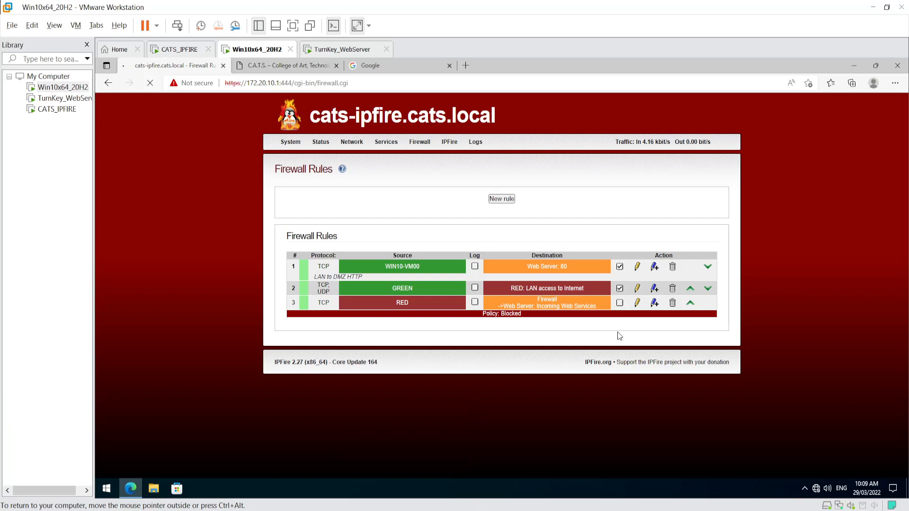
pyautogui.click(517, 203)
# - Return to Edge and open the C.A.T.S. site's home page
pyautogui.hotkey('alt', 'Tab')
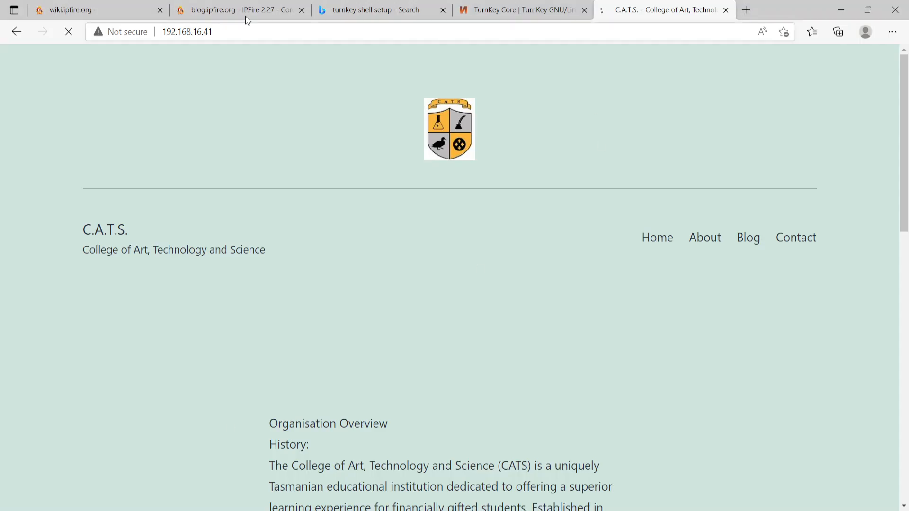
pyautogui.click(652, 240)
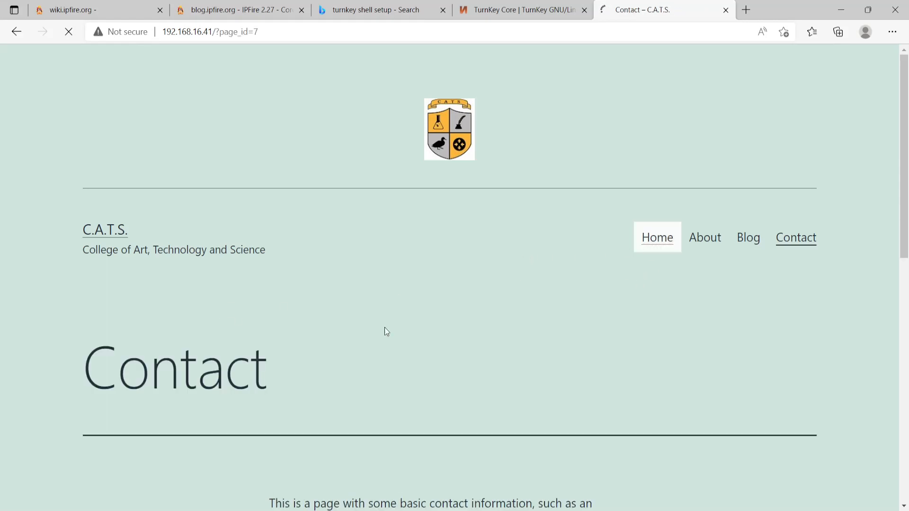
pyautogui.scroll(-5, 331, 322)
pyautogui.scroll(5, 366, 288)
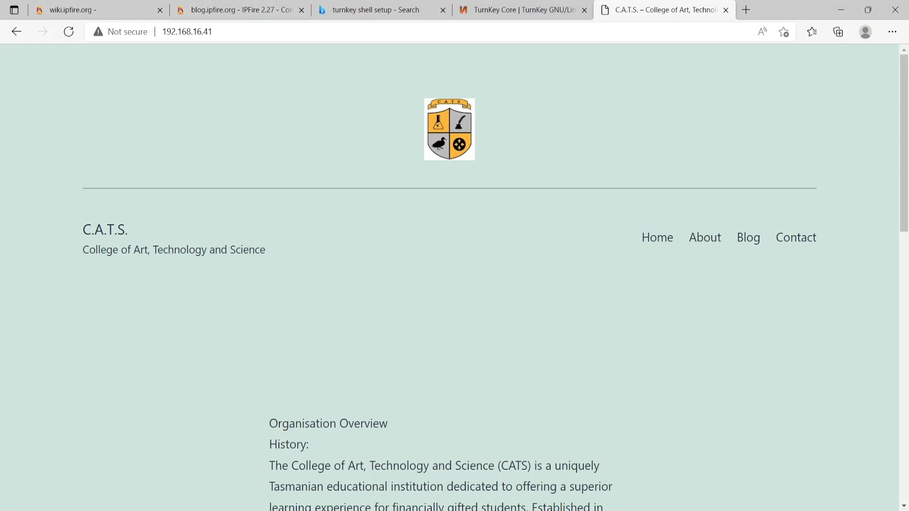
# - Bring the Windows VM forward and review the leases on IPFire's DHCP Server page
pyautogui.moveTo(203, 510)
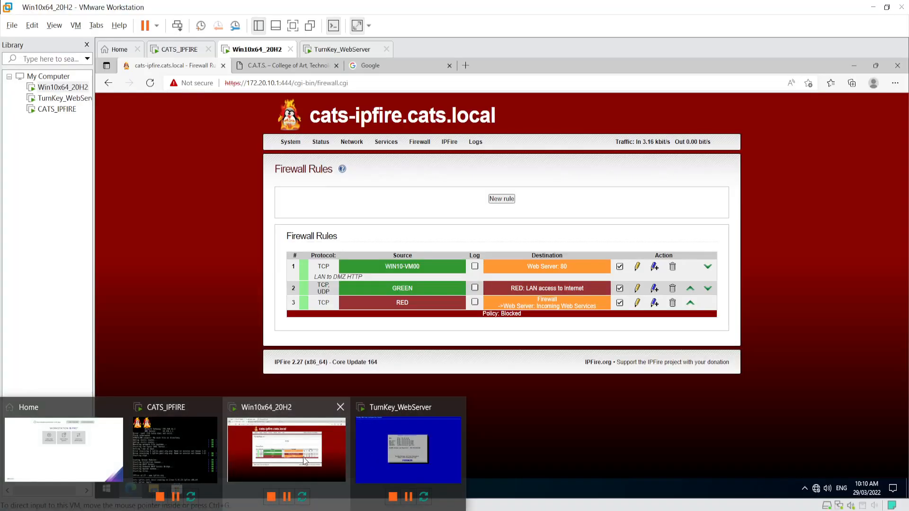
pyautogui.click(303, 459)
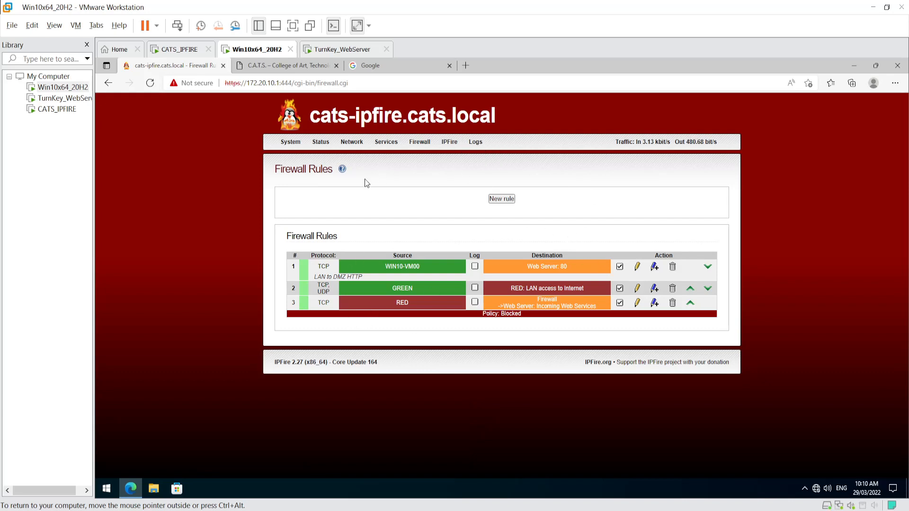
pyautogui.moveTo(353, 142)
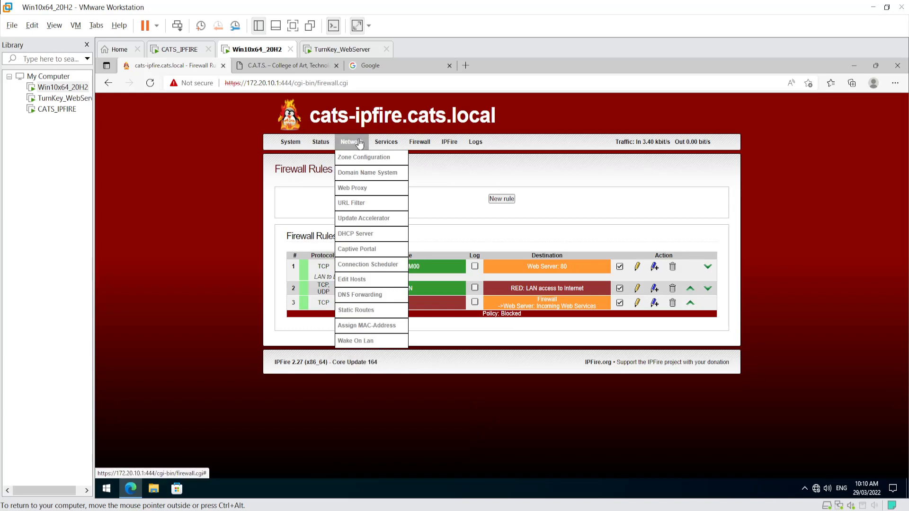
pyautogui.click(360, 236)
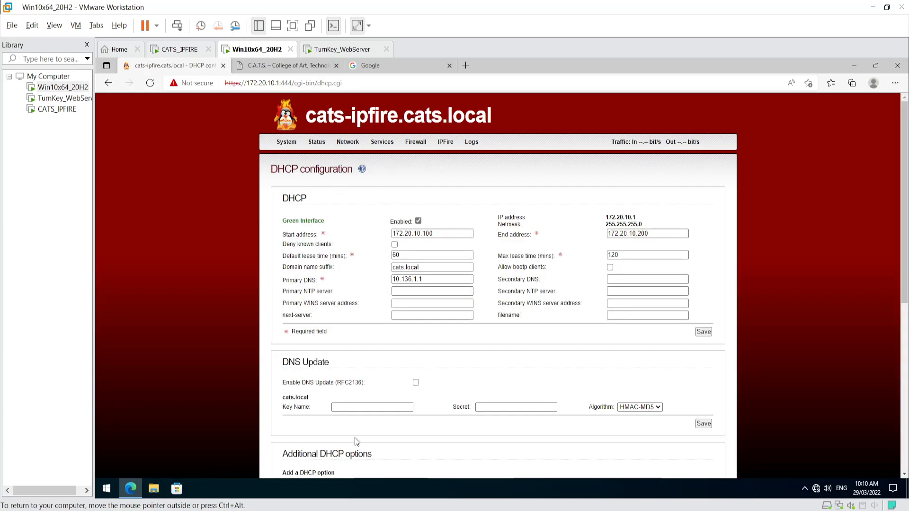
pyautogui.scroll(-7, 354, 437)
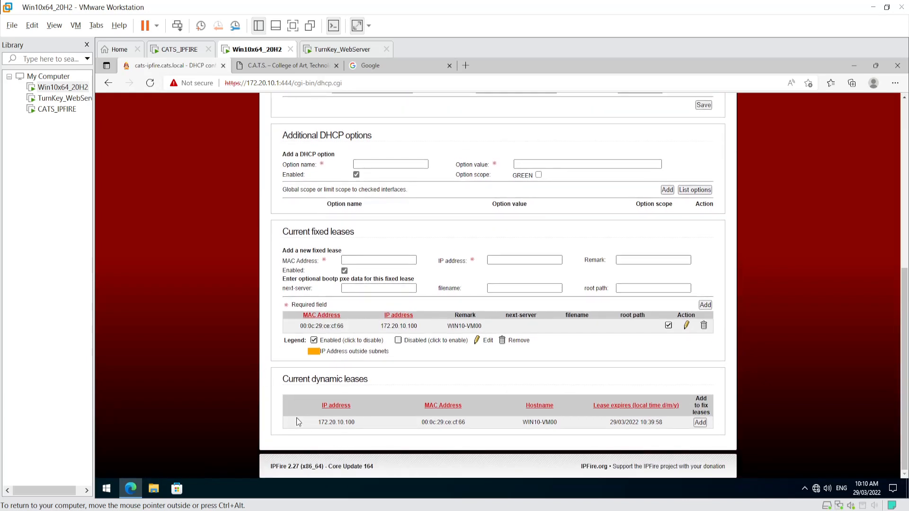
pyautogui.scroll(8, 436, 465)
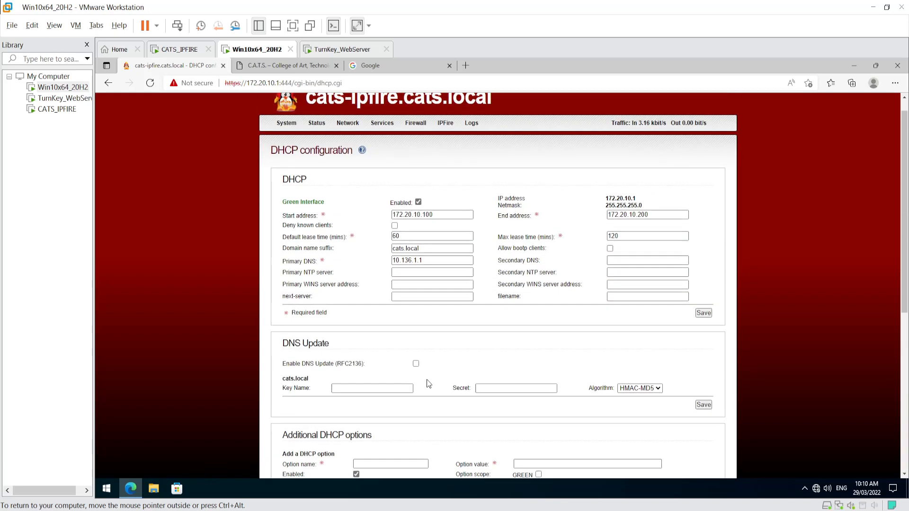
# - Open IPFire's Firewall Groups page
pyautogui.moveTo(373, 144)
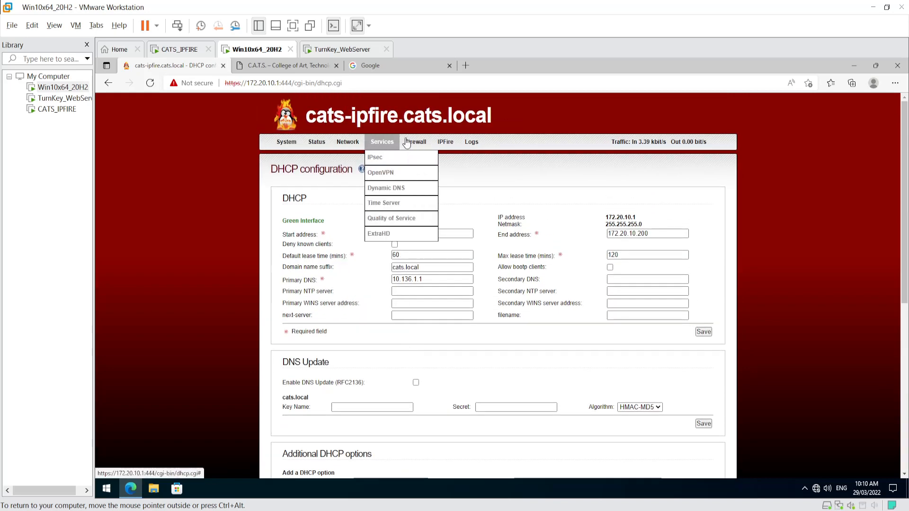
pyautogui.moveTo(408, 143)
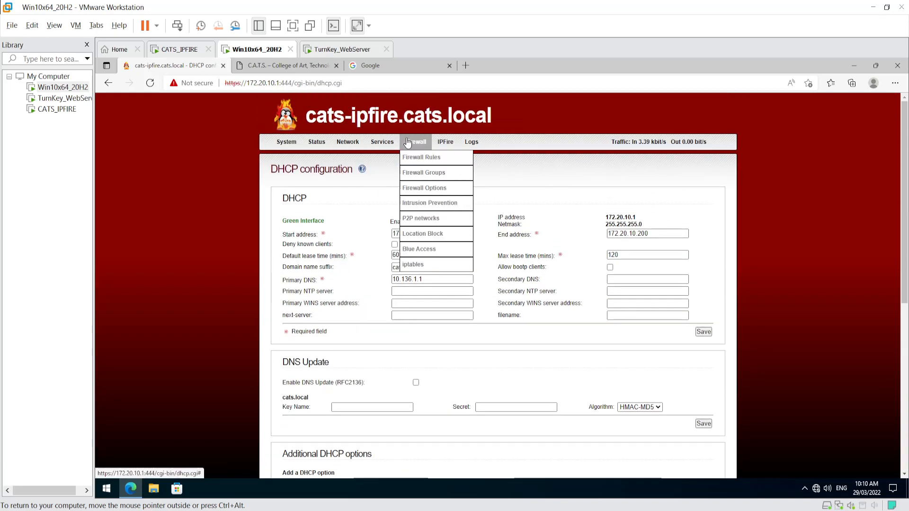
pyautogui.click(418, 173)
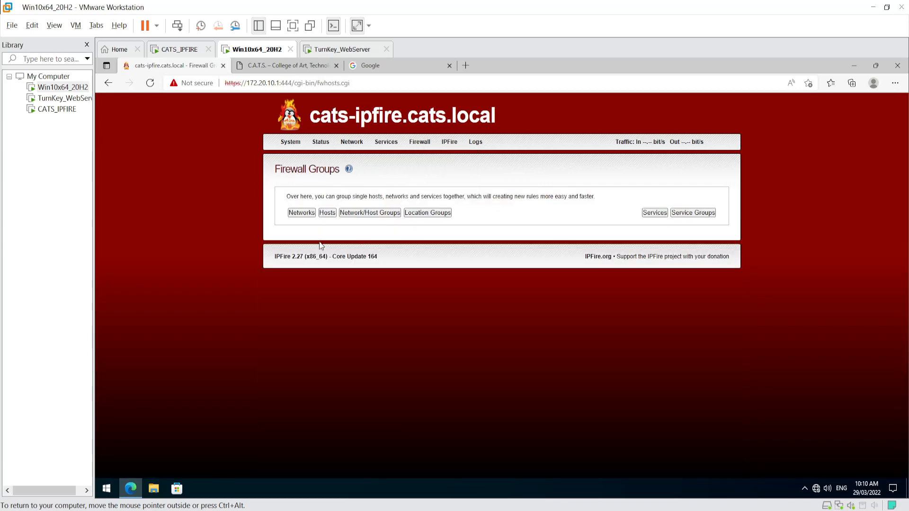
# - Check the Web Server host (10.10.10.10) and service groups, then return to Firewall Rules
pyautogui.click(328, 214)
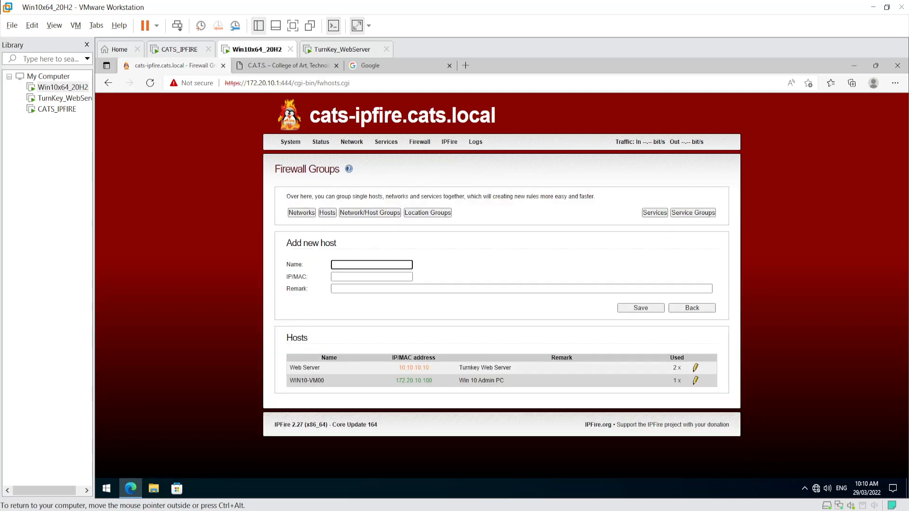
pyautogui.moveTo(396, 367); pyautogui.dragTo(447, 366)
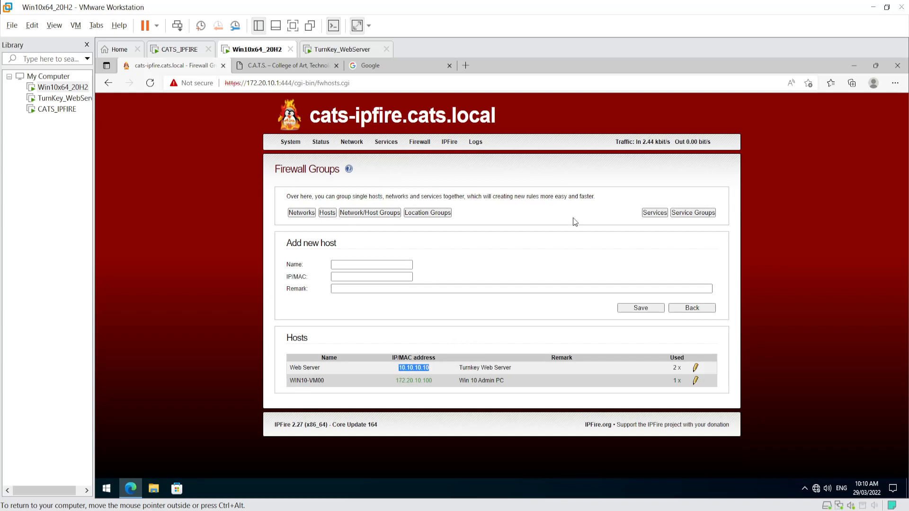
pyautogui.click(697, 213)
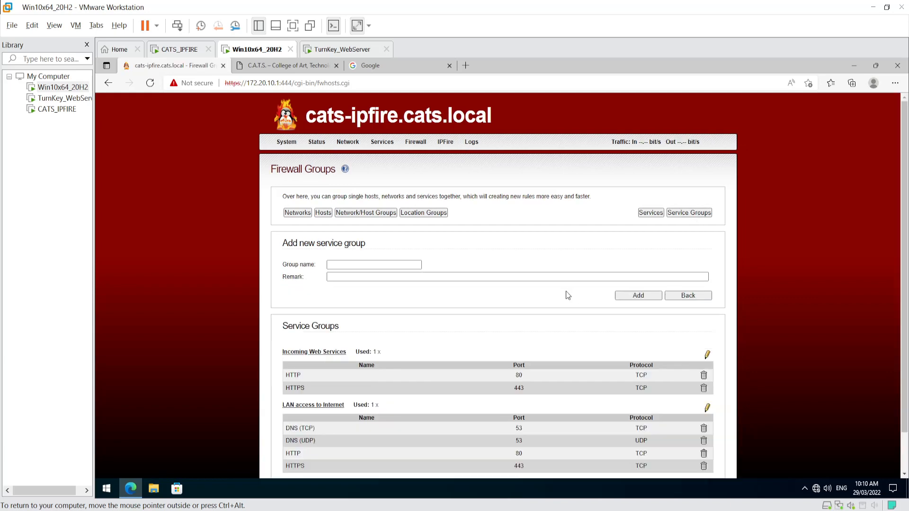
pyautogui.scroll(-1, 561, 312)
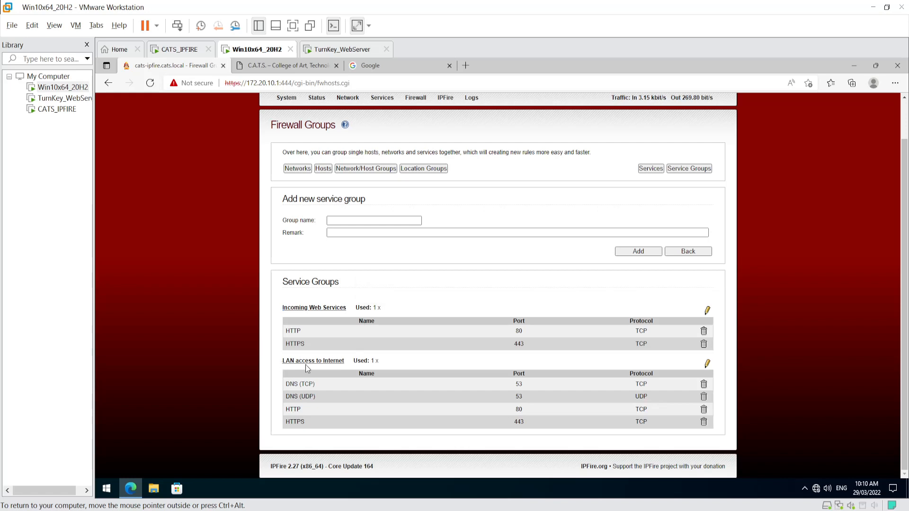
pyautogui.moveTo(282, 362); pyautogui.dragTo(365, 363)
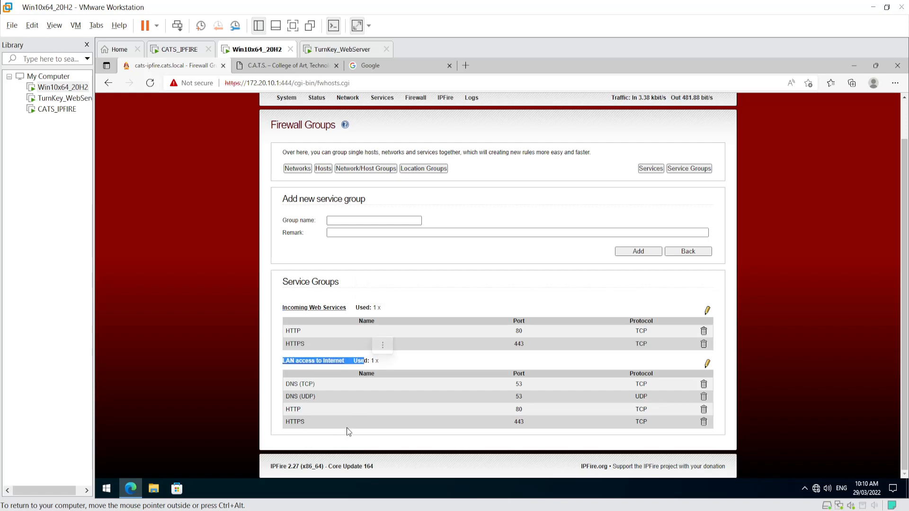
pyautogui.scroll(1, 350, 421)
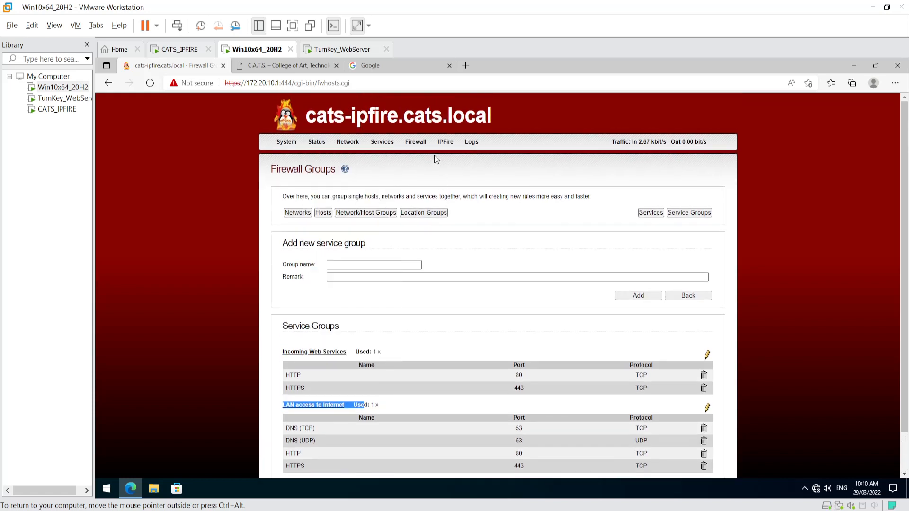
pyautogui.click(420, 156)
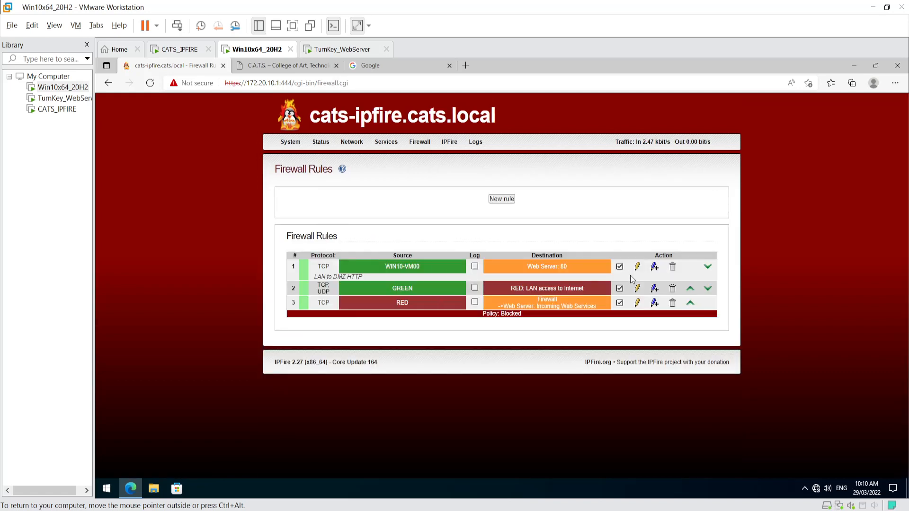
# - Give rule 2 (GREEN to RED) the remark 'LAN to Internet' and update it
pyautogui.click(636, 289)
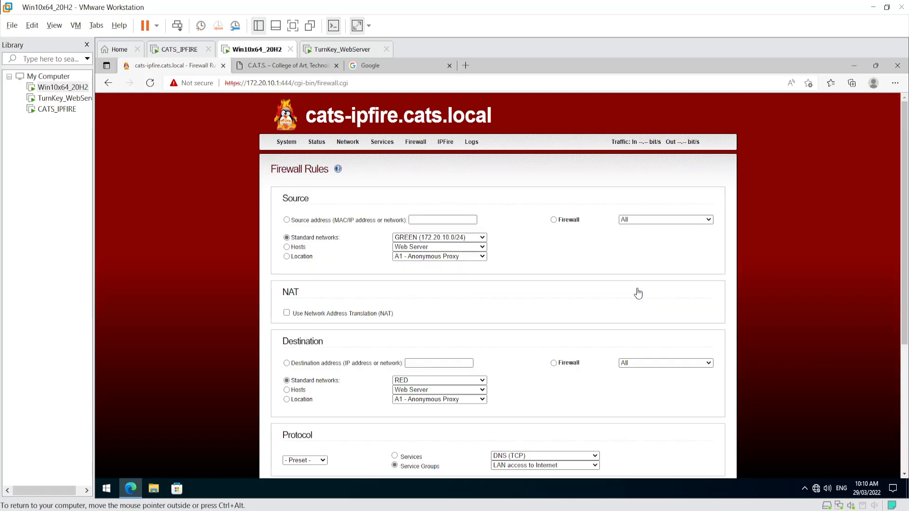
pyautogui.scroll(-5, 570, 327)
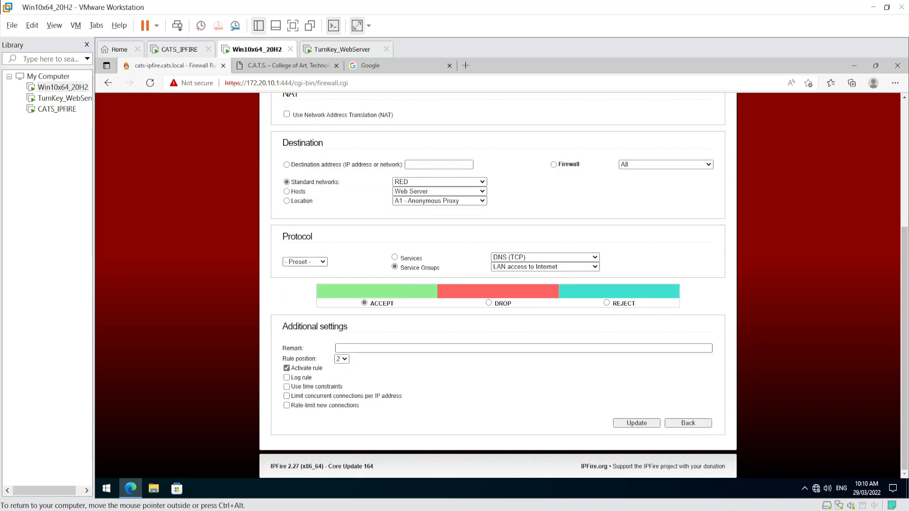
pyautogui.scroll(5, 355, 357)
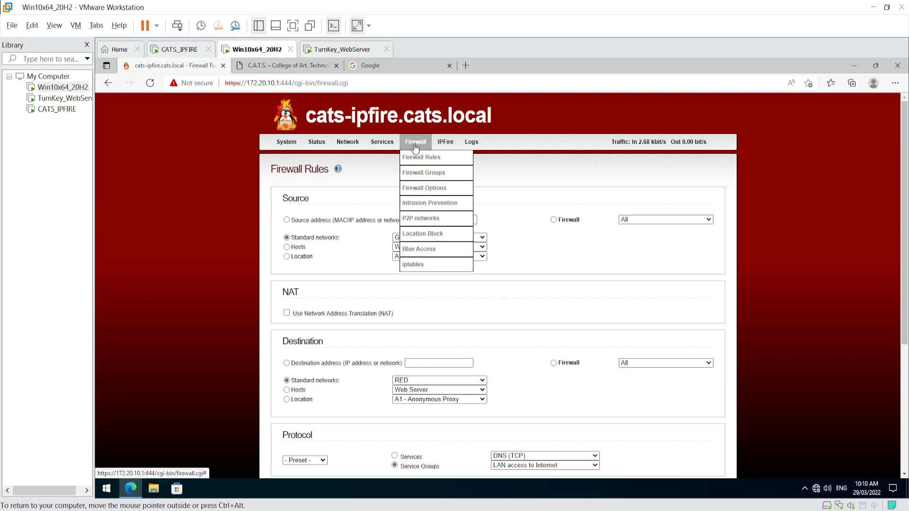
pyautogui.click(426, 155)
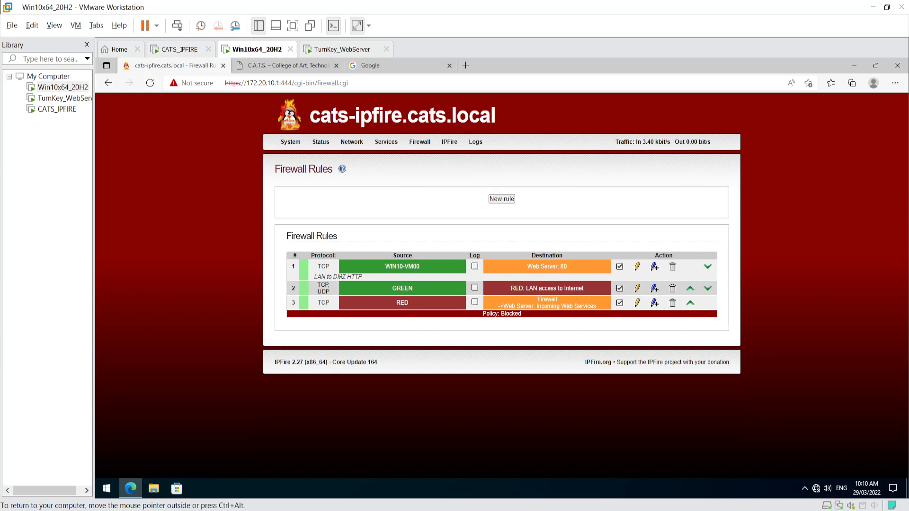
pyautogui.click(637, 289)
pyautogui.scroll(-4, 341, 378)
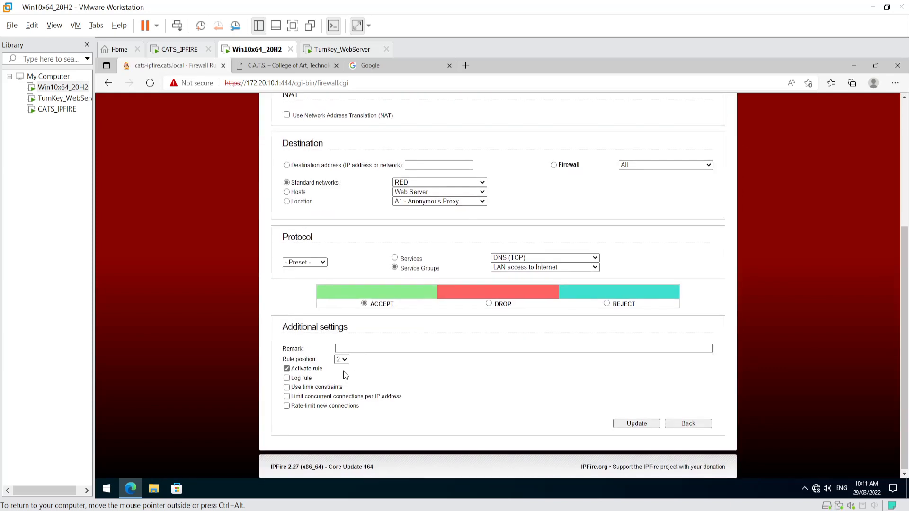
pyautogui.click(341, 349)
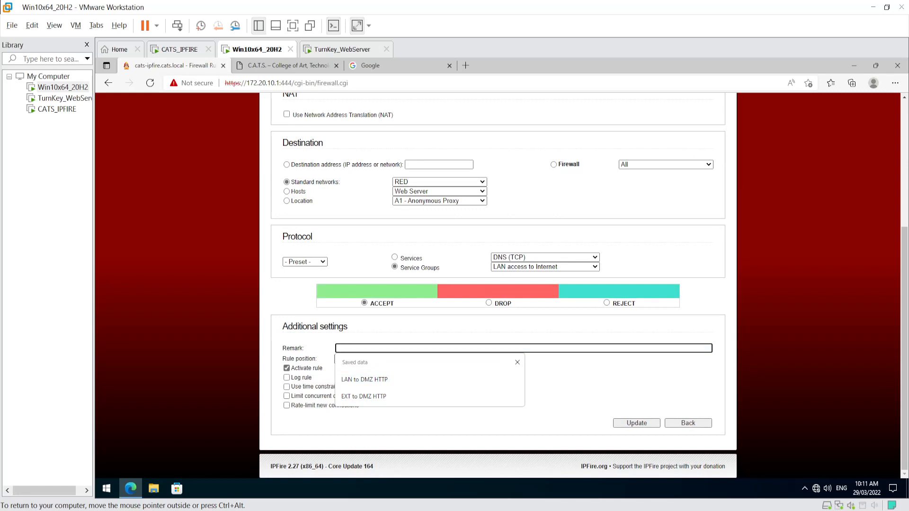
pyautogui.write('LAN')
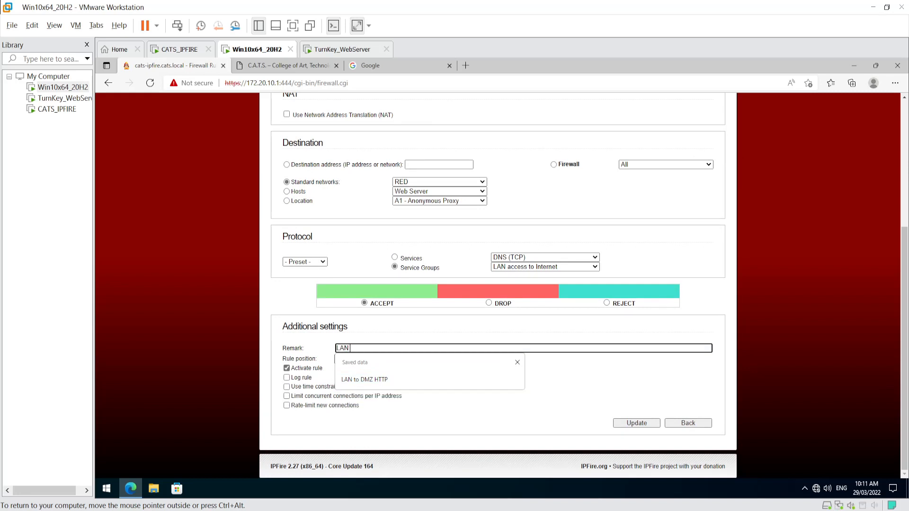
pyautogui.write(' to Internet')
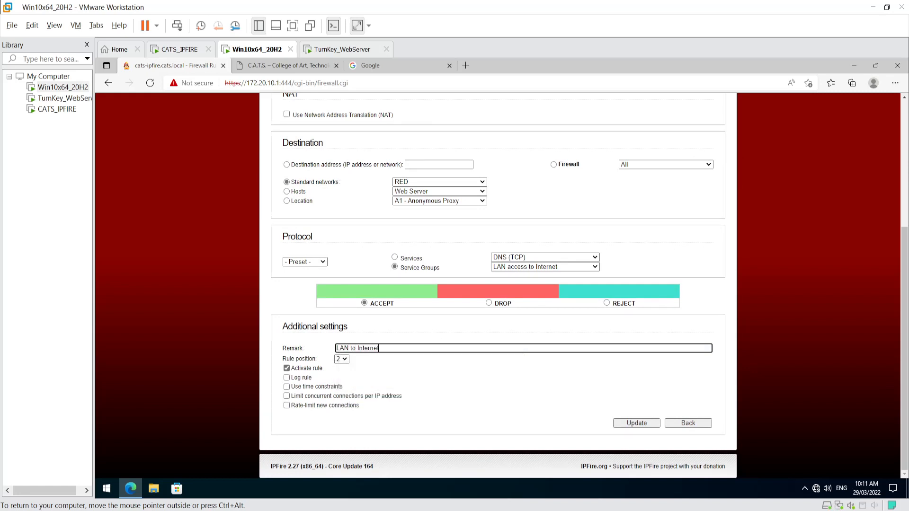
pyautogui.click(632, 424)
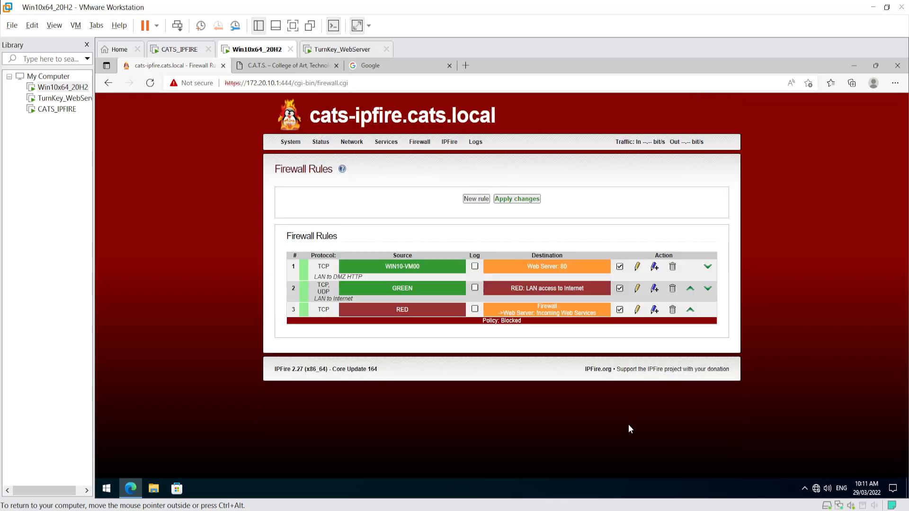
# - Give forwarding rule 3 the saved remark 'EXT to DMZ HTTP', applying changes before and after
pyautogui.click(521, 199)
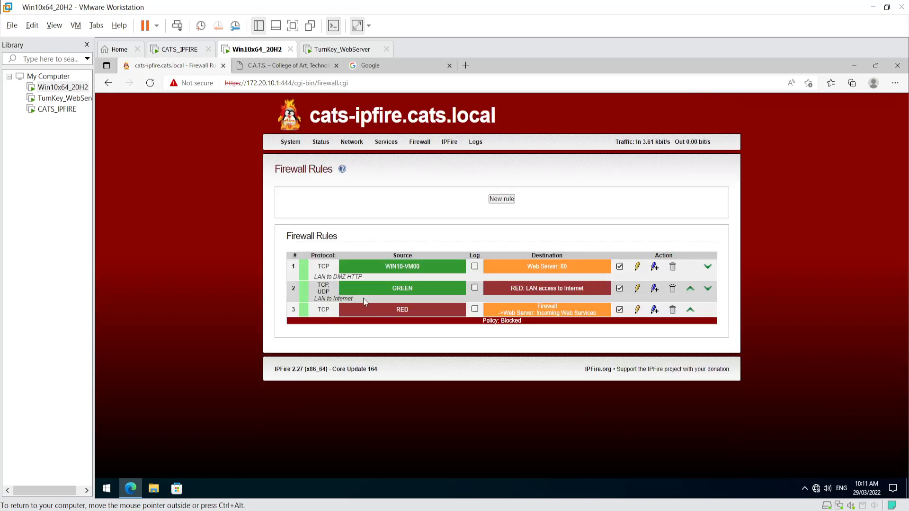
pyautogui.click(637, 311)
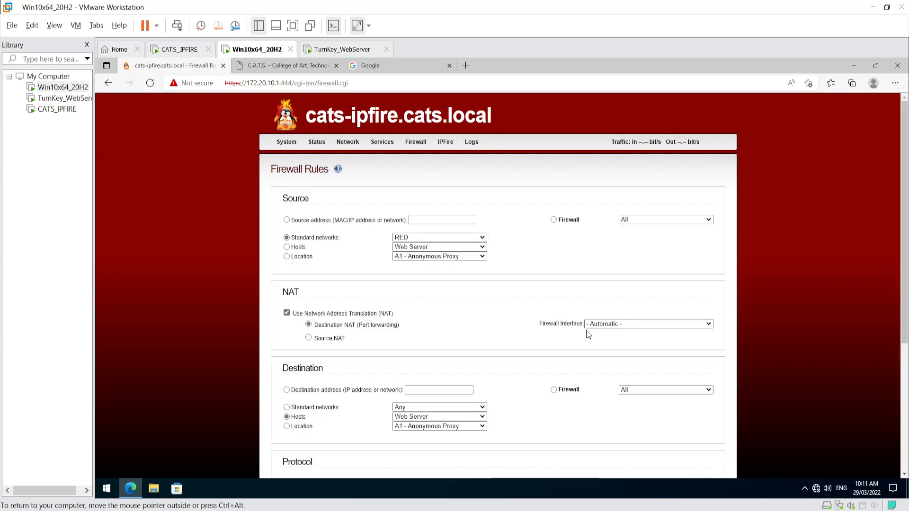
pyautogui.scroll(-3, 367, 319)
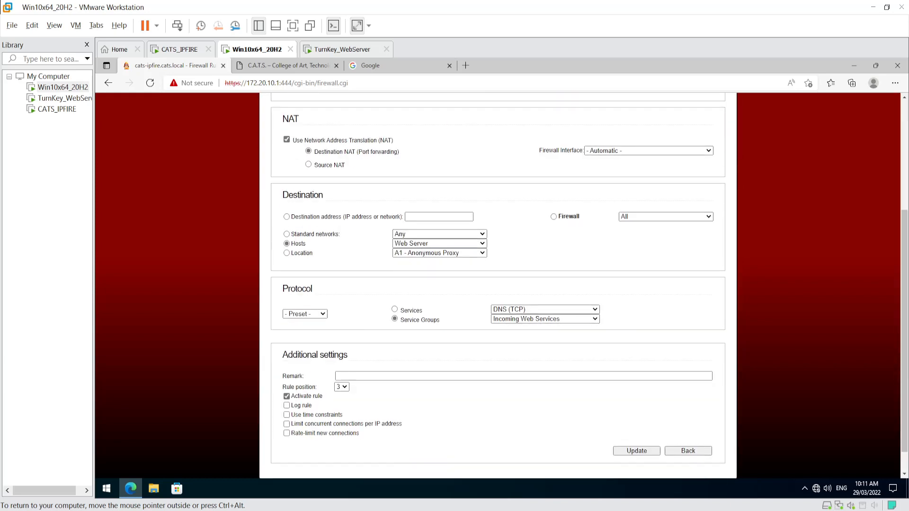
pyautogui.click(344, 379)
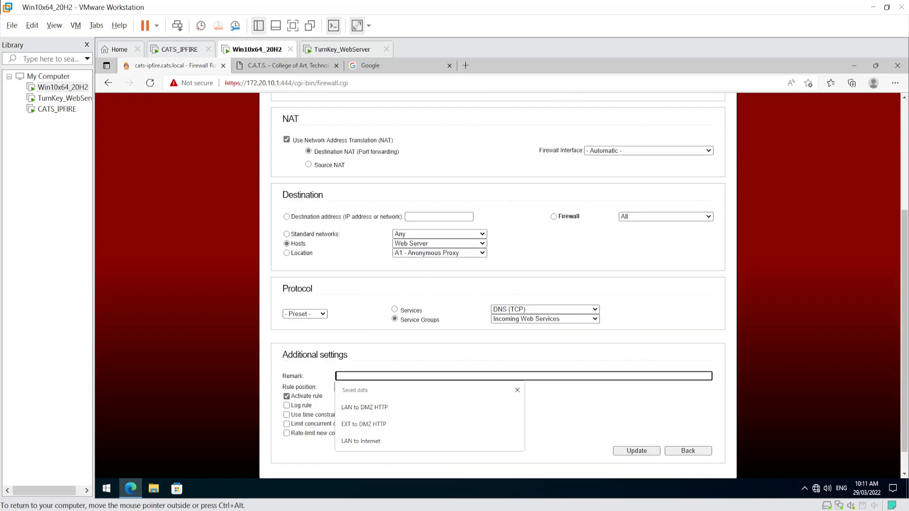
pyautogui.click(371, 428)
pyautogui.click(636, 451)
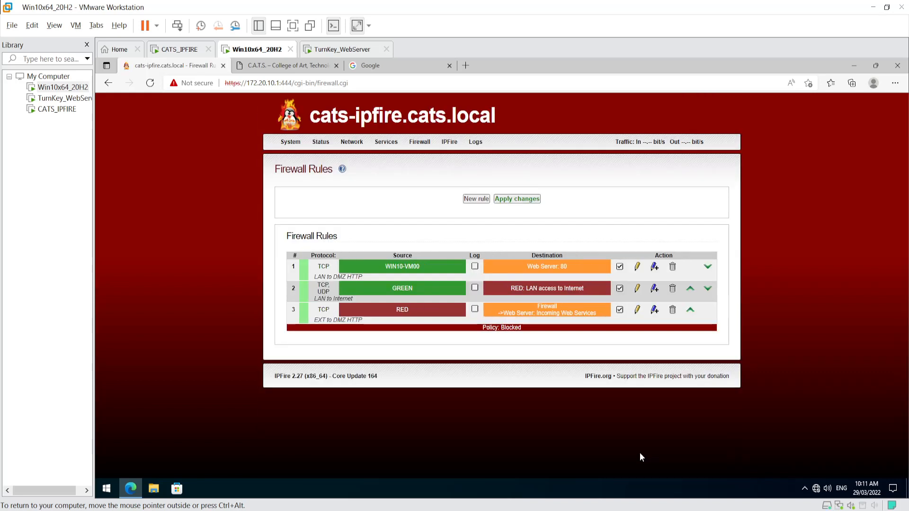
pyautogui.click(516, 198)
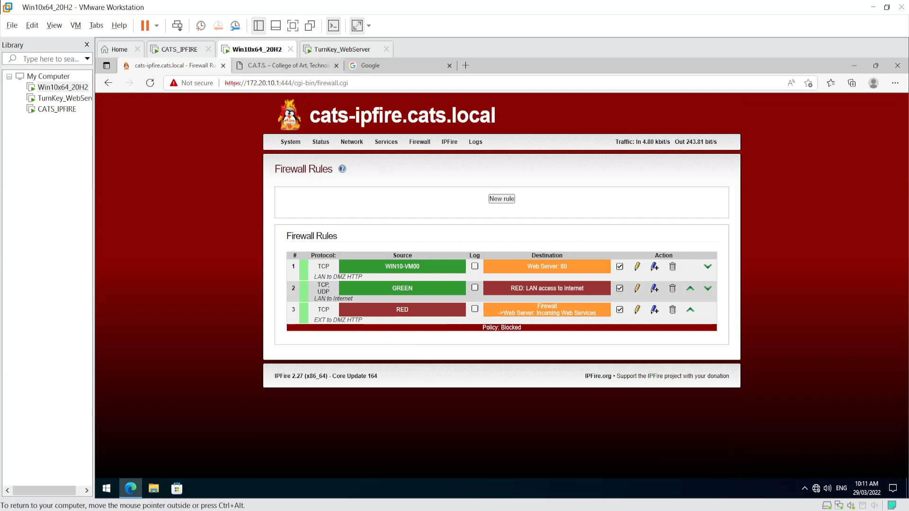
# - Check the C.A.T.S. site at 10.10.10.10 and the Google tab in the VM browser
pyautogui.click(276, 66)
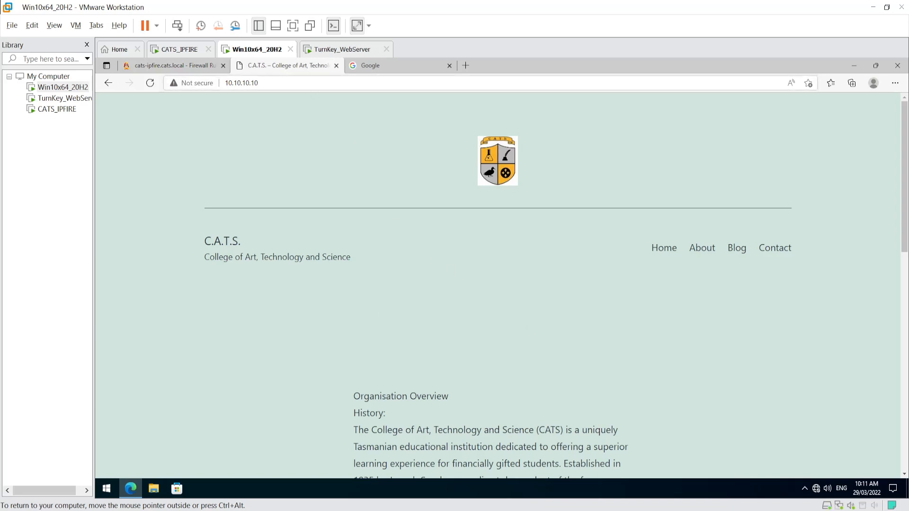
pyautogui.click(251, 82)
pyautogui.click(334, 240)
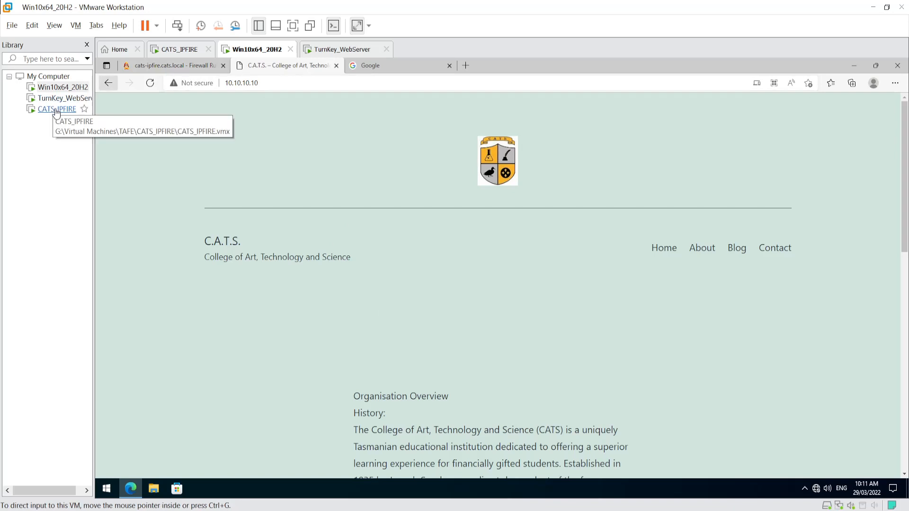
pyautogui.click(375, 66)
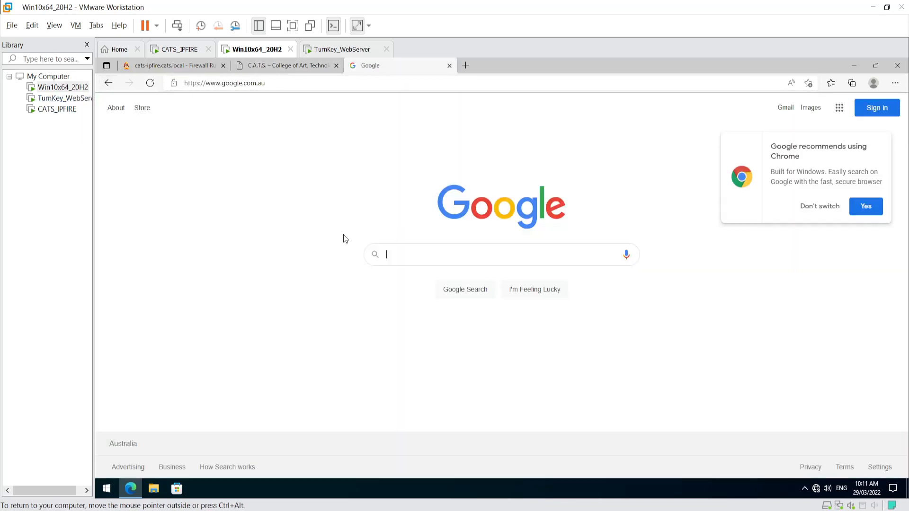
# - Return to the IPFire rules and view the C.A.T.S. site at 192.168.16.41 in host Edge
pyautogui.click(167, 66)
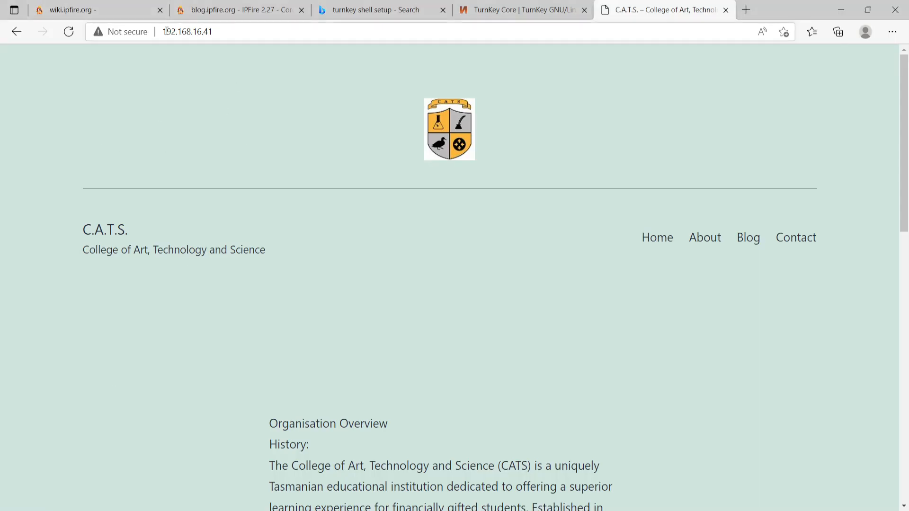
pyautogui.click(164, 31)
pyautogui.click(165, 376)
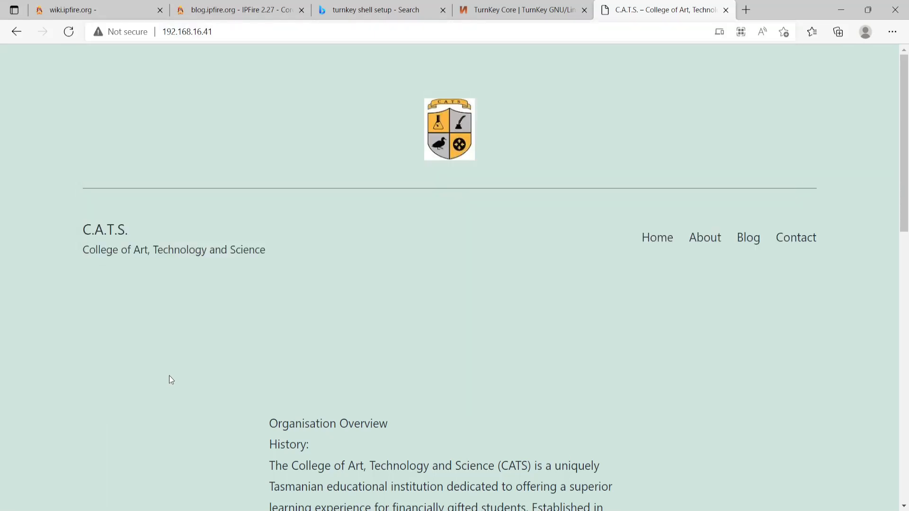